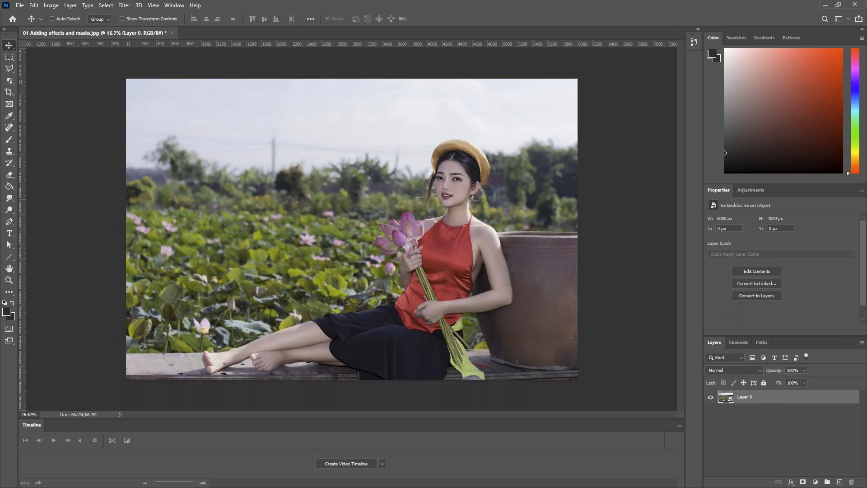
Launch the Boris FX Optics plug-in on the photo's smart object layer.
{"action": "left_click", "coordinate": [127, 6]}
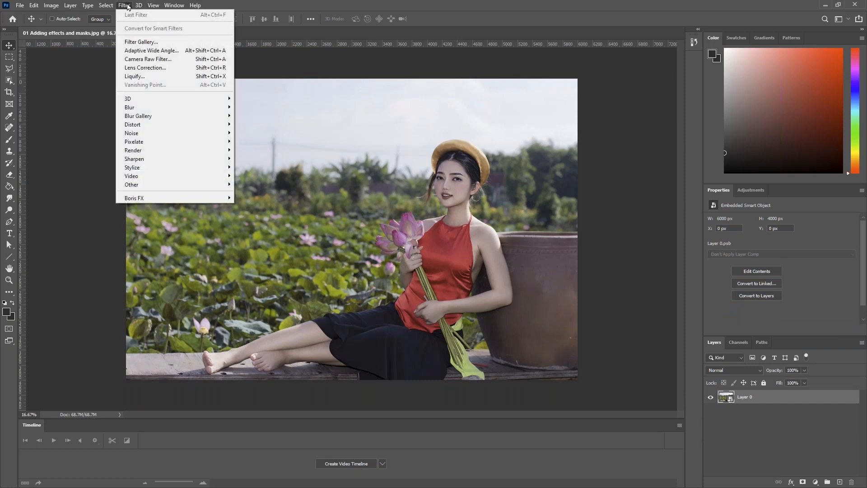
{"action": "mouse_move", "coordinate": [198, 197]}
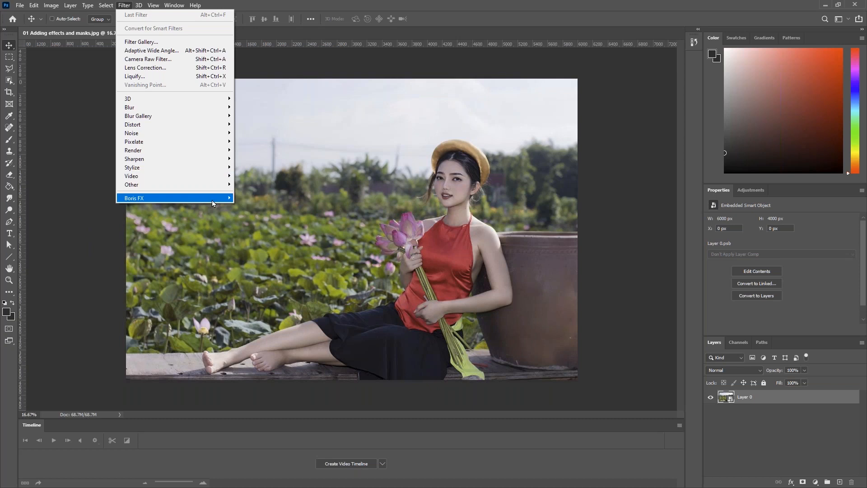
{"action": "left_click", "coordinate": [246, 198]}
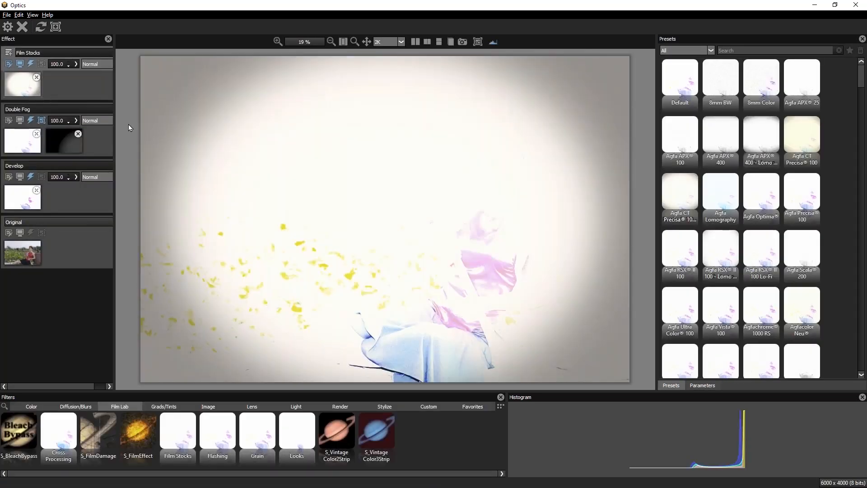
Reset the loaded effect stack to the plain photo and widen the filter browser into the histogram's space.
{"action": "left_click", "coordinate": [52, 14]}
{"action": "left_click", "coordinate": [40, 28]}
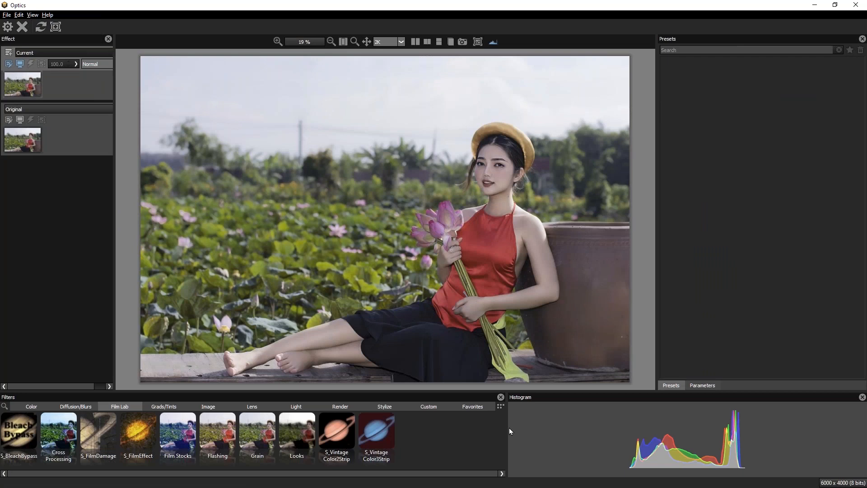
{"action": "left_click_drag", "start_coordinate": [507, 423], "coordinate": [656, 423]}
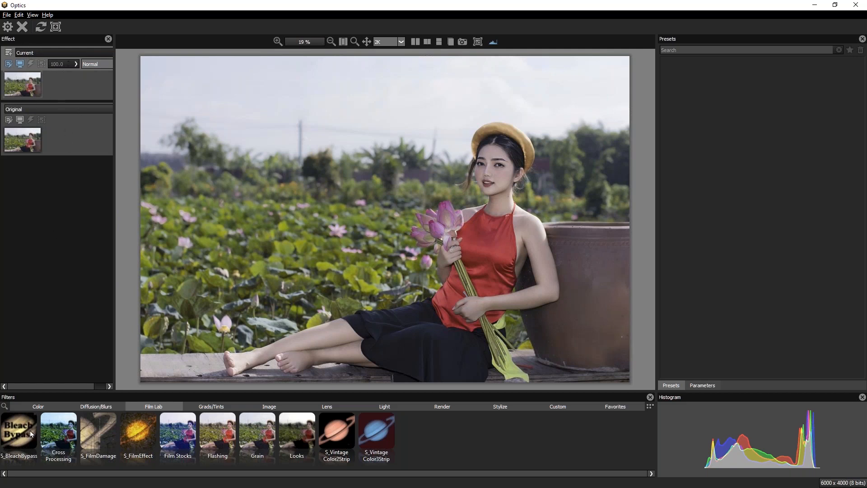
Look through the filter categories from Color, Diffusion/Blurs and Film Lab to Lens, Light, Render and Stylize.
{"action": "left_click", "coordinate": [44, 407]}
{"action": "left_click", "coordinate": [101, 407]}
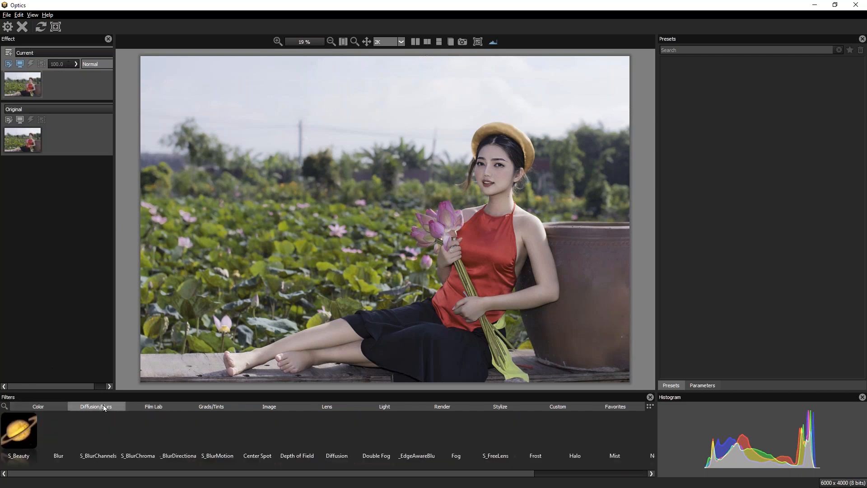
{"action": "left_click", "coordinate": [162, 408]}
{"action": "left_click", "coordinate": [218, 406]}
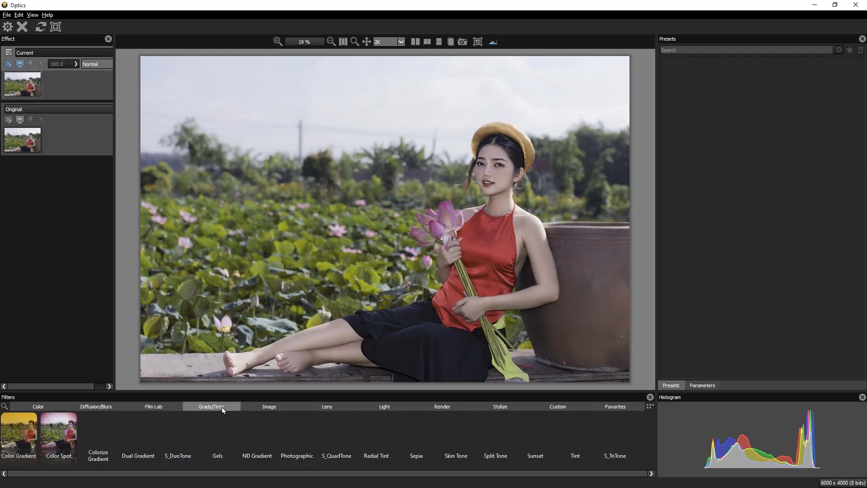
{"action": "left_click", "coordinate": [276, 406]}
{"action": "left_click", "coordinate": [343, 406]}
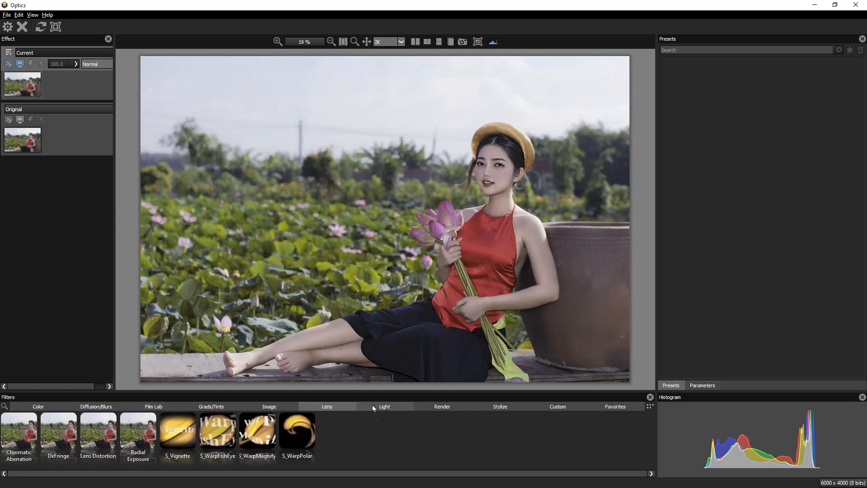
{"action": "left_click", "coordinate": [382, 407]}
{"action": "left_click", "coordinate": [453, 407]}
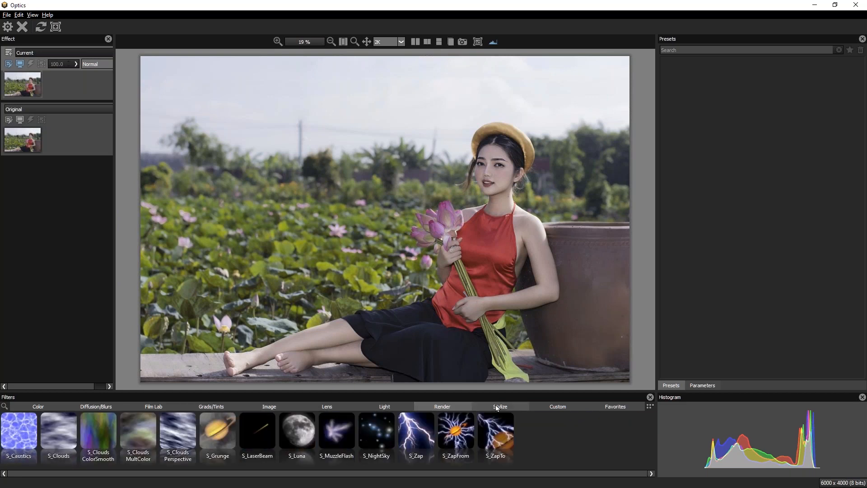
{"action": "left_click", "coordinate": [495, 404]}
{"action": "left_click_drag", "start_coordinate": [311, 476], "coordinate": [217, 477]}
{"action": "left_click", "coordinate": [50, 406]}
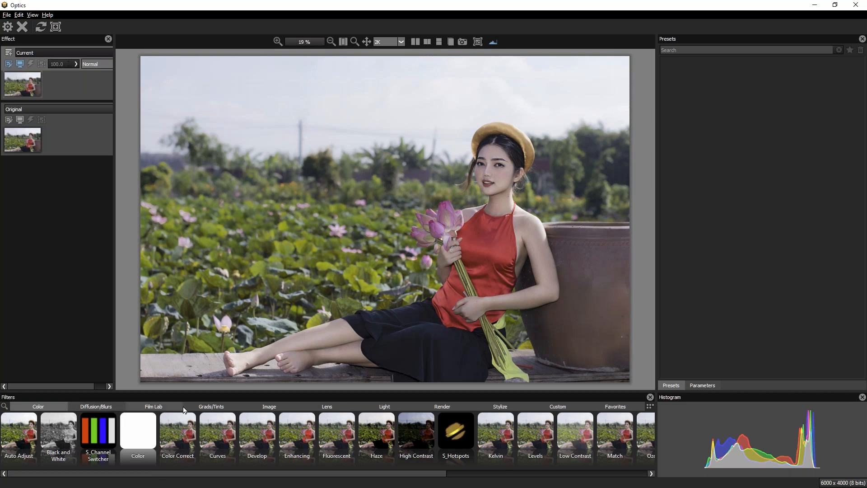
Try Grads/Tints filters on the photo, including Split Tone, Sunset, Photographic, Gels, Colorize Gradient and Color Spot.
{"action": "left_click", "coordinate": [208, 408]}
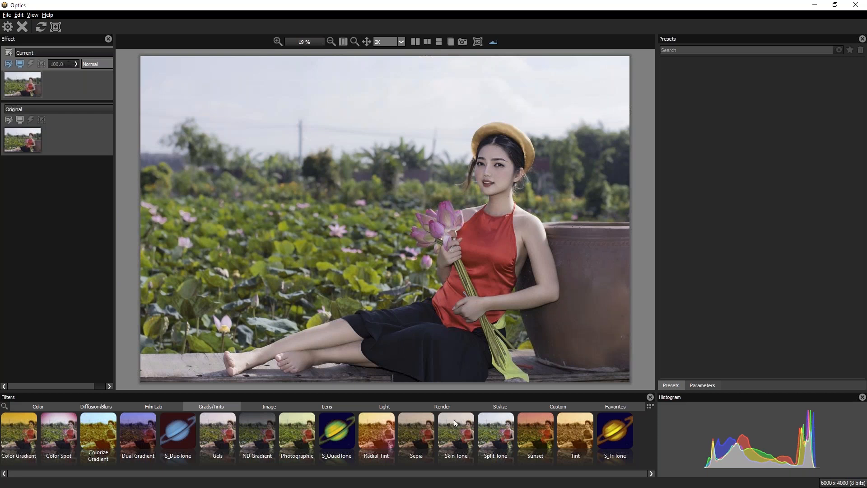
{"action": "left_click", "coordinate": [498, 431]}
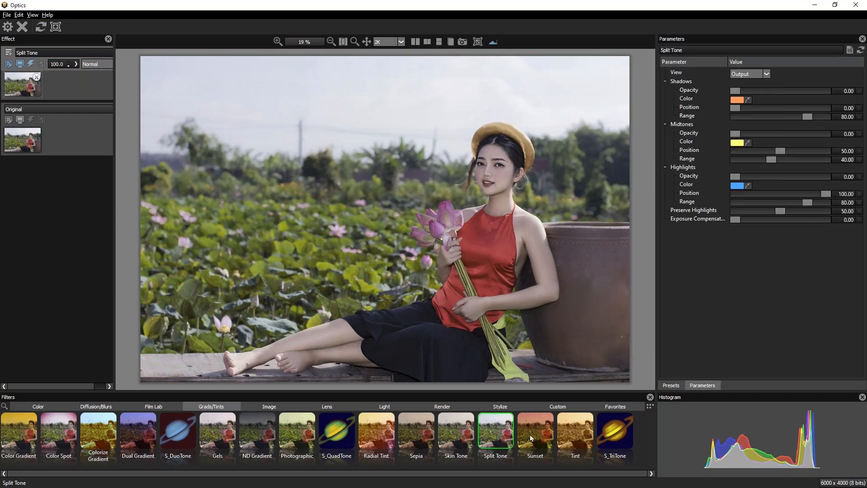
{"action": "left_click", "coordinate": [533, 434]}
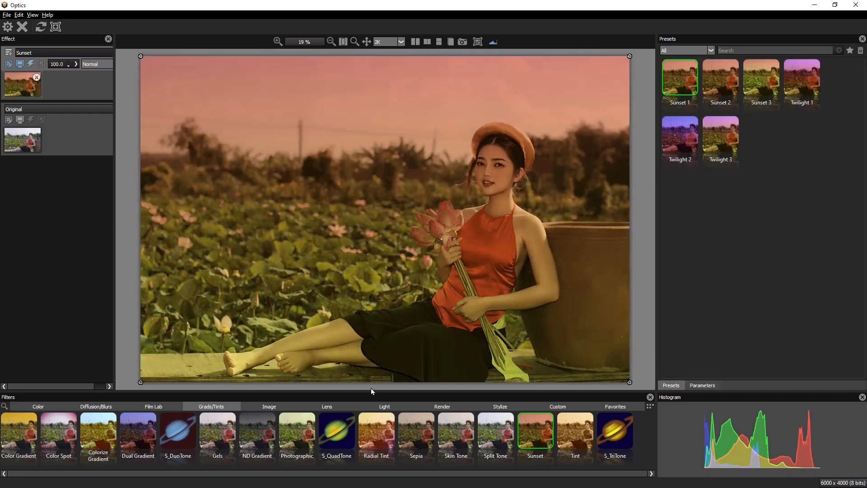
{"action": "left_click", "coordinate": [294, 437]}
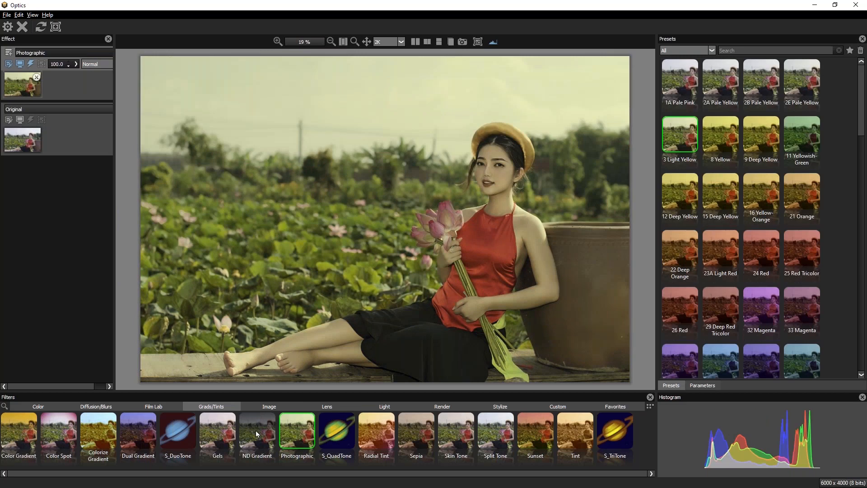
{"action": "left_click", "coordinate": [218, 431]}
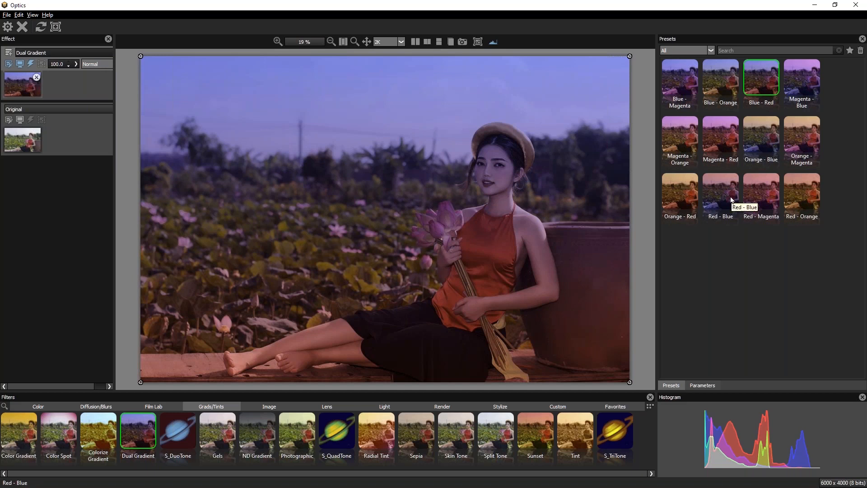
{"action": "left_click", "coordinate": [98, 434]}
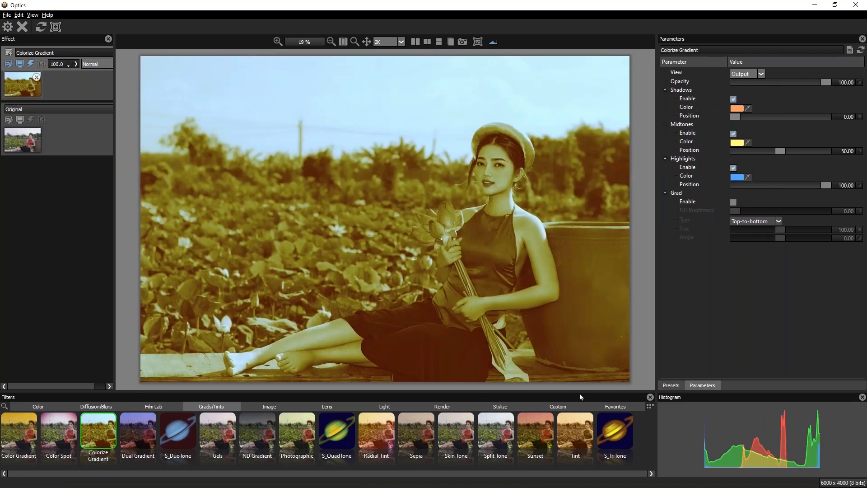
{"action": "left_click", "coordinate": [64, 430]}
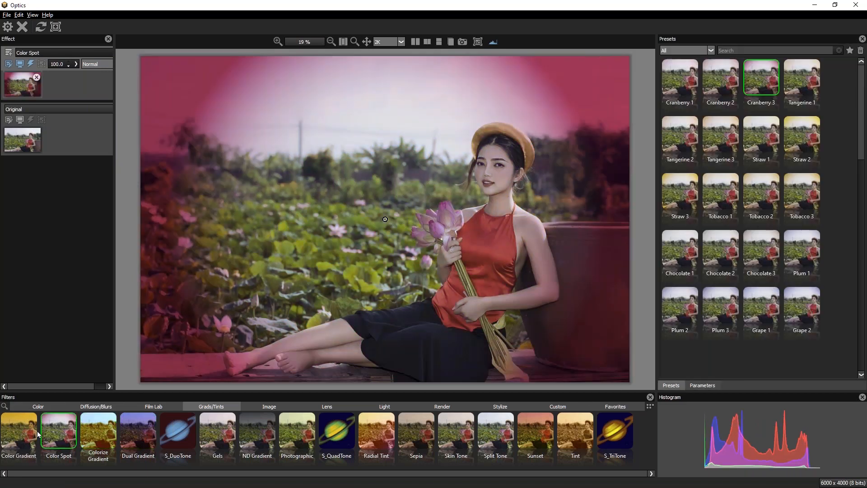
Apply the Color Gradient filter with the Tropic Blue 2 preset.
{"action": "left_click", "coordinate": [23, 434]}
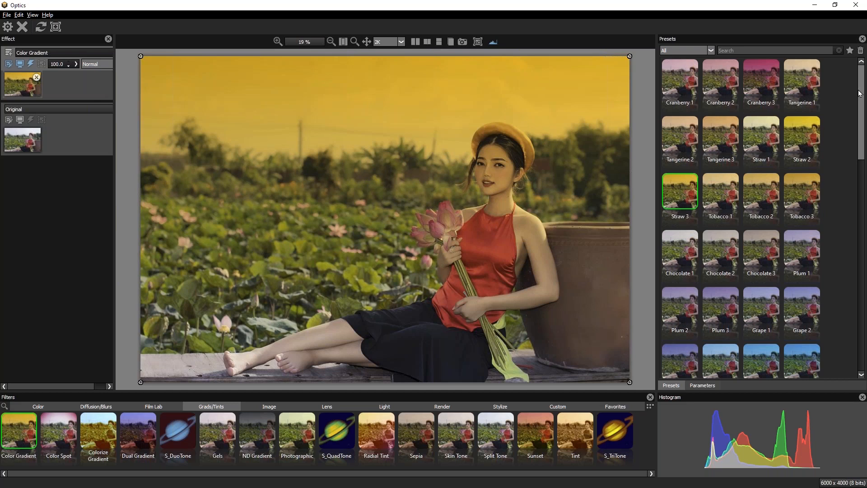
{"action": "left_click_drag", "start_coordinate": [861, 94], "coordinate": [861, 132]}
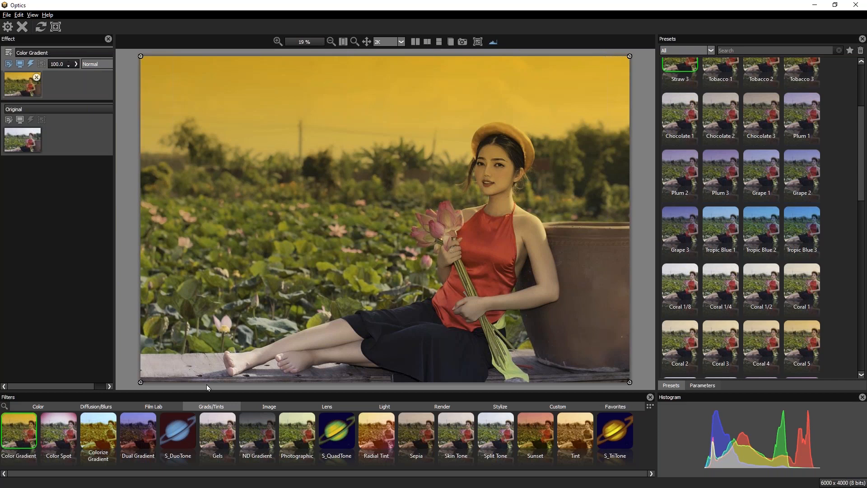
{"action": "left_click", "coordinate": [761, 226]}
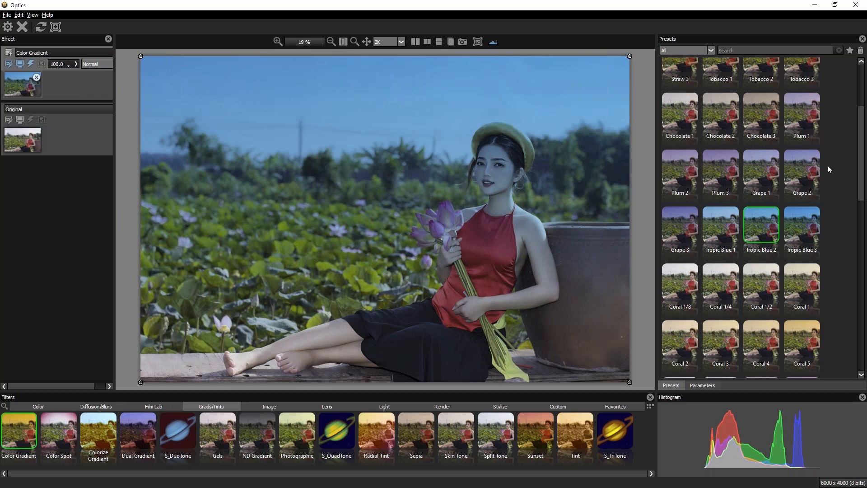
{"action": "mouse_move", "coordinate": [857, 174]}
{"action": "left_mouse_down"}
{"action": "mouse_move", "coordinate": [861, 356]}
{"action": "mouse_move", "coordinate": [859, 186]}
{"action": "left_mouse_up"}
Raise the gradient's lower-left and lower-right control points to about the tree line so the blue tint covers mainly the sky.
{"action": "left_click_drag", "start_coordinate": [141, 383], "coordinate": [136, 137]}
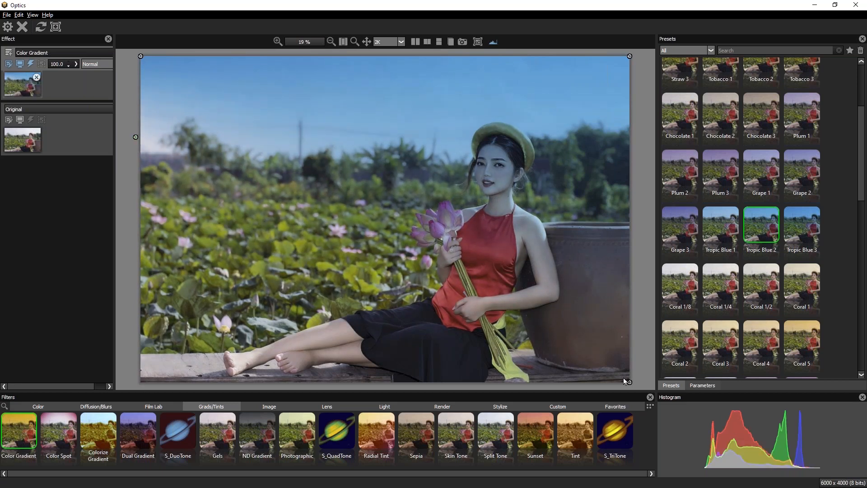
{"action": "left_click_drag", "start_coordinate": [629, 382], "coordinate": [632, 129]}
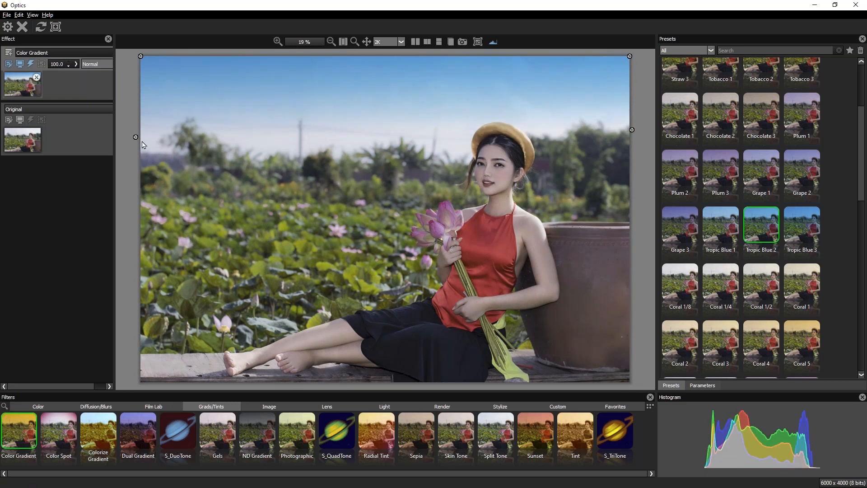
{"action": "left_click_drag", "start_coordinate": [136, 138], "coordinate": [136, 159]}
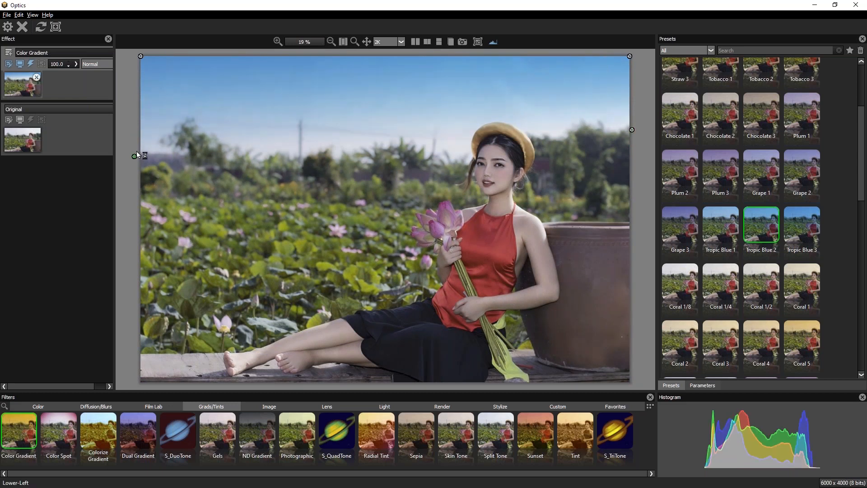
{"action": "left_click_drag", "start_coordinate": [632, 130], "coordinate": [633, 134]}
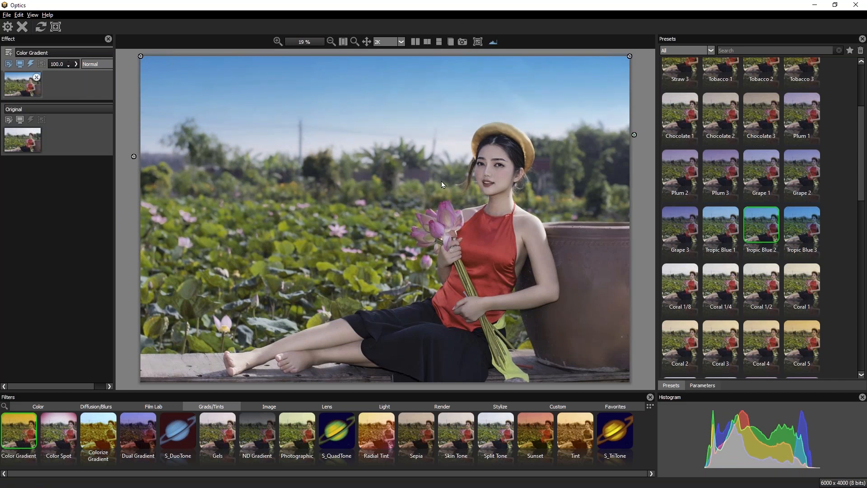
Compare the tinted photo with the original and move both lower gradient points slightly further below the horizon.
{"action": "left_click", "coordinate": [427, 42]}
{"action": "left_click_drag", "start_coordinate": [140, 53], "coordinate": [80, 17]}
{"action": "left_click", "coordinate": [439, 42]}
{"action": "left_click_drag", "start_coordinate": [634, 134], "coordinate": [635, 148]}
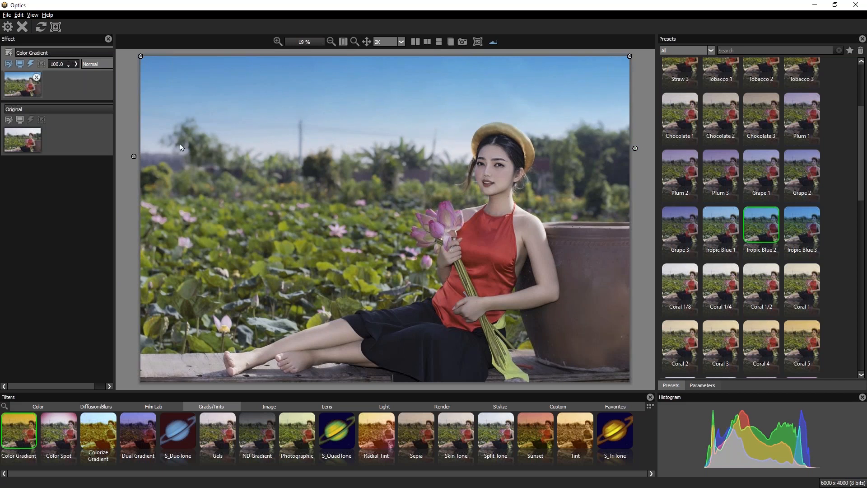
{"action": "left_click_drag", "start_coordinate": [133, 177], "coordinate": [131, 179]}
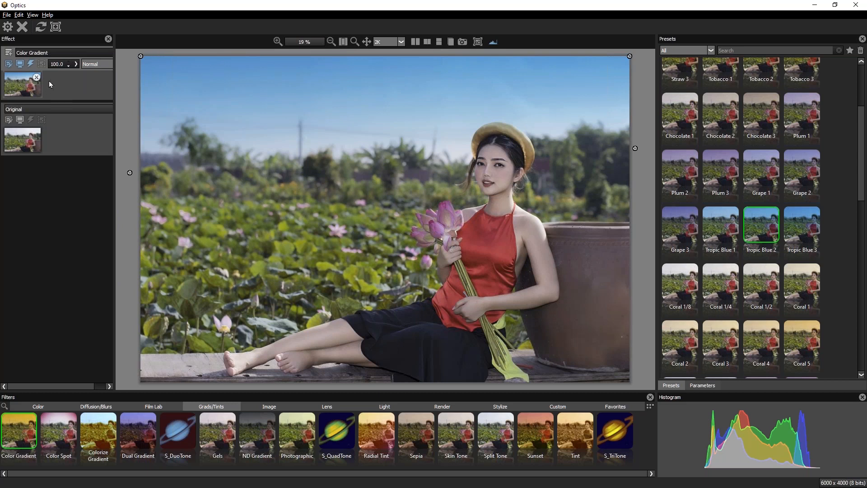
Add a Spot mask to the Color Gradient effect, centre it near the woman's chin and shrink both radii around her head.
{"action": "left_click", "coordinate": [57, 27]}
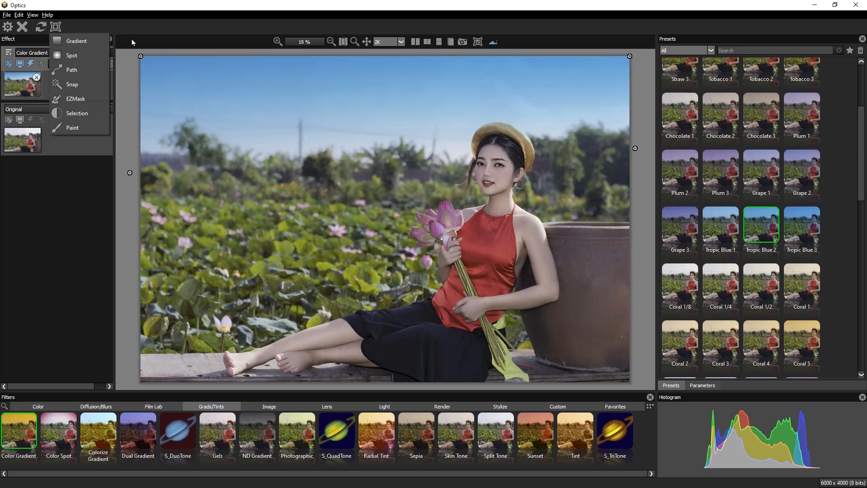
{"action": "left_click", "coordinate": [94, 56]}
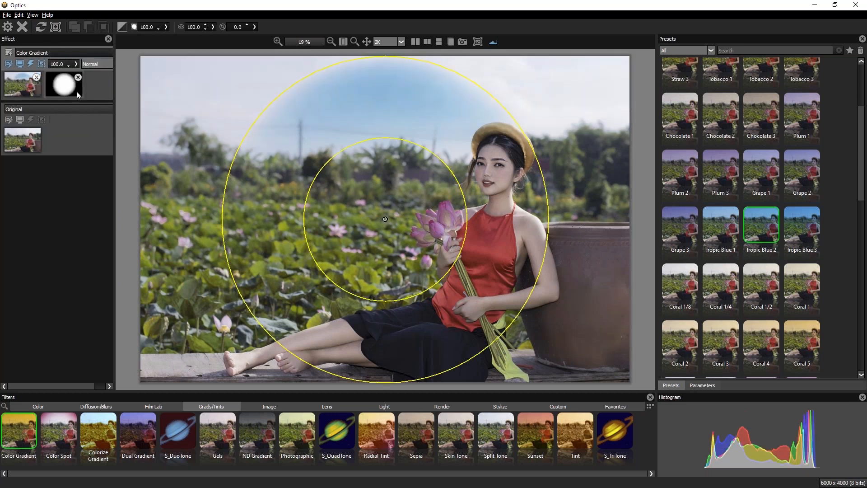
{"action": "left_click_drag", "start_coordinate": [386, 219], "coordinate": [486, 189]}
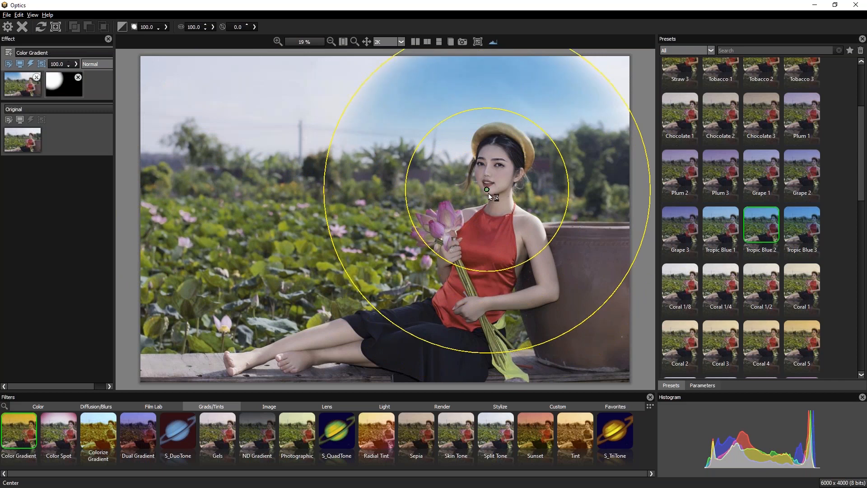
{"action": "left_click_drag", "start_coordinate": [409, 182], "coordinate": [442, 191]}
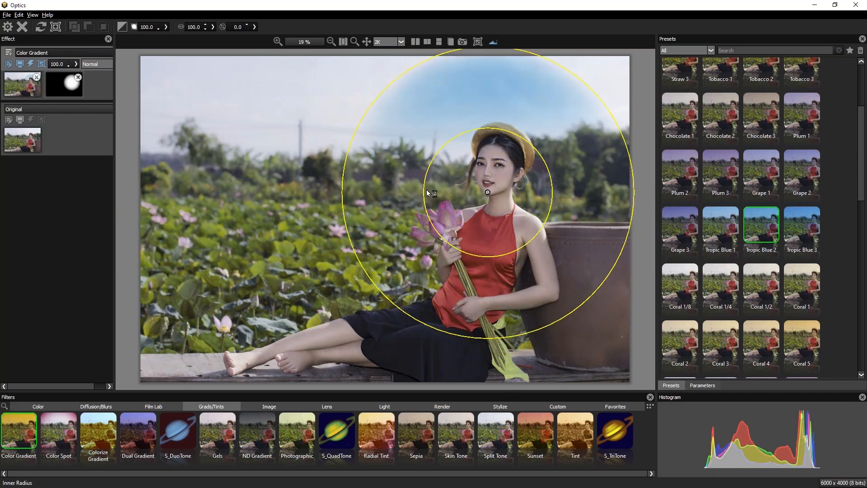
{"action": "left_click_drag", "start_coordinate": [359, 194], "coordinate": [410, 192]}
{"action": "left_click_drag", "start_coordinate": [488, 192], "coordinate": [497, 193]}
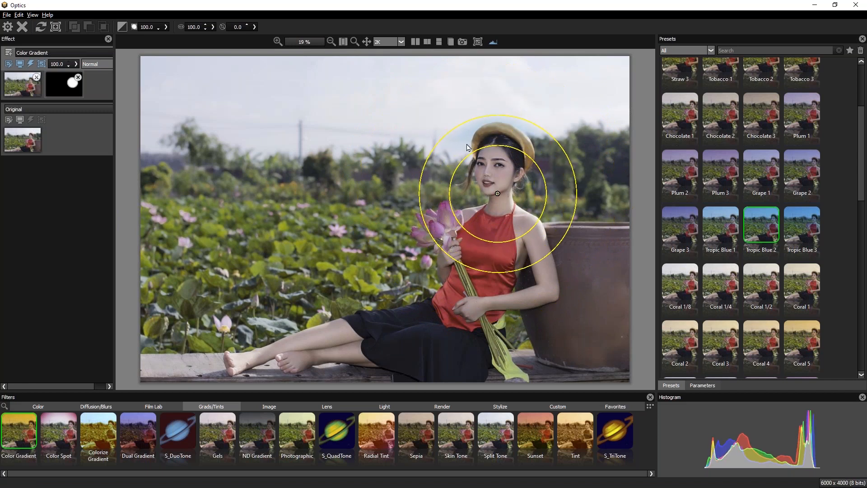
Invert the Spot mask, narrow it to an oval with an aspect of 51.1 and fit it around the woman's head.
{"action": "left_click", "coordinate": [124, 28]}
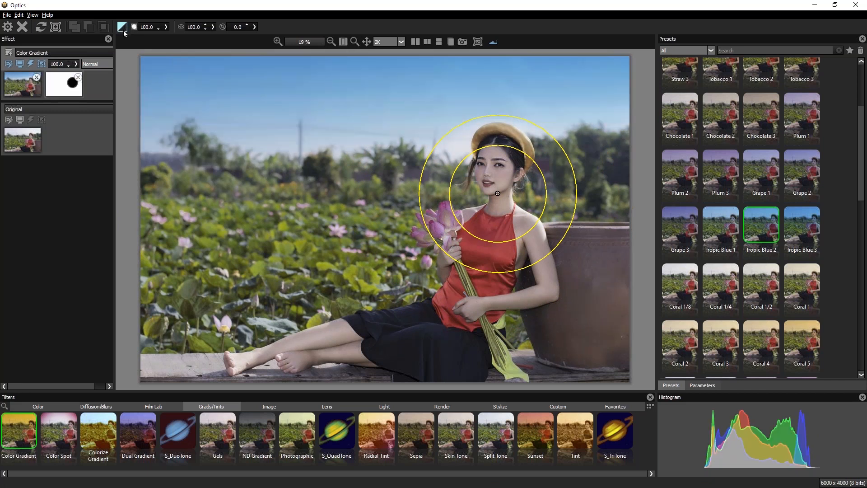
{"action": "left_click", "coordinate": [212, 27]}
{"action": "left_click_drag", "start_coordinate": [189, 35], "coordinate": [177, 40]}
{"action": "left_click_drag", "start_coordinate": [497, 193], "coordinate": [499, 194]}
{"action": "mouse_move", "coordinate": [499, 116]}
{"action": "left_mouse_down"}
{"action": "mouse_move", "coordinate": [502, 105]}
{"action": "mouse_move", "coordinate": [499, 118]}
{"action": "left_mouse_up"}
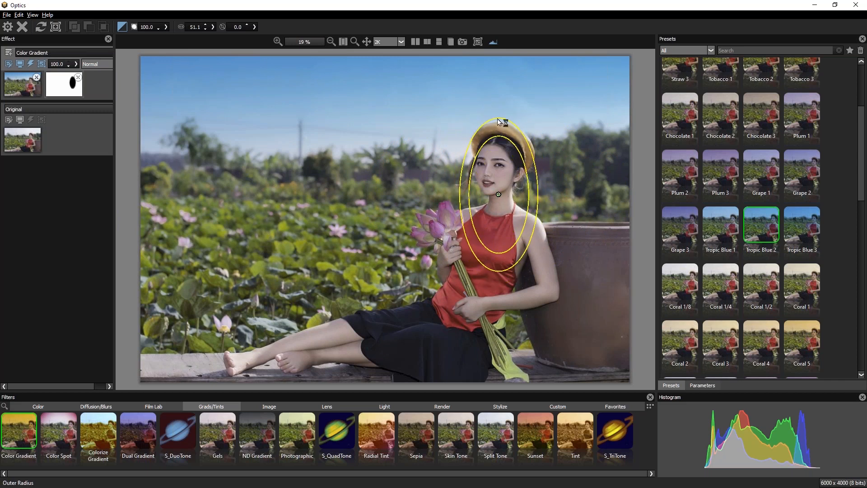
View the masked Color Gradient effect and compare it with the original photo in a split view.
{"action": "left_click", "coordinate": [30, 88]}
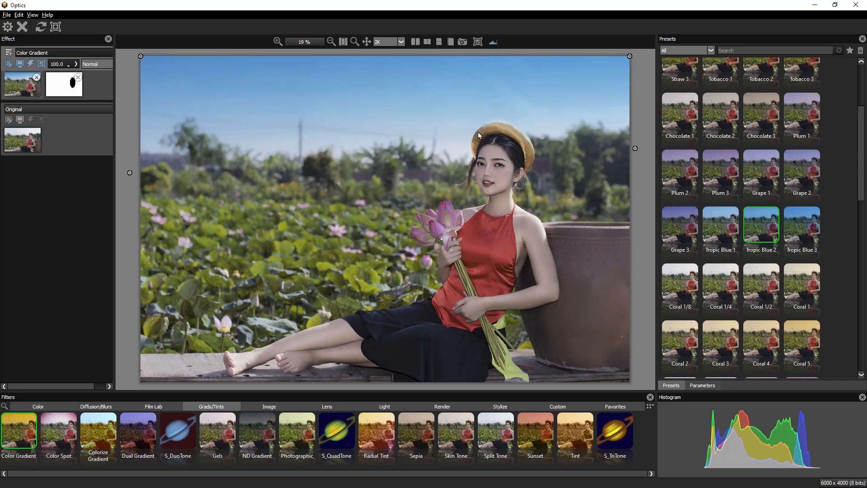
{"action": "left_click", "coordinate": [415, 42]}
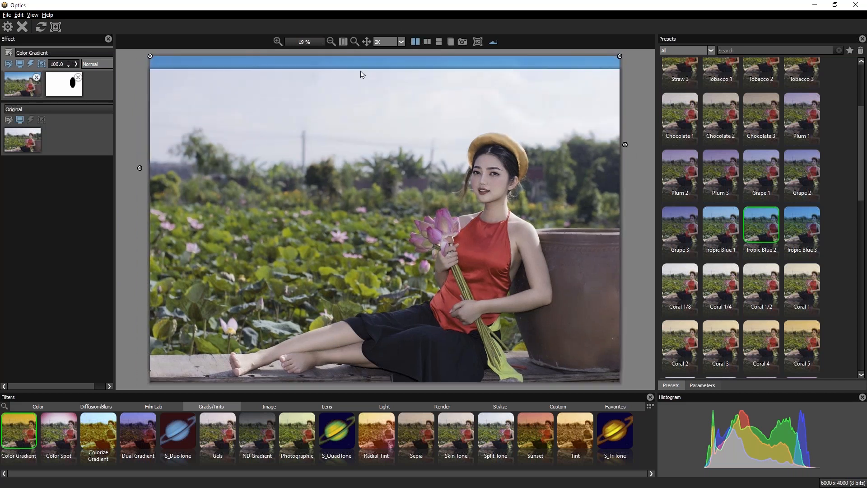
Compare the masked Color Gradient with the original in a vertical split, and add a Sepia filter as a new effect.
{"action": "left_click", "coordinate": [427, 42]}
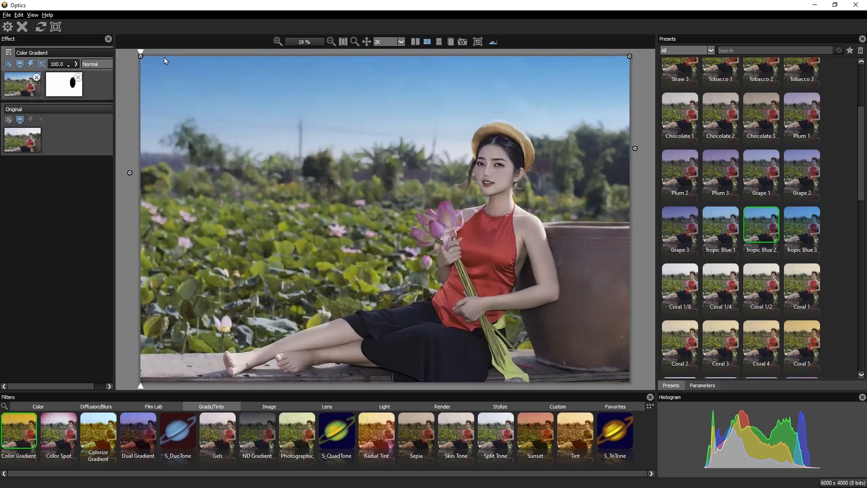
{"action": "mouse_move", "coordinate": [144, 51]}
{"action": "left_mouse_down"}
{"action": "mouse_move", "coordinate": [645, 29]}
{"action": "mouse_move", "coordinate": [312, 22]}
{"action": "mouse_move", "coordinate": [141, 51]}
{"action": "left_mouse_up"}
{"action": "left_click", "coordinate": [9, 54]}
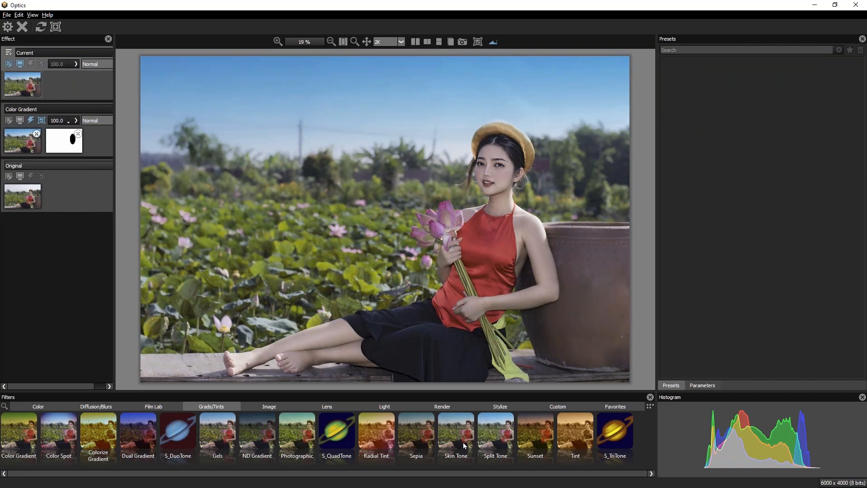
{"action": "left_click", "coordinate": [415, 439]}
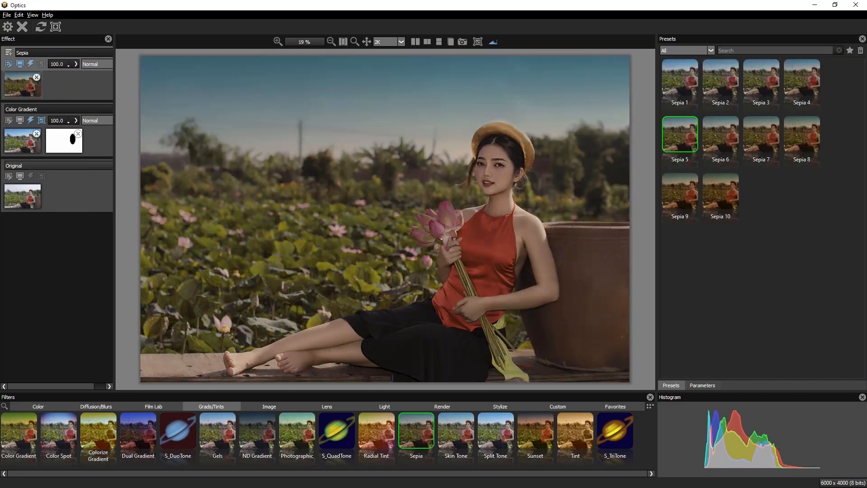
Try several lighter and stronger Sepia presets on the photo and apply Sepia 7.
{"action": "left_click", "coordinate": [730, 137]}
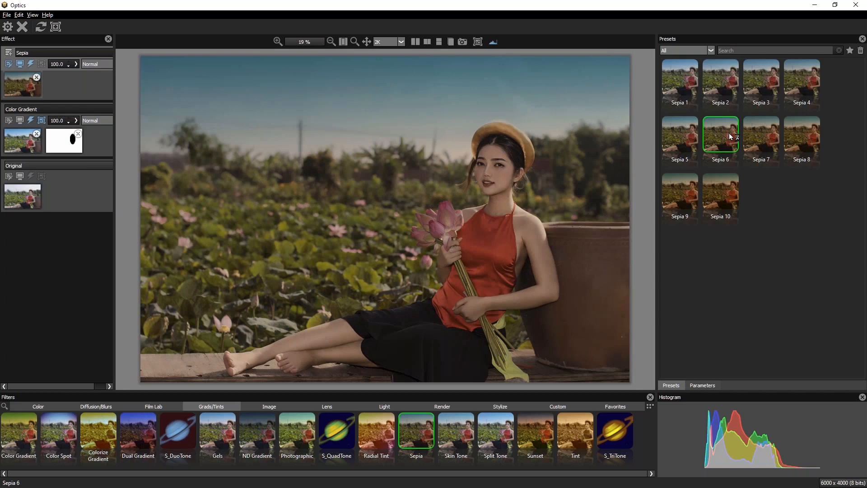
{"action": "left_click", "coordinate": [766, 139]}
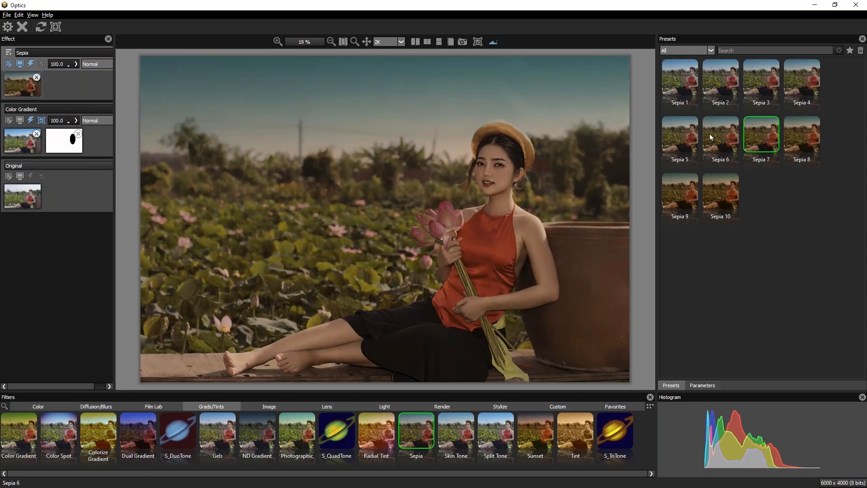
{"action": "left_click", "coordinate": [673, 201]}
{"action": "left_click", "coordinate": [721, 192]}
{"action": "left_click", "coordinate": [680, 79]}
{"action": "left_click", "coordinate": [760, 89]}
{"action": "left_click", "coordinate": [799, 82]}
{"action": "left_click", "coordinate": [761, 136]}
{"action": "left_click", "coordinate": [722, 201]}
{"action": "left_click", "coordinate": [760, 135]}
{"action": "left_click", "coordinate": [732, 147]}
{"action": "left_click", "coordinate": [762, 136]}
Add a Selection mask to the Sepia effect, display the mask and base the selection on Hue.
{"action": "left_click", "coordinate": [55, 26]}
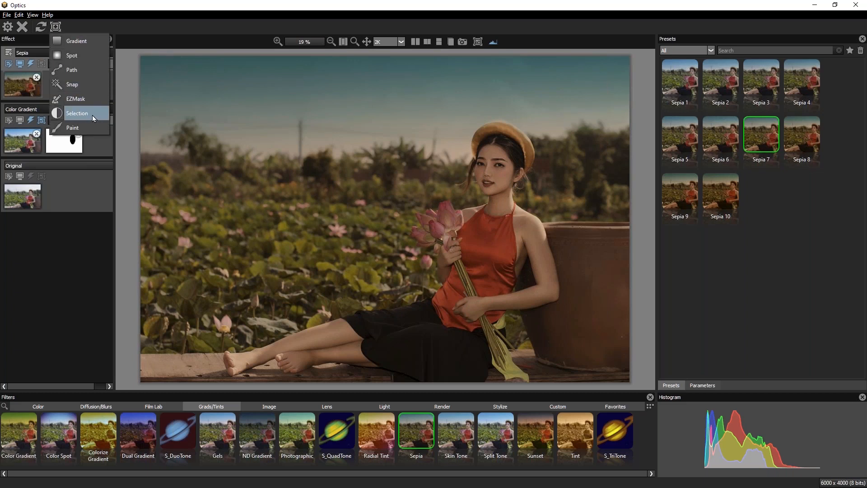
{"action": "left_click", "coordinate": [94, 113]}
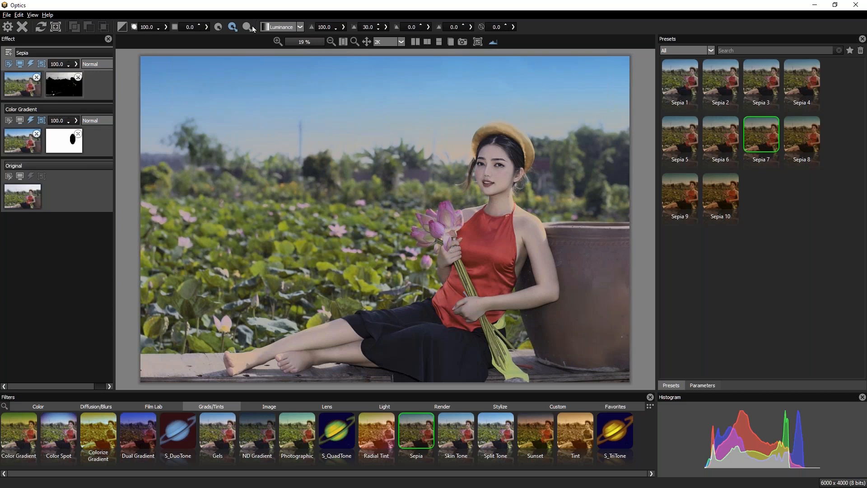
{"action": "left_click", "coordinate": [293, 27]}
{"action": "left_click", "coordinate": [294, 28]}
{"action": "left_click", "coordinate": [478, 42]}
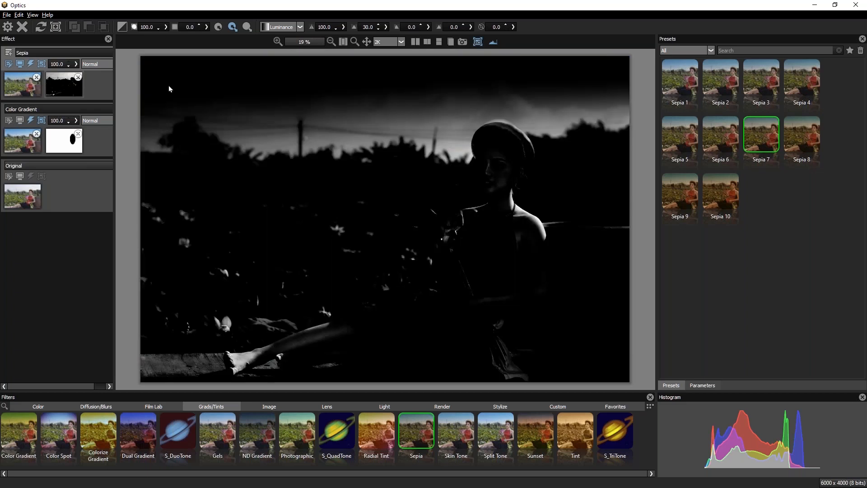
{"action": "left_click", "coordinate": [289, 27]}
{"action": "left_click", "coordinate": [275, 43]}
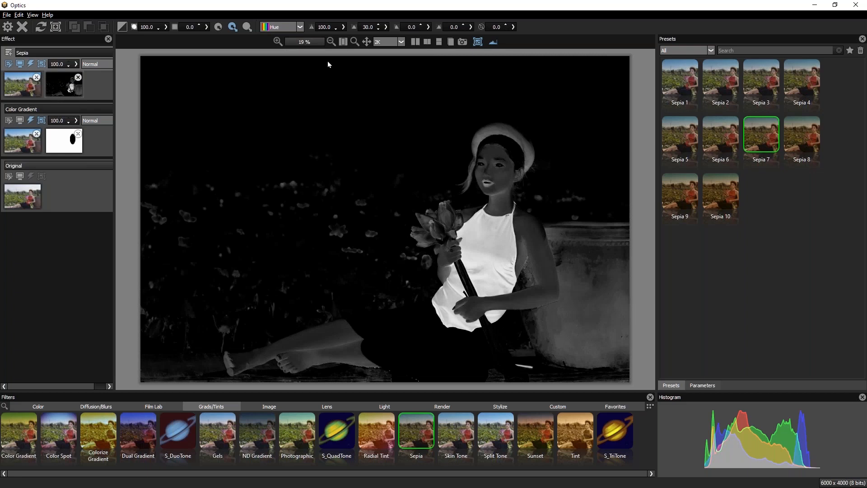
Refine the Hue selection with a range of 22.2 and a white clip of 86.5 to isolate the woman's skin and clothing.
{"action": "left_click", "coordinate": [386, 27]}
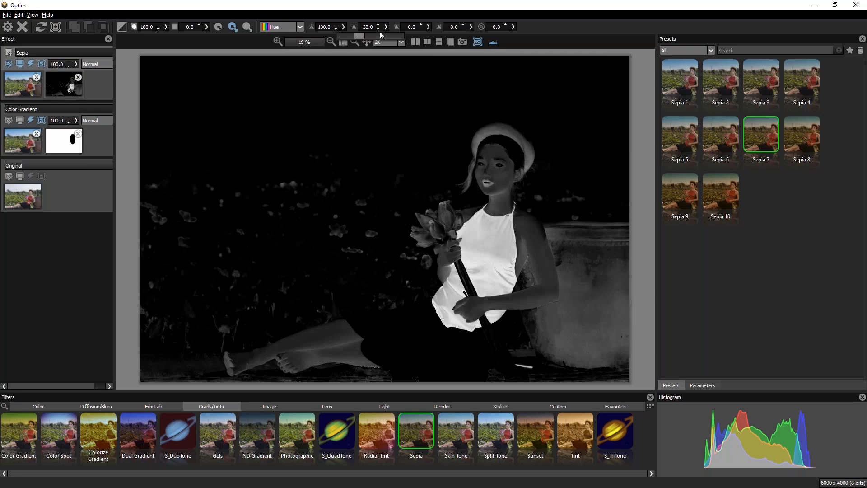
{"action": "left_click_drag", "start_coordinate": [359, 35], "coordinate": [360, 36]}
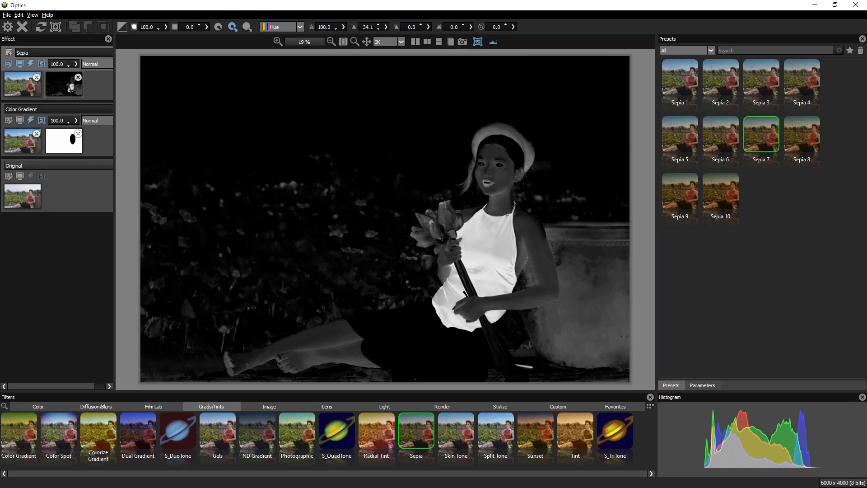
{"action": "left_click", "coordinate": [471, 27]}
{"action": "left_click_drag", "start_coordinate": [427, 36], "coordinate": [479, 38]}
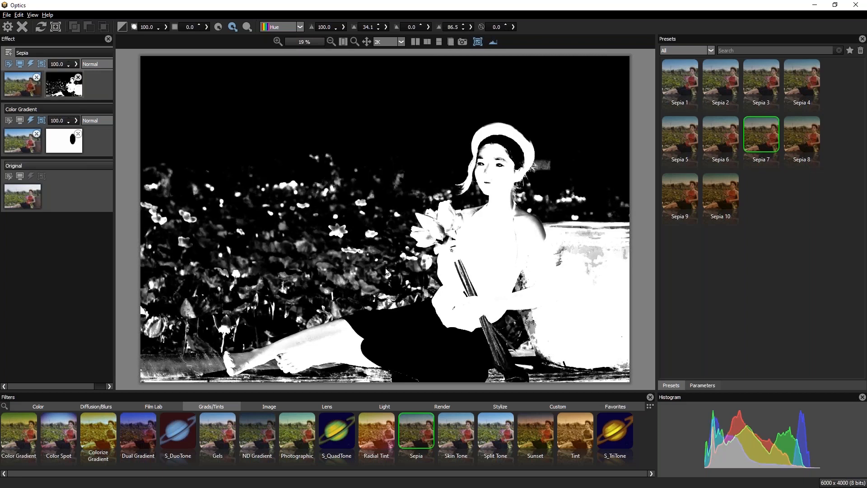
{"action": "left_click", "coordinate": [388, 25]}
{"action": "left_click", "coordinate": [429, 27]}
{"action": "left_click", "coordinate": [388, 27]}
{"action": "left_click_drag", "start_coordinate": [362, 35], "coordinate": [355, 35]}
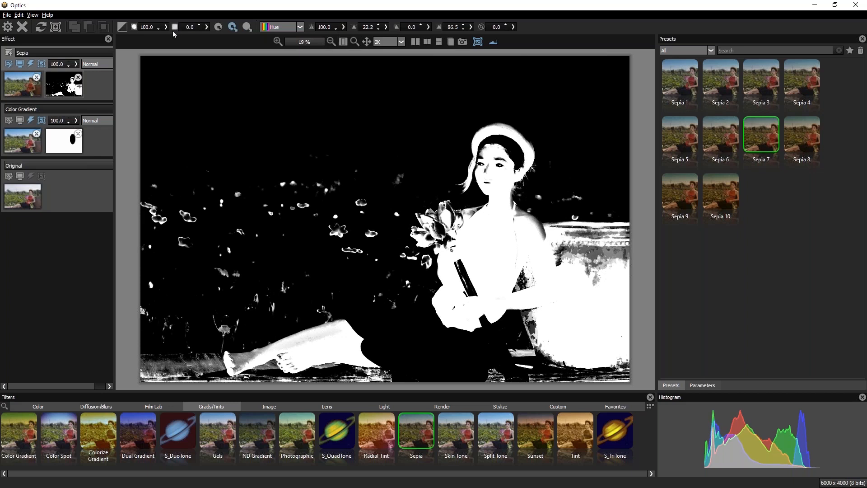
Blur the Selection mask by 119.0 and try the alternative blur direction modes.
{"action": "left_click", "coordinate": [206, 27]}
{"action": "left_click_drag", "start_coordinate": [162, 36], "coordinate": [179, 39]}
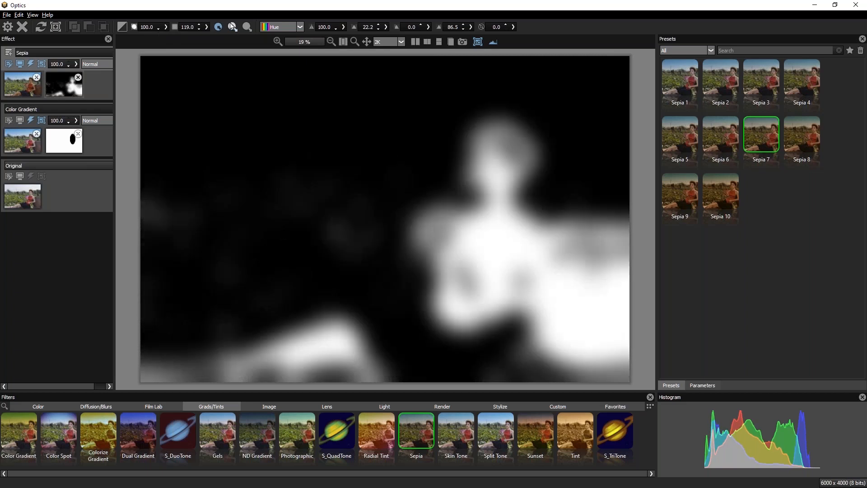
{"action": "left_click", "coordinate": [232, 25]}
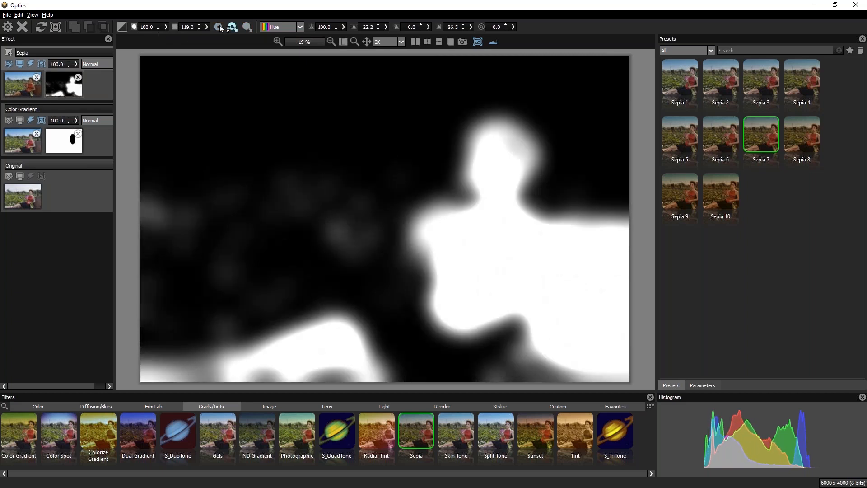
{"action": "left_click", "coordinate": [218, 26]}
{"action": "left_click", "coordinate": [235, 27]}
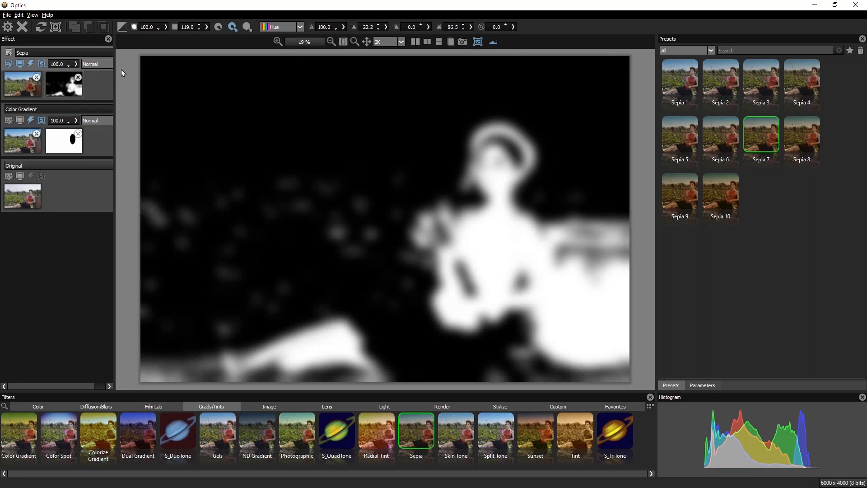
Hide the mask display and compare the masked Sepia result with the original photo in a split view.
{"action": "left_click", "coordinate": [475, 41]}
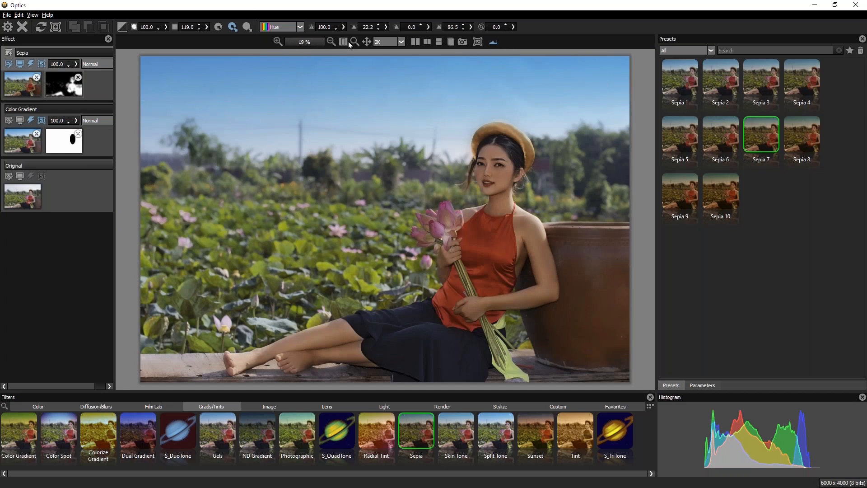
{"action": "left_click", "coordinate": [427, 44]}
{"action": "left_click", "coordinate": [439, 42]}
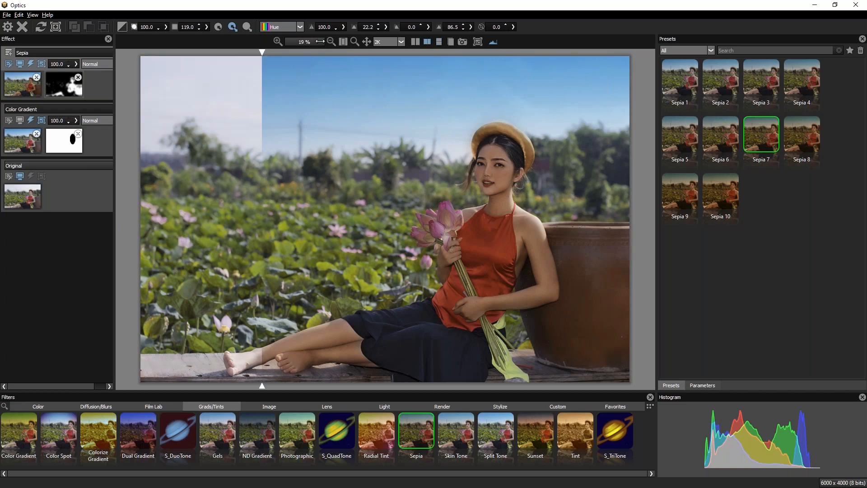
Set the Sepia effect's Selection mask blur to 23.8.
{"action": "left_click", "coordinate": [438, 42]}
{"action": "left_click", "coordinate": [205, 27]}
{"action": "left_click_drag", "start_coordinate": [170, 36], "coordinate": [163, 41]}
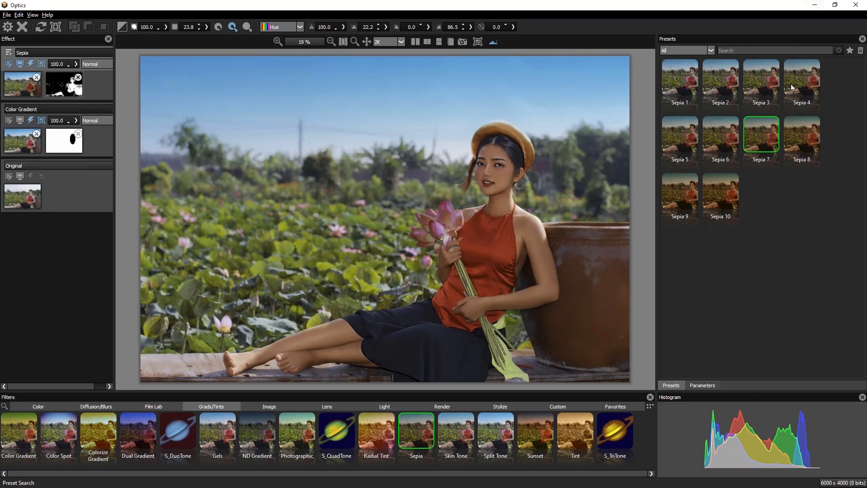
Set the Sepia effect's Preserve Highlights to 80.10 and its Exposure Compensation to 29.35.
{"action": "left_click", "coordinate": [706, 386]}
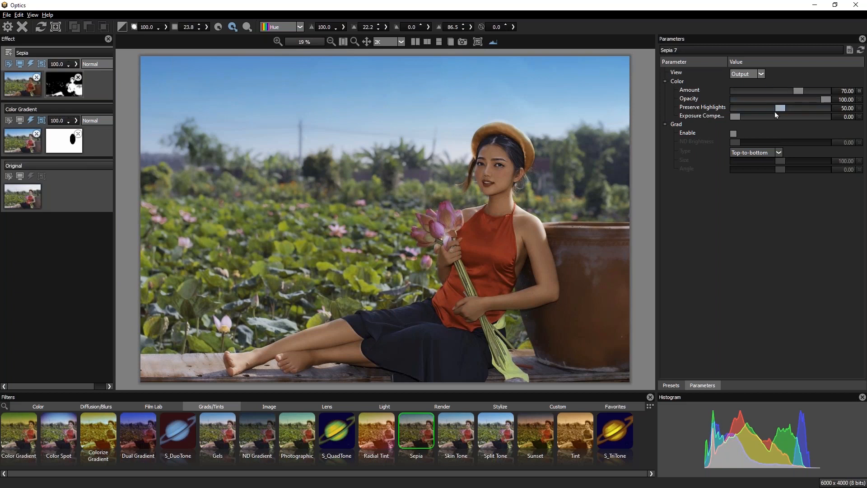
{"action": "left_click_drag", "start_coordinate": [781, 110], "coordinate": [810, 112]}
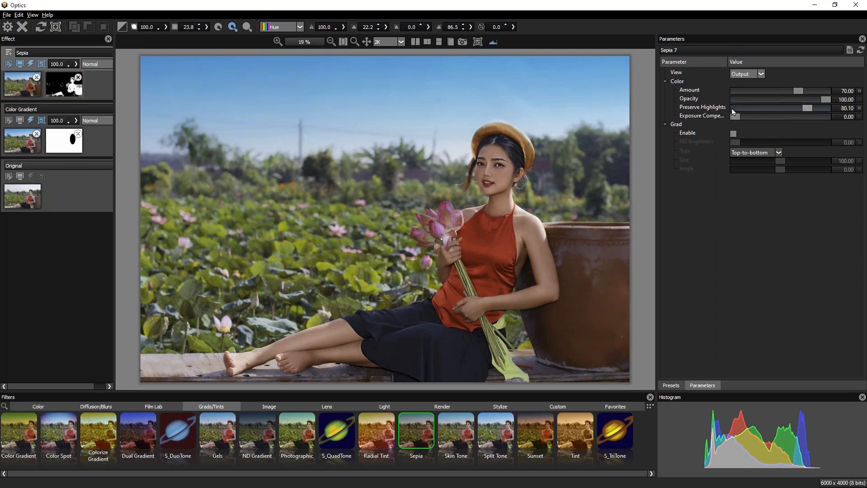
{"action": "left_click_drag", "start_coordinate": [740, 118], "coordinate": [759, 125]}
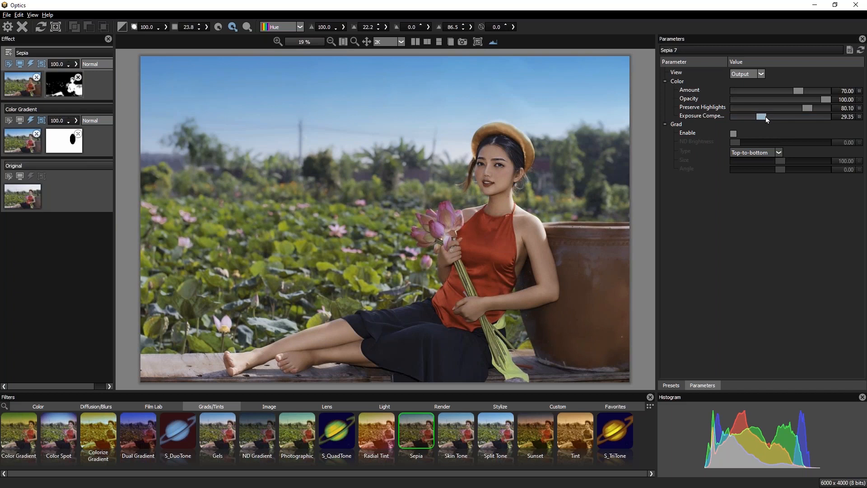
Compare the finished photo with the original in vertical and horizontal split views, and return to the Sepia presets.
{"action": "left_click", "coordinate": [425, 43]}
{"action": "left_click", "coordinate": [427, 41]}
{"action": "left_click_drag", "start_coordinate": [141, 52], "coordinate": [170, 52]}
{"action": "left_click", "coordinate": [439, 41]}
{"action": "left_click", "coordinate": [671, 386]}
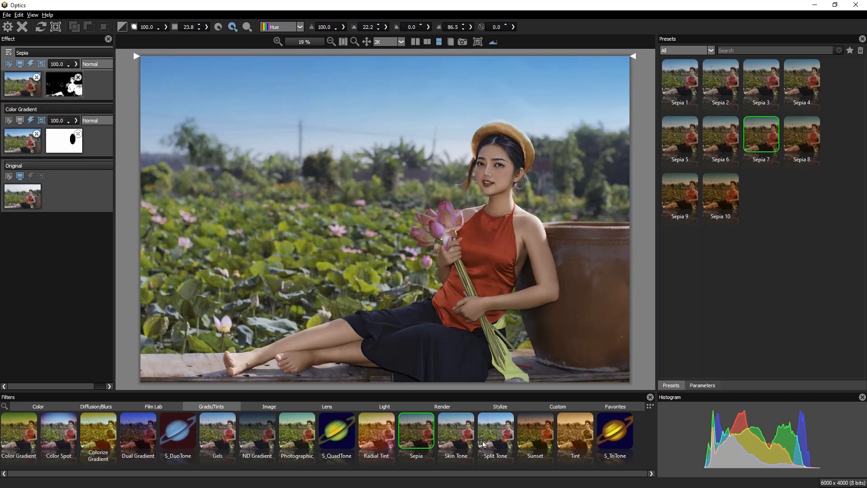
Enable Live Thumbnails in the program preferences.
{"action": "left_click", "coordinate": [6, 16]}
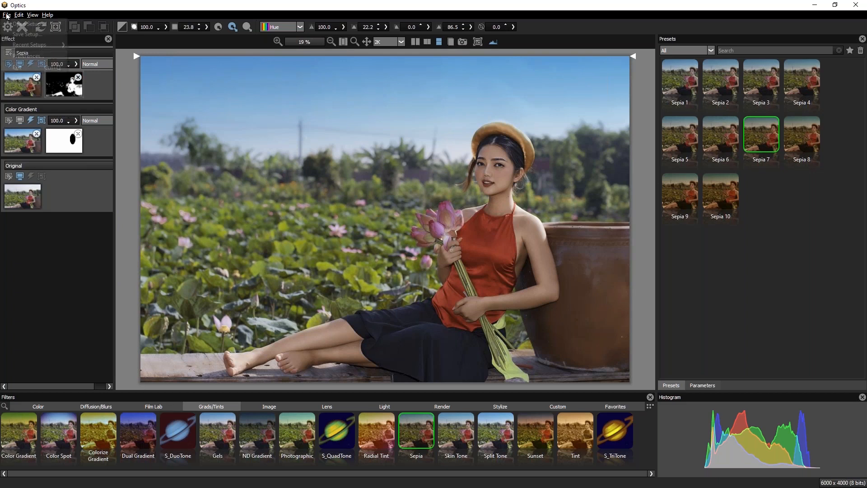
{"action": "left_click", "coordinate": [27, 58]}
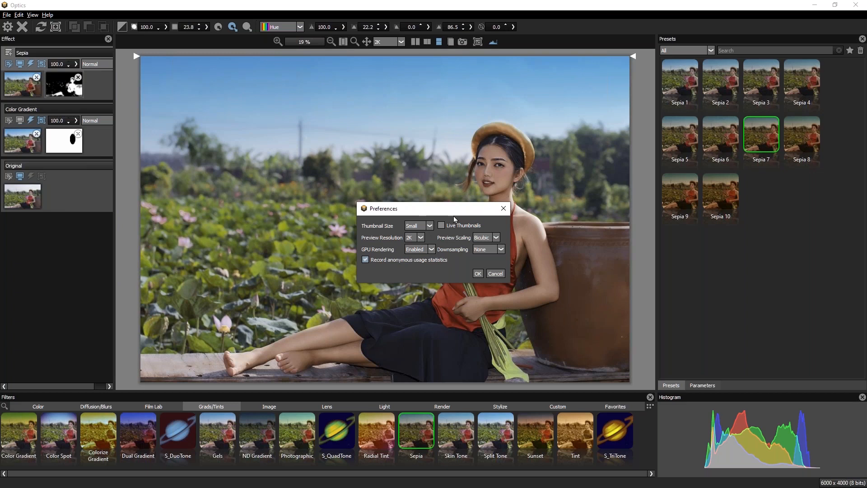
{"action": "left_click", "coordinate": [442, 227]}
{"action": "left_click", "coordinate": [478, 273]}
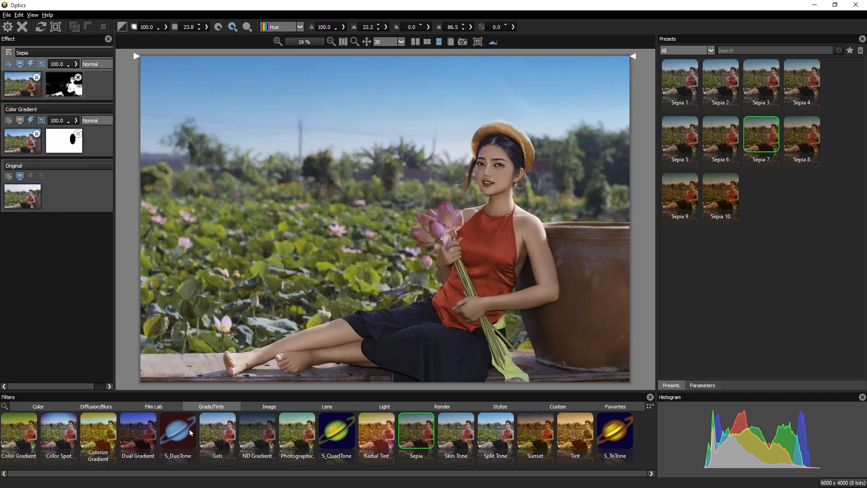
Browse the live filter thumbnails in the Film Lab, Image, Lens and Light categories.
{"action": "left_click", "coordinate": [152, 407]}
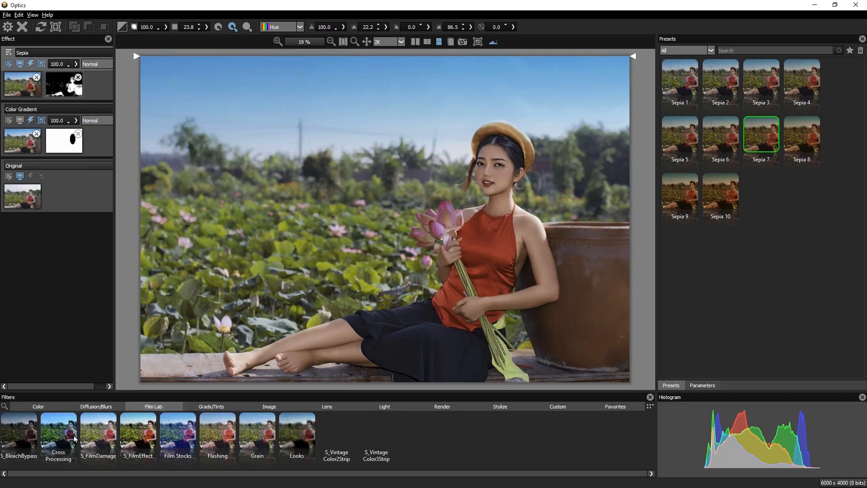
{"action": "left_click", "coordinate": [215, 406]}
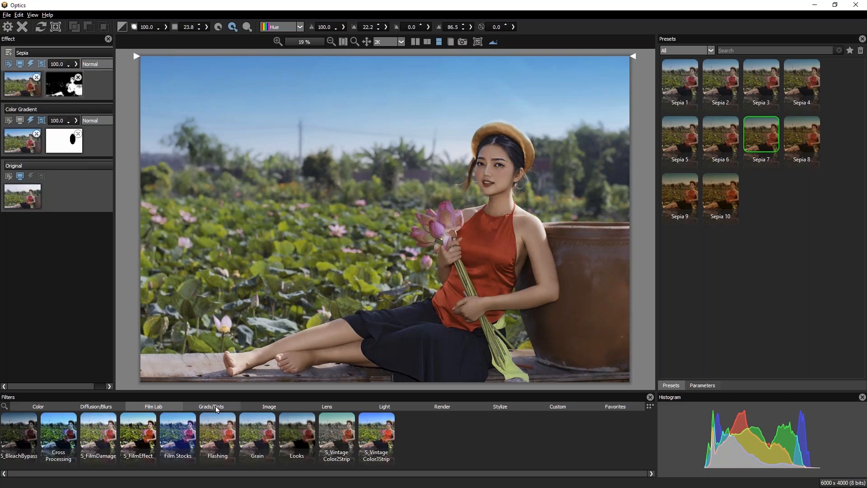
{"action": "left_click", "coordinate": [271, 406]}
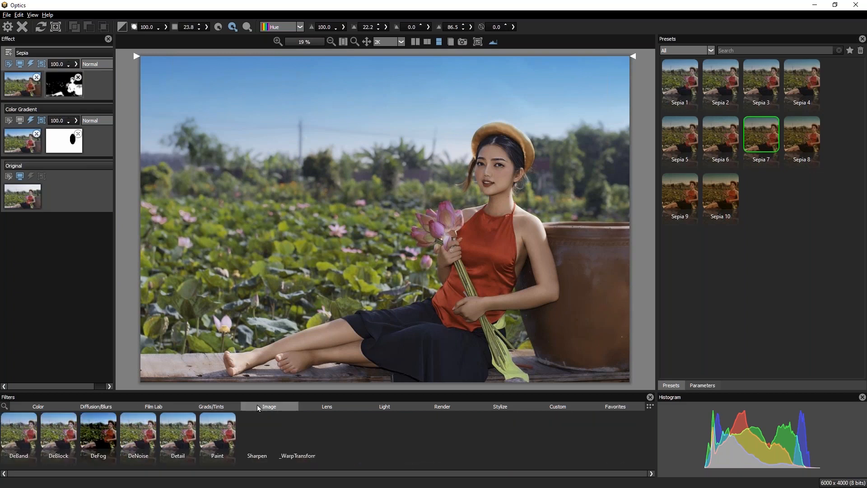
{"action": "left_click", "coordinate": [348, 405]}
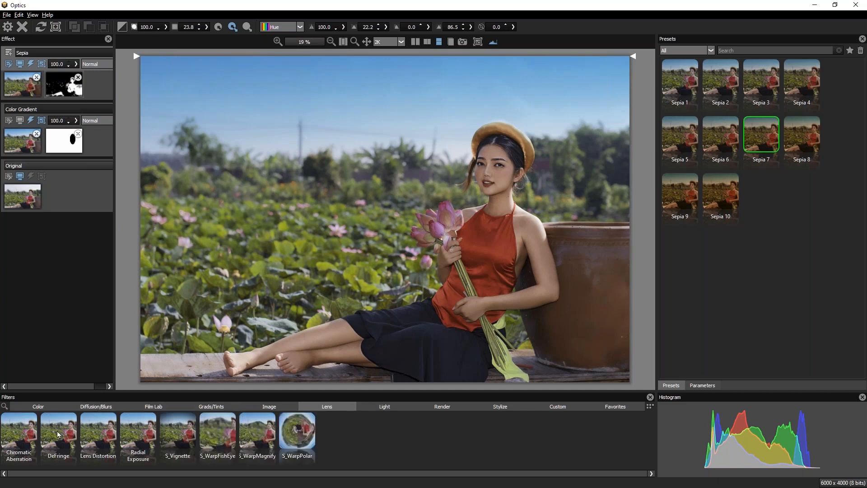
{"action": "left_click", "coordinate": [361, 408]}
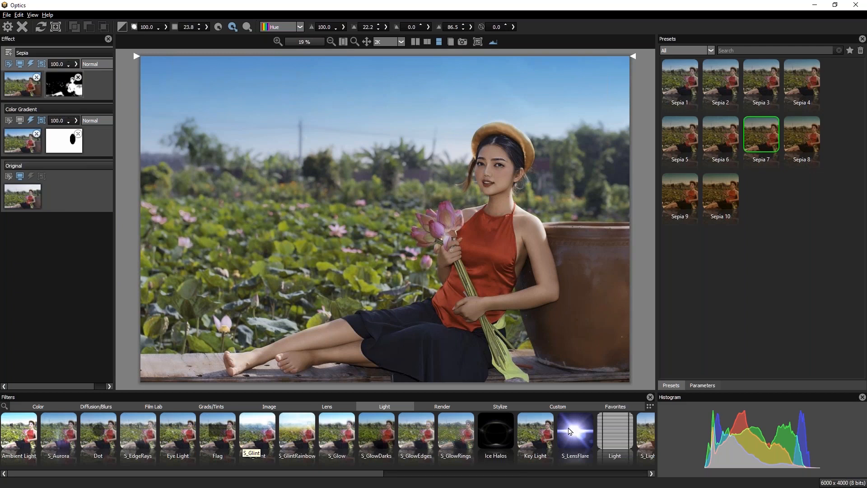
{"action": "left_click_drag", "start_coordinate": [360, 477], "coordinate": [434, 474]}
{"action": "left_click_drag", "start_coordinate": [340, 474], "coordinate": [505, 474]}
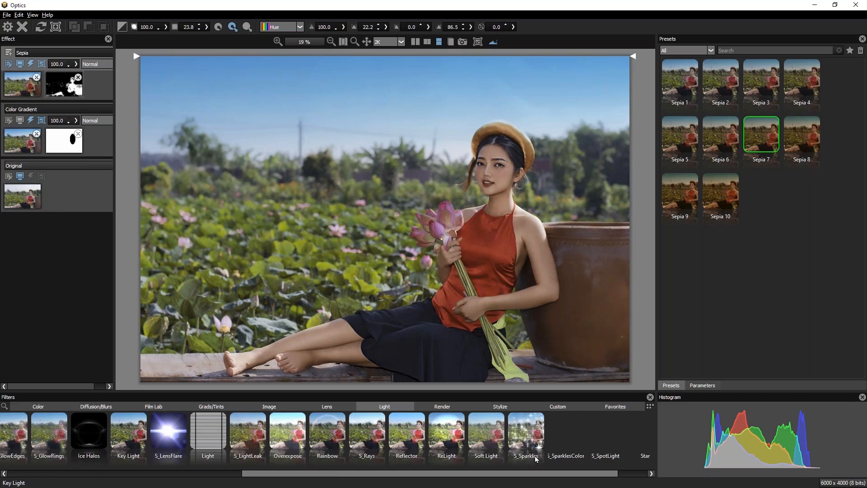
{"action": "left_click_drag", "start_coordinate": [383, 474], "coordinate": [416, 473]}
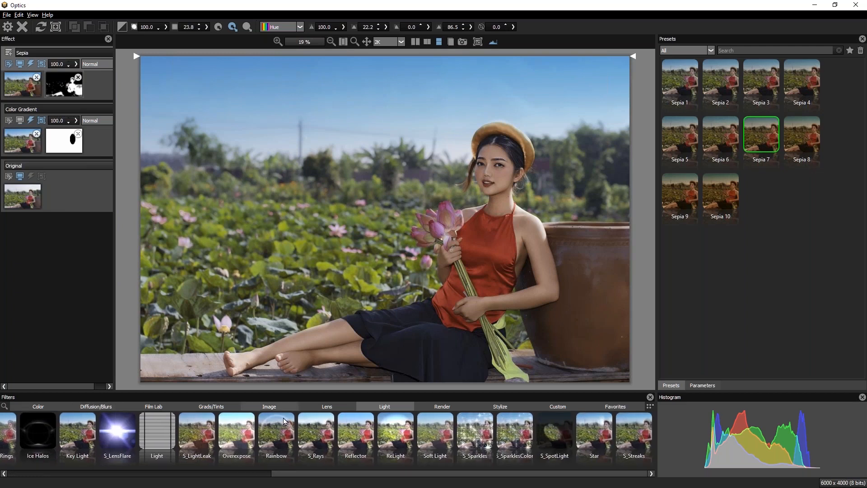
{"action": "left_click", "coordinate": [173, 472]}
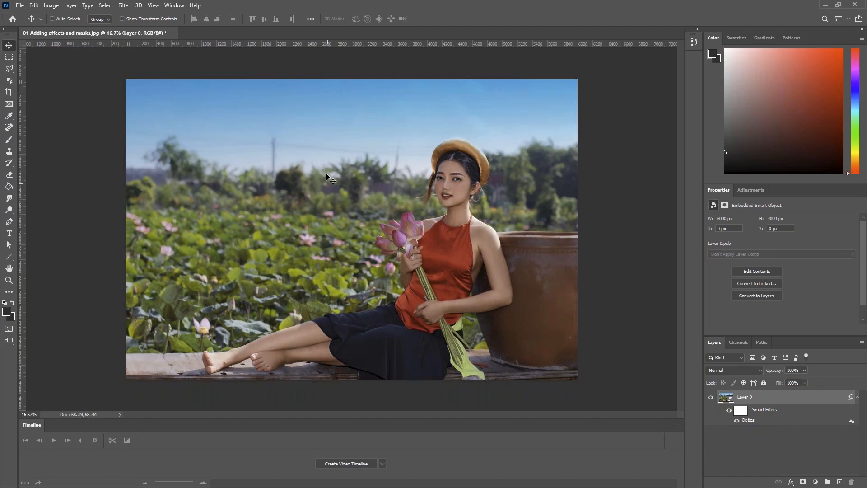
Save the edited photo as 01 Adding effects and masks.psd in the Stills - after folder, keeping its layers.
{"action": "key", "text": "ctrl+s"}
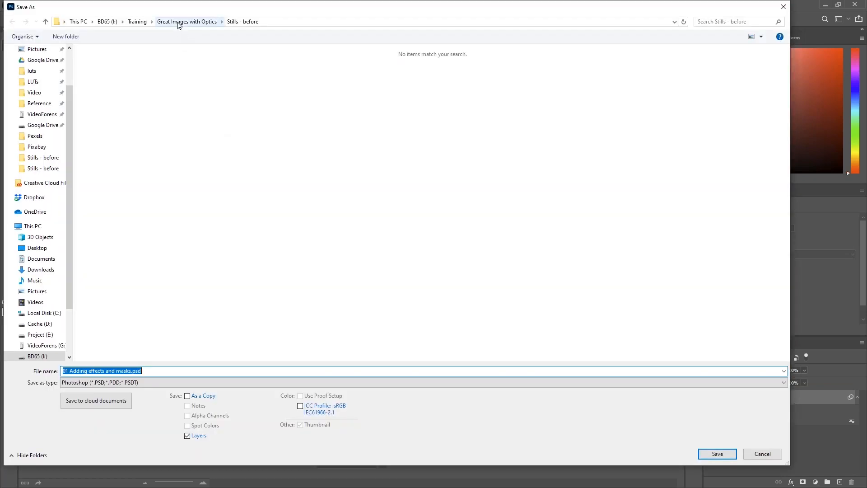
{"action": "left_click", "coordinate": [180, 23]}
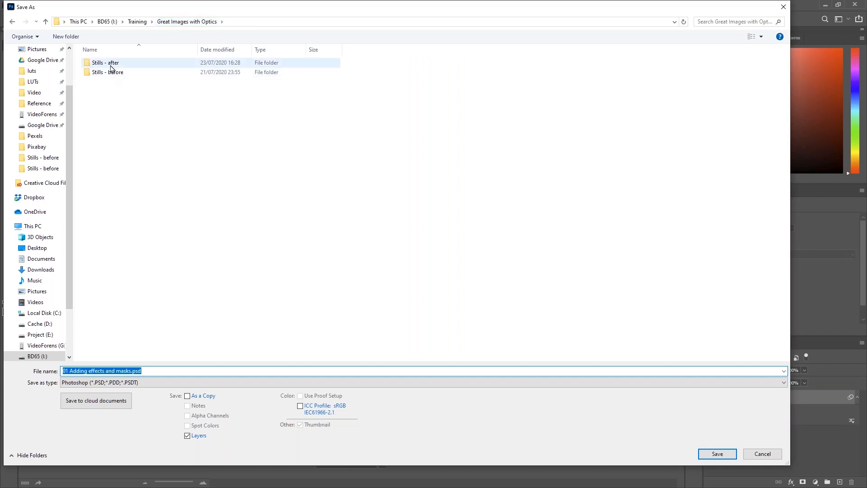
{"action": "double_click", "coordinate": [110, 63]}
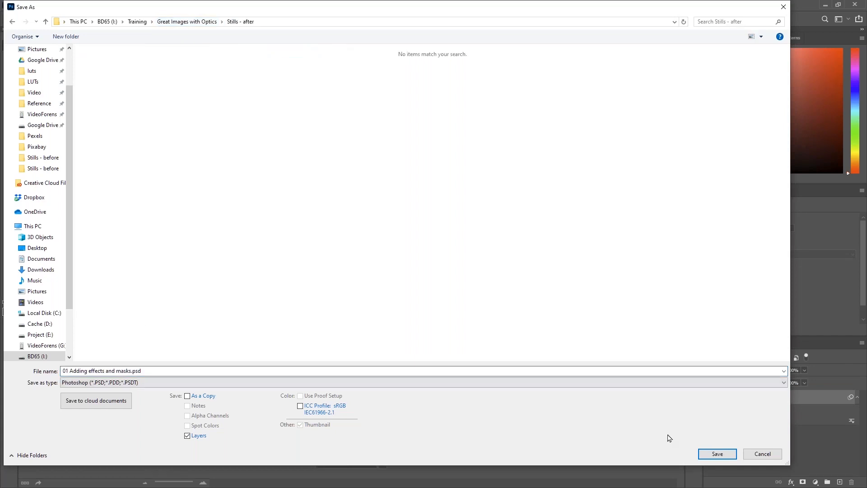
{"action": "left_click", "coordinate": [722, 456]}
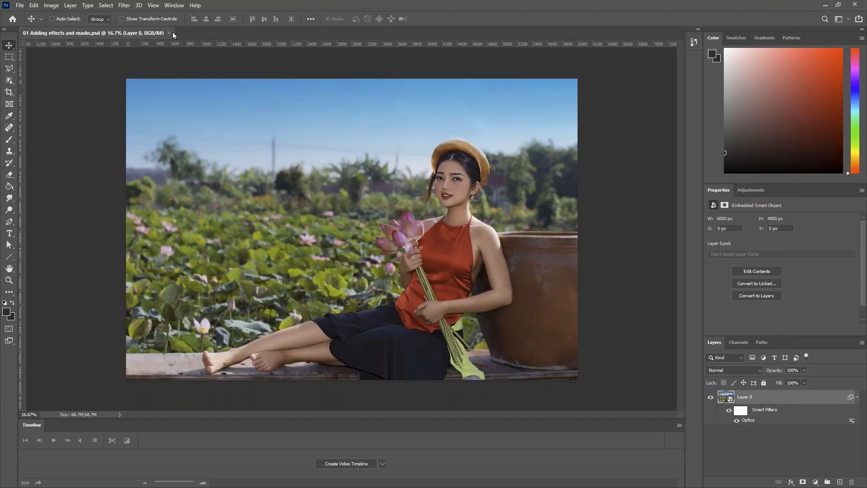
Close the document and reopen 01 Adding effects and masks.psd from the recent files.
{"action": "left_click", "coordinate": [168, 33]}
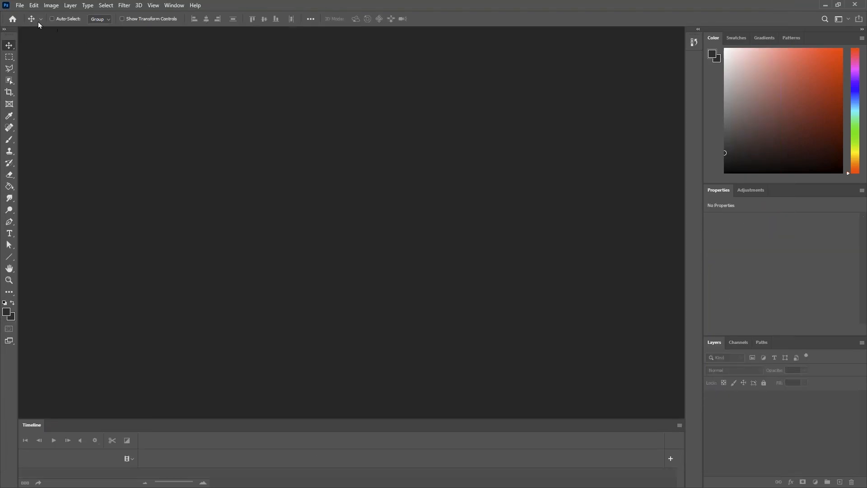
{"action": "left_click", "coordinate": [20, 5]}
{"action": "mouse_move", "coordinate": [68, 58]}
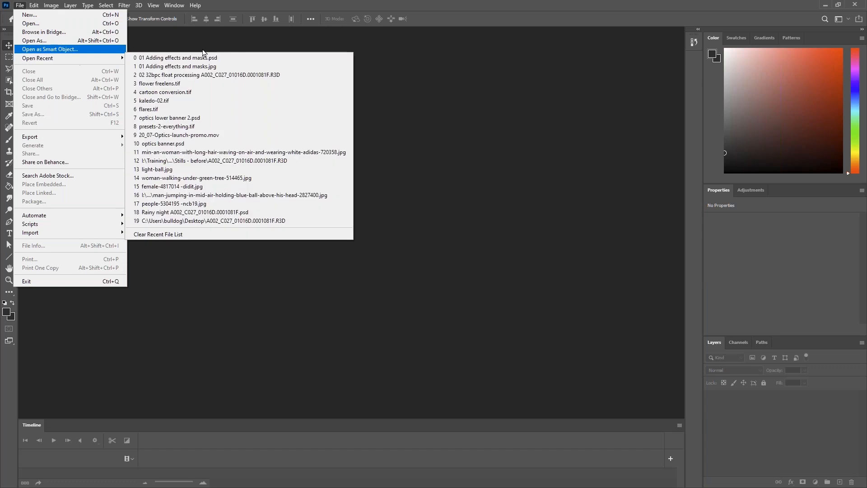
{"action": "left_click", "coordinate": [210, 57]}
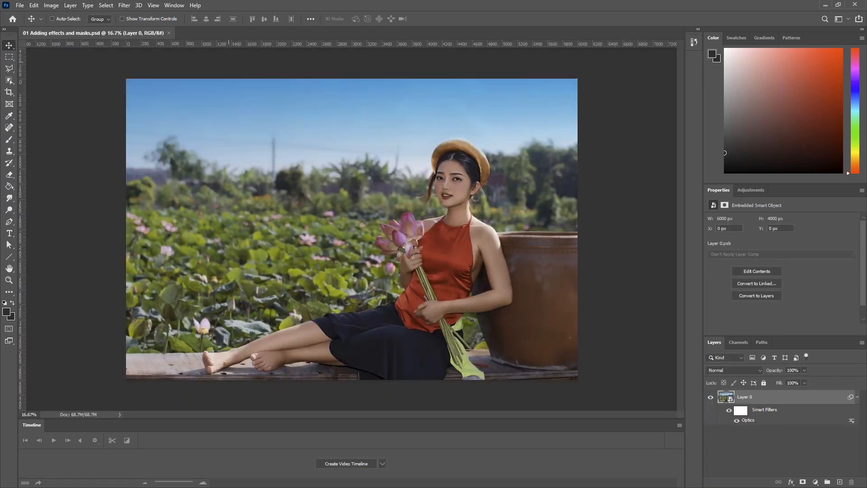
Open the Optics smart filter of Layer 0 for editing with its saved effect stack.
{"action": "double_click", "coordinate": [746, 421]}
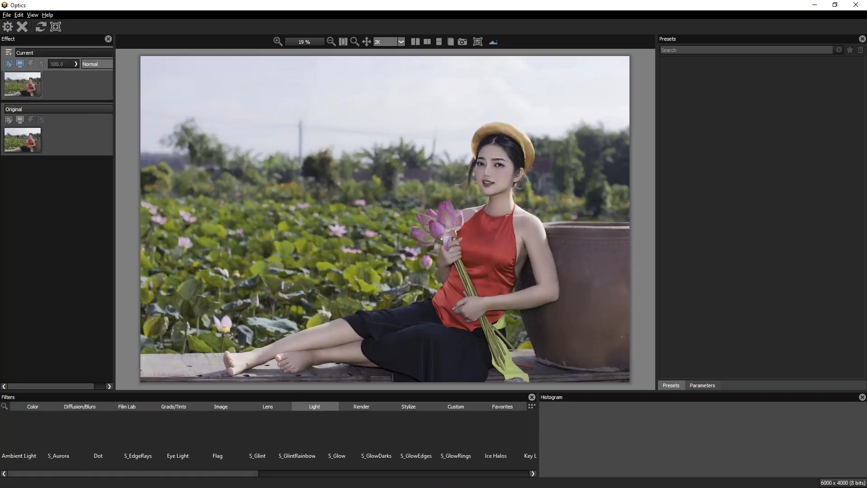
{"action": "left_click", "coordinate": [7, 15]}
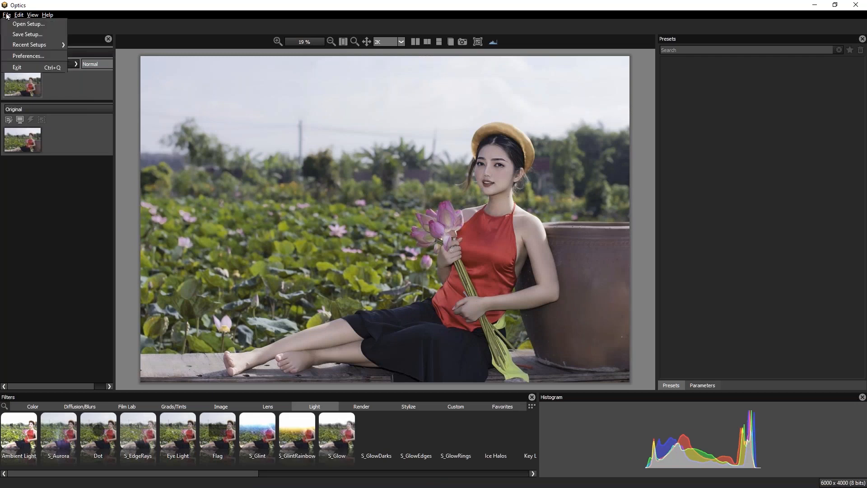
{"action": "left_click", "coordinate": [20, 67]}
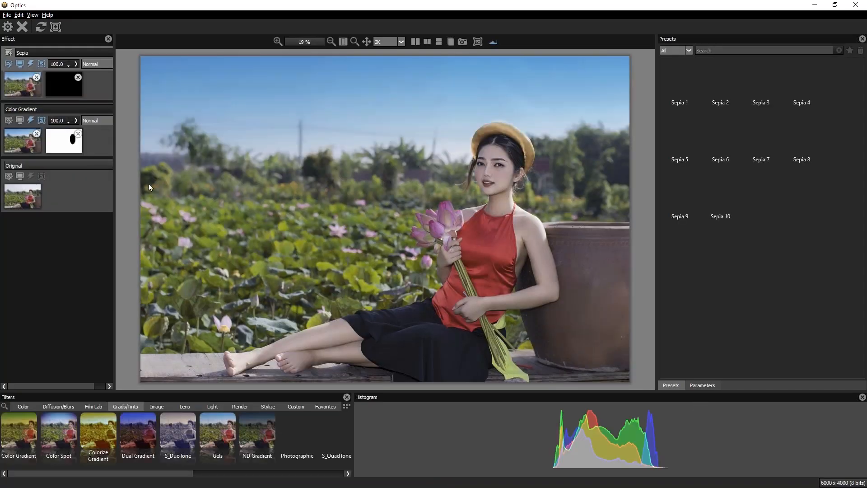
Recalculate the Sepia effect's hue mask by adjusting its first range value and returning it to 100.0.
{"action": "left_click", "coordinate": [64, 83]}
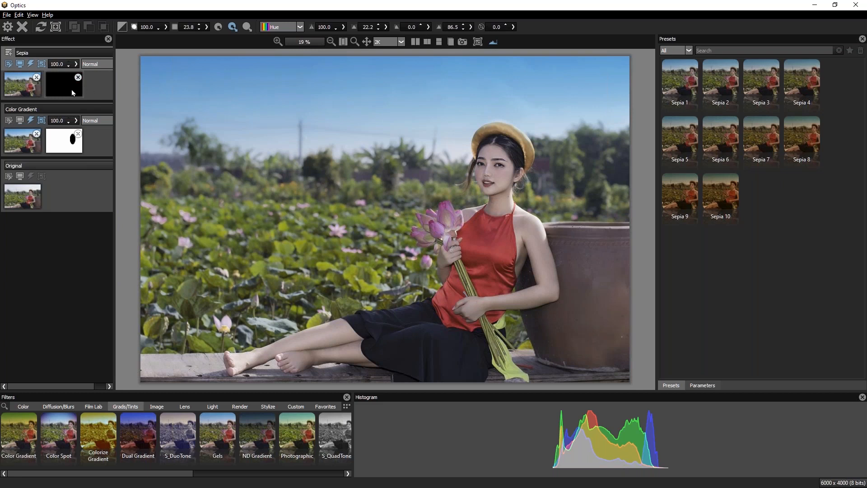
{"action": "left_click", "coordinate": [344, 27]}
{"action": "left_click_drag", "start_coordinate": [354, 38], "coordinate": [363, 37]}
{"action": "left_click", "coordinate": [347, 37]}
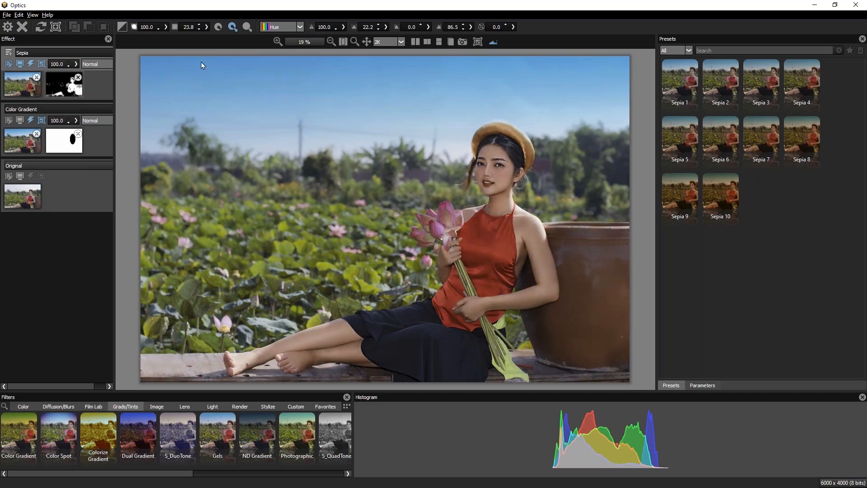
Add an effect above Sepia, apply the S_DuoTone filter to it and set its blend mode to Soft Light.
{"action": "left_click", "coordinate": [9, 55]}
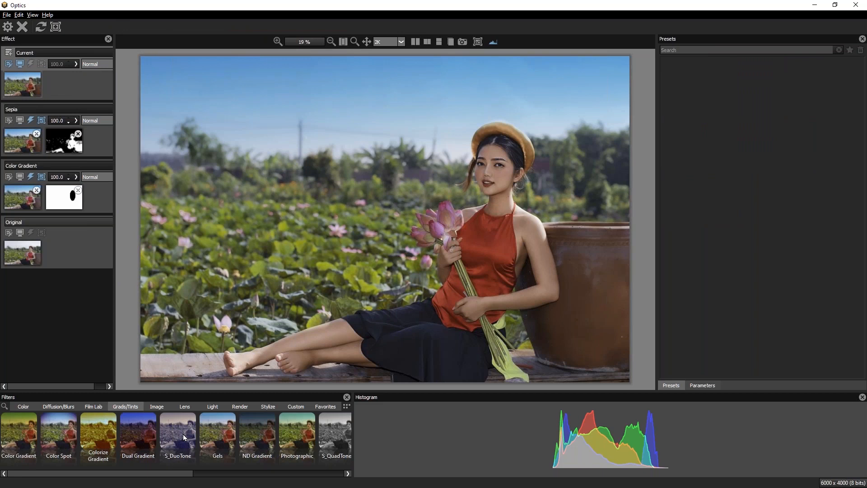
{"action": "left_click", "coordinate": [178, 433]}
{"action": "left_click", "coordinate": [97, 65]}
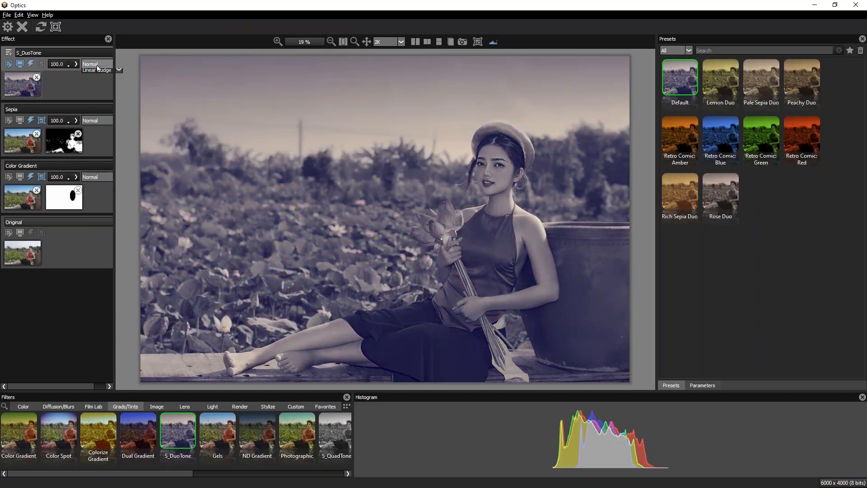
{"action": "scroll", "coordinate": [120, 93], "scroll_direction": "down", "scroll_amount": 4}
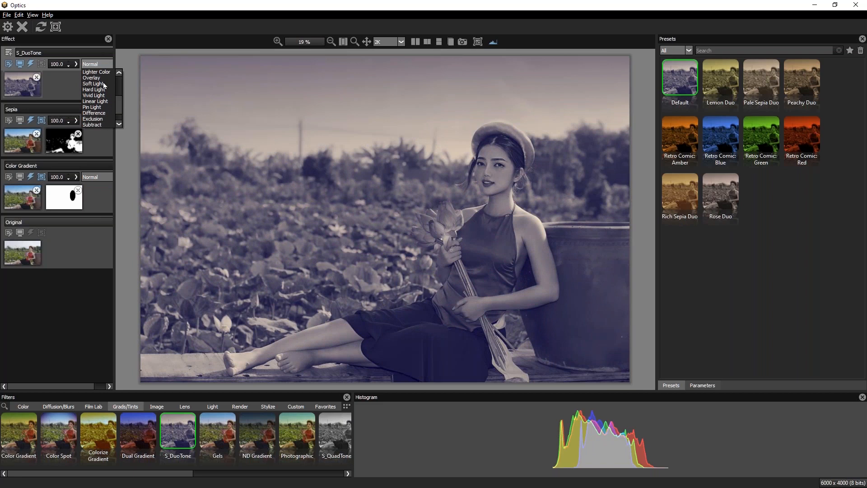
{"action": "left_click", "coordinate": [103, 83]}
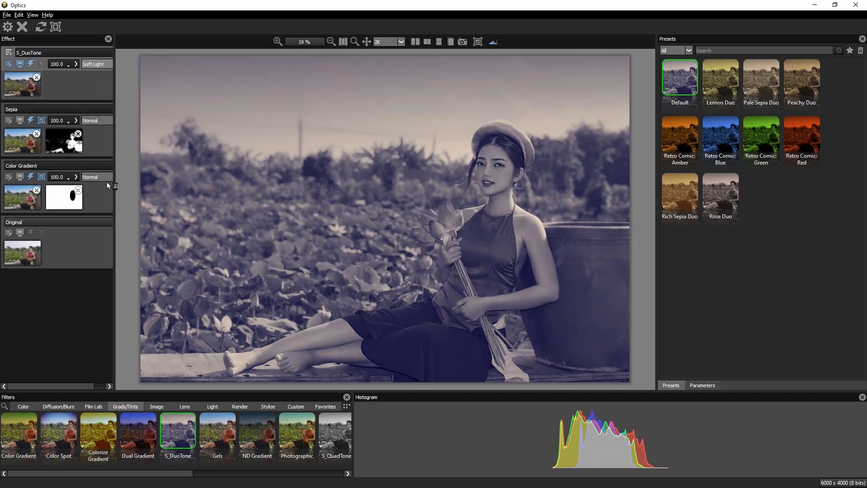
Set the S_DuoTone effect's blend mode to Normal.
{"action": "left_click", "coordinate": [96, 64]}
{"action": "scroll", "coordinate": [104, 75], "scroll_direction": "up", "scroll_amount": 4}
{"action": "left_click", "coordinate": [103, 72]}
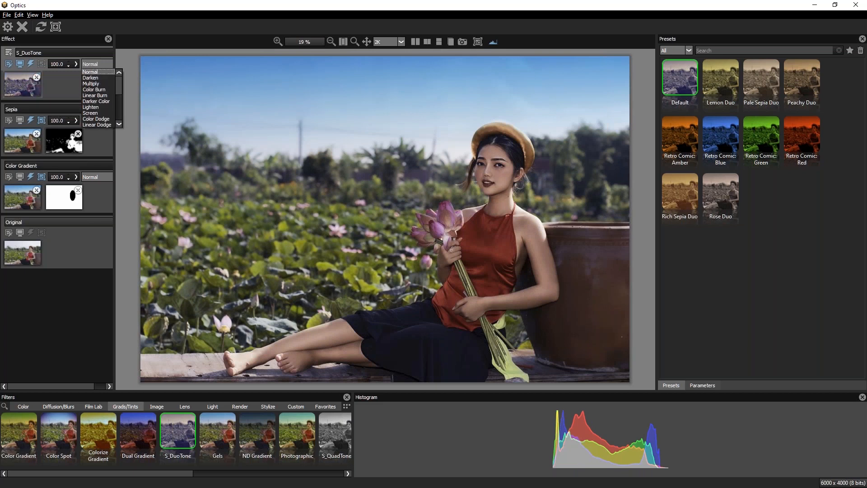
Apply the Optics effects to the smart object and save the Photoshop document.
{"action": "left_click", "coordinate": [8, 29]}
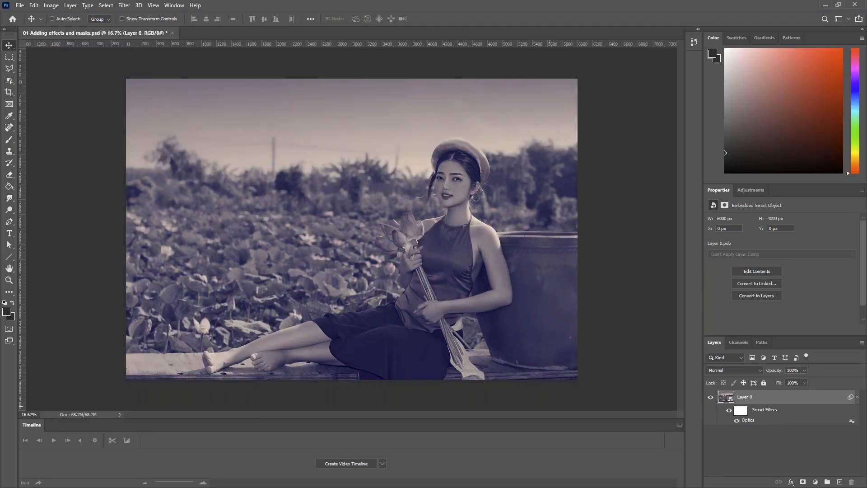
{"action": "key", "text": "ctrl+s"}
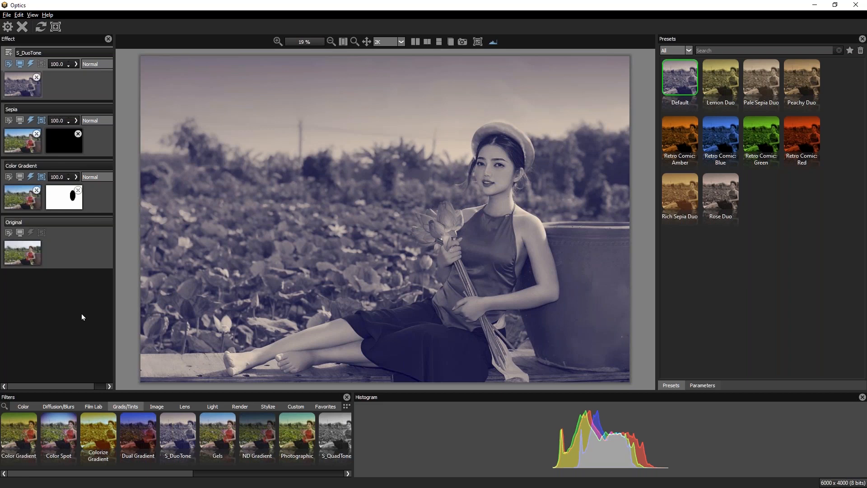
Set the S_DuoTone effect's opacity to 36.5 and its blend mode to Overlay.
{"action": "left_click", "coordinate": [8, 16]}
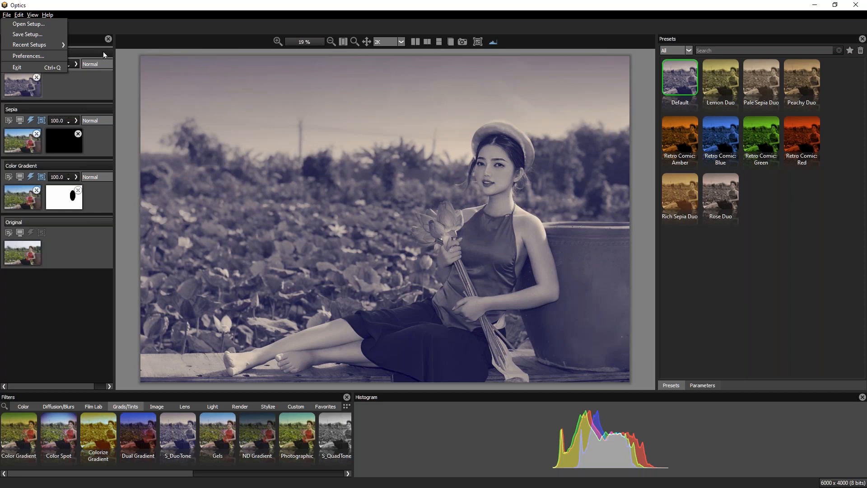
{"action": "left_click", "coordinate": [77, 294]}
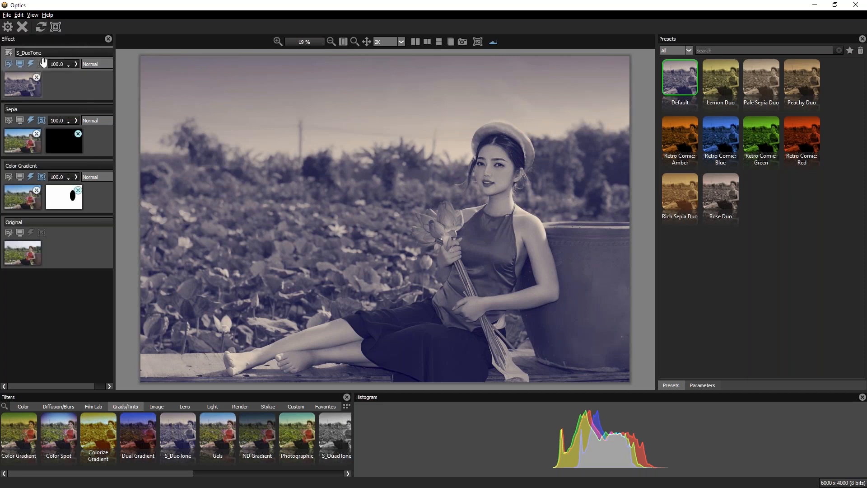
{"action": "left_click", "coordinate": [75, 65]}
{"action": "left_click", "coordinate": [53, 74]}
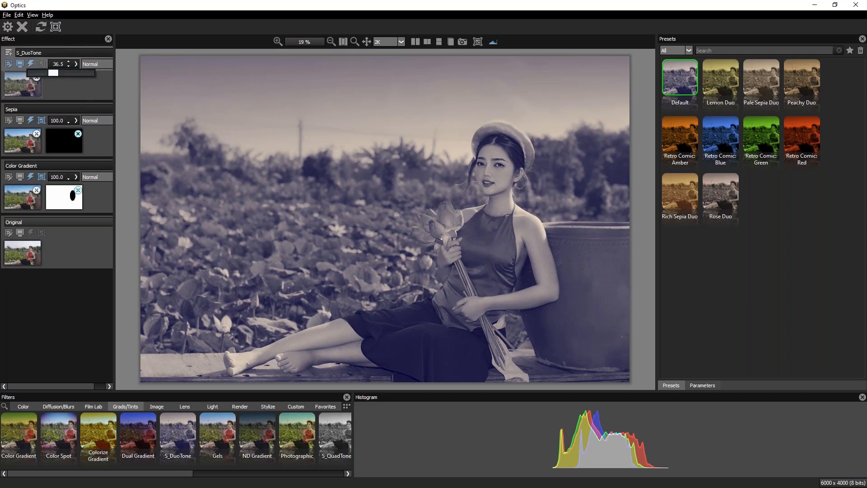
{"action": "left_click", "coordinate": [92, 65]}
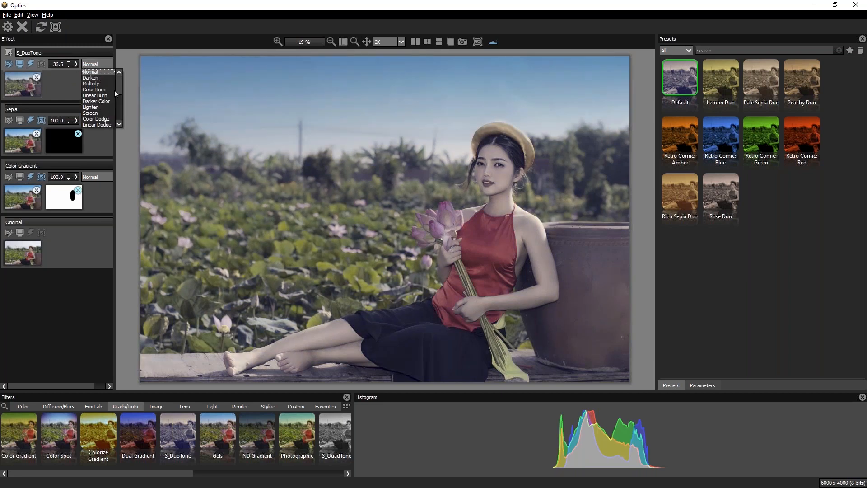
{"action": "scroll", "coordinate": [115, 91], "scroll_direction": "down", "scroll_amount": 2}
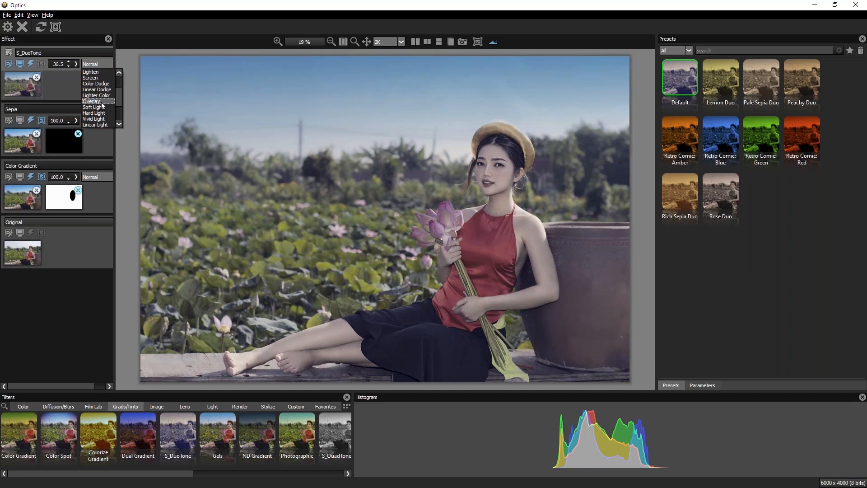
{"action": "left_click", "coordinate": [101, 103]}
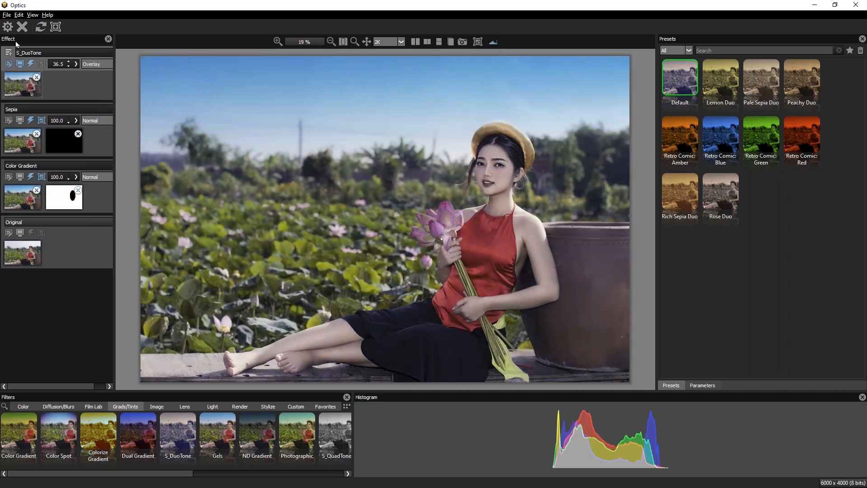
Start saving the setup and create a Setups folder inside Training > Great Images with Optics on drive BD65 (I:).
{"action": "left_click", "coordinate": [7, 15]}
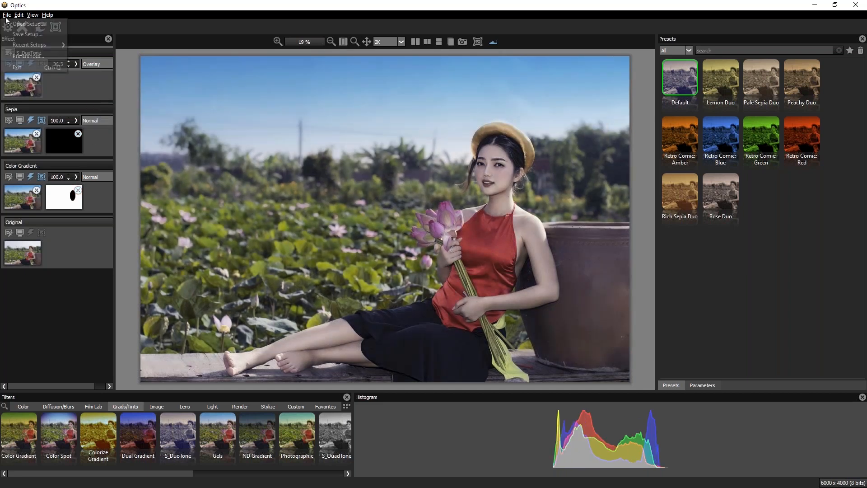
{"action": "left_click", "coordinate": [26, 34]}
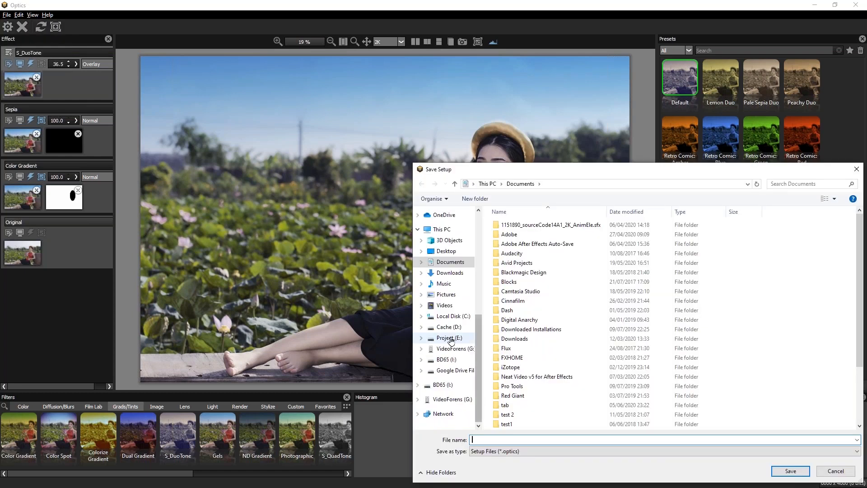
{"action": "left_click", "coordinate": [446, 359]}
{"action": "double_click", "coordinate": [513, 282]}
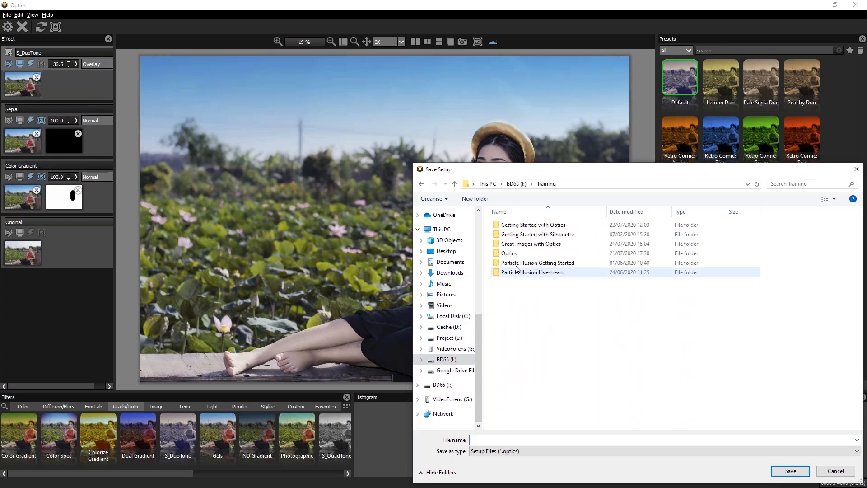
{"action": "double_click", "coordinate": [524, 244]}
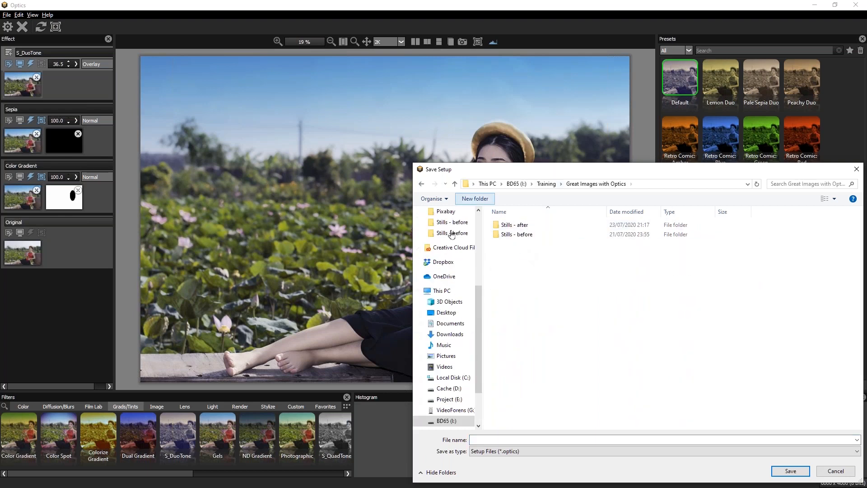
{"action": "left_click", "coordinate": [474, 199]}
{"action": "type", "text": "Setups"}
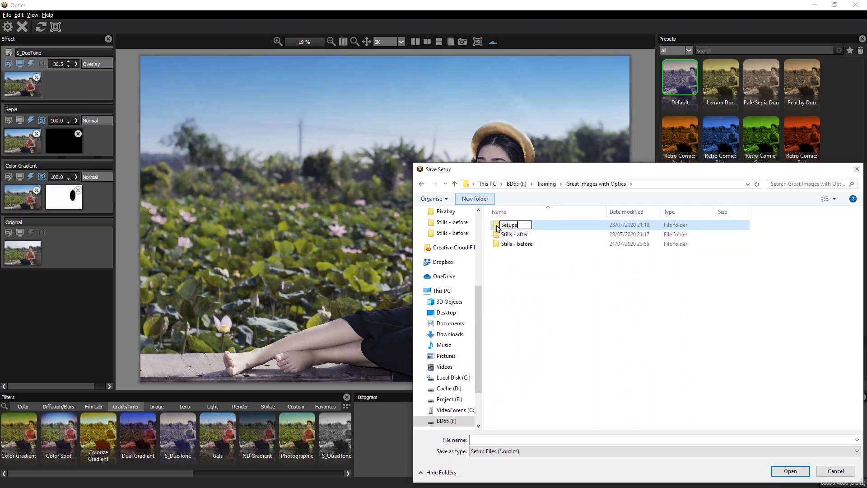
{"action": "key", "text": "Return"}
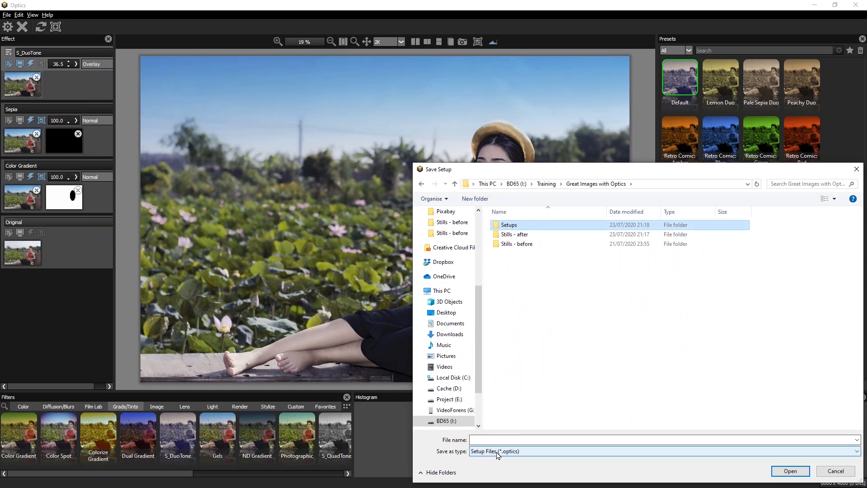
{"action": "key", "text": "Return"}
Save the Optics setup file in the Setups folder, named with a first name followed by 1.
{"action": "left_click", "coordinate": [484, 441]}
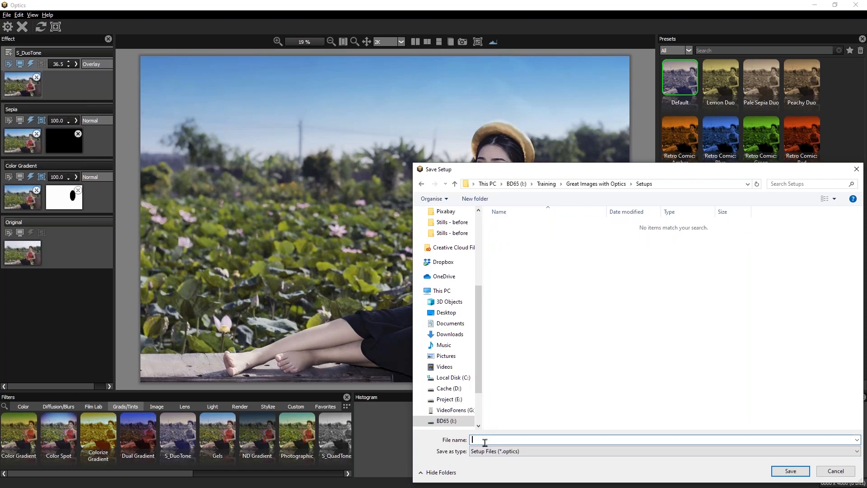
{"action": "type", "text": "Ben 1"}
{"action": "left_click_drag", "start_coordinate": [547, 167], "coordinate": [346, 44]}
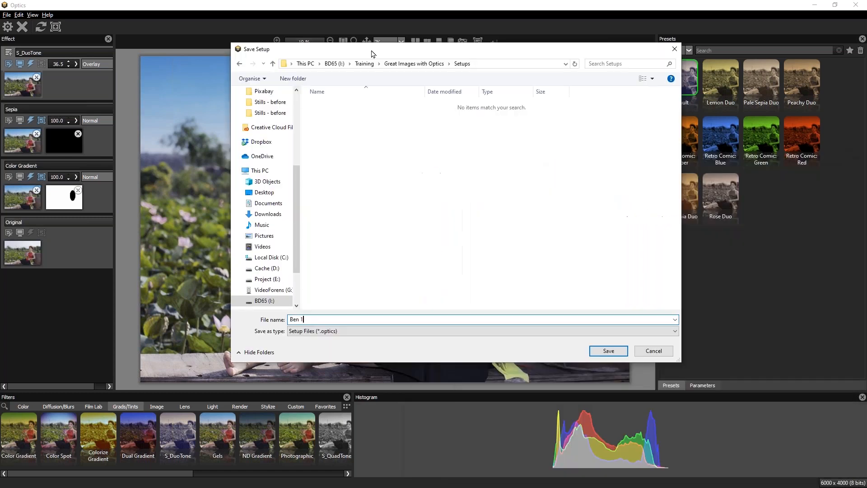
{"action": "left_click", "coordinate": [612, 354]}
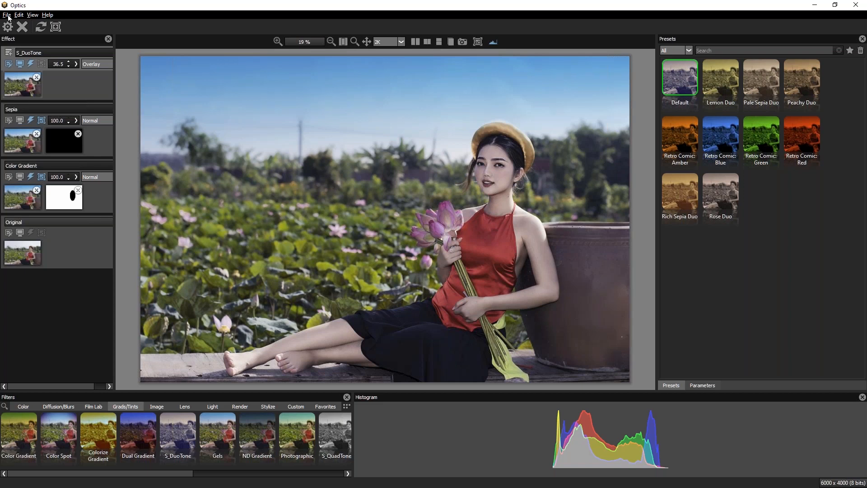
Quit Optics without saving the image and close the 01 Adding effects and masks document in Photoshop.
{"action": "left_click", "coordinate": [21, 28]}
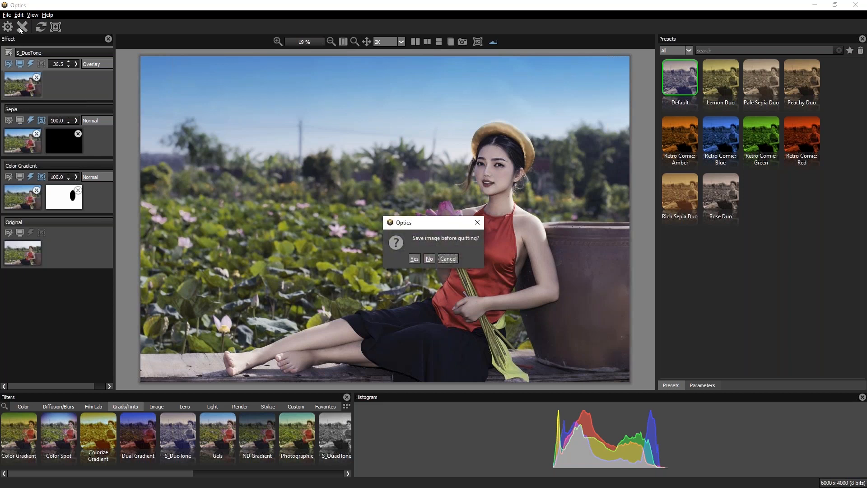
{"action": "left_click", "coordinate": [429, 260]}
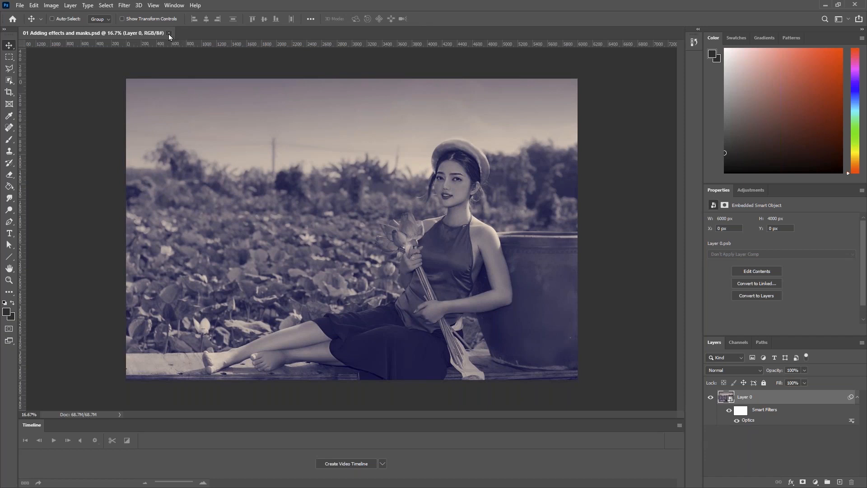
{"action": "left_click", "coordinate": [168, 33]}
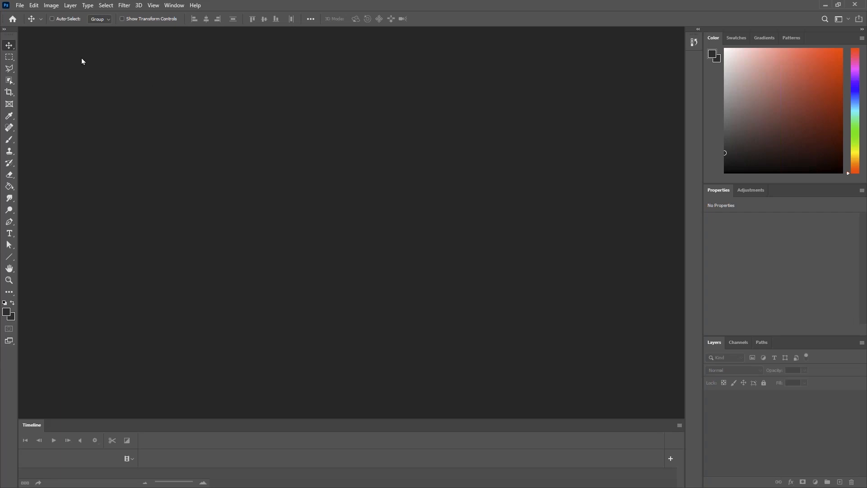
Open the R3D file "02 32bpc float processing" from the Stills - before folder in Great Images with Optics.
{"action": "left_click", "coordinate": [20, 5]}
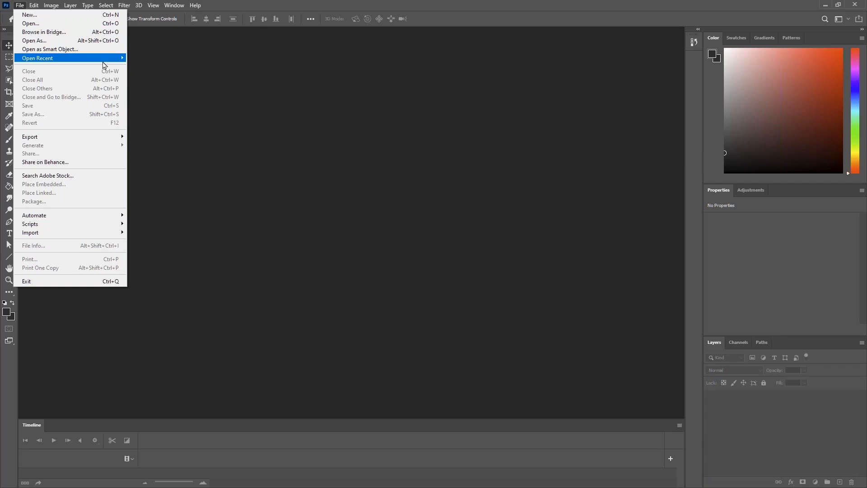
{"action": "mouse_move", "coordinate": [105, 61]}
{"action": "left_click", "coordinate": [77, 24]}
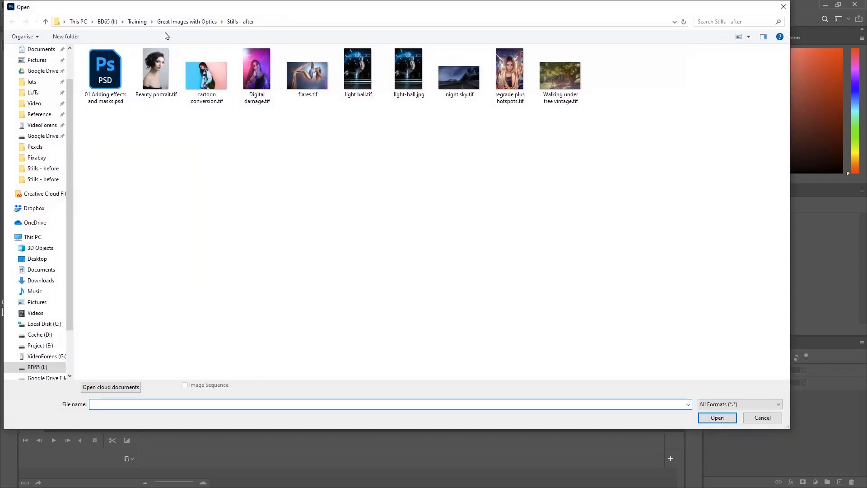
{"action": "left_click", "coordinate": [208, 21]}
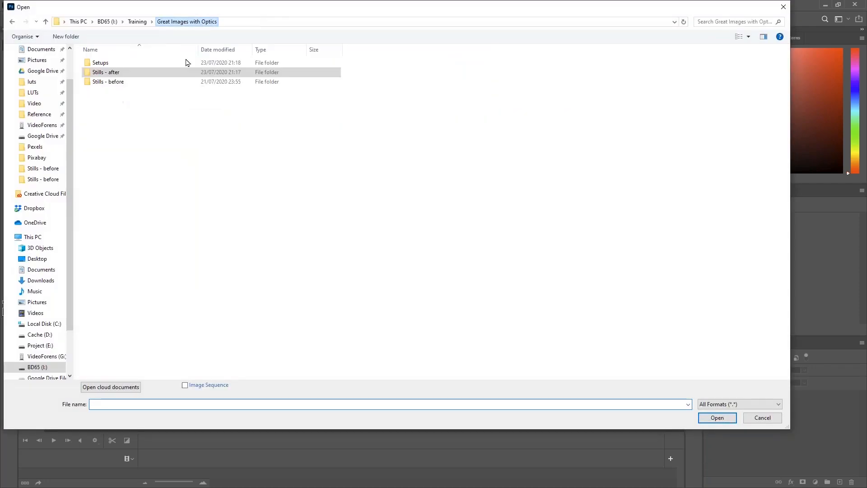
{"action": "double_click", "coordinate": [111, 83]}
{"action": "left_click", "coordinate": [151, 82]}
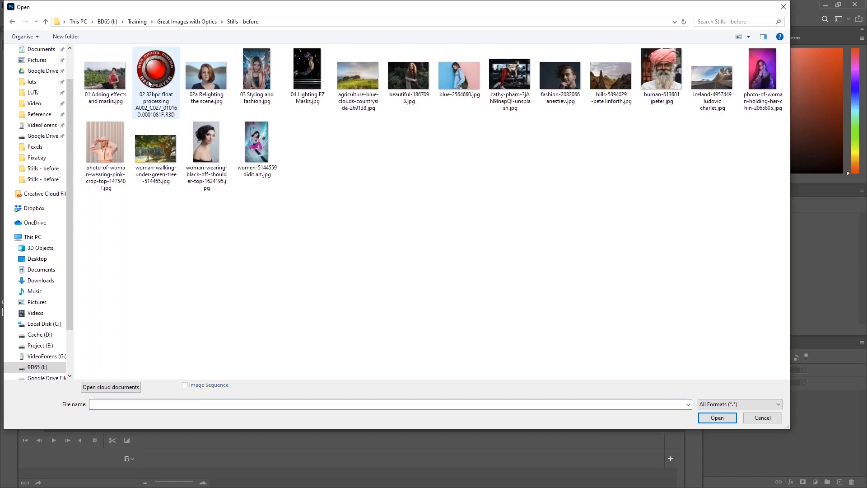
{"action": "double_click", "coordinate": [144, 80]}
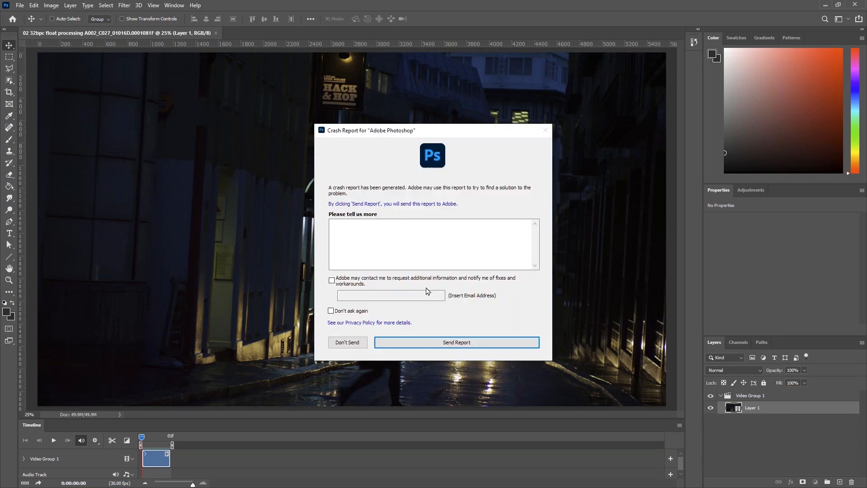
Dismiss the crash report without sending it and reopen the 02 32bpc float processing file.
{"action": "left_click", "coordinate": [347, 342]}
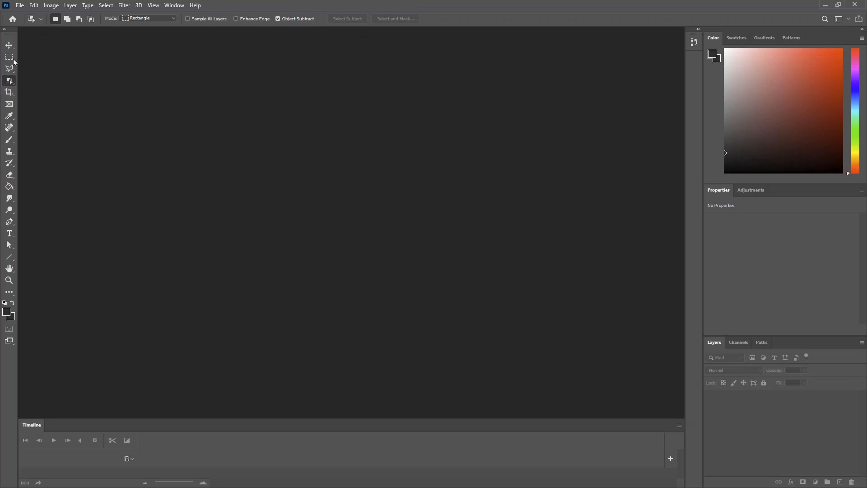
{"action": "left_click", "coordinate": [21, 6]}
{"action": "left_click", "coordinate": [30, 23]}
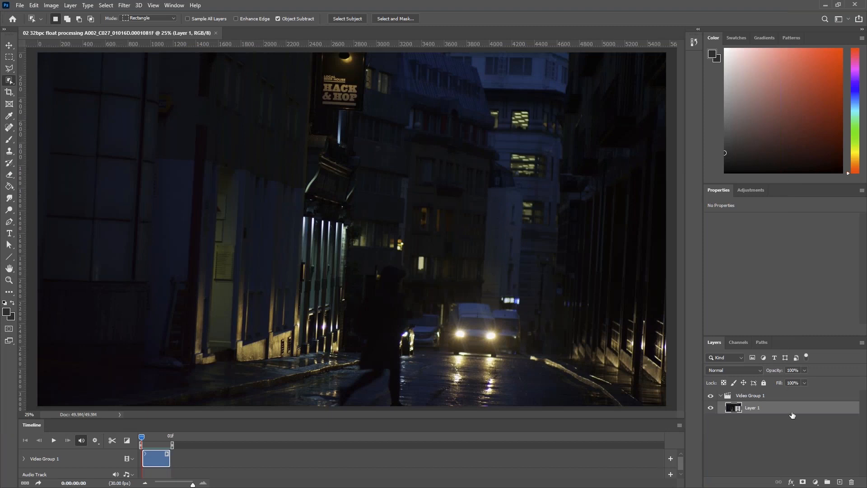
Convert Layer 1 to a smart object and switch the document to 32 Bits/Channel without merging layers.
{"action": "right_click", "coordinate": [790, 409]}
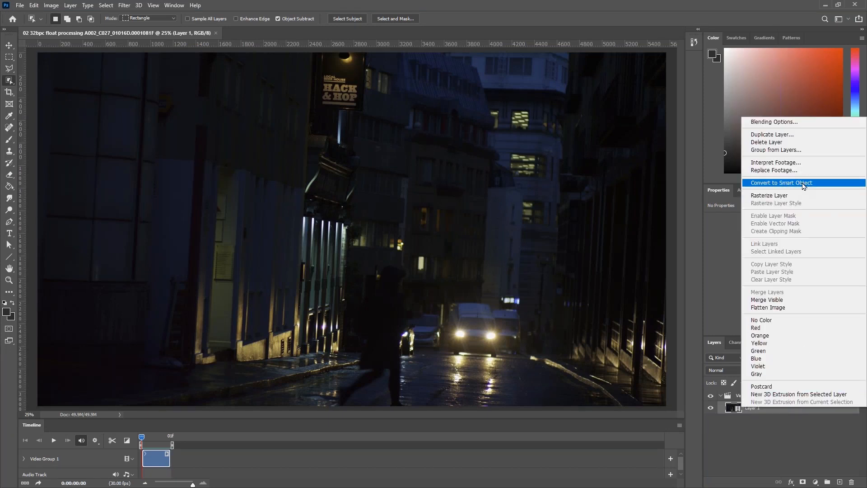
{"action": "left_click", "coordinate": [800, 183]}
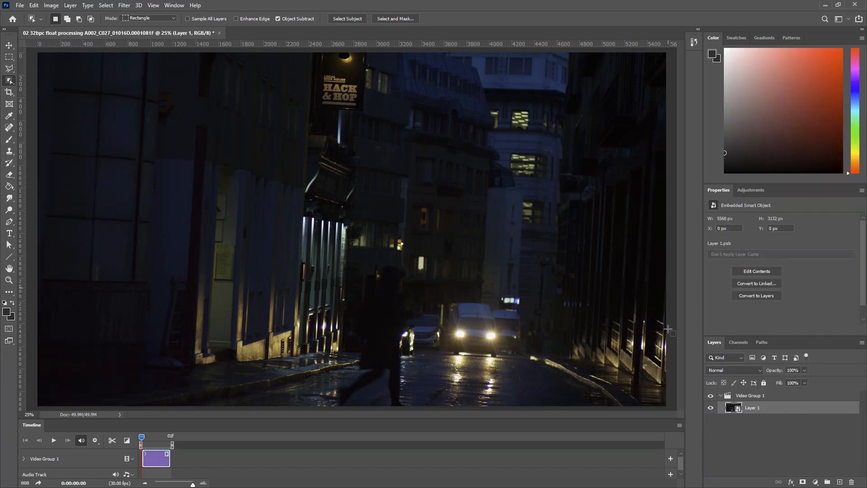
{"action": "left_click", "coordinate": [762, 440]}
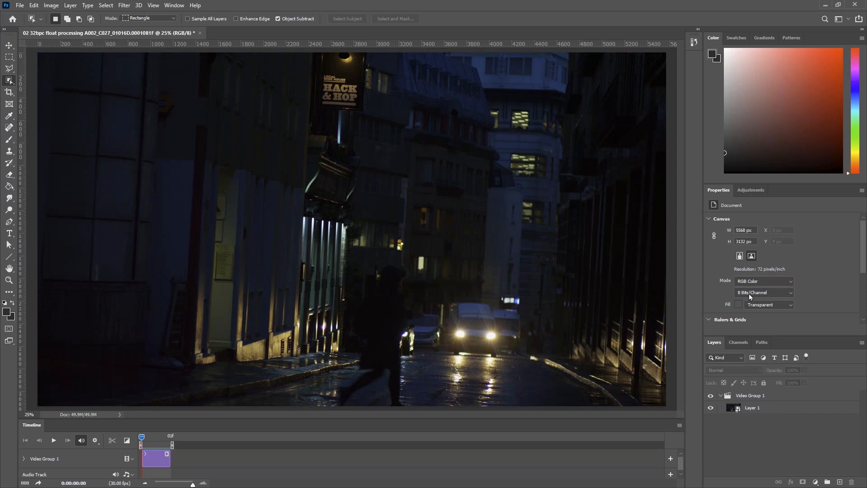
{"action": "left_click", "coordinate": [790, 294]}
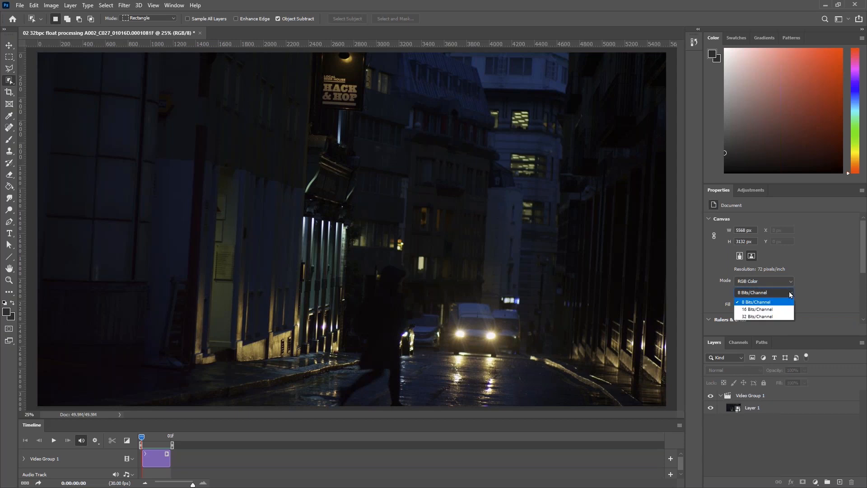
{"action": "left_click", "coordinate": [760, 317]}
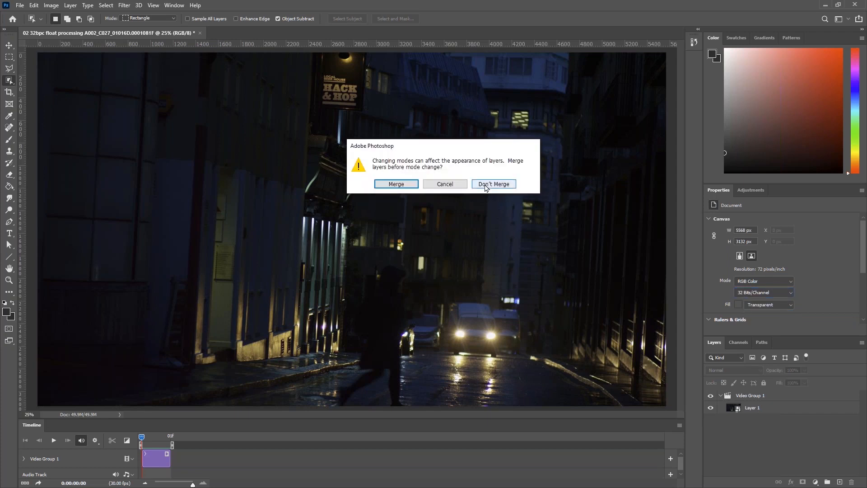
{"action": "left_click", "coordinate": [485, 185]}
{"action": "left_click", "coordinate": [486, 185]}
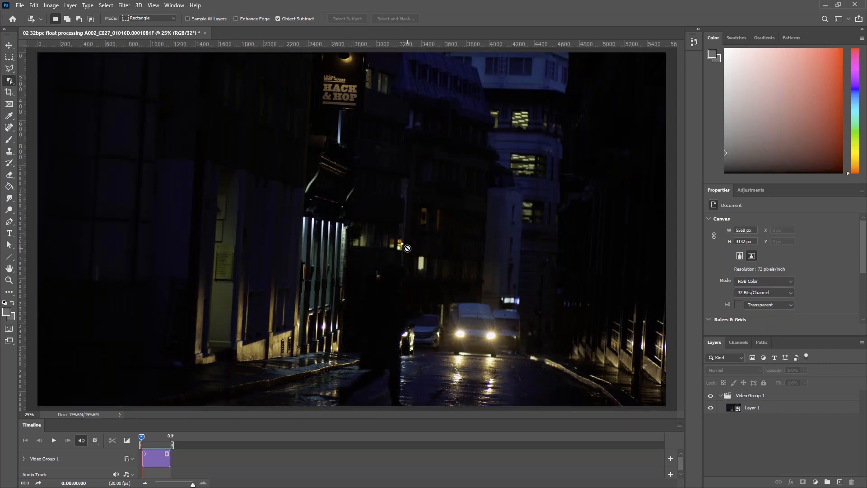
Open Layer 1 in the Boris FX Optics filter and widen the Filters area beside the histogram.
{"action": "left_click", "coordinate": [767, 409]}
{"action": "left_click", "coordinate": [125, 6]}
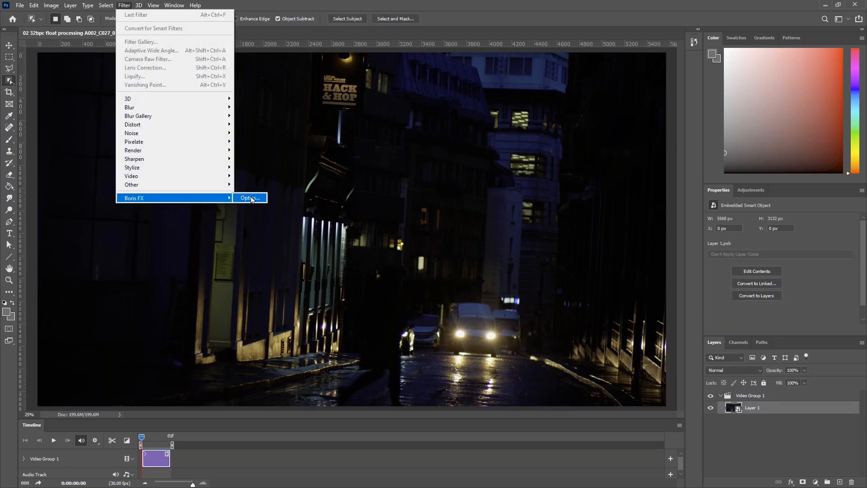
{"action": "left_click", "coordinate": [250, 198]}
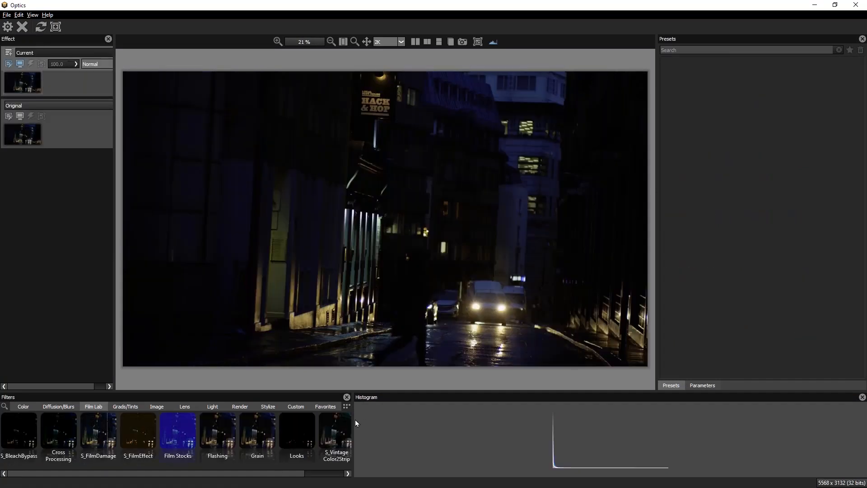
{"action": "left_click_drag", "start_coordinate": [355, 422], "coordinate": [745, 421]}
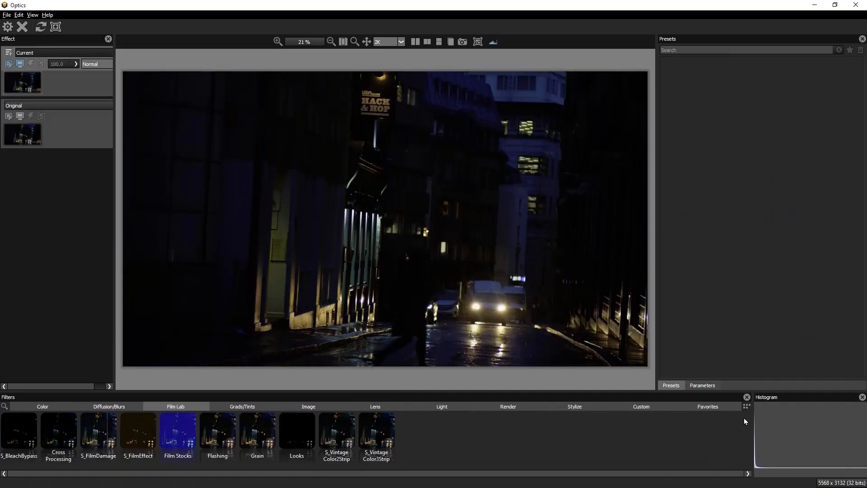
Apply the Develop filter from the Color category and set its Exposure to 4.00.
{"action": "left_click", "coordinate": [45, 406]}
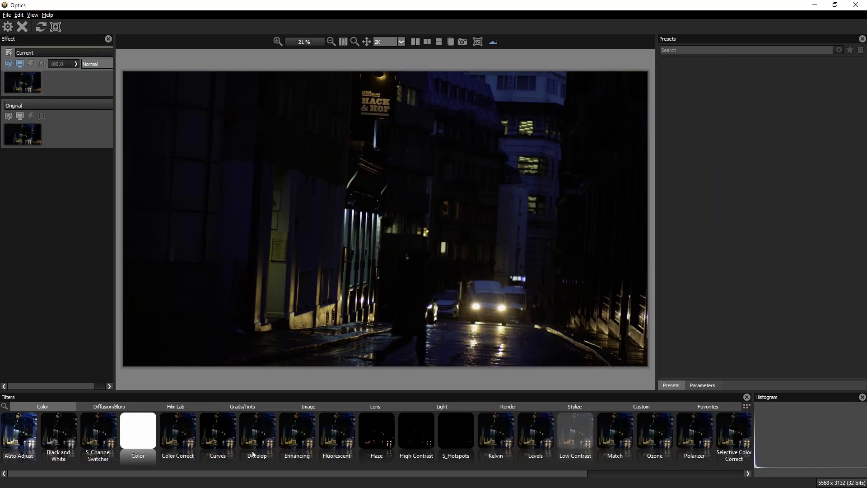
{"action": "mouse_move", "coordinate": [240, 473]}
{"action": "left_mouse_down"}
{"action": "mouse_move", "coordinate": [455, 471]}
{"action": "mouse_move", "coordinate": [234, 458]}
{"action": "left_mouse_up"}
{"action": "left_click", "coordinate": [254, 434]}
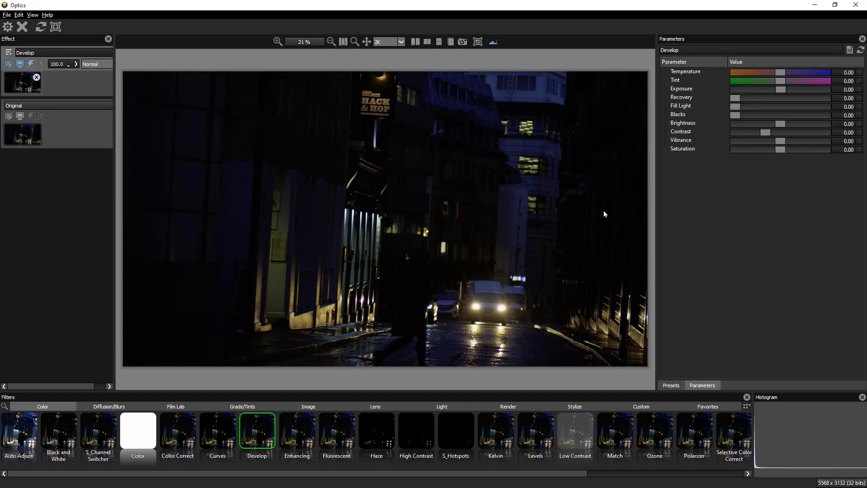
{"action": "left_click_drag", "start_coordinate": [780, 89], "coordinate": [826, 90]}
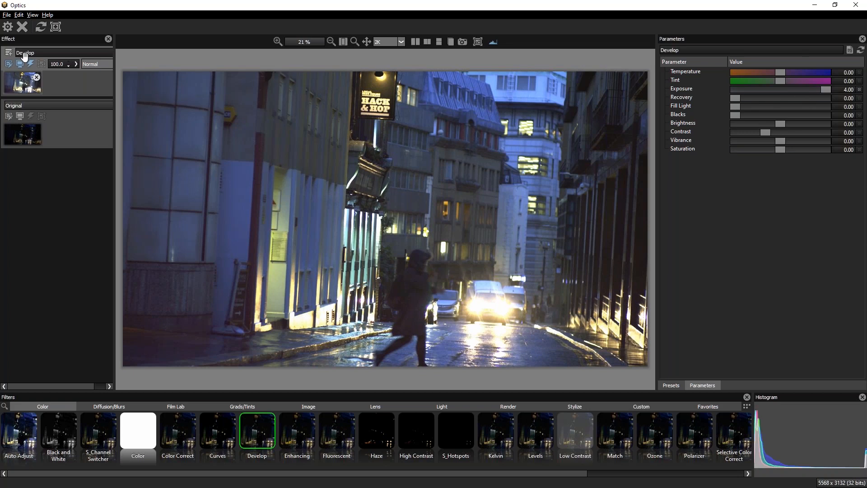
Add a new effect layer with the Color Correct filter and lower its Master Brightness to about -52.
{"action": "left_click", "coordinate": [8, 52]}
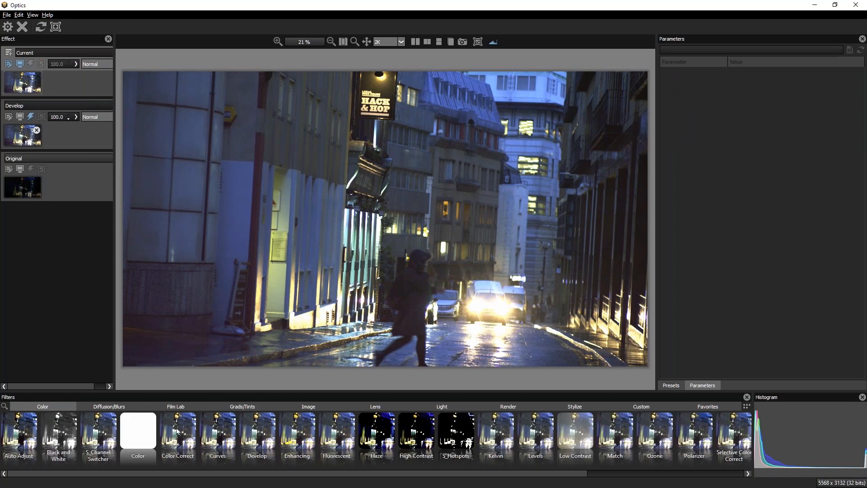
{"action": "left_click", "coordinate": [178, 432]}
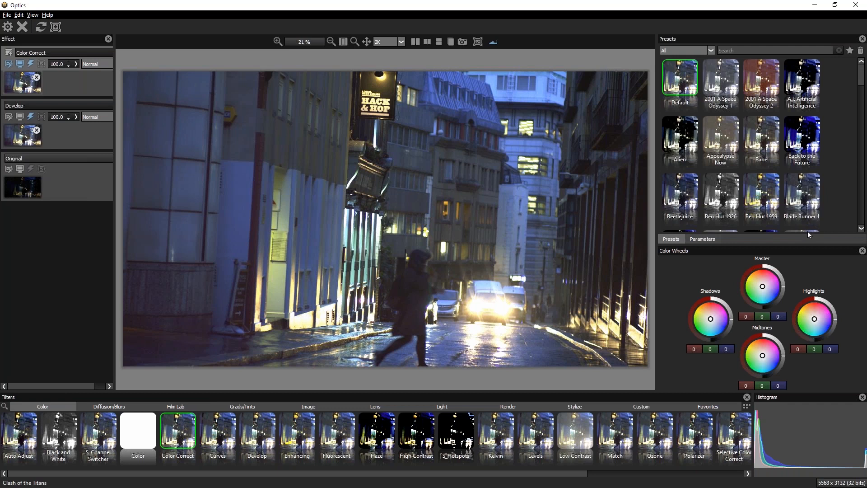
{"action": "mouse_move", "coordinate": [860, 76]}
{"action": "left_mouse_down"}
{"action": "mouse_move", "coordinate": [861, 159]}
{"action": "mouse_move", "coordinate": [860, 75]}
{"action": "left_mouse_up"}
{"action": "left_click", "coordinate": [709, 240]}
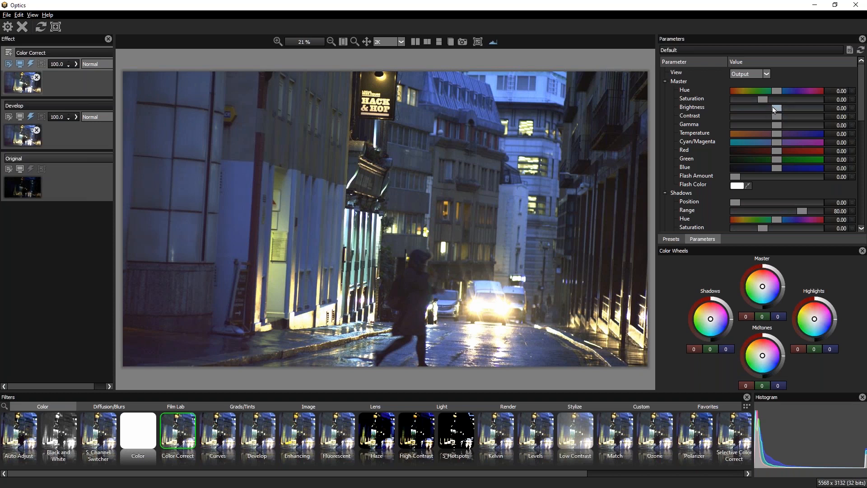
{"action": "left_click_drag", "start_coordinate": [776, 108], "coordinate": [755, 111]}
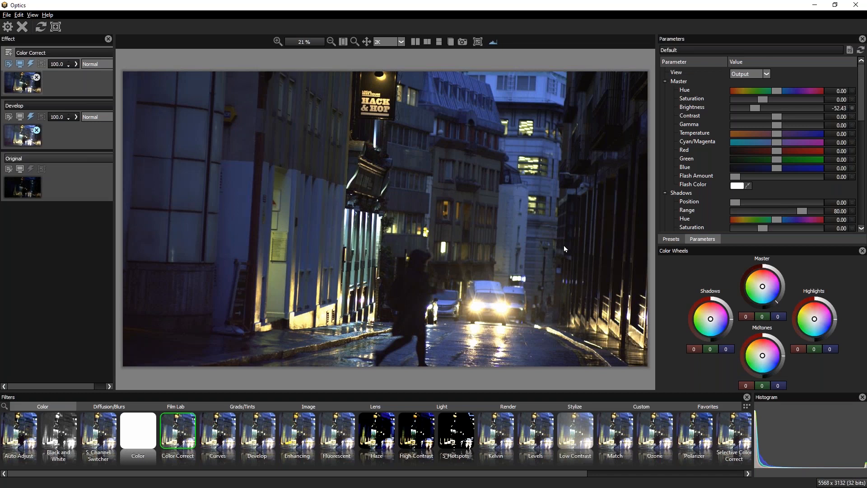
{"action": "mouse_move", "coordinate": [755, 108]}
{"action": "left_mouse_down"}
{"action": "mouse_move", "coordinate": [742, 116]}
{"action": "mouse_move", "coordinate": [770, 112]}
{"action": "mouse_move", "coordinate": [755, 110]}
{"action": "left_mouse_up"}
Apply the Optics effects to the smart object and close the street document without saving.
{"action": "left_click", "coordinate": [8, 27]}
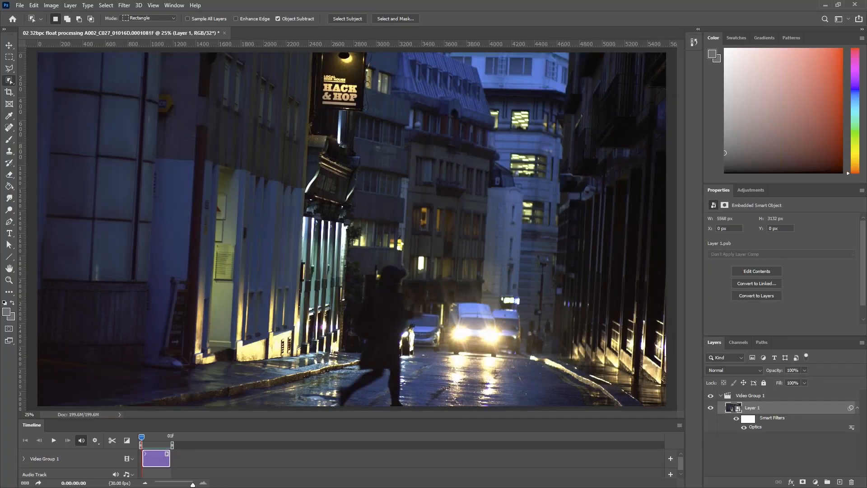
{"action": "left_click", "coordinate": [224, 33]}
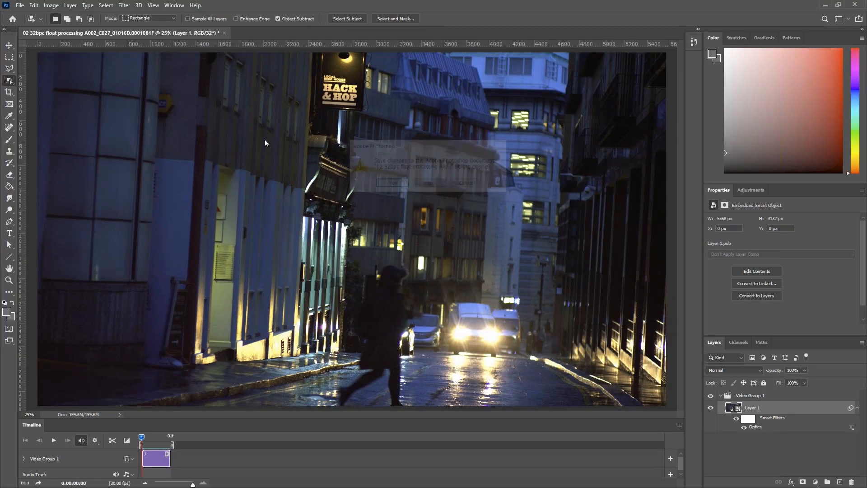
{"action": "left_click", "coordinate": [437, 185]}
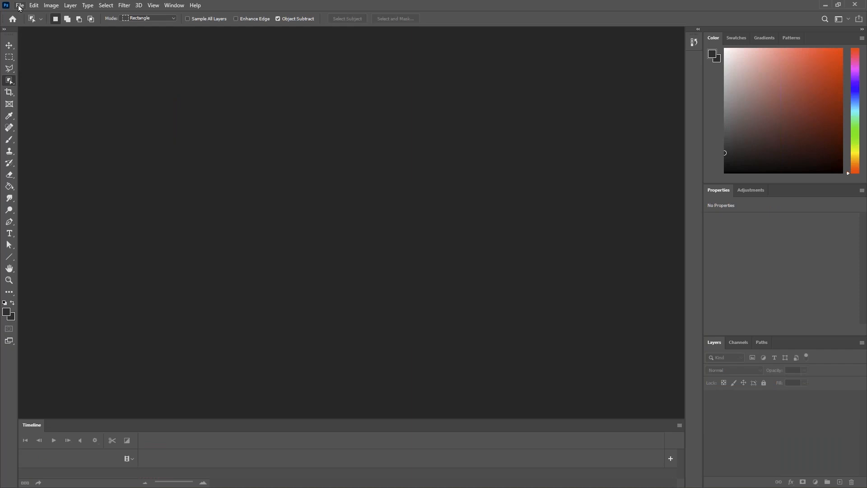
Open the image 02a Relighting the scene.jpg from the Stills - before folder.
{"action": "left_click", "coordinate": [20, 6]}
{"action": "left_click", "coordinate": [25, 25]}
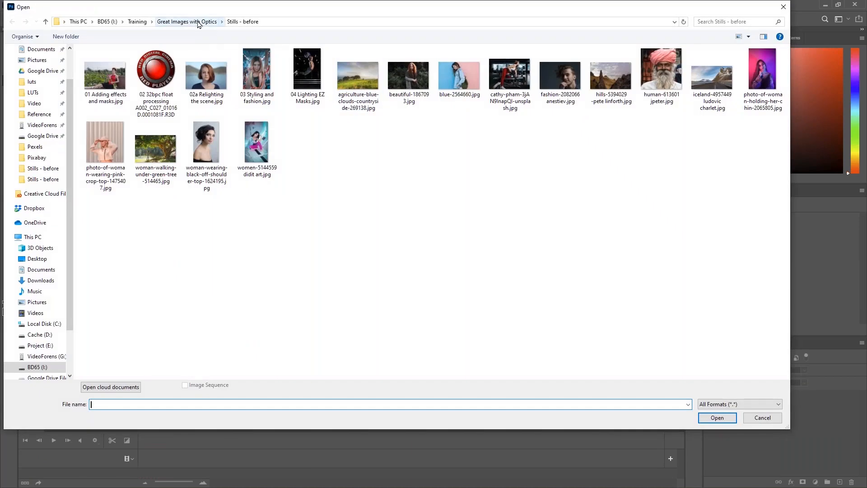
{"action": "left_click", "coordinate": [208, 79]}
{"action": "double_click", "coordinate": [208, 79]}
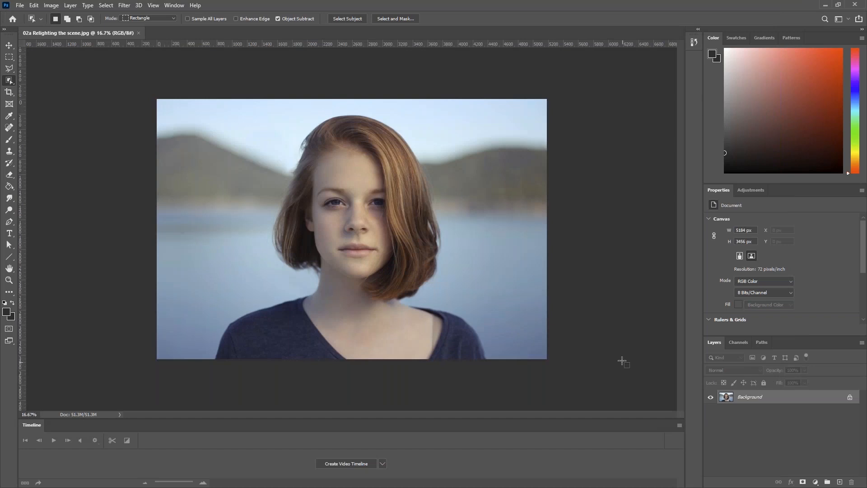
{"action": "key", "text": "f"}
{"action": "key", "text": "v"}
{"action": "key", "text": "f"}
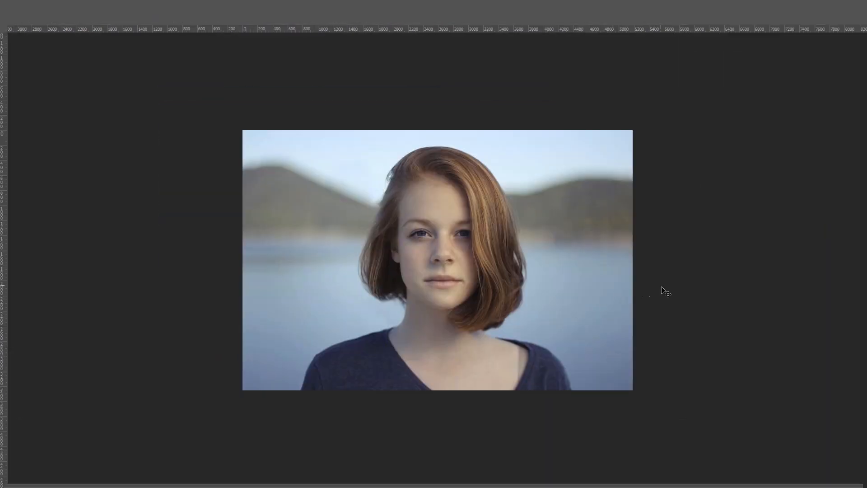
{"action": "key", "text": "f"}
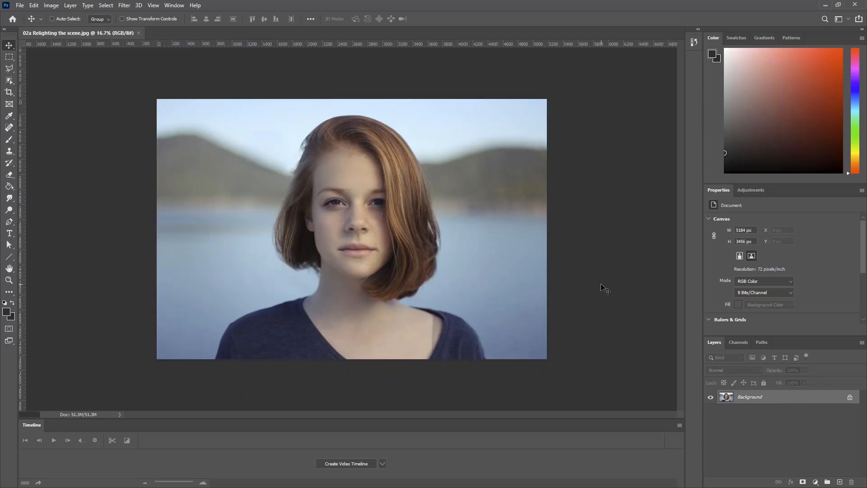
Convert the portrait's Background layer into a smart object for smart filters.
{"action": "key", "text": "ctrl+0"}
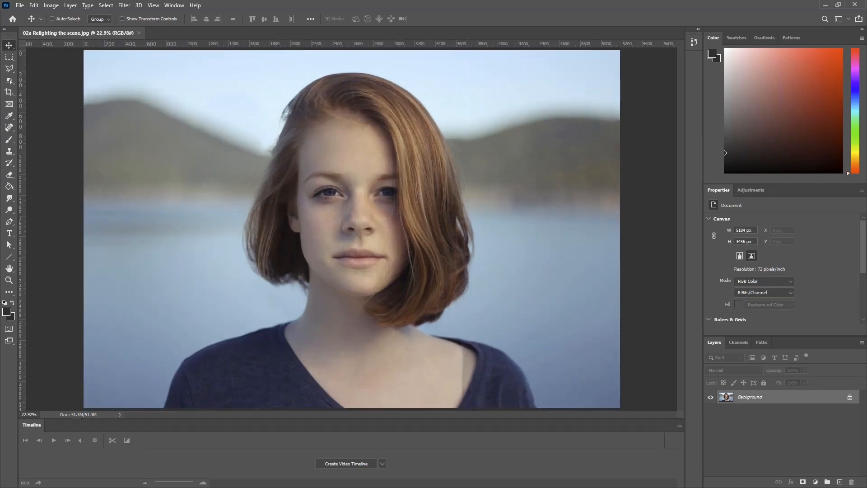
{"action": "right_click", "coordinate": [781, 396]}
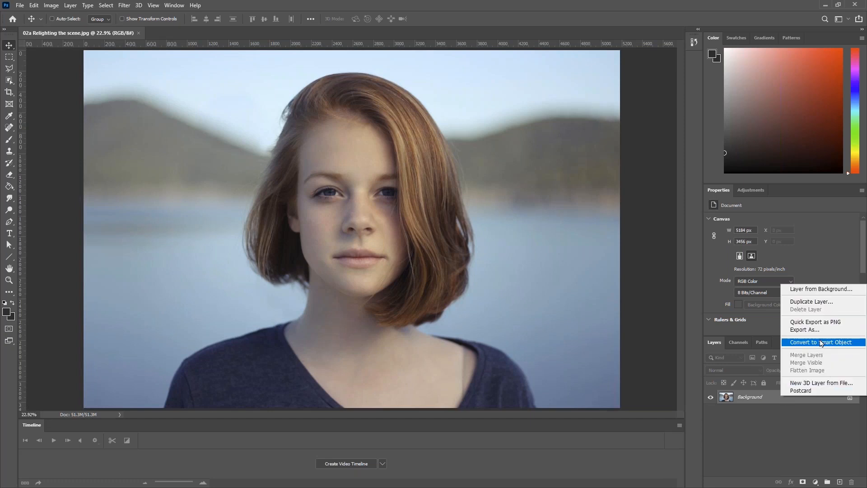
{"action": "left_click", "coordinate": [741, 477]}
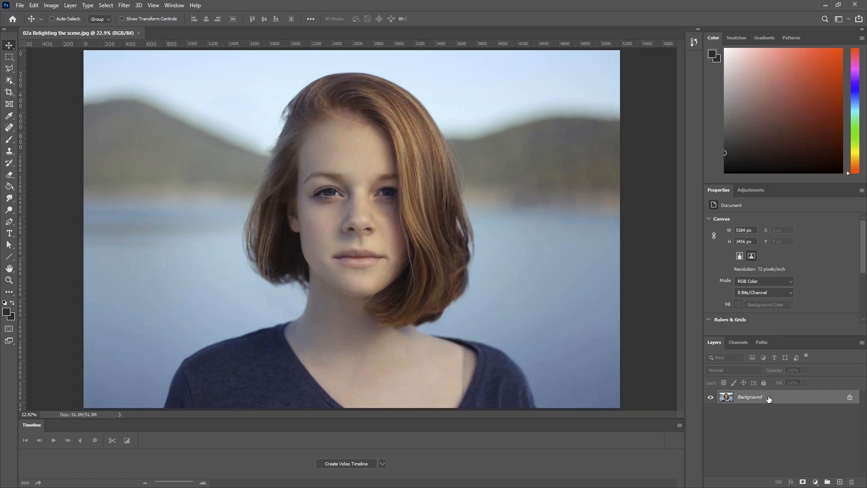
{"action": "left_click", "coordinate": [124, 5]}
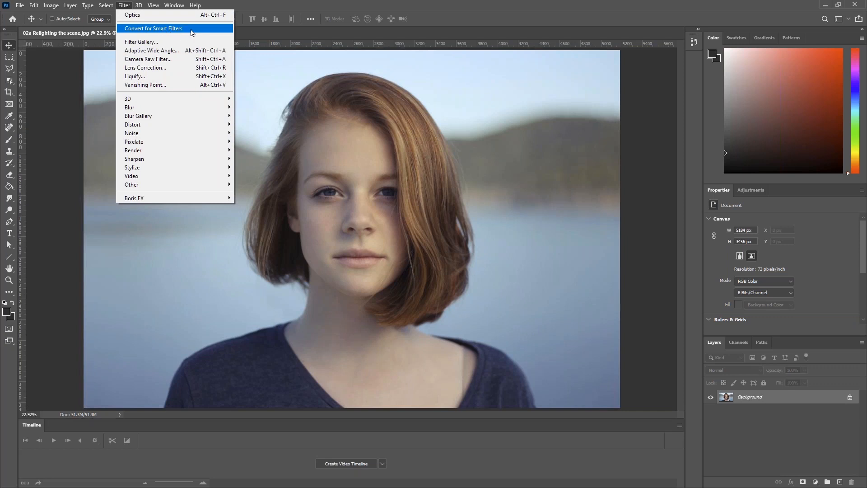
{"action": "left_click", "coordinate": [193, 31]}
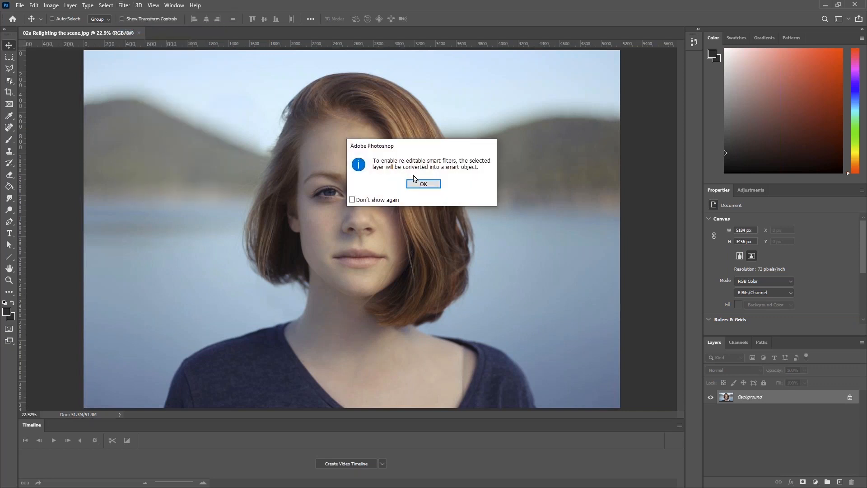
{"action": "left_click", "coordinate": [433, 185]}
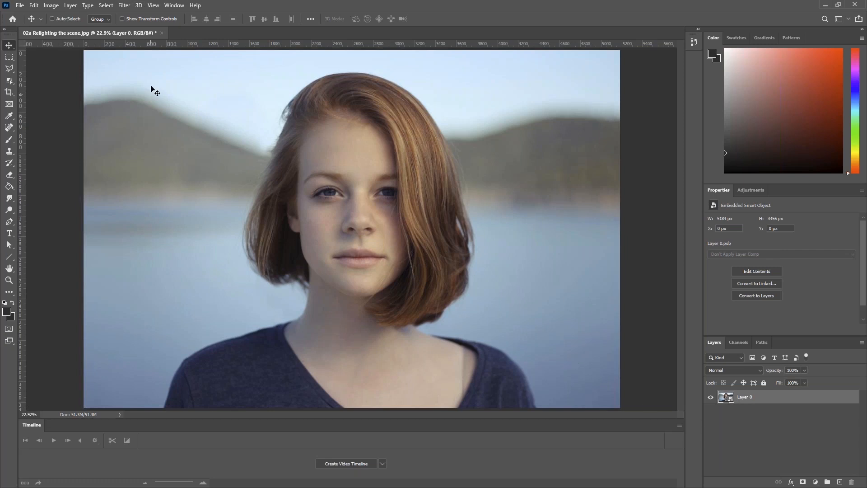
Open the Boris FX Optics filter on the smart object and reset the effects carried over from the previous session.
{"action": "left_click", "coordinate": [125, 6]}
{"action": "mouse_move", "coordinate": [223, 202]}
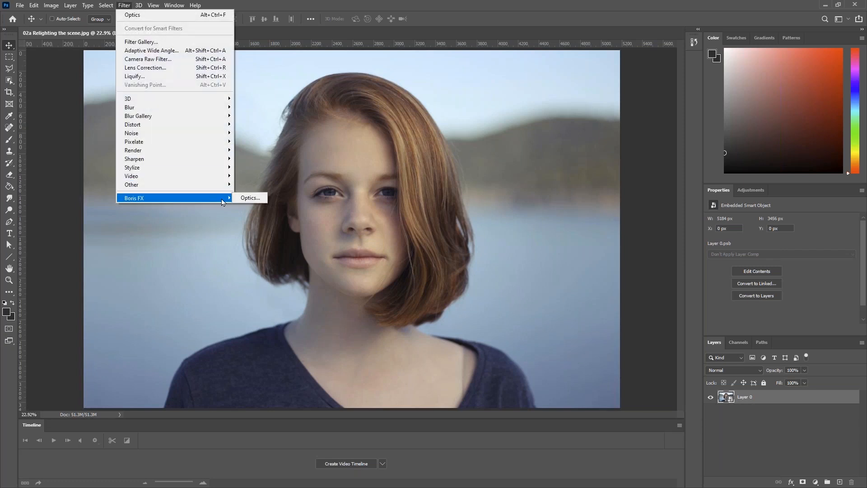
{"action": "left_click", "coordinate": [261, 200]}
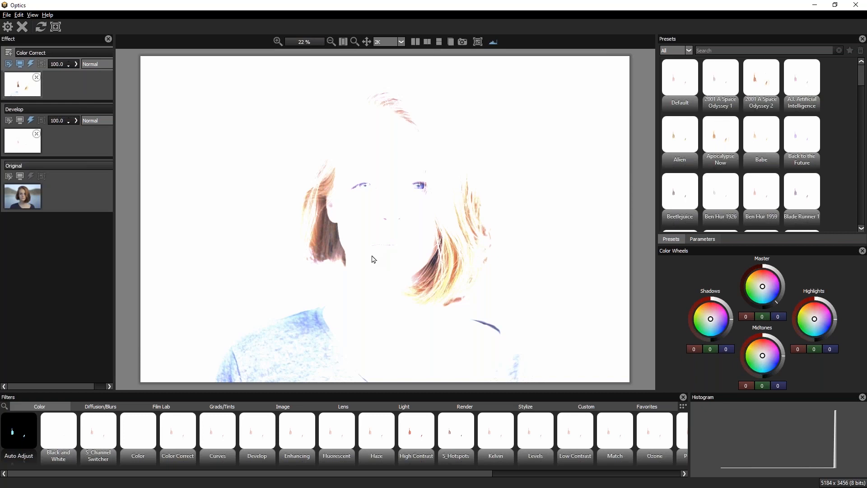
{"action": "left_click", "coordinate": [40, 26]}
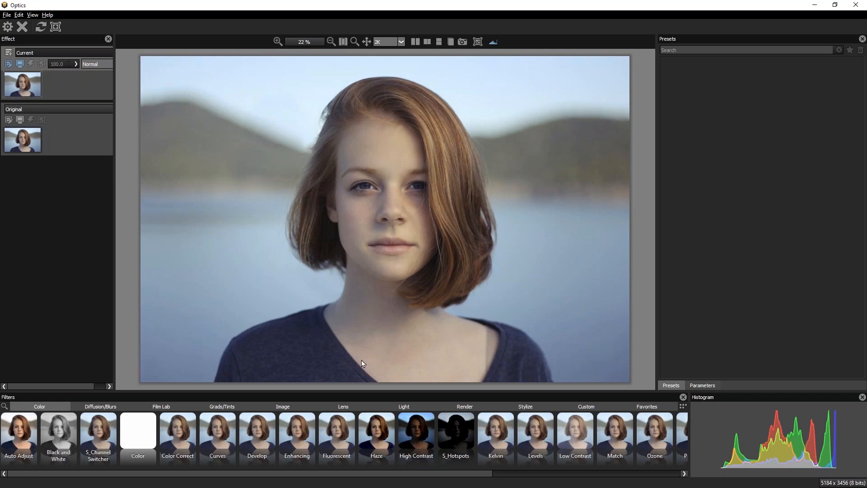
Try the Haze filter, then apply the High Contrast filter from the Color category with the High Contrast 2 preset.
{"action": "left_click", "coordinate": [380, 434]}
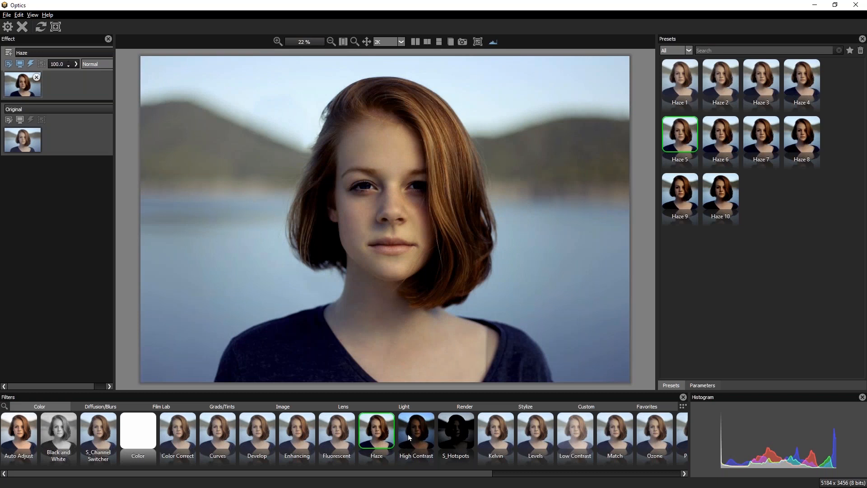
{"action": "left_click", "coordinate": [417, 430]}
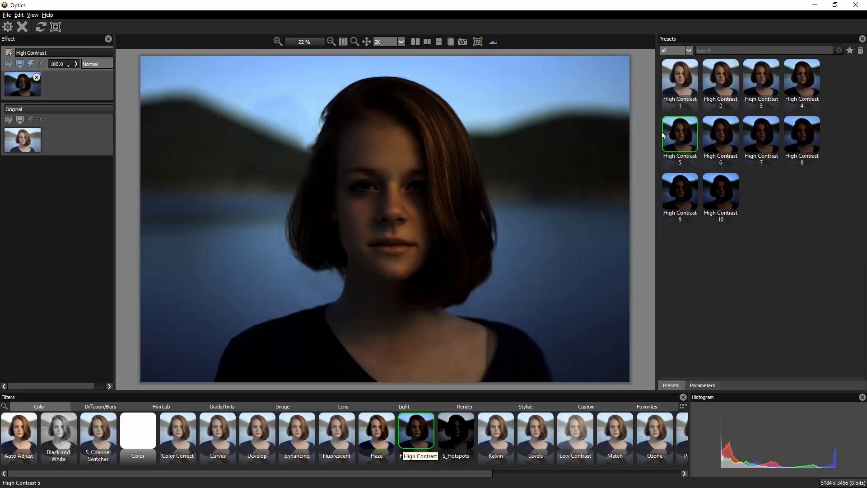
{"action": "left_click", "coordinate": [718, 86]}
{"action": "left_click", "coordinate": [761, 78]}
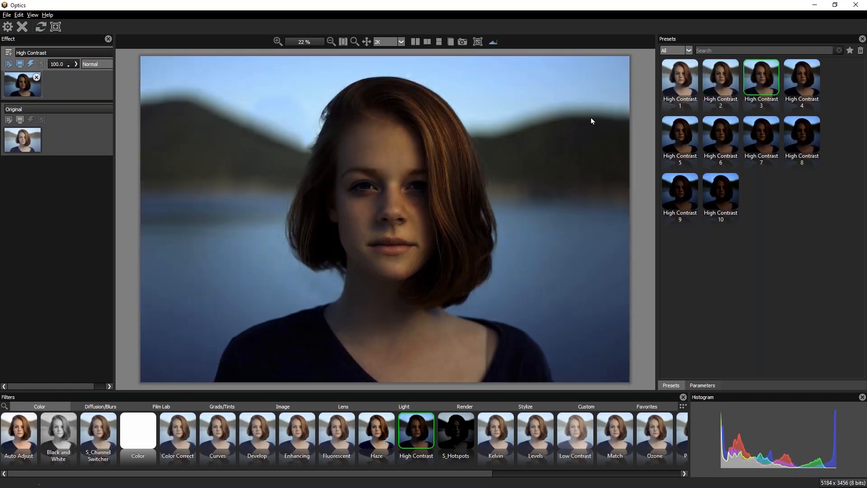
{"action": "left_click", "coordinate": [720, 81]}
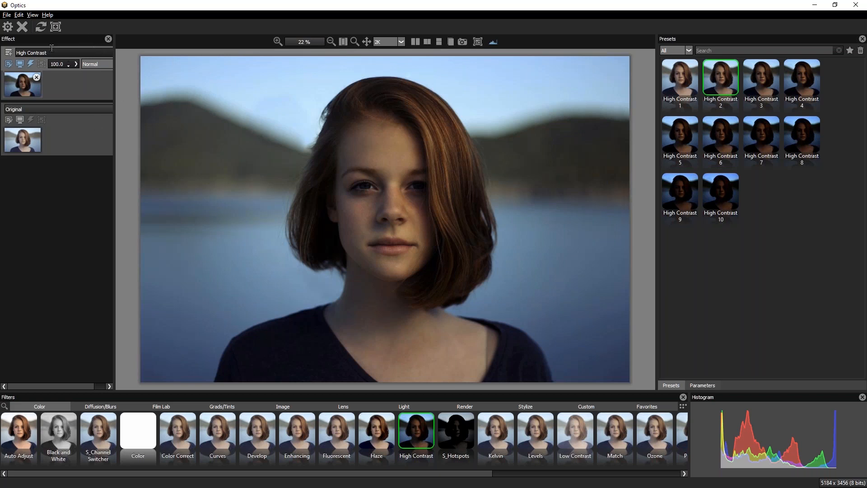
Add an EZMask, outlining the woman with a green foreground stroke inside her edges and a red background stroke around her.
{"action": "left_click", "coordinate": [56, 26]}
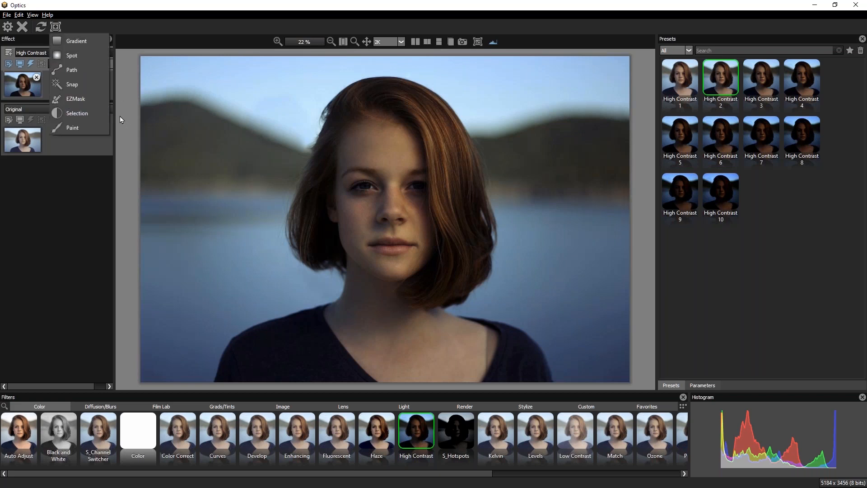
{"action": "left_click", "coordinate": [93, 99]}
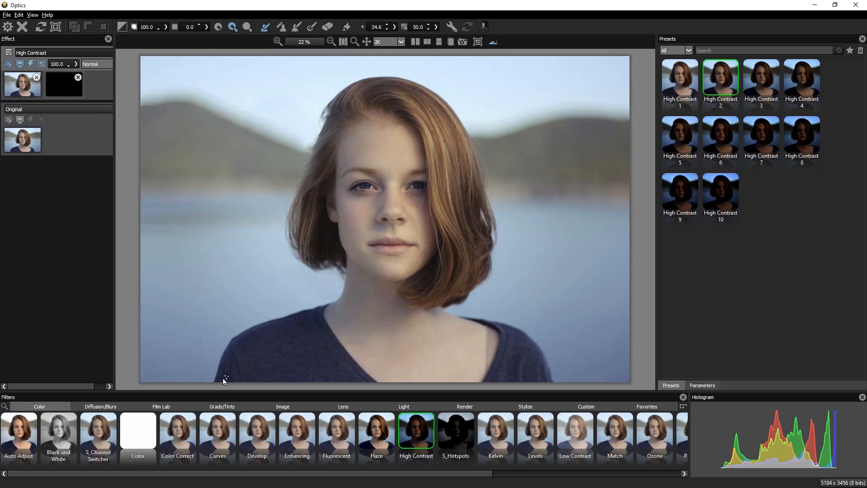
{"action": "left_click_drag", "start_coordinate": [220, 385], "coordinate": [235, 352]}
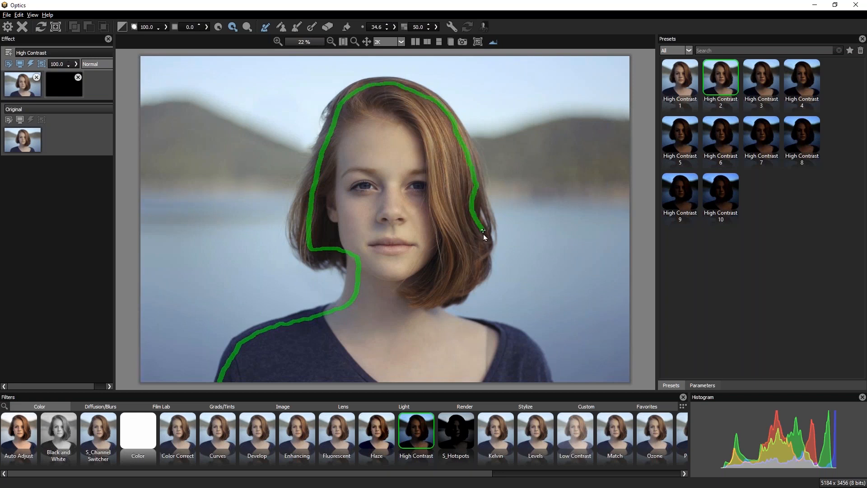
{"action": "left_click_drag", "start_coordinate": [441, 306], "coordinate": [504, 331]}
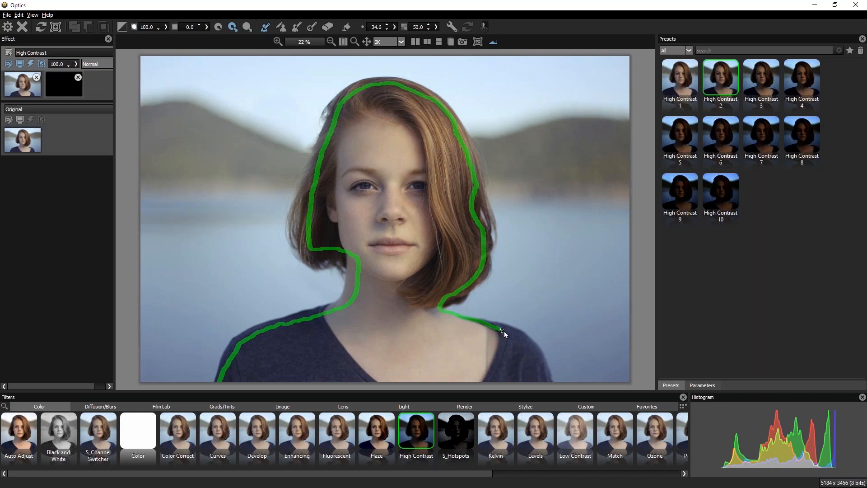
{"action": "left_click_drag", "start_coordinate": [541, 381], "coordinate": [545, 399]}
{"action": "mouse_move", "coordinate": [236, 323]}
{"action": "left_mouse_down"}
{"action": "mouse_move", "coordinate": [330, 285]}
{"action": "mouse_move", "coordinate": [272, 263]}
{"action": "mouse_move", "coordinate": [259, 225]}
{"action": "mouse_move", "coordinate": [293, 127]}
{"action": "mouse_move", "coordinate": [324, 78]}
{"action": "mouse_move", "coordinate": [407, 54]}
{"action": "mouse_move", "coordinate": [395, 54]}
{"action": "mouse_move", "coordinate": [443, 63]}
{"action": "mouse_move", "coordinate": [466, 82]}
{"action": "mouse_move", "coordinate": [519, 165]}
{"action": "mouse_move", "coordinate": [527, 204]}
{"action": "mouse_move", "coordinate": [517, 257]}
{"action": "mouse_move", "coordinate": [494, 302]}
{"action": "left_mouse_up"}
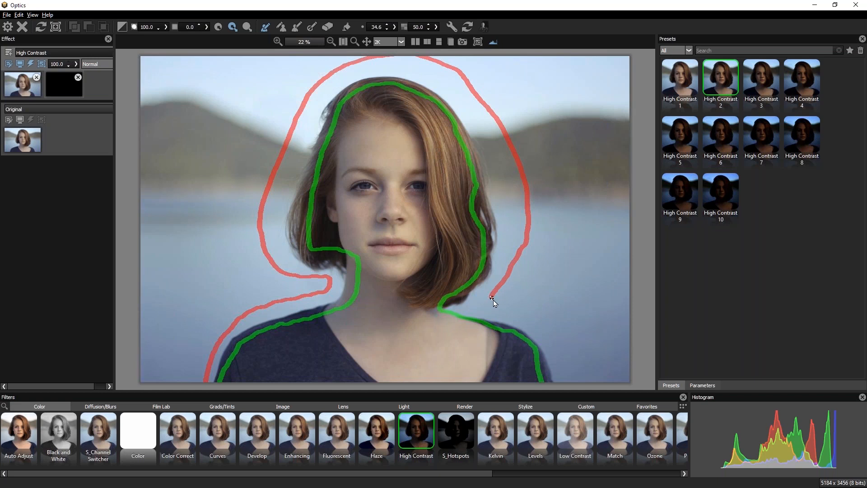
Switch the masked effect to the Low Contrast filter, then generate the EZMask and display it.
{"action": "left_click", "coordinate": [574, 431]}
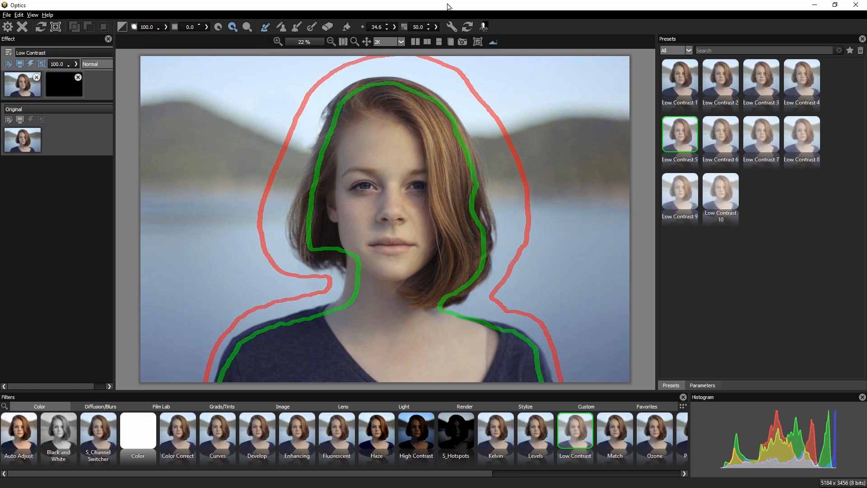
{"action": "left_click", "coordinate": [484, 28]}
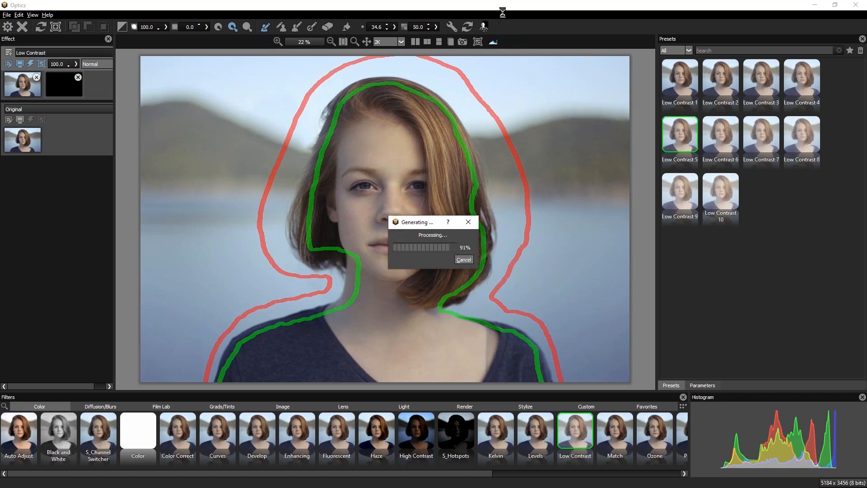
{"action": "left_click", "coordinate": [478, 41]}
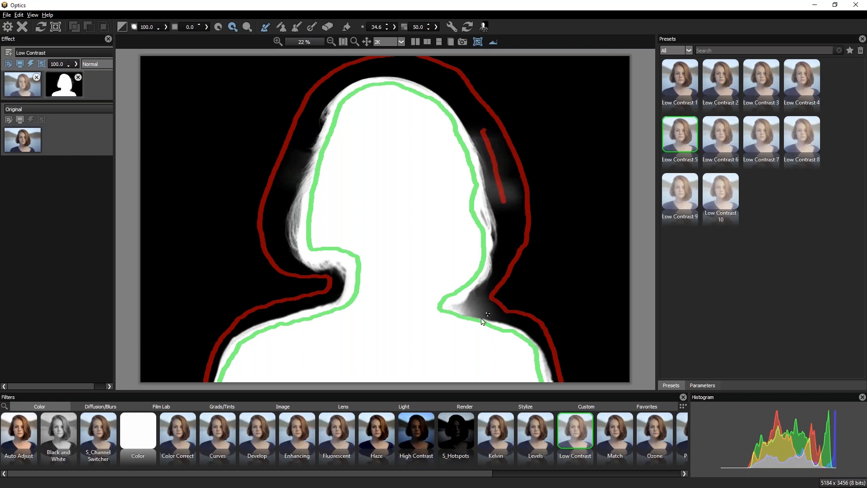
Refine the EZMask with red strokes beside the hair and neck and a green stroke on the shoulder, then regenerate it.
{"action": "left_click_drag", "start_coordinate": [489, 311], "coordinate": [493, 309]}
{"action": "left_click_drag", "start_coordinate": [287, 190], "coordinate": [282, 199]}
{"action": "left_click_drag", "start_coordinate": [543, 361], "coordinate": [550, 377]}
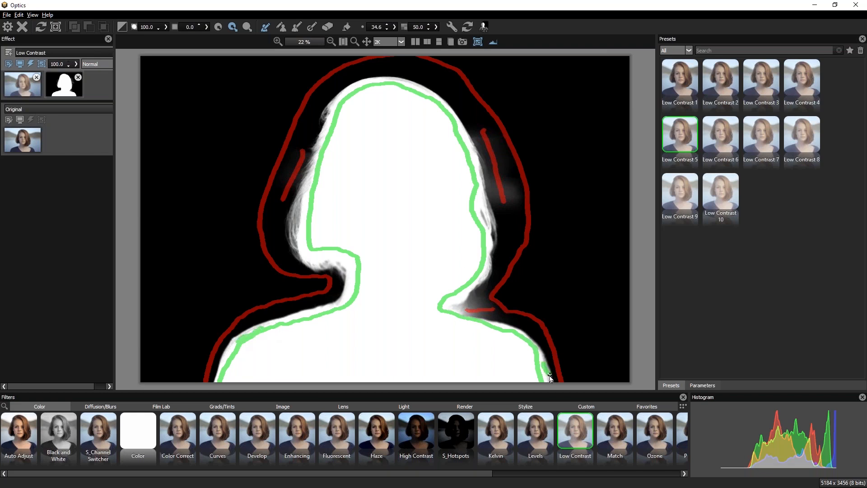
{"action": "left_click", "coordinate": [483, 27]}
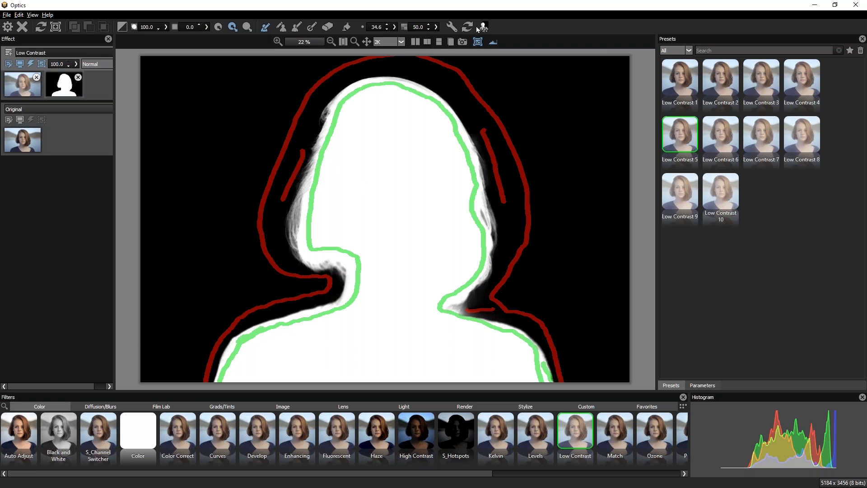
Invert the mask to target the background, set its blur to 2.0 and return to the image view.
{"action": "left_click", "coordinate": [122, 26]}
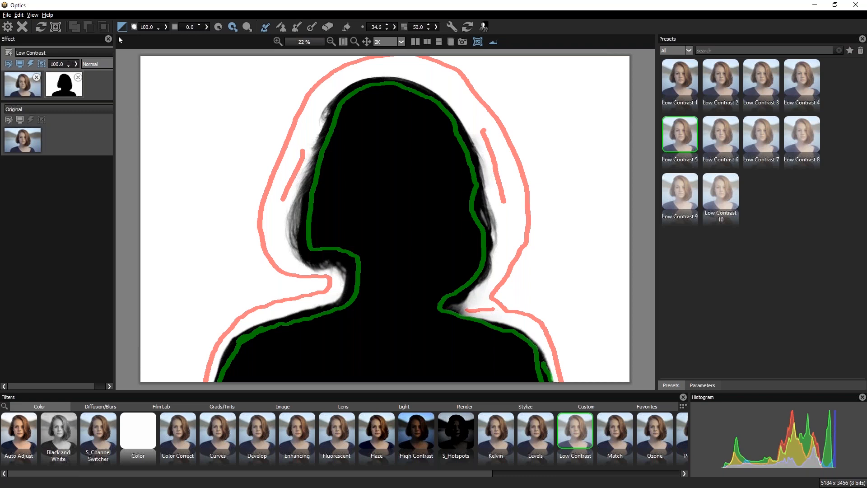
{"action": "left_click", "coordinate": [122, 26]}
{"action": "left_click", "coordinate": [123, 27]}
{"action": "left_click", "coordinate": [200, 25]}
{"action": "left_click", "coordinate": [200, 25]}
{"action": "key", "text": "m"}
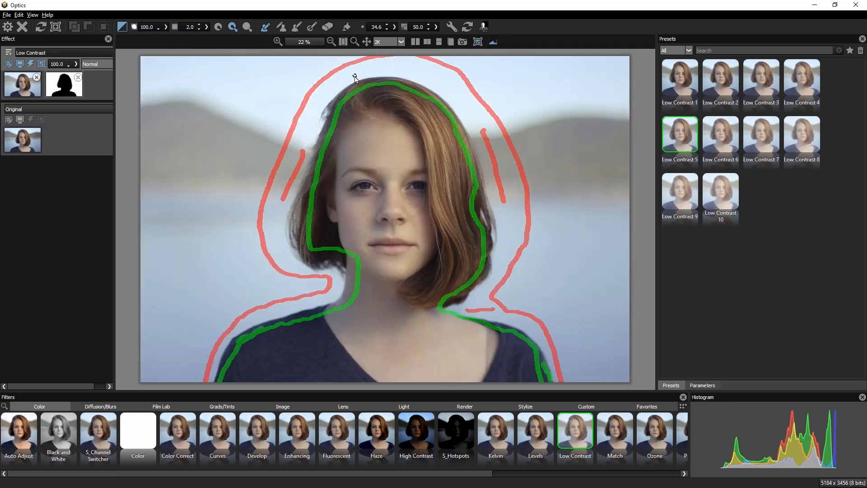
Change the masked effect back to the High Contrast filter, compare its presets and choose High Contrast 2.
{"action": "left_click", "coordinate": [18, 87]}
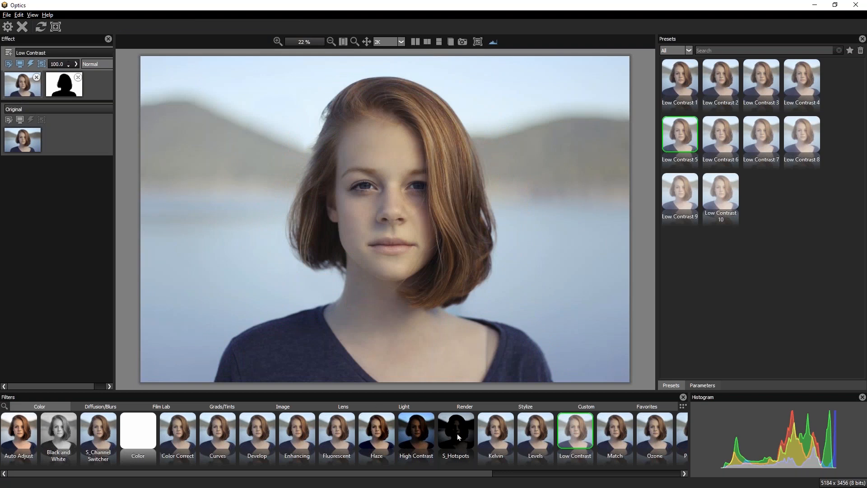
{"action": "left_click", "coordinate": [416, 441]}
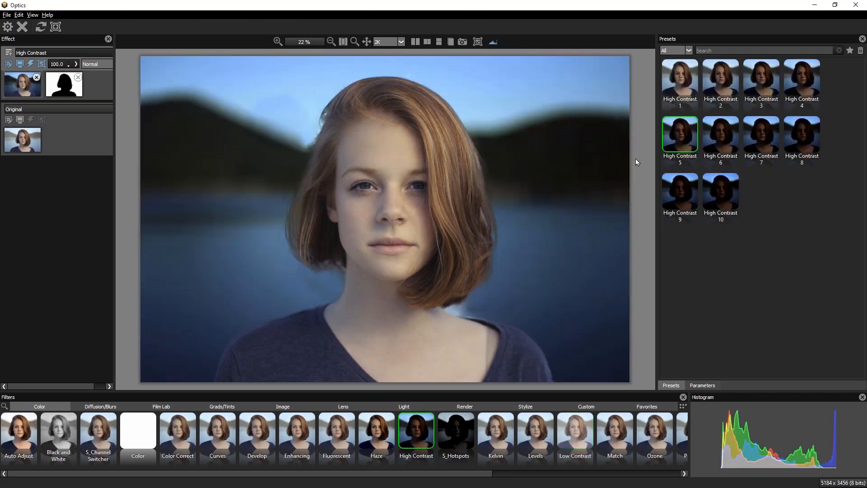
{"action": "left_click", "coordinate": [724, 83]}
{"action": "left_click", "coordinate": [693, 80]}
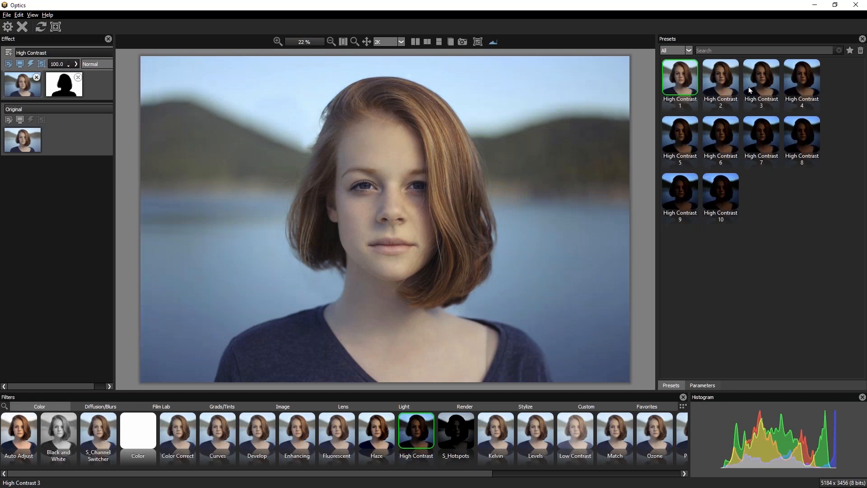
{"action": "left_click", "coordinate": [787, 83]}
{"action": "left_click", "coordinate": [802, 134]}
{"action": "left_click", "coordinate": [761, 134]}
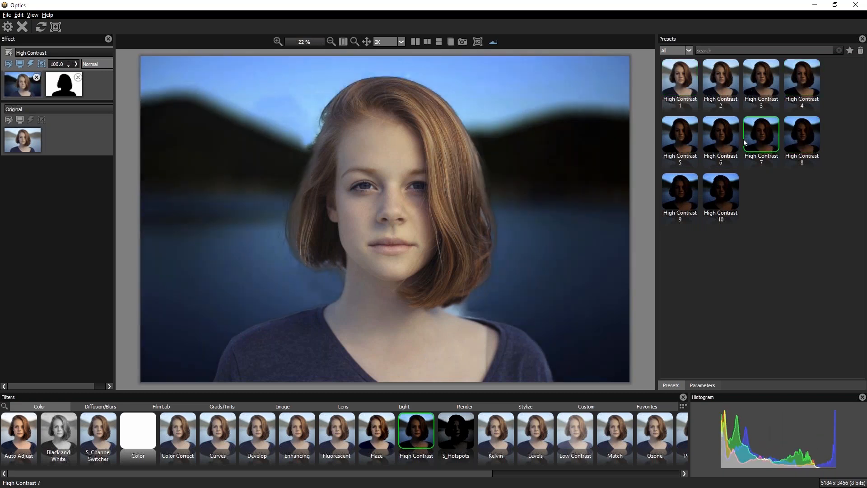
{"action": "left_click", "coordinate": [727, 192]}
{"action": "left_click", "coordinate": [680, 135]}
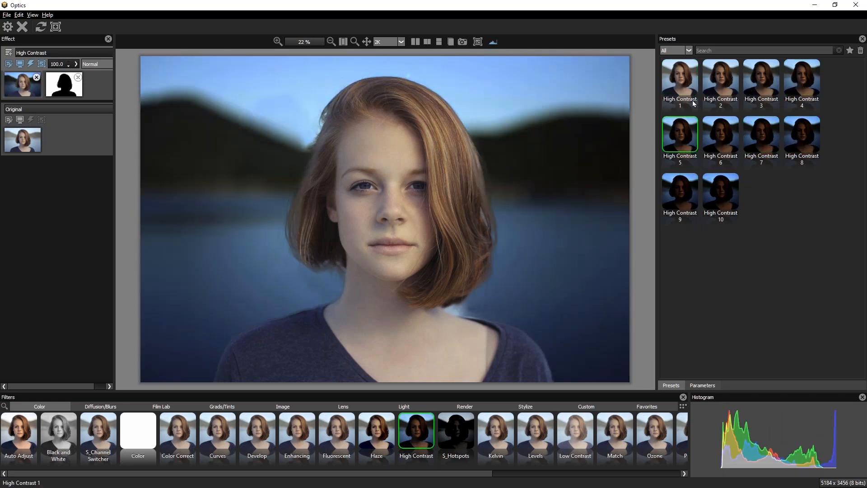
{"action": "left_click", "coordinate": [720, 79]}
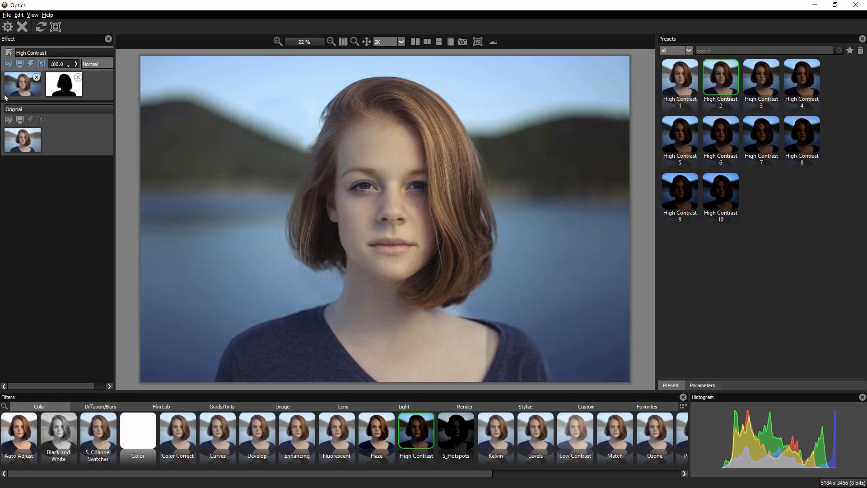
Add a new layer above High Contrast and apply the Skin Tone filter from the Grads/Tints category.
{"action": "left_click", "coordinate": [8, 54]}
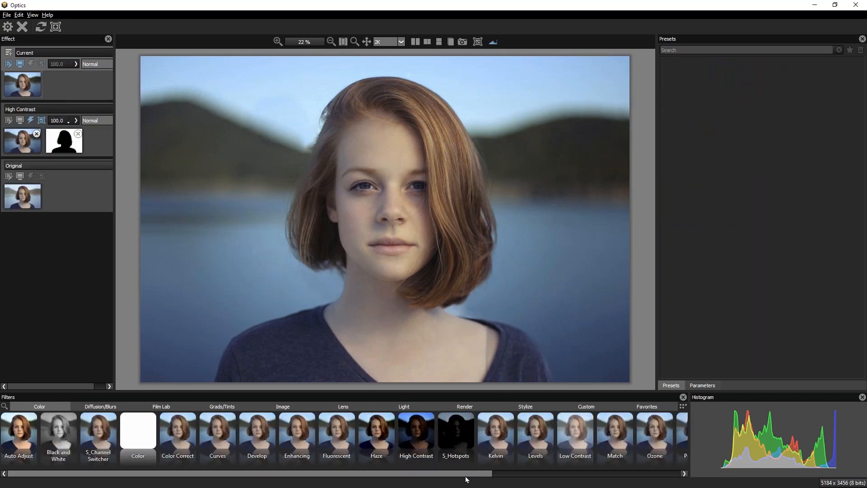
{"action": "mouse_move", "coordinate": [469, 474]}
{"action": "left_mouse_down"}
{"action": "mouse_move", "coordinate": [536, 474]}
{"action": "mouse_move", "coordinate": [468, 474]}
{"action": "left_mouse_up"}
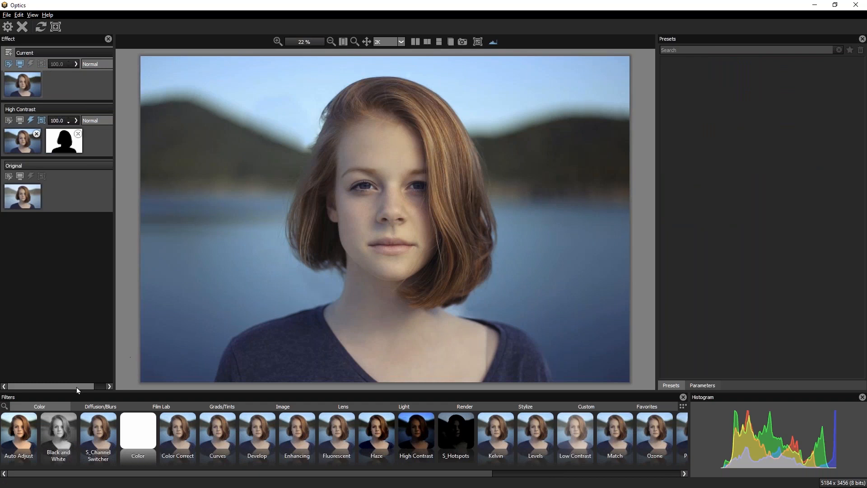
{"action": "left_click", "coordinate": [100, 406]}
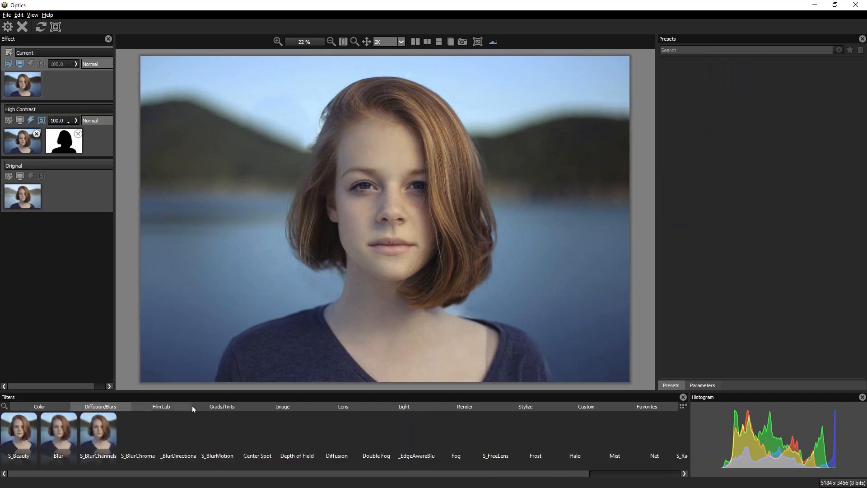
{"action": "left_click", "coordinate": [231, 410]}
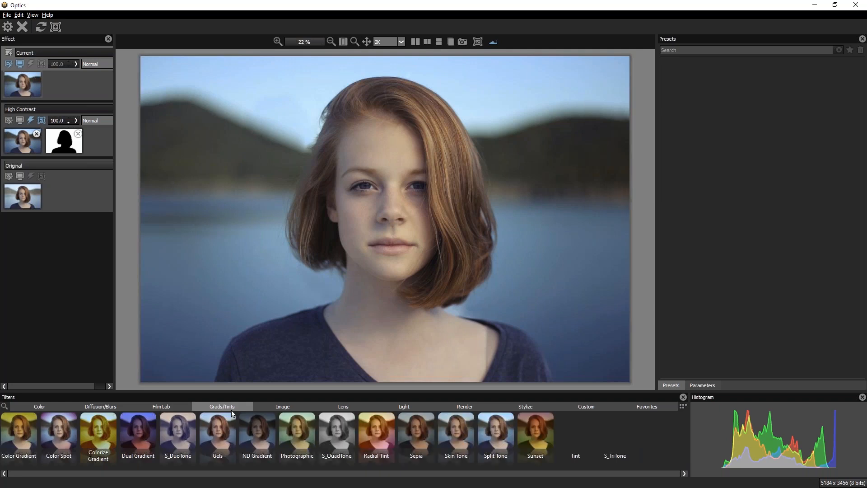
{"action": "left_click", "coordinate": [455, 433]}
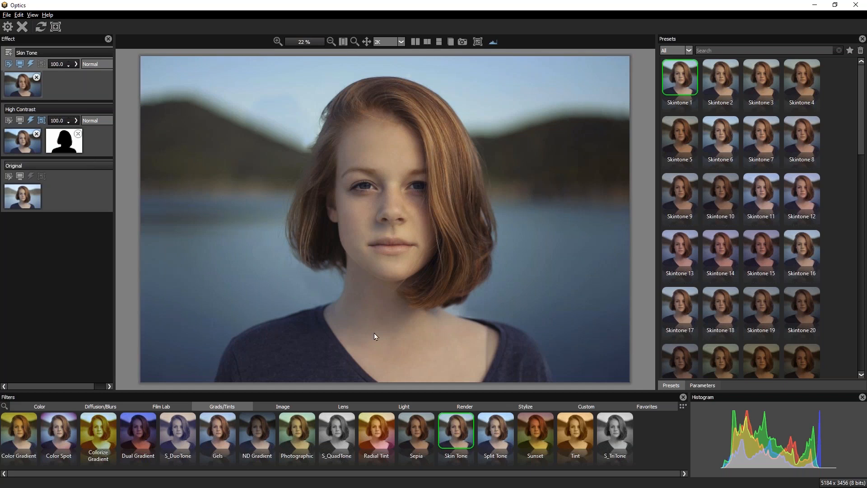
Copy the High Contrast mask to the Skin Tone layer, invert it to target the subject, and return to the image view.
{"action": "left_click_drag", "start_coordinate": [66, 140], "coordinate": [64, 93]}
{"action": "left_click", "coordinate": [64, 89]}
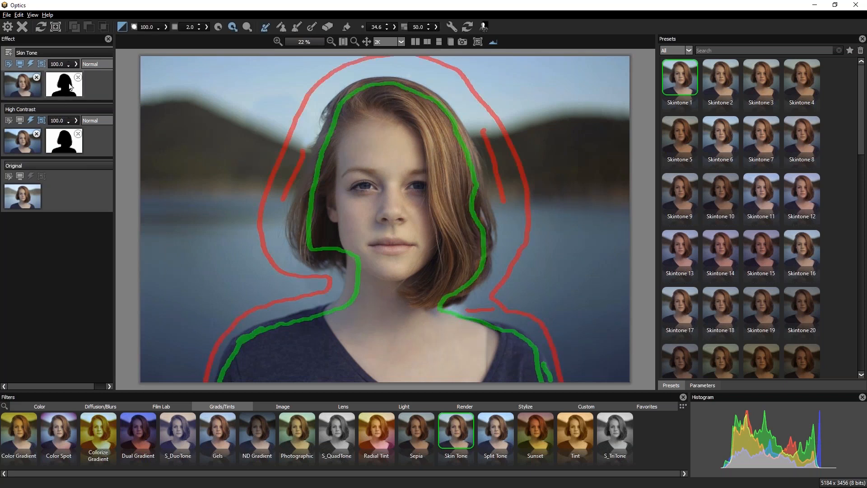
{"action": "left_click", "coordinate": [122, 27]}
{"action": "left_click", "coordinate": [122, 27]}
{"action": "left_click", "coordinate": [122, 27]}
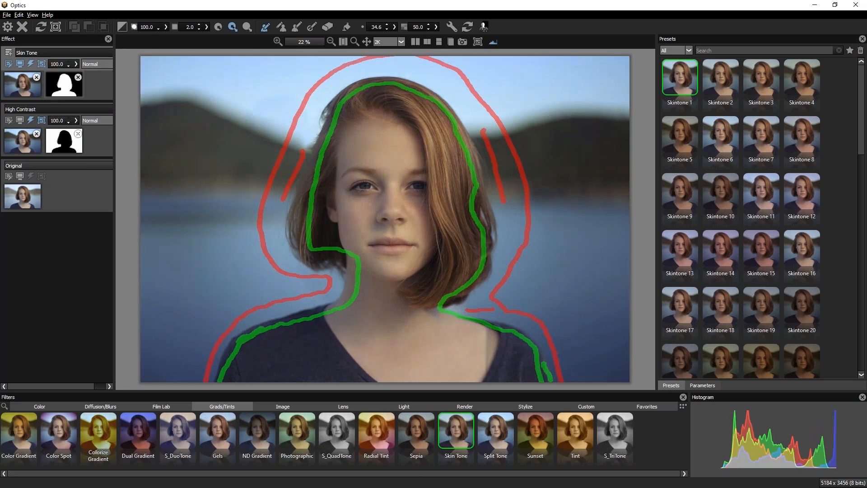
{"action": "left_click", "coordinate": [14, 85]}
Try out various Skin Tone presets between Skintone 9 and Skintone 19 on the masked subject.
{"action": "left_click", "coordinate": [769, 240]}
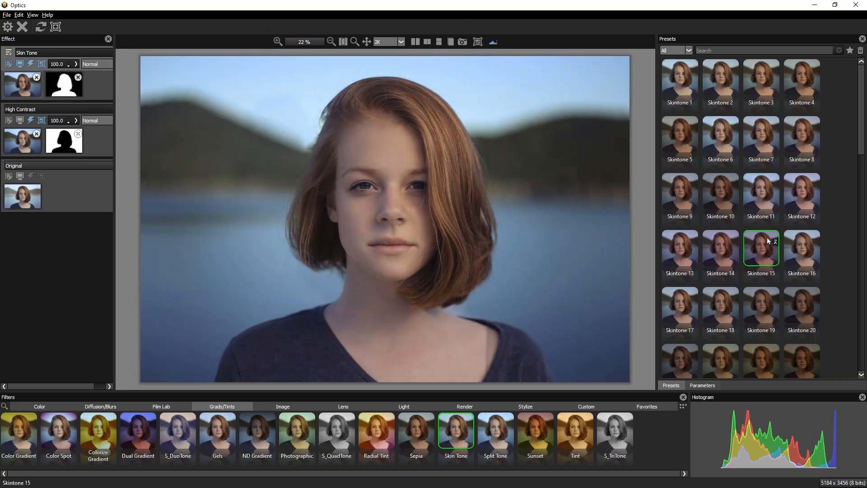
{"action": "left_click", "coordinate": [720, 192]}
{"action": "left_click", "coordinate": [680, 192]}
{"action": "left_click", "coordinate": [684, 244]}
{"action": "left_click", "coordinate": [721, 248]}
{"action": "left_click", "coordinate": [680, 306]}
{"action": "left_click", "coordinate": [723, 313]}
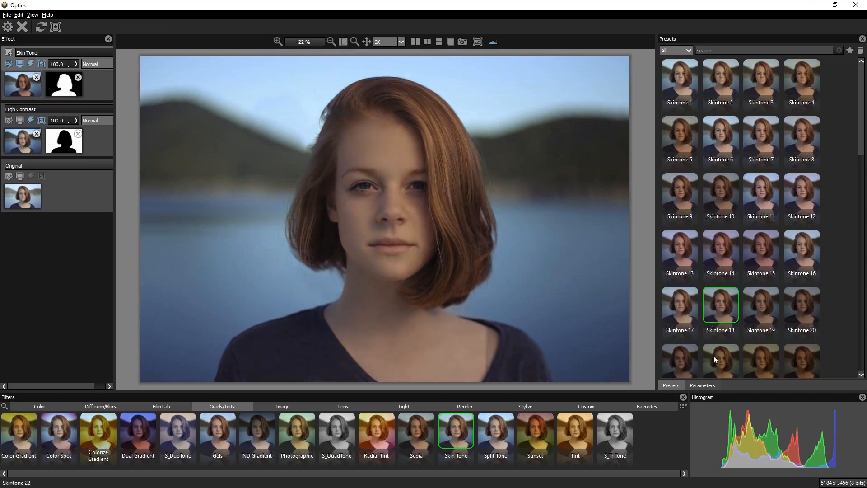
{"action": "left_click", "coordinate": [759, 307]}
{"action": "left_click", "coordinate": [763, 245]}
{"action": "left_click", "coordinate": [761, 192]}
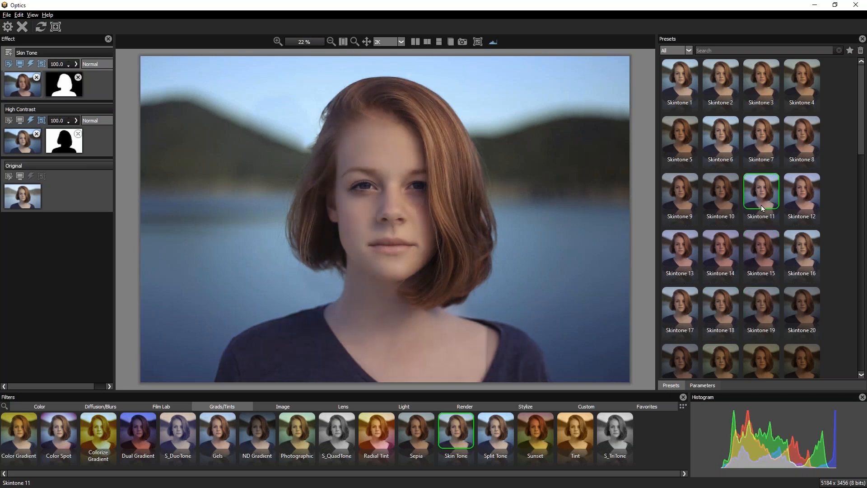
Choose the Skintone 8 preset and set Preserve Highlights to 27.86 and Exposure Compensation to 58.71.
{"action": "left_click", "coordinate": [796, 142]}
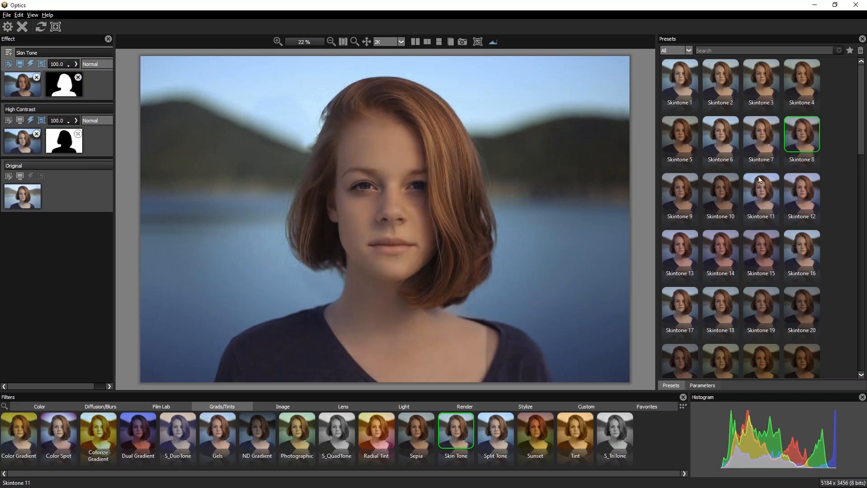
{"action": "left_click", "coordinate": [701, 384]}
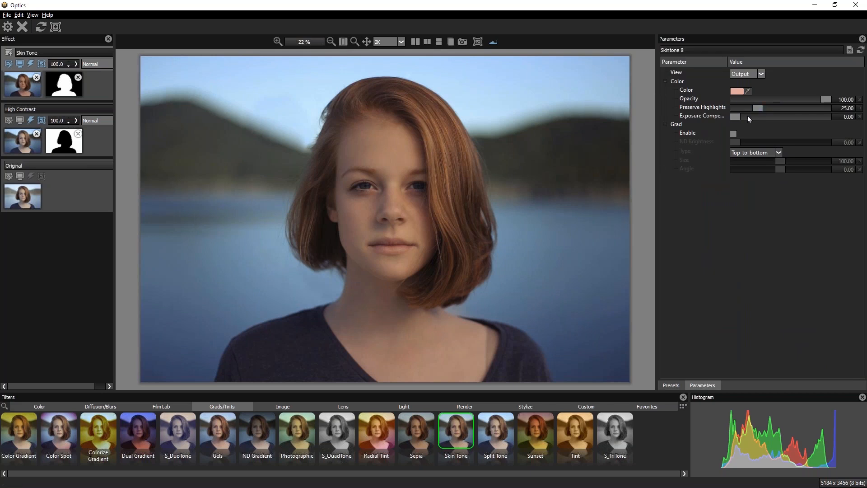
{"action": "left_click_drag", "start_coordinate": [739, 119], "coordinate": [786, 116]}
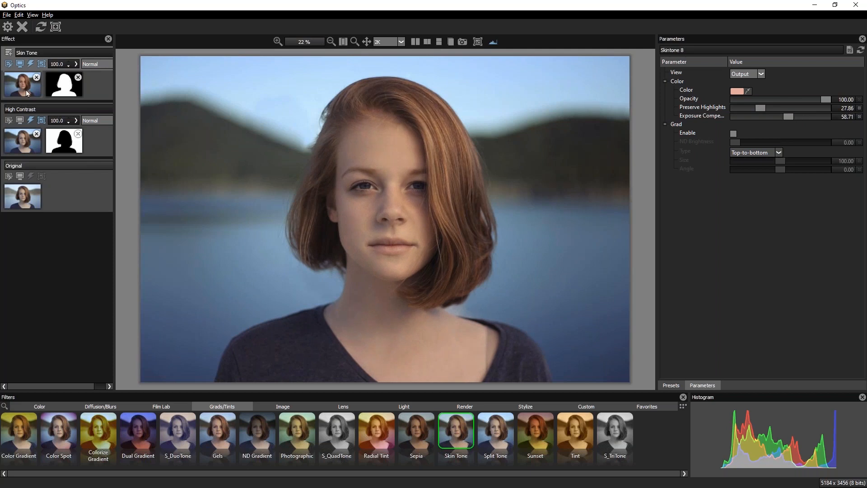
Add another layer above Skin Tone and apply the Haze filter with the Haze 2 preset.
{"action": "left_click", "coordinate": [8, 54]}
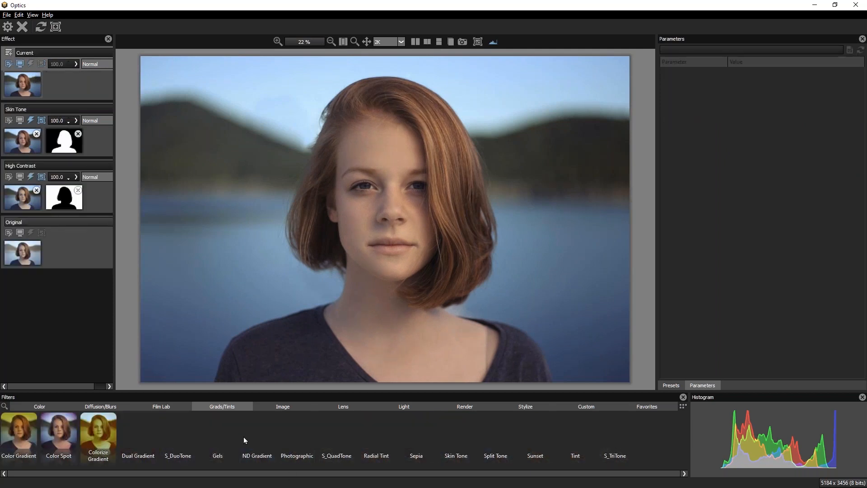
{"action": "left_click", "coordinate": [51, 406]}
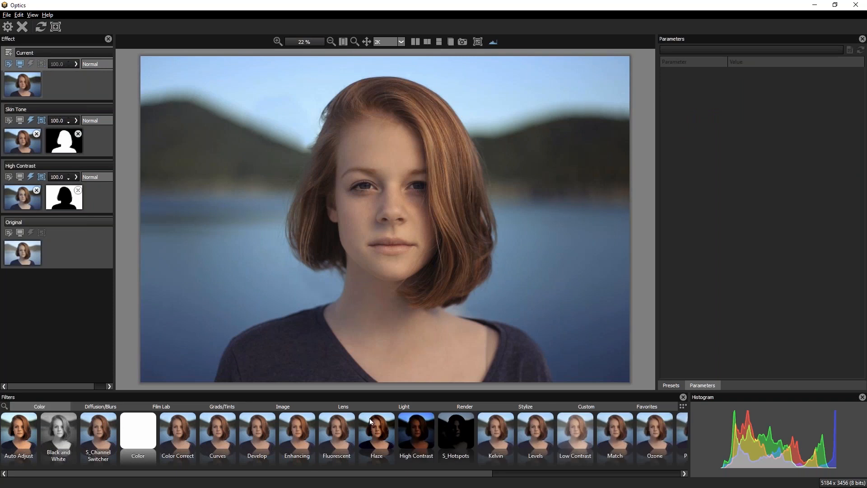
{"action": "left_click", "coordinate": [375, 430]}
{"action": "left_click", "coordinate": [714, 80]}
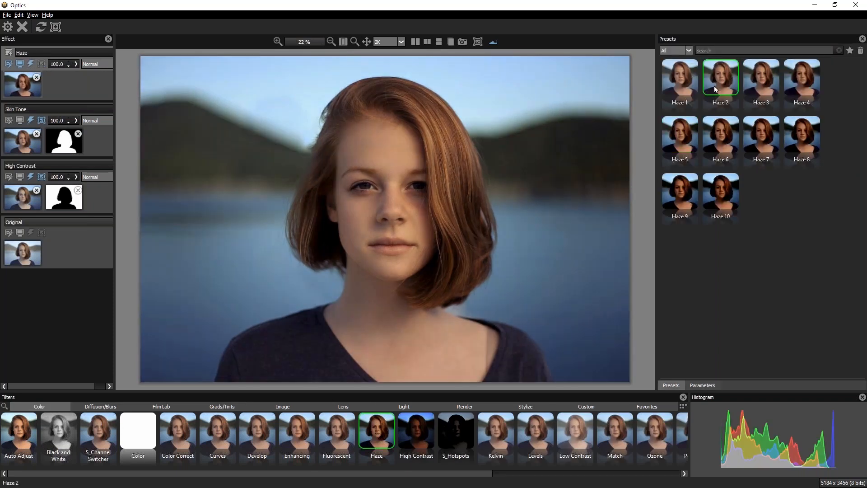
Copy the Skin Tone layer's subject mask to the Haze layer and reduce the Haze layer's opacity to 27.
{"action": "left_click_drag", "start_coordinate": [64, 82], "coordinate": [67, 90]}
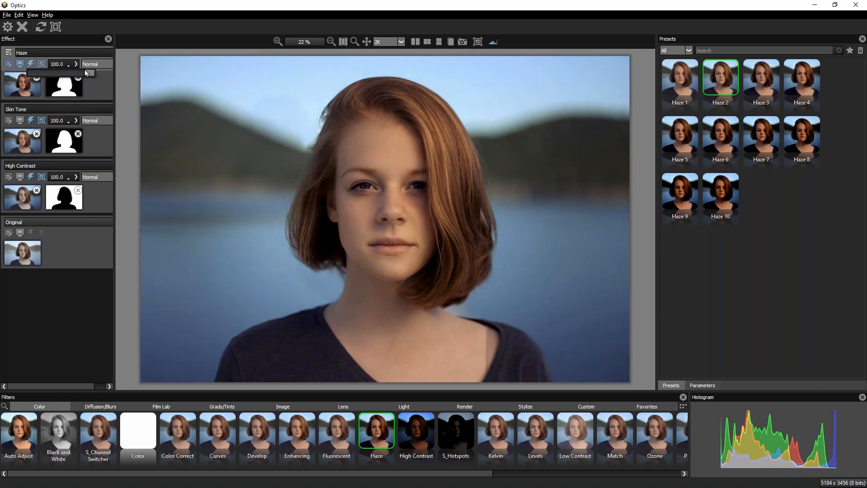
{"action": "left_click_drag", "start_coordinate": [90, 73], "coordinate": [47, 73]}
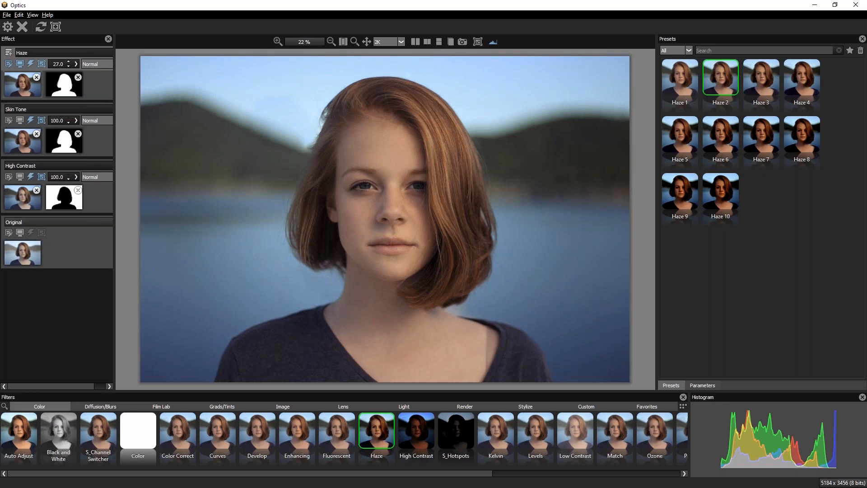
Reopen the High Contrast layer for editing and replace its filter with S_FilmEffect using the Day For Night preset.
{"action": "left_click", "coordinate": [19, 198]}
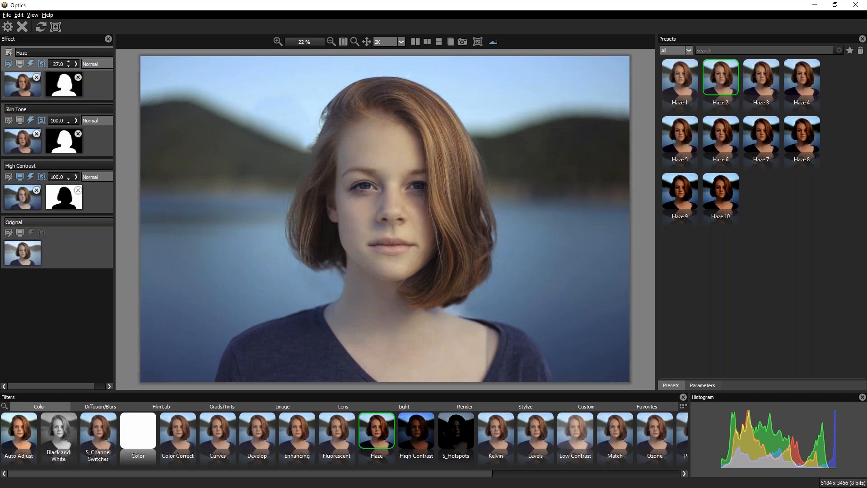
{"action": "left_click", "coordinate": [20, 64]}
{"action": "left_click", "coordinate": [9, 176]}
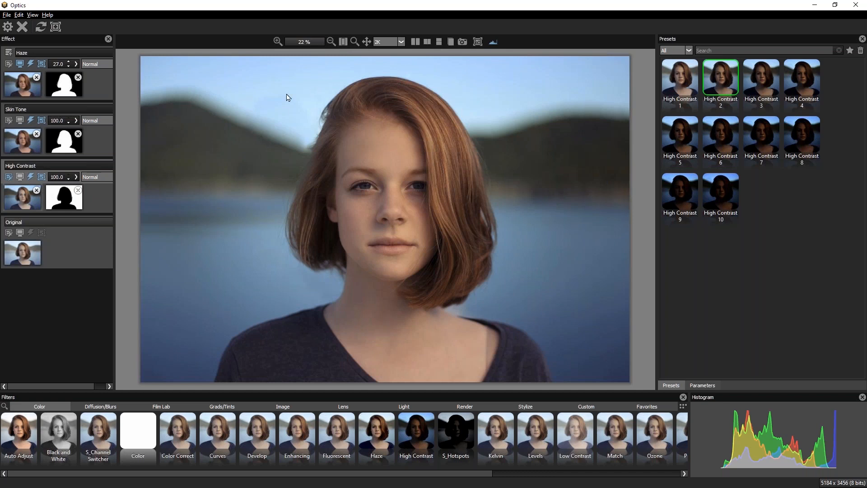
{"action": "left_click", "coordinate": [172, 406]}
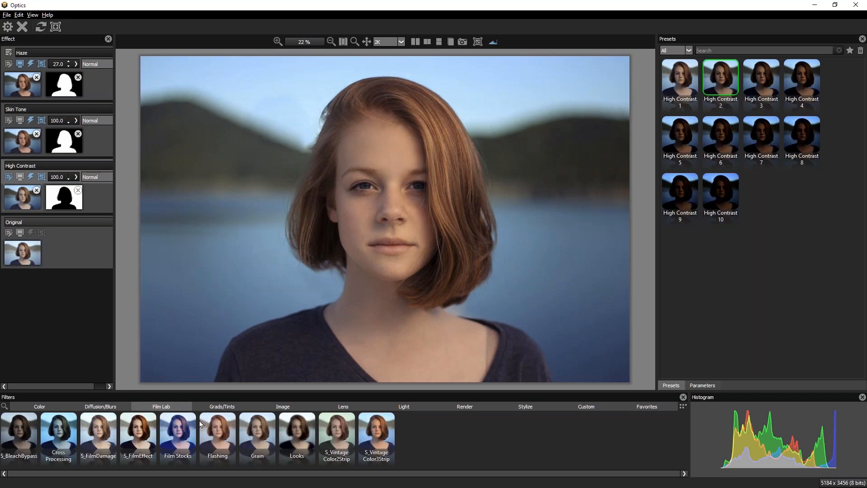
{"action": "left_click", "coordinate": [143, 440]}
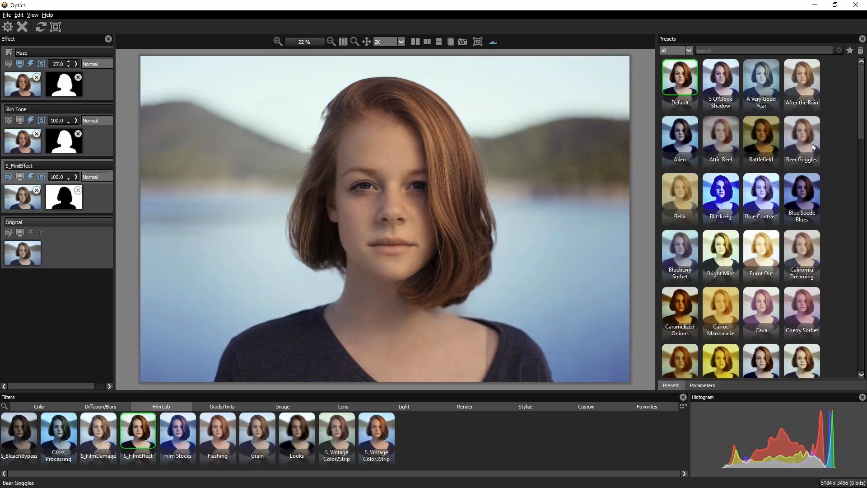
{"action": "left_click_drag", "start_coordinate": [860, 116], "coordinate": [860, 168]}
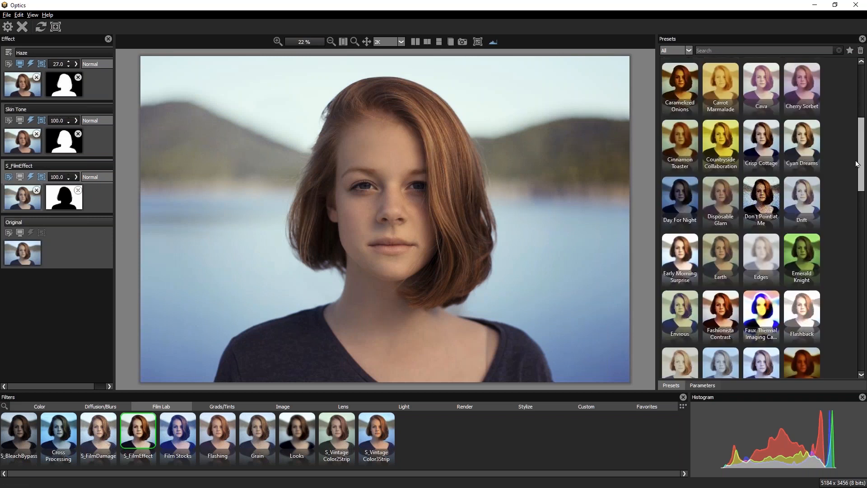
{"action": "left_click", "coordinate": [697, 207]}
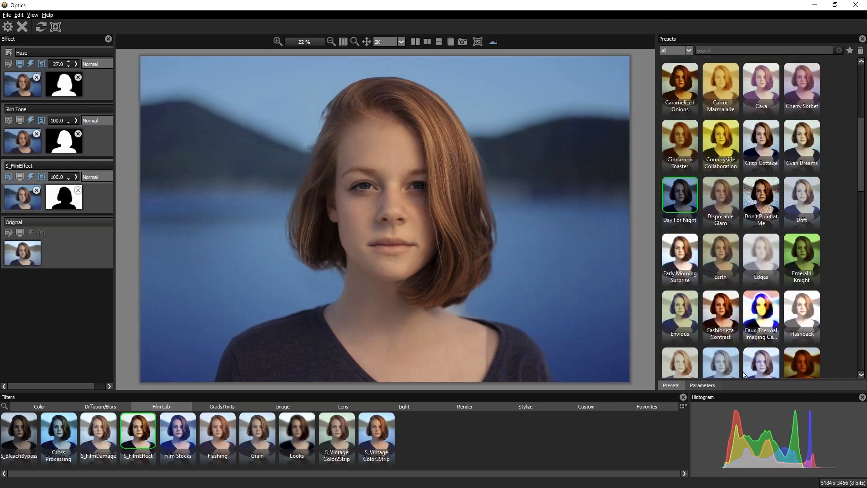
Set the S_FilmEffect layer's Grain Amp to 0.00 and its Output Gamma to 1.66.
{"action": "left_click", "coordinate": [702, 386]}
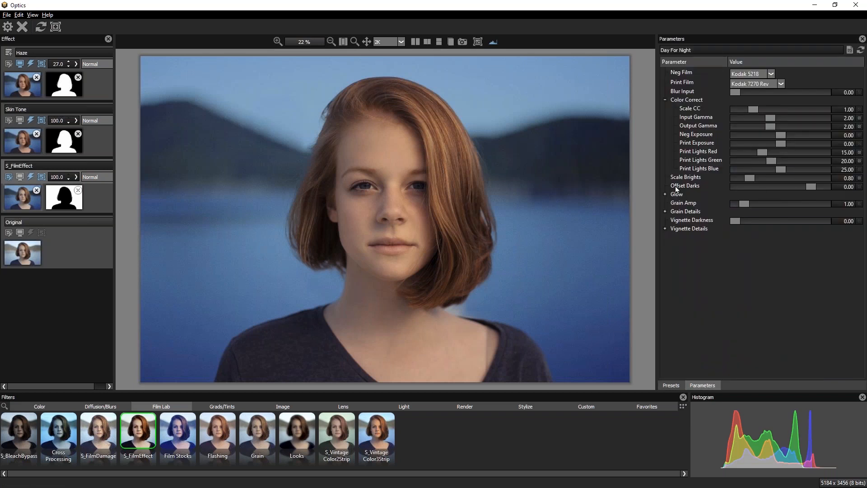
{"action": "left_click_drag", "start_coordinate": [744, 204], "coordinate": [694, 206]}
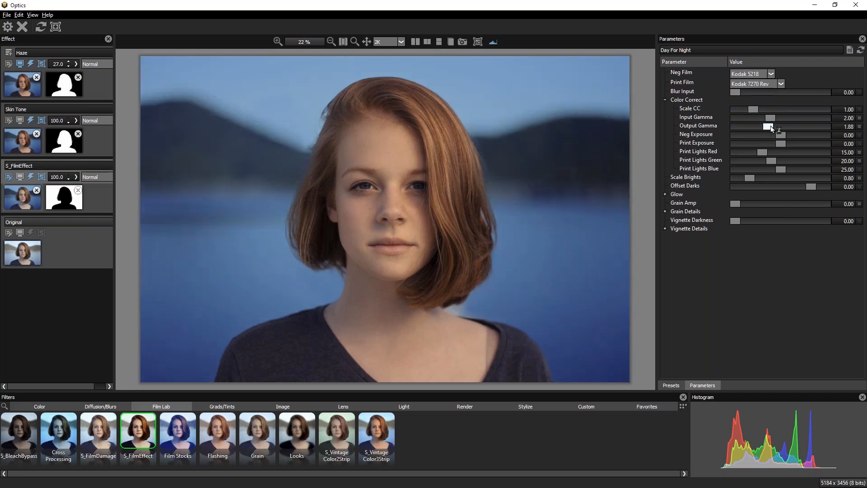
{"action": "left_click_drag", "start_coordinate": [778, 126], "coordinate": [766, 128]}
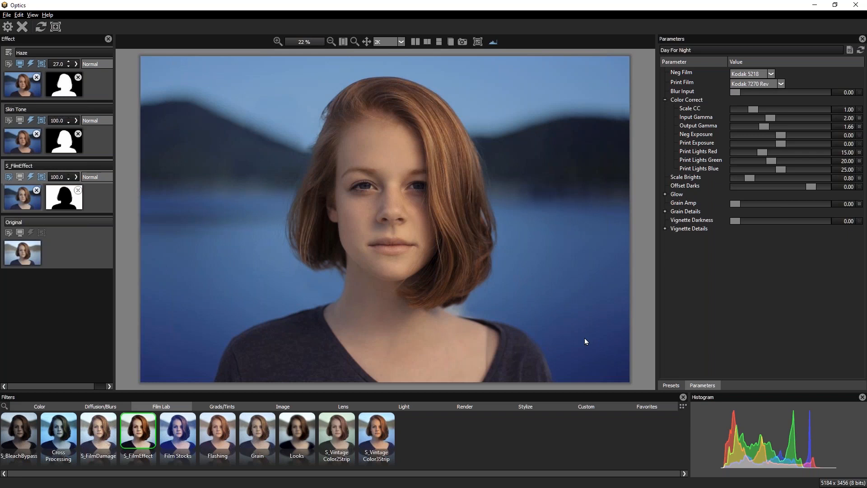
Add a new layer above Haze and apply the S_LightLeak filter from the Light category.
{"action": "left_click", "coordinate": [8, 59]}
{"action": "left_click", "coordinate": [409, 406]}
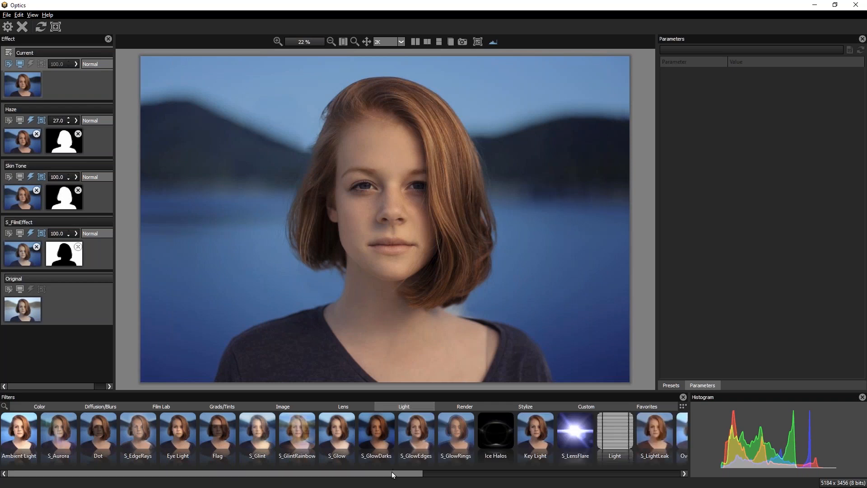
{"action": "left_click_drag", "start_coordinate": [393, 475], "coordinate": [609, 481]}
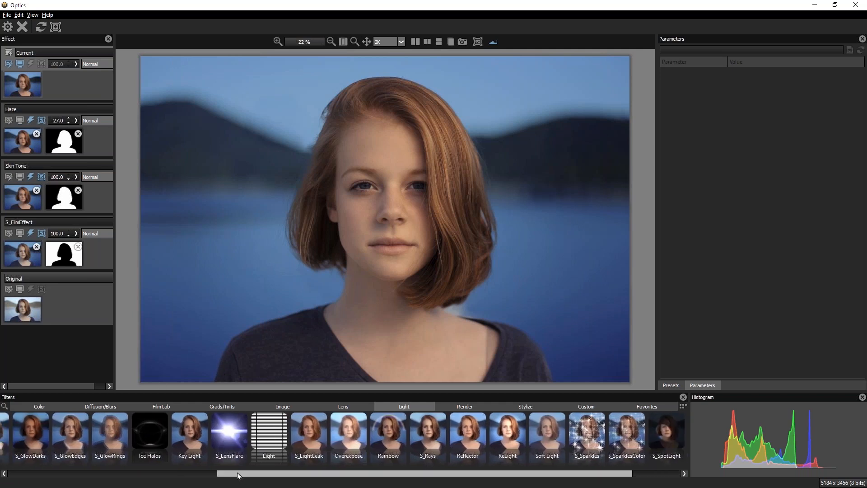
{"action": "left_click_drag", "start_coordinate": [238, 473], "coordinate": [211, 473]}
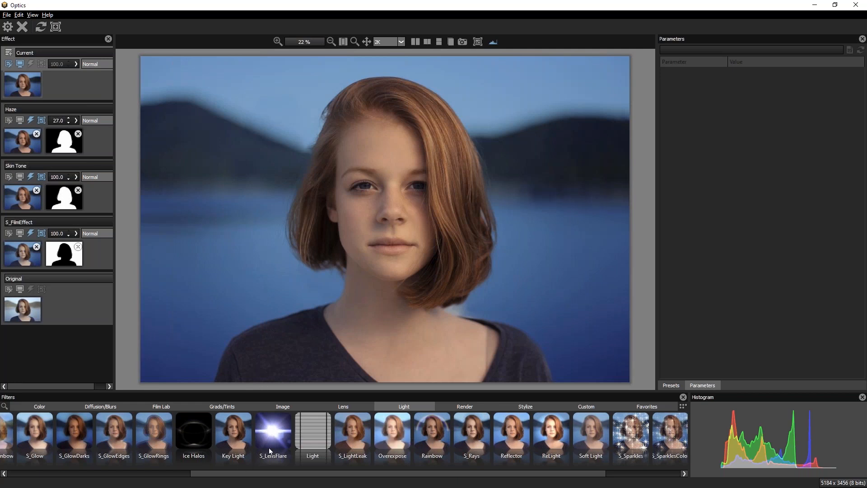
{"action": "left_click_drag", "start_coordinate": [249, 475], "coordinate": [192, 475]}
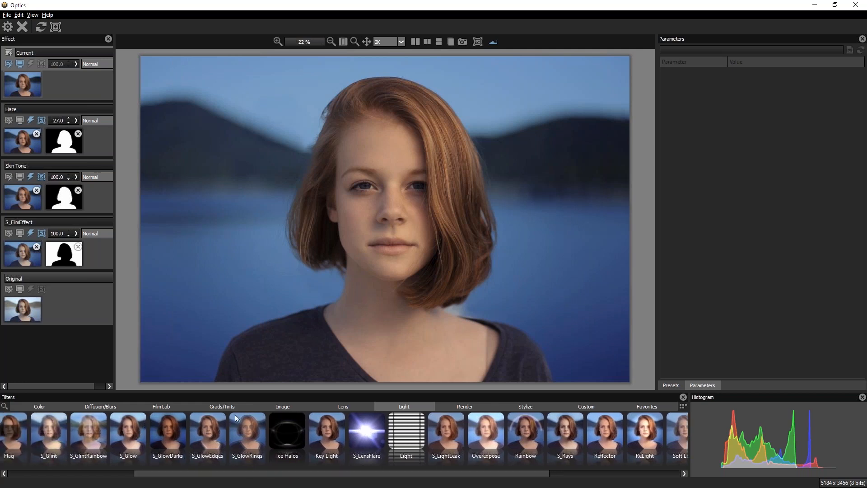
{"action": "left_click", "coordinate": [446, 436]}
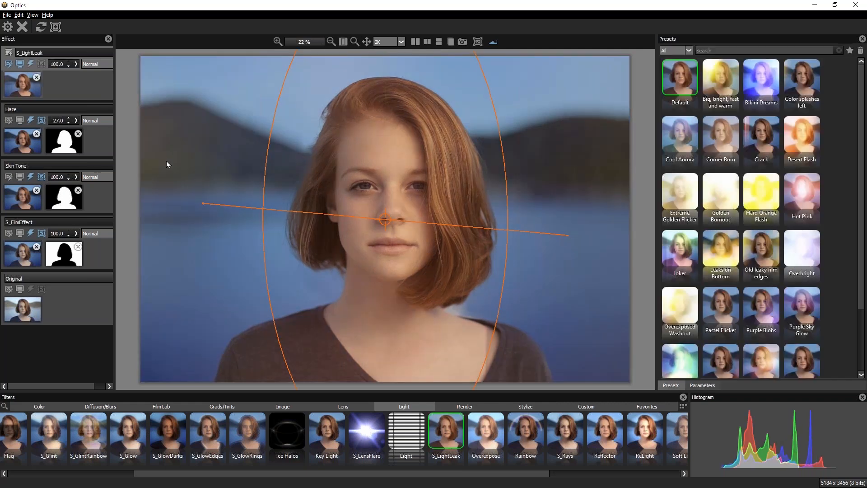
Try several S_LightLeak presets, including Color splashes left and Cool Aurora, and choose Red Glow.
{"action": "left_click", "coordinate": [765, 154]}
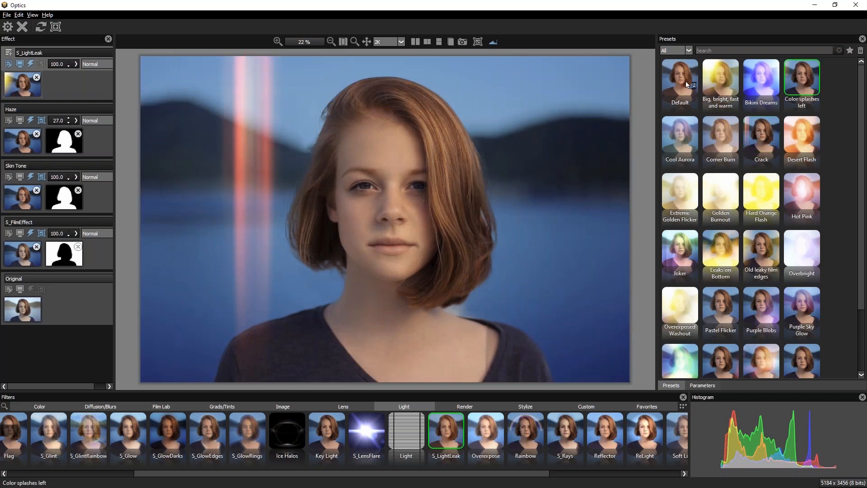
{"action": "left_click", "coordinate": [680, 134]}
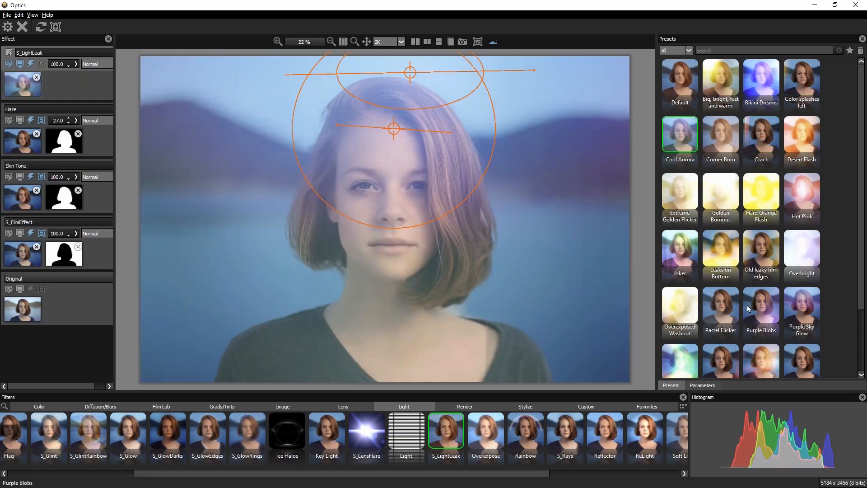
{"action": "left_click", "coordinate": [722, 359]}
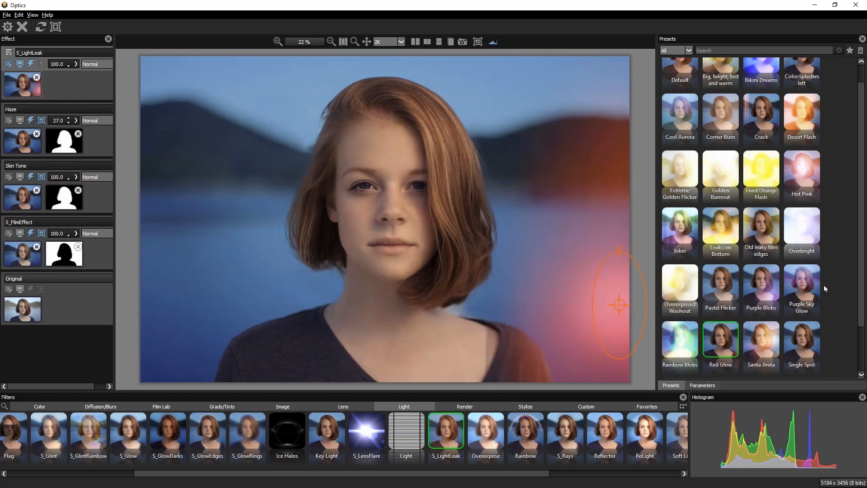
Try the Vertical Leaks preset for S_LightLeak and return to the Red Glow preset.
{"action": "scroll", "coordinate": [862, 293], "scroll_direction": "down", "scroll_amount": 1}
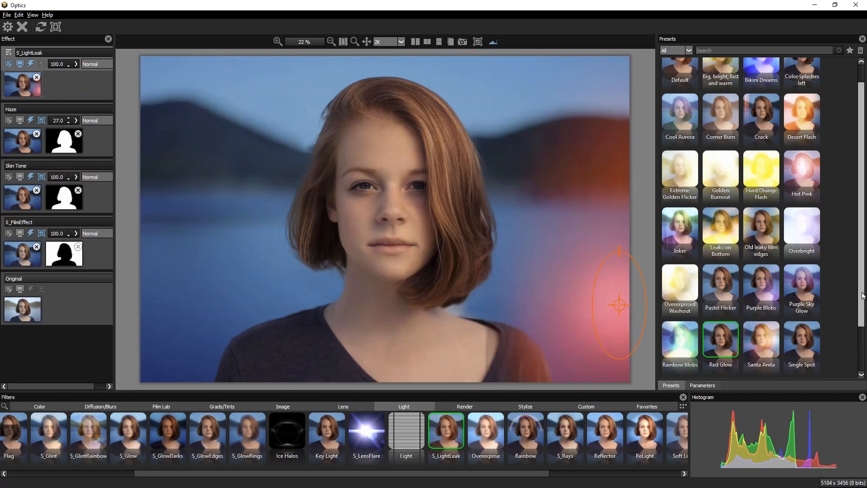
{"action": "scroll", "coordinate": [862, 293], "scroll_direction": "down", "scroll_amount": 2}
{"action": "left_click", "coordinate": [815, 368]}
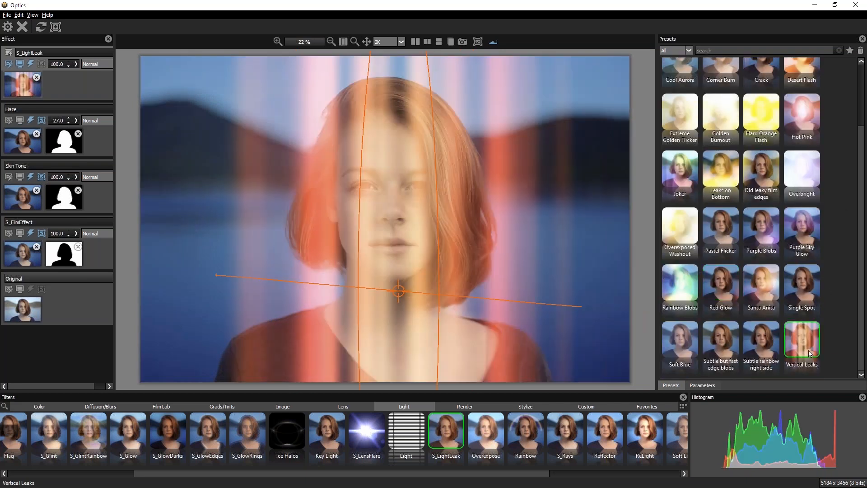
{"action": "left_click", "coordinate": [771, 276]}
{"action": "left_click", "coordinate": [725, 291]}
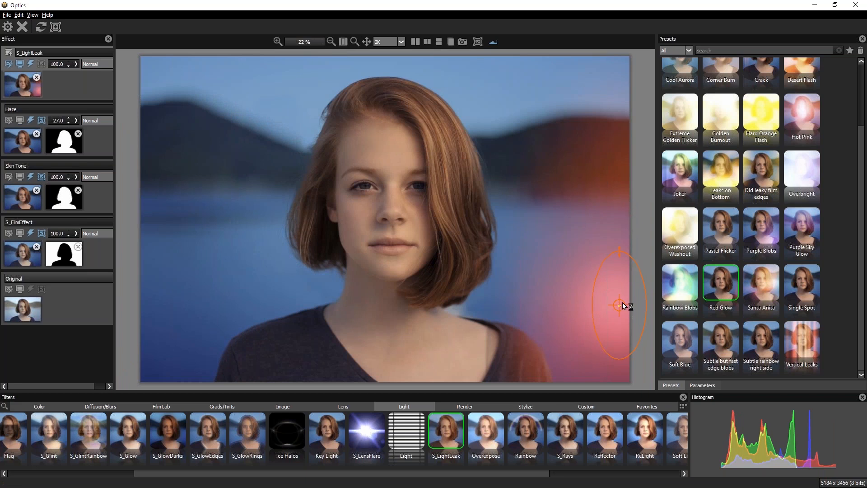
Move the red light leak to the photo's lower left edge and stretch its ellipse slightly taller.
{"action": "left_click_drag", "start_coordinate": [634, 315], "coordinate": [226, 289]}
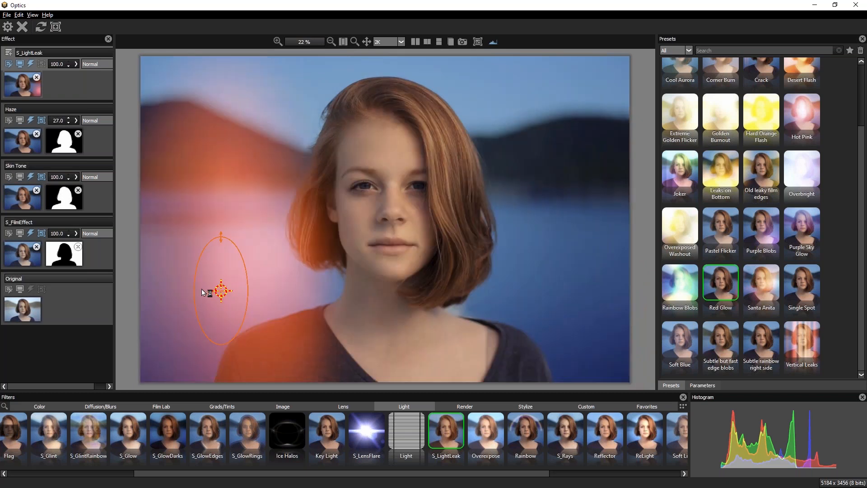
{"action": "left_click_drag", "start_coordinate": [163, 308], "coordinate": [156, 313]}
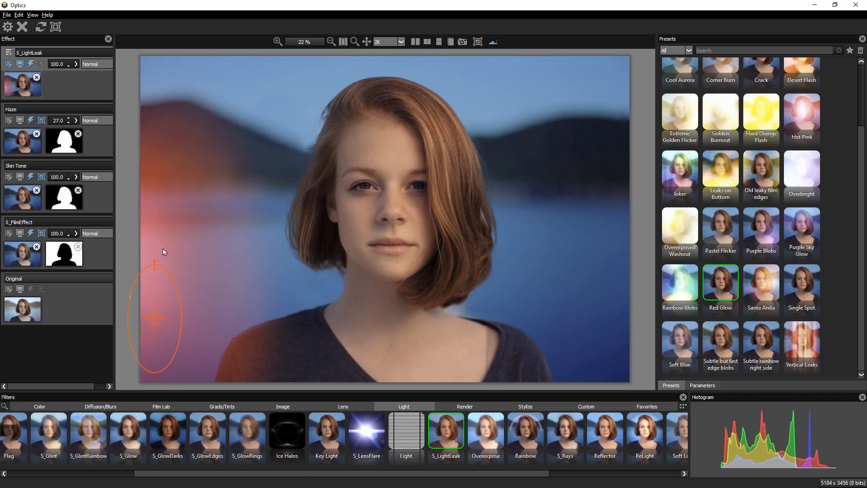
{"action": "mouse_move", "coordinate": [155, 243]}
{"action": "left_mouse_down"}
{"action": "mouse_move", "coordinate": [157, 228]}
{"action": "mouse_move", "coordinate": [153, 266]}
{"action": "mouse_move", "coordinate": [154, 250]}
{"action": "left_mouse_up"}
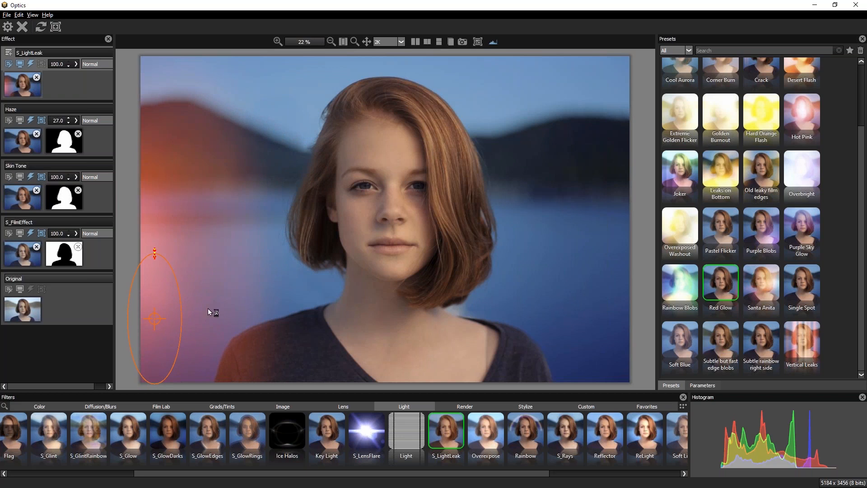
Enable Element2 of the light leak, shrink its ellipse and place it at the photo's right edge.
{"action": "left_click", "coordinate": [701, 385]}
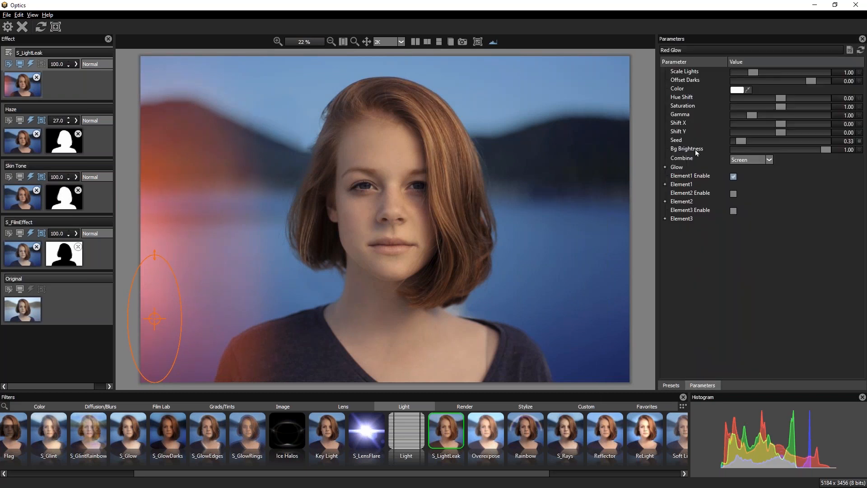
{"action": "left_click", "coordinate": [733, 193]}
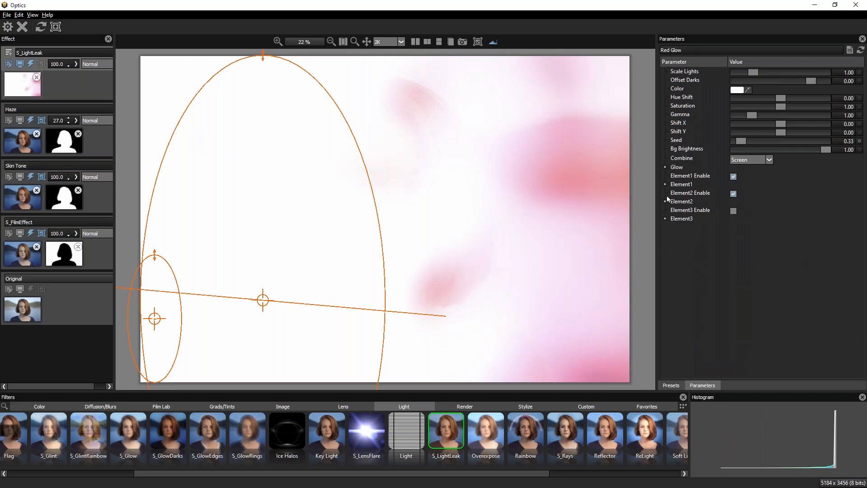
{"action": "left_click_drag", "start_coordinate": [373, 196], "coordinate": [276, 293]}
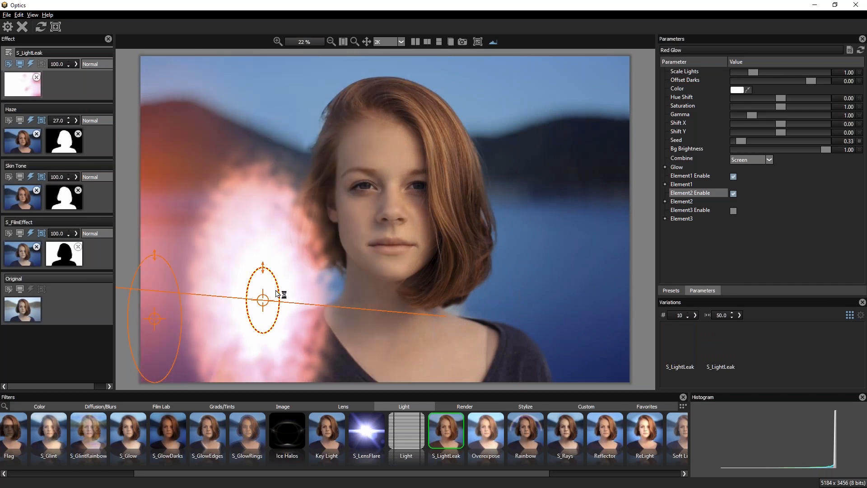
{"action": "left_click_drag", "start_coordinate": [442, 281], "coordinate": [635, 252]}
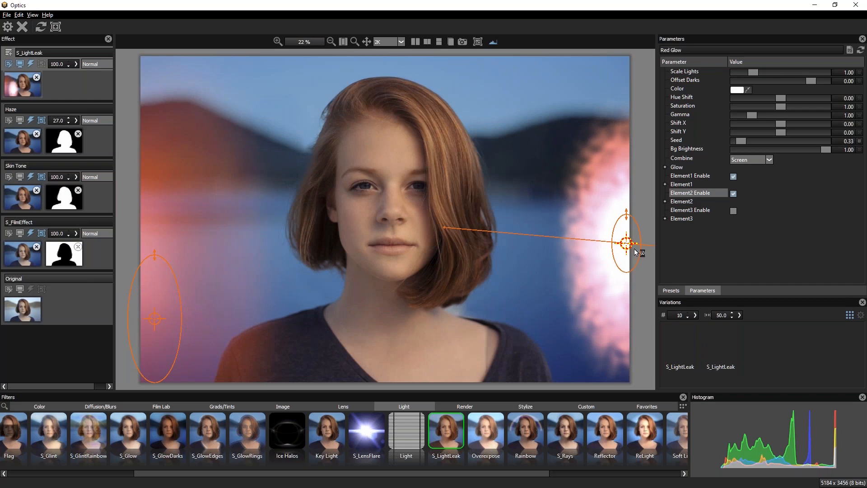
Sample a blue from the background for Mid Color2, and set Rel Height2 to 2.86 and Noise Amp2 to 0.00.
{"action": "left_click", "coordinate": [665, 202]}
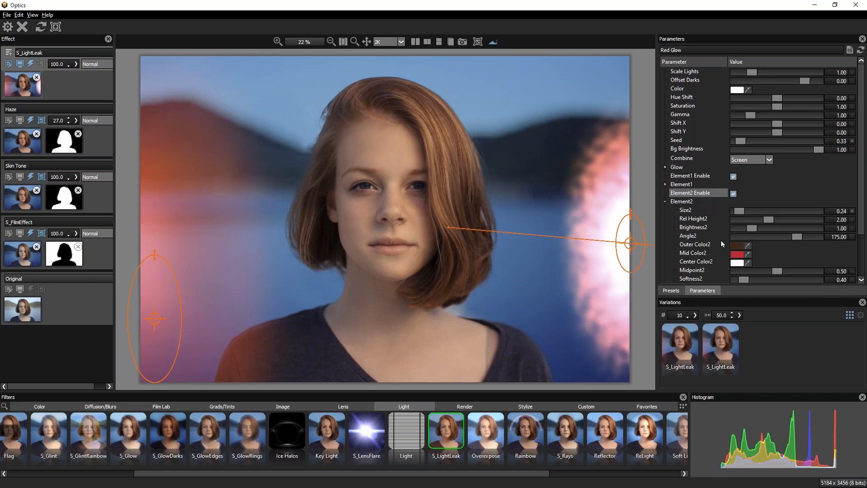
{"action": "left_click", "coordinate": [747, 257]}
{"action": "left_click", "coordinate": [530, 260]}
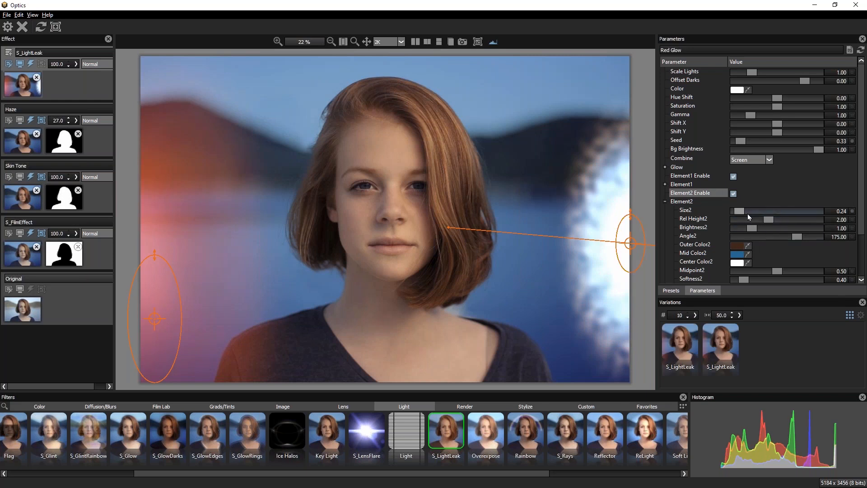
{"action": "left_click", "coordinate": [786, 223]}
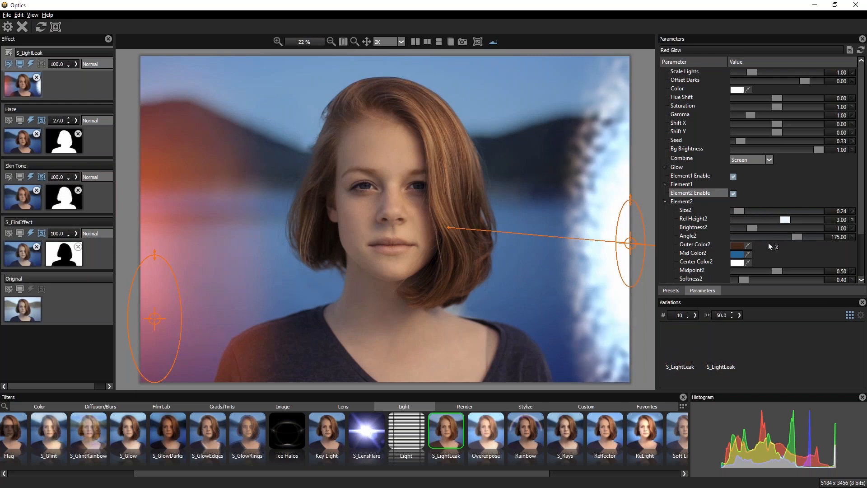
{"action": "scroll", "coordinate": [768, 244], "scroll_direction": "down", "scroll_amount": 2}
{"action": "left_click", "coordinate": [734, 238]}
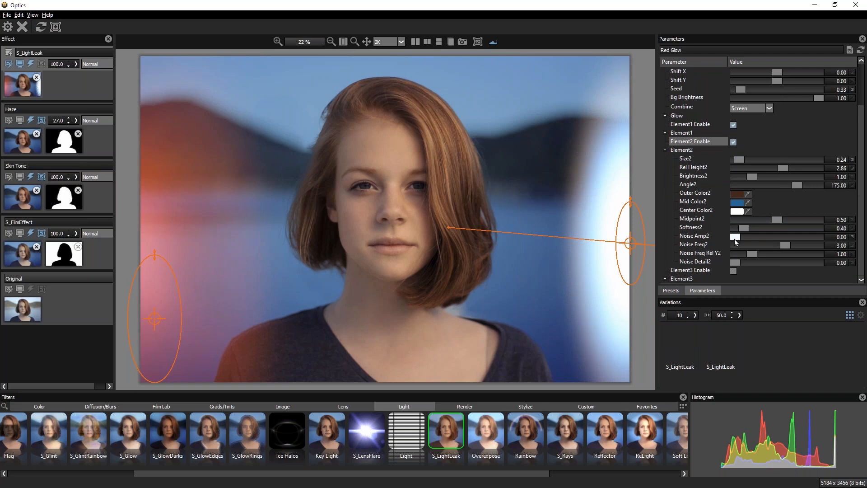
Sample a red from the glowing hill for Center Color2 and a pink from the left glow for Mid Color2.
{"action": "left_click", "coordinate": [749, 211]}
{"action": "left_click", "coordinate": [198, 160]}
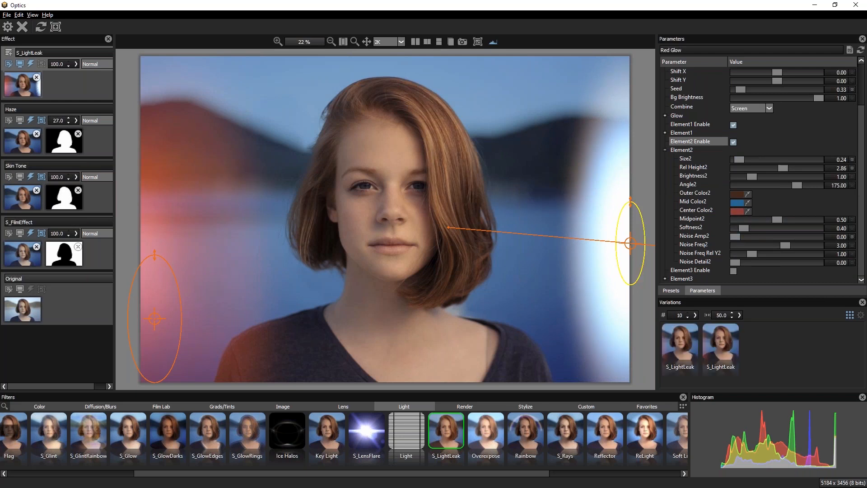
{"action": "left_click", "coordinate": [748, 203]}
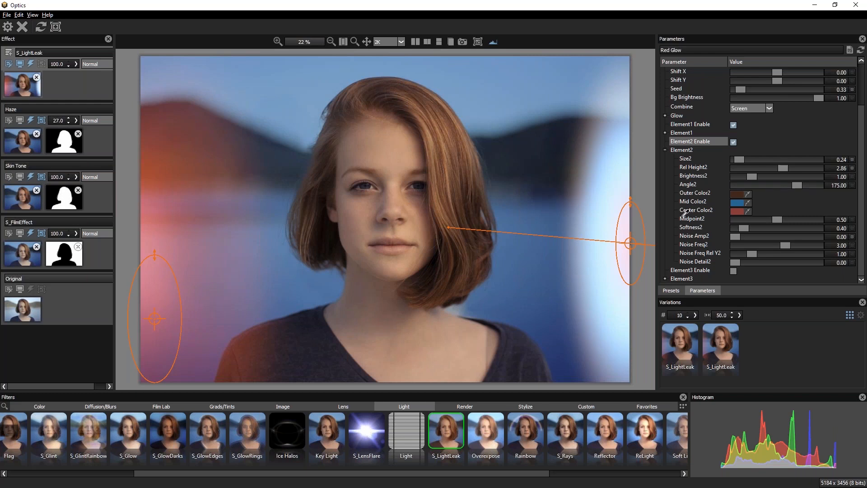
{"action": "left_click", "coordinate": [195, 275]}
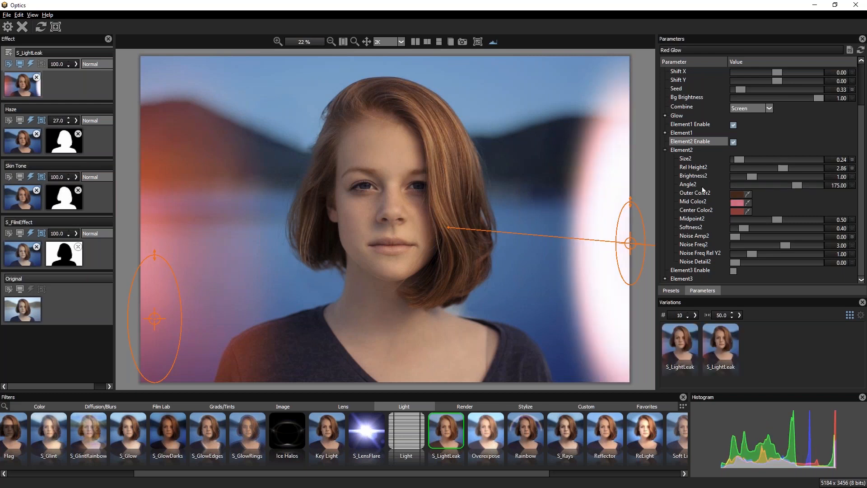
Set Brightness2 to 0.24, stretch Element2 to a Rel Height2 of 5.79 and move the leak over the shoulder in the photo's lower right.
{"action": "left_click_drag", "start_coordinate": [751, 176], "coordinate": [738, 177]}
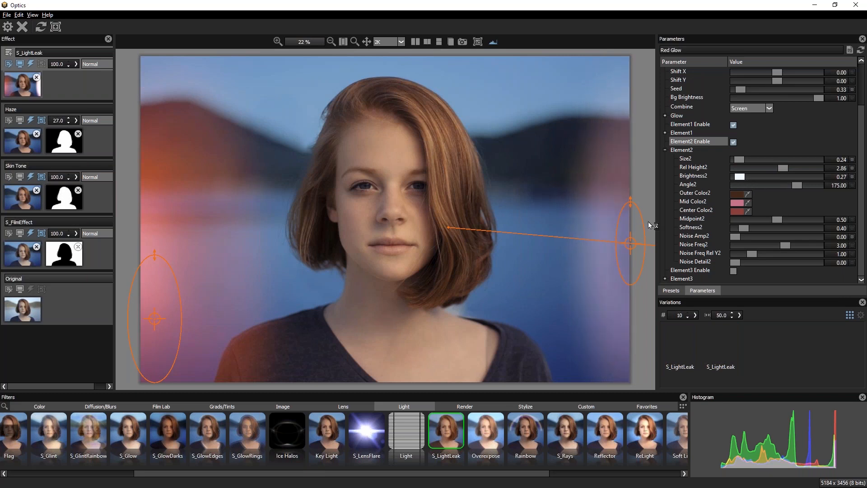
{"action": "left_click_drag", "start_coordinate": [631, 198], "coordinate": [631, 159]}
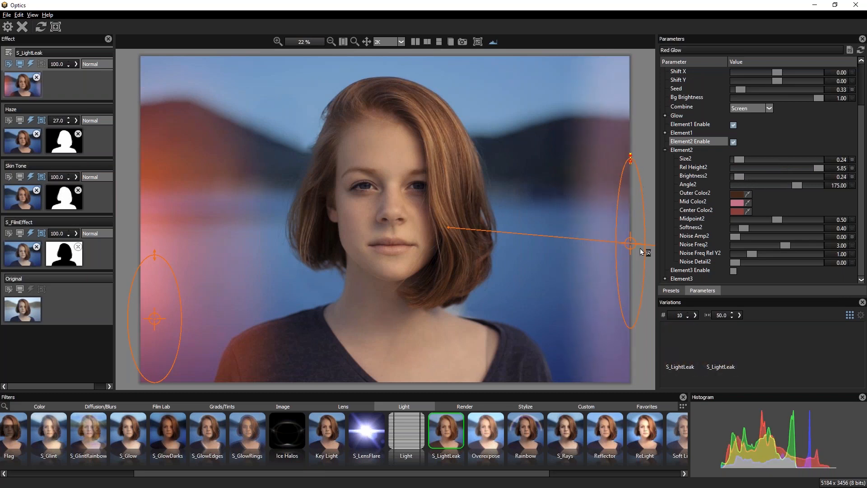
{"action": "left_click_drag", "start_coordinate": [630, 243], "coordinate": [612, 385]}
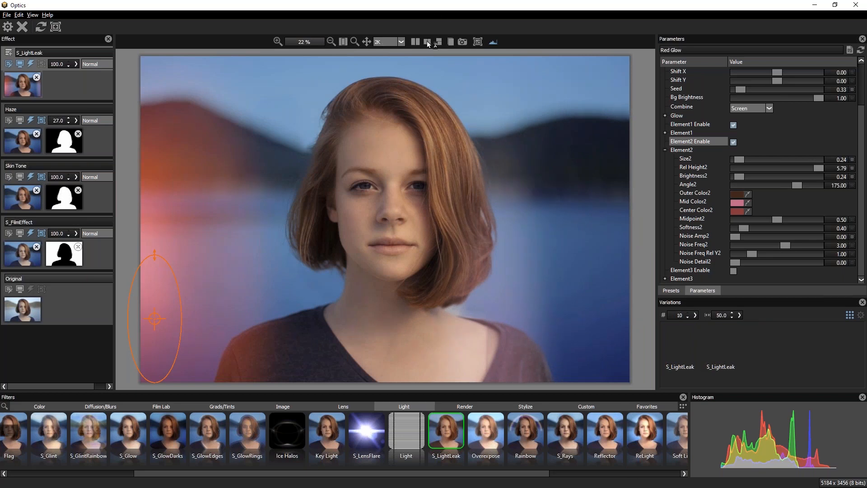
Compare the result in a split view and add an Eye Light layer above S_LightLeak, positioned between the woman's eyes.
{"action": "left_click", "coordinate": [427, 42]}
{"action": "left_click_drag", "start_coordinate": [140, 52], "coordinate": [1, 13]}
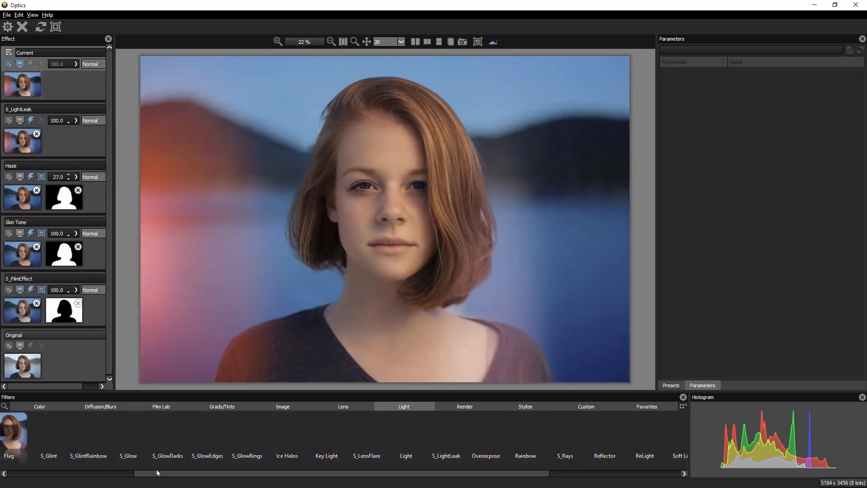
{"action": "left_click_drag", "start_coordinate": [157, 472], "coordinate": [30, 473]}
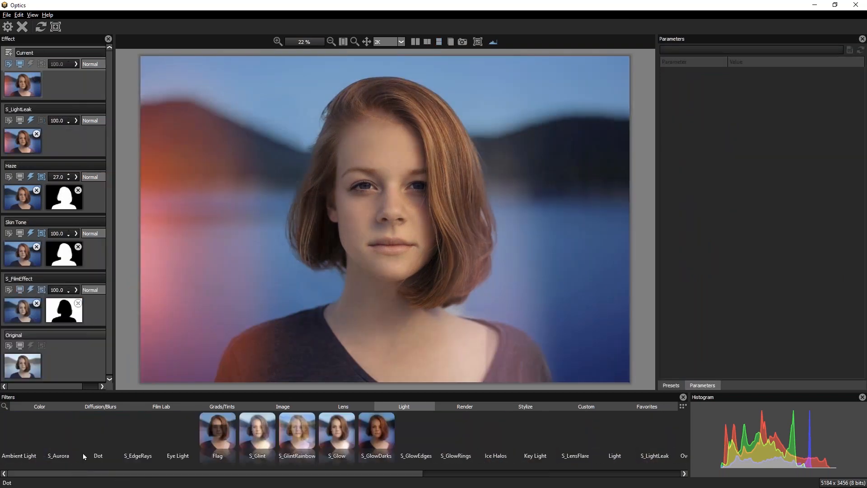
{"action": "left_click", "coordinate": [194, 429]}
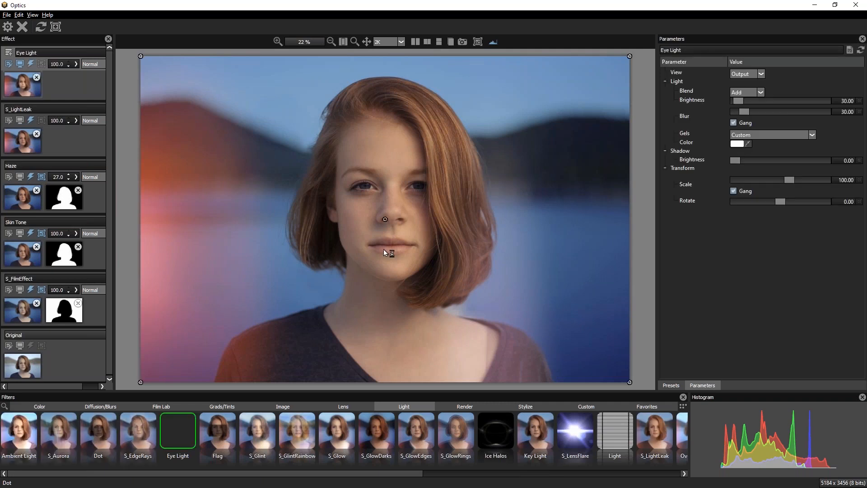
{"action": "left_click", "coordinate": [394, 190]}
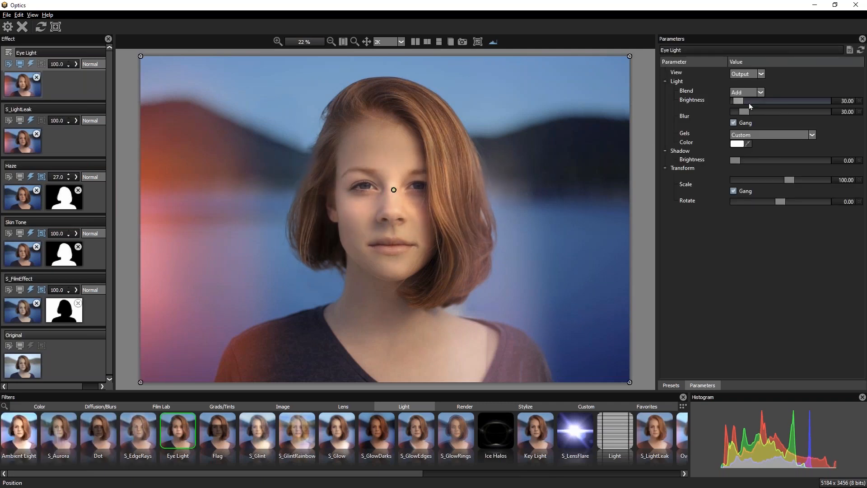
Set the Eye Light Blur to 34.33 and Scale to 111.94, and apply the Optics result back to Photoshop.
{"action": "left_click_drag", "start_coordinate": [744, 112], "coordinate": [745, 112]}
{"action": "mouse_move", "coordinate": [789, 180]}
{"action": "left_mouse_down"}
{"action": "mouse_move", "coordinate": [778, 183]}
{"action": "mouse_move", "coordinate": [789, 179]}
{"action": "left_mouse_up"}
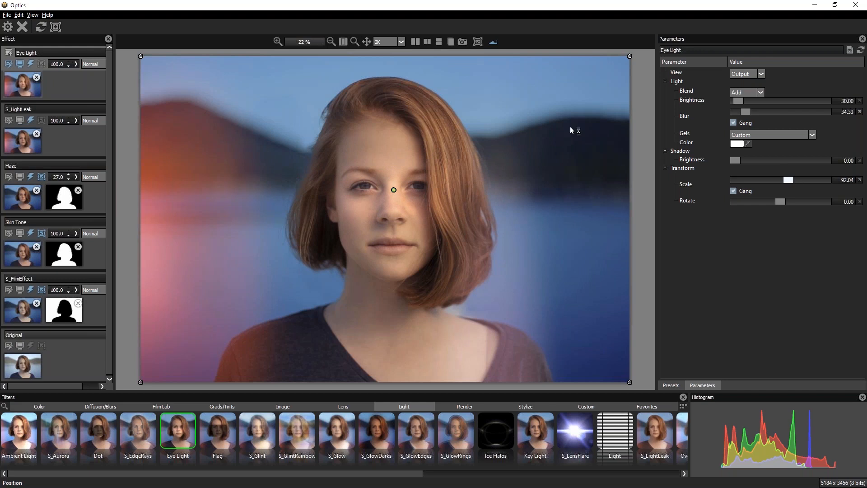
{"action": "left_click", "coordinate": [7, 28]}
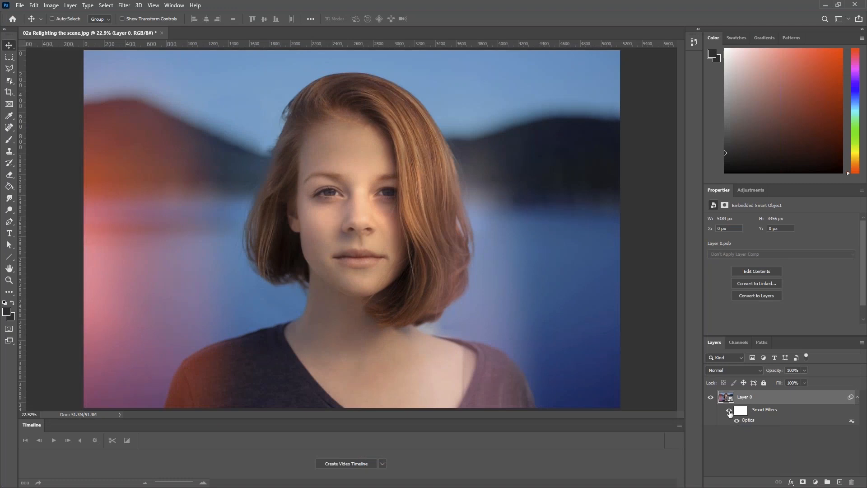
Toggle the visibility of Layer 0's smart filters to compare the relit portrait with the original.
{"action": "left_click", "coordinate": [729, 411]}
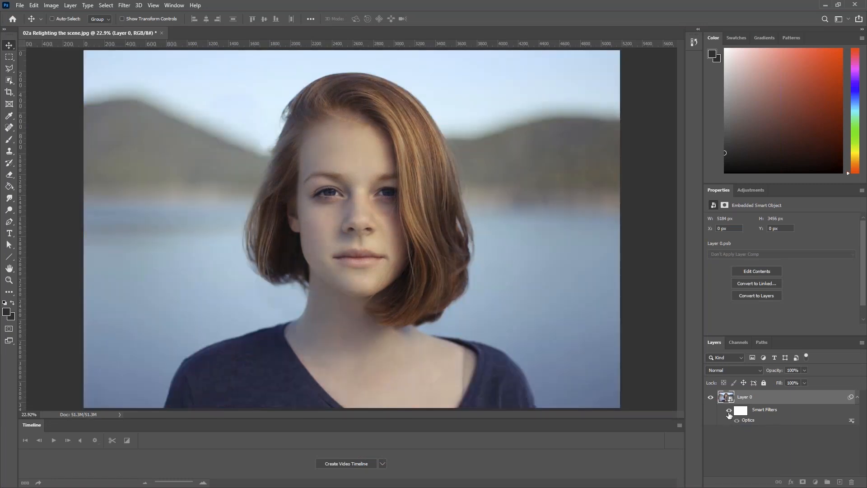
{"action": "left_click", "coordinate": [728, 411]}
{"action": "left_click", "coordinate": [729, 411]}
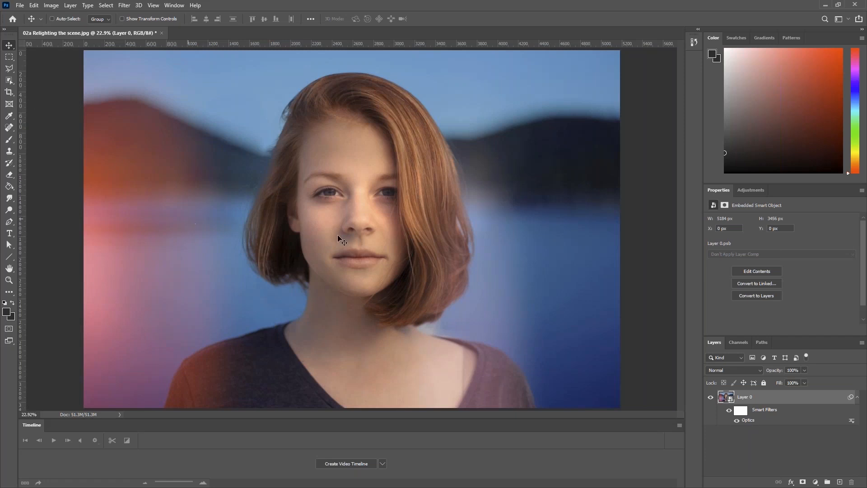
Open 03 Styling and fashion.jpg from the Stills - before folder and fit it to the window.
{"action": "left_click", "coordinate": [20, 6]}
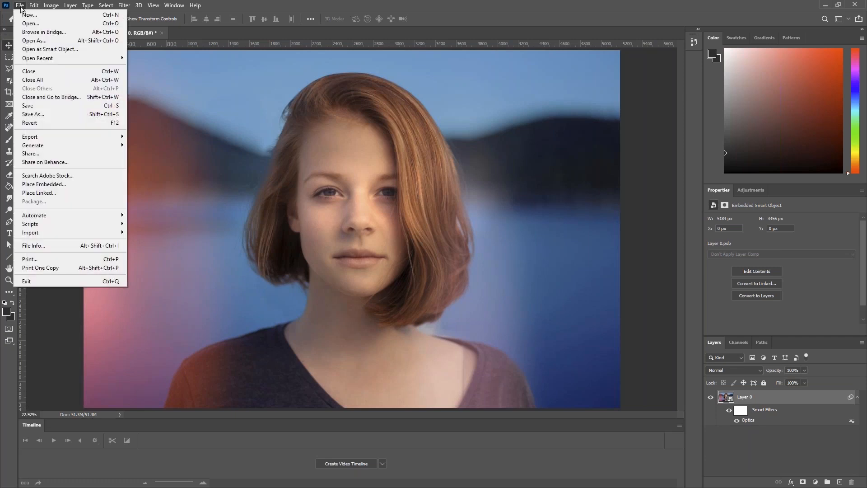
{"action": "left_click", "coordinate": [28, 23]}
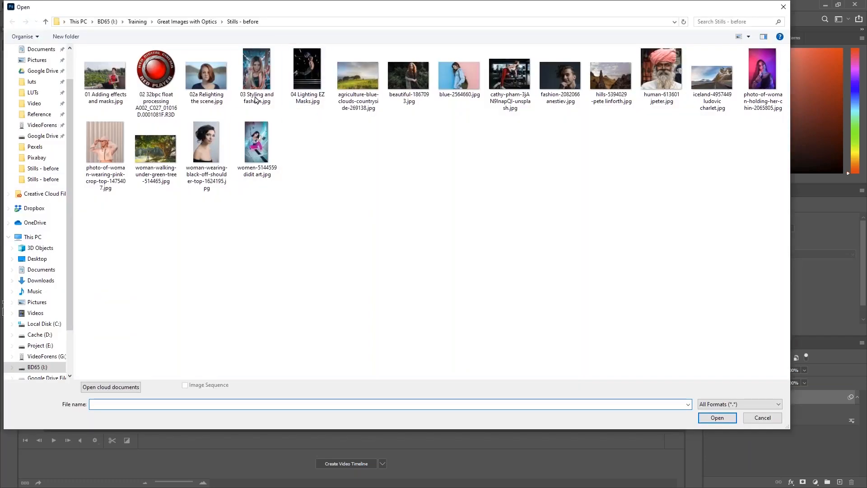
{"action": "double_click", "coordinate": [262, 80]}
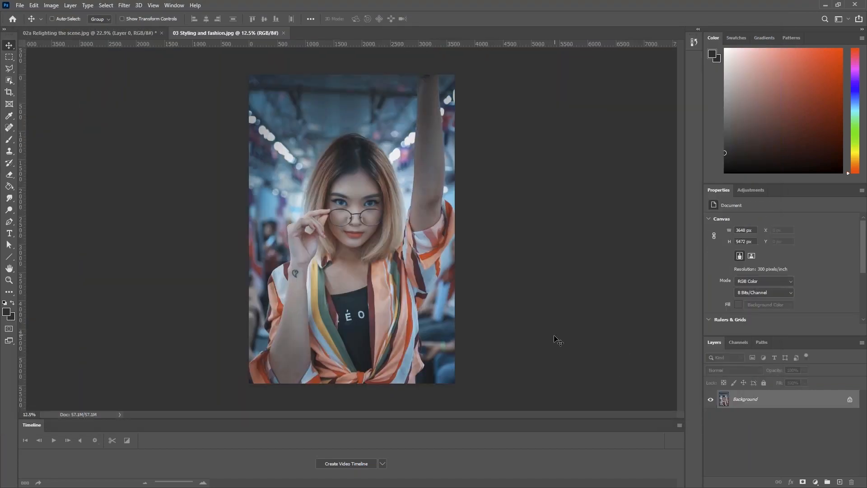
{"action": "key", "text": "ctrl+0"}
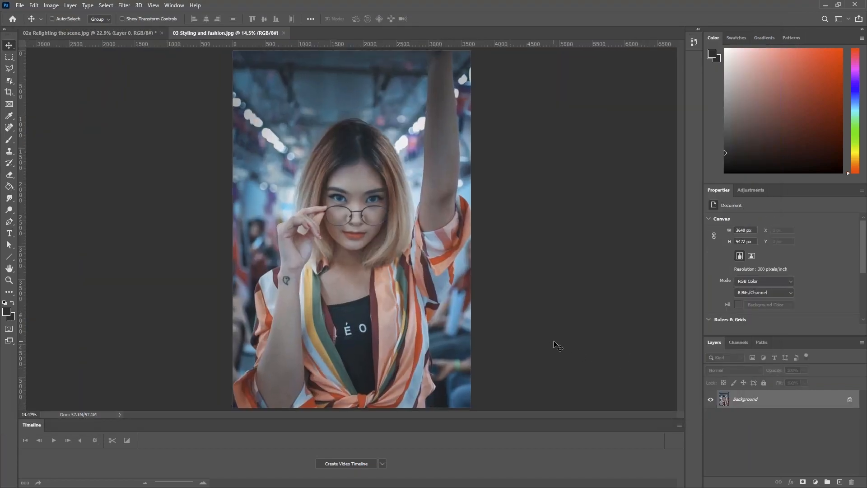
Close the Timeline panel and refit the photo to the enlarged workspace.
{"action": "left_click", "coordinate": [679, 425]}
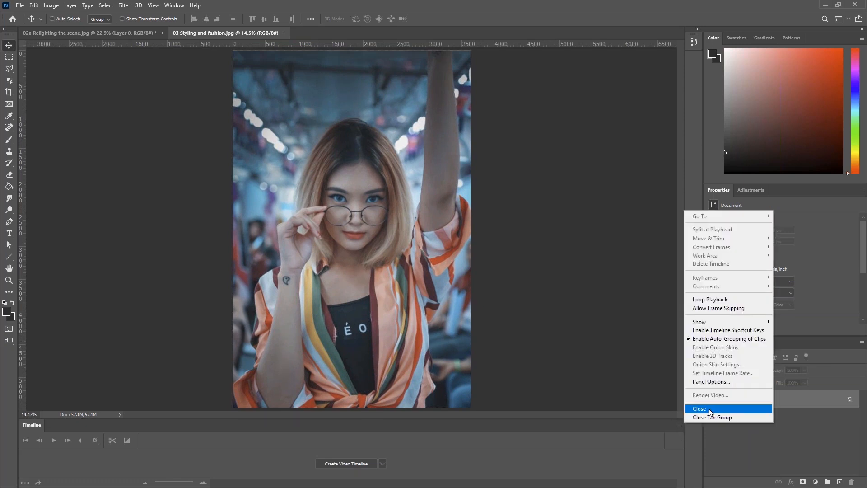
{"action": "left_click", "coordinate": [712, 410]}
{"action": "key", "text": "ctrl+0"}
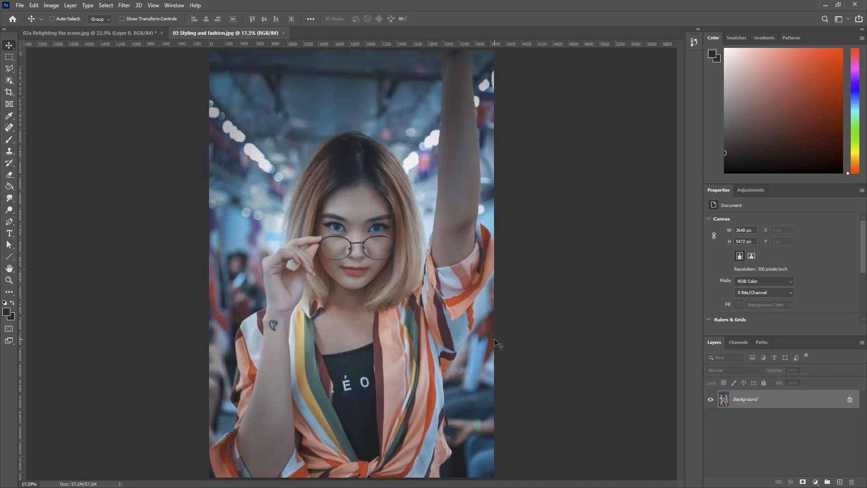
Convert the Background layer to a smart object and apply the Boris FX Optics filter to it.
{"action": "right_click", "coordinate": [809, 407]}
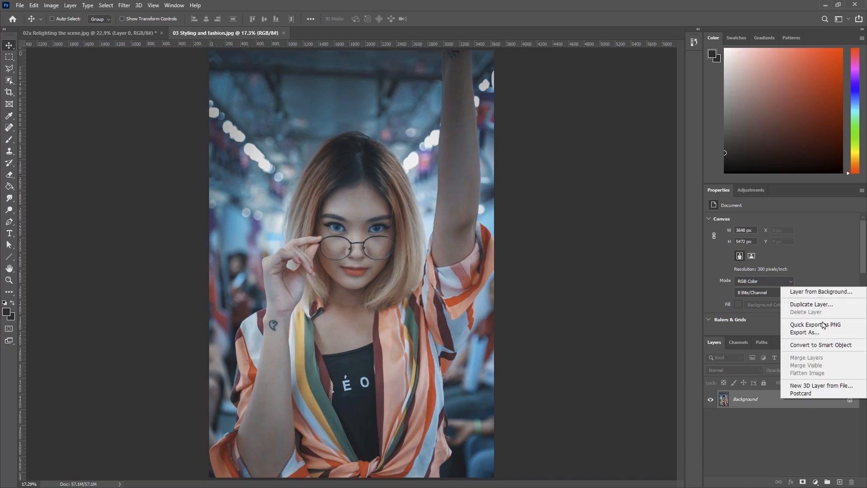
{"action": "left_click", "coordinate": [833, 346]}
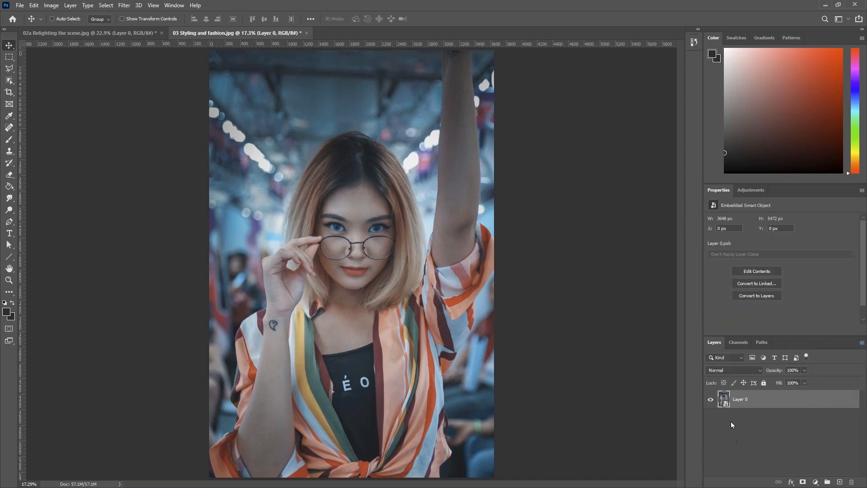
{"action": "left_click", "coordinate": [123, 5]}
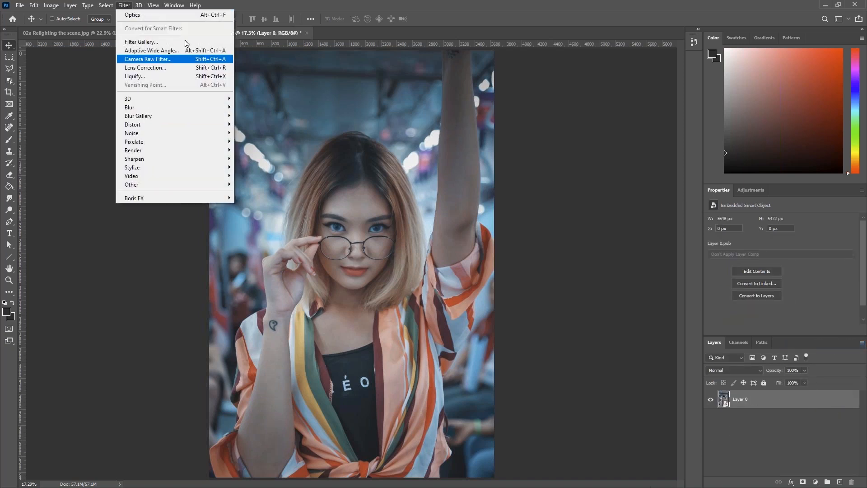
{"action": "left_click", "coordinate": [252, 201]}
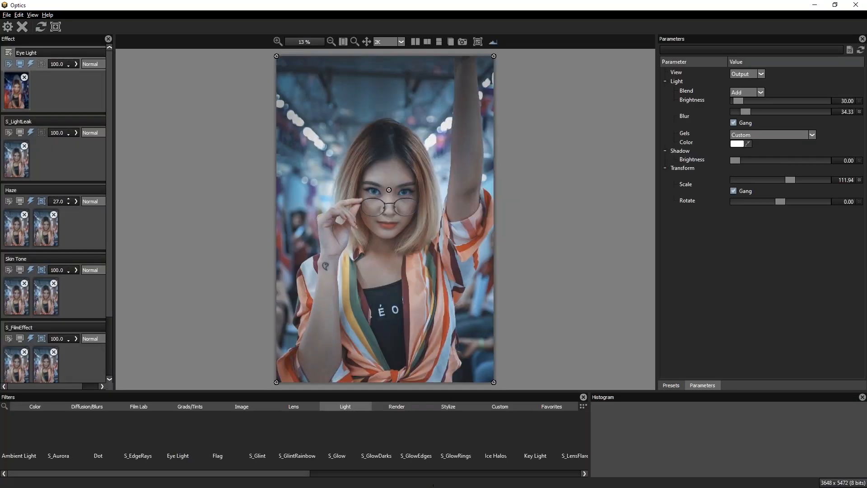
Reset Optics to clear the previous layers and show the Color category of filters.
{"action": "left_click", "coordinate": [42, 27]}
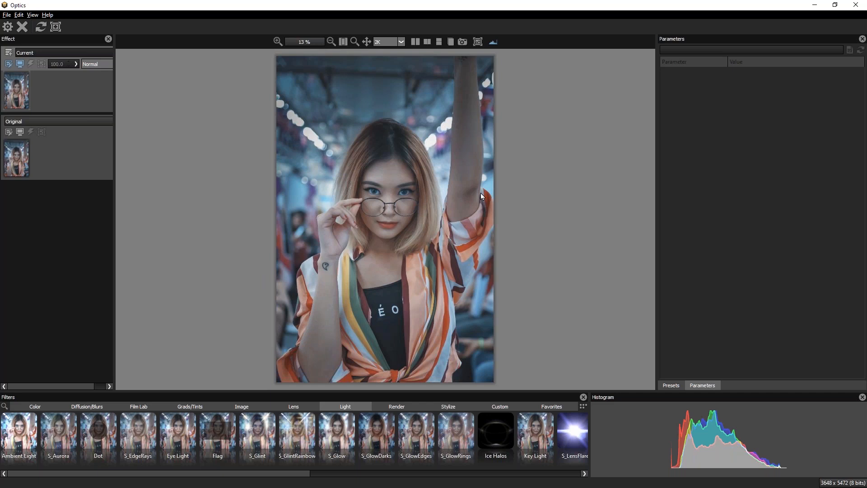
{"action": "left_click", "coordinate": [36, 406]}
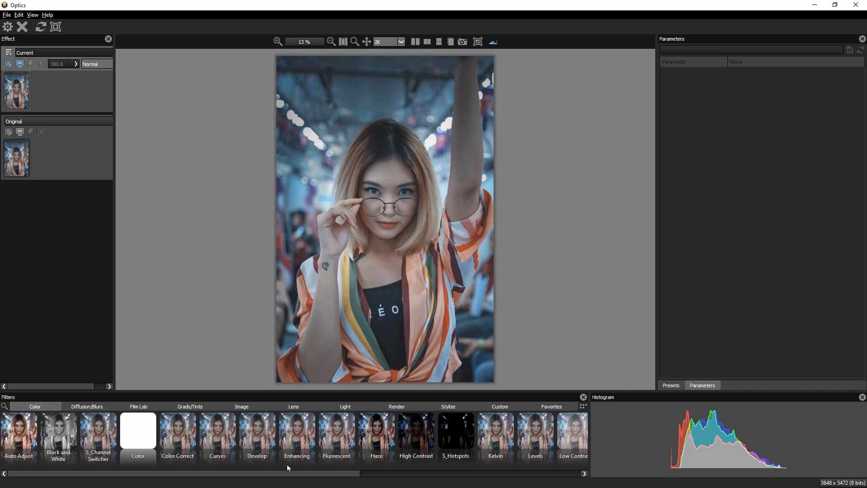
Try the Auto Adjust filter's Auto Color, Auto Contrast and Auto Levels presets, plus the Curves and Develop filters, on the portrait.
{"action": "left_click", "coordinate": [18, 431]}
{"action": "left_click", "coordinate": [722, 81]}
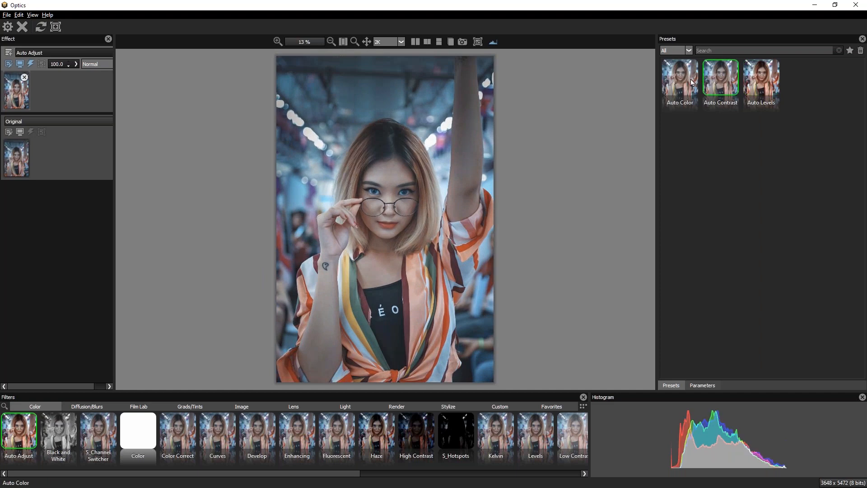
{"action": "left_click", "coordinate": [761, 87]}
{"action": "left_click", "coordinate": [707, 84]}
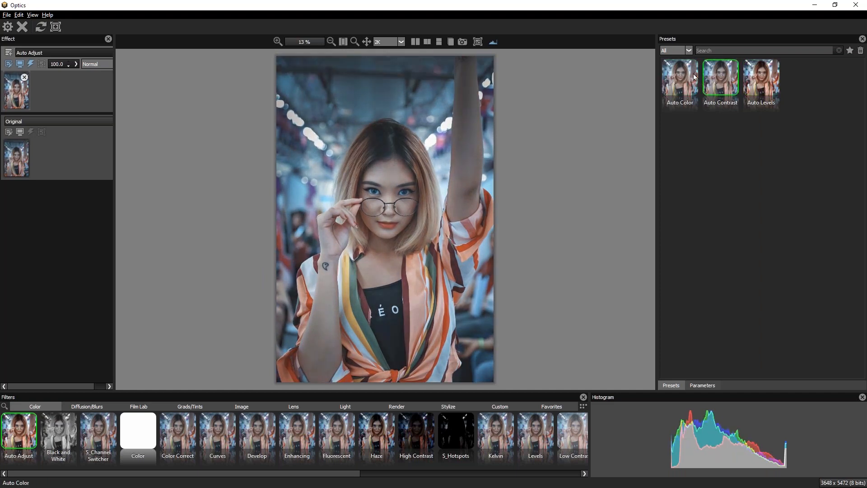
{"action": "left_click", "coordinate": [688, 78]}
{"action": "left_click", "coordinate": [754, 81]}
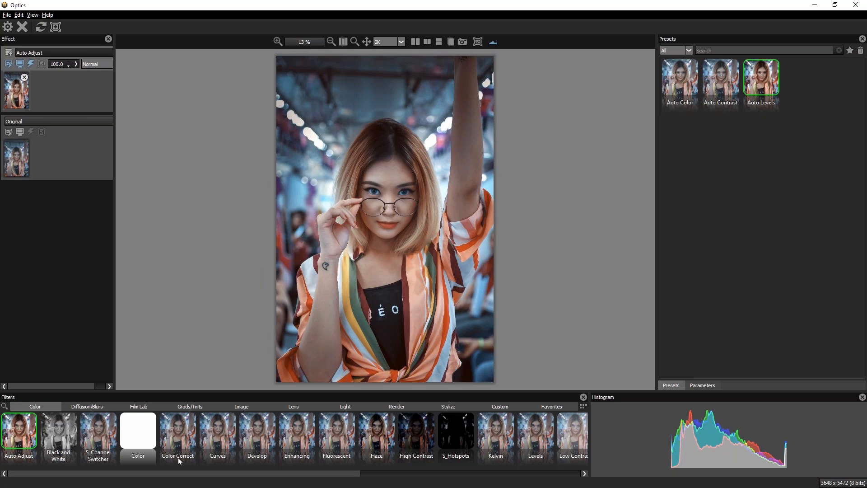
{"action": "left_click", "coordinate": [217, 431]}
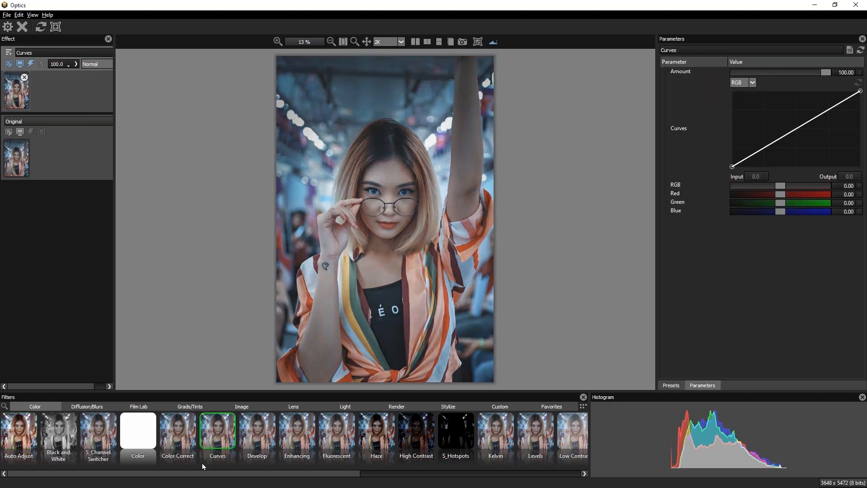
{"action": "left_click", "coordinate": [266, 433]}
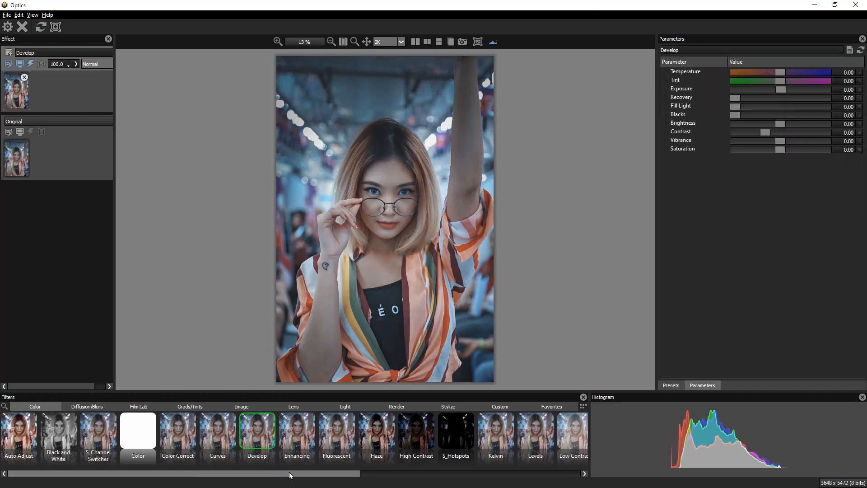
Apply the Levels filter with input levels of 8.6 for shadows, 49.4 for midtones and 93.0 for highlights.
{"action": "left_click", "coordinate": [536, 435]}
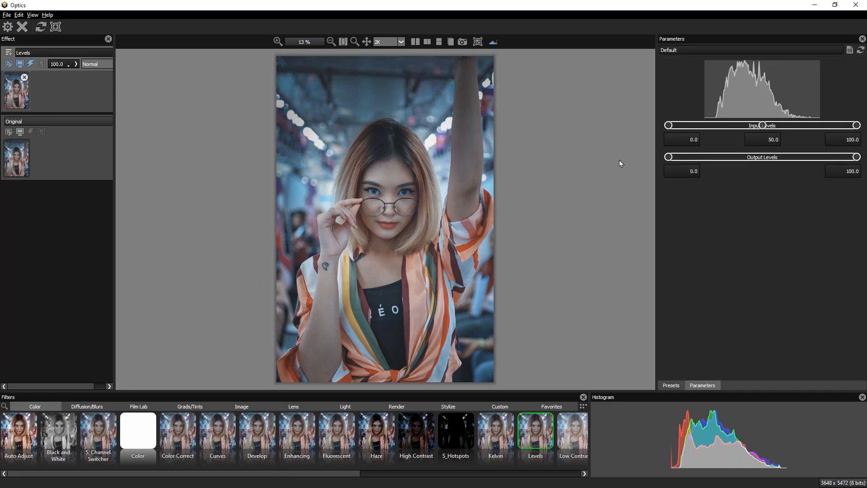
{"action": "left_click_drag", "start_coordinate": [669, 126], "coordinate": [685, 126]}
{"action": "left_click_drag", "start_coordinate": [857, 129], "coordinate": [843, 131]}
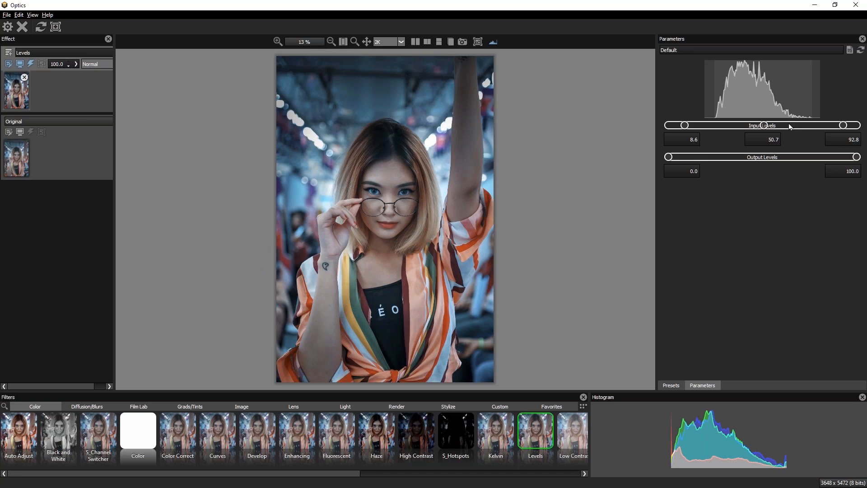
{"action": "mouse_move", "coordinate": [843, 126]}
{"action": "left_mouse_down"}
{"action": "mouse_move", "coordinate": [853, 125]}
{"action": "mouse_move", "coordinate": [806, 125]}
{"action": "mouse_move", "coordinate": [844, 125]}
{"action": "left_mouse_up"}
{"action": "left_click_drag", "start_coordinate": [767, 127], "coordinate": [762, 125]}
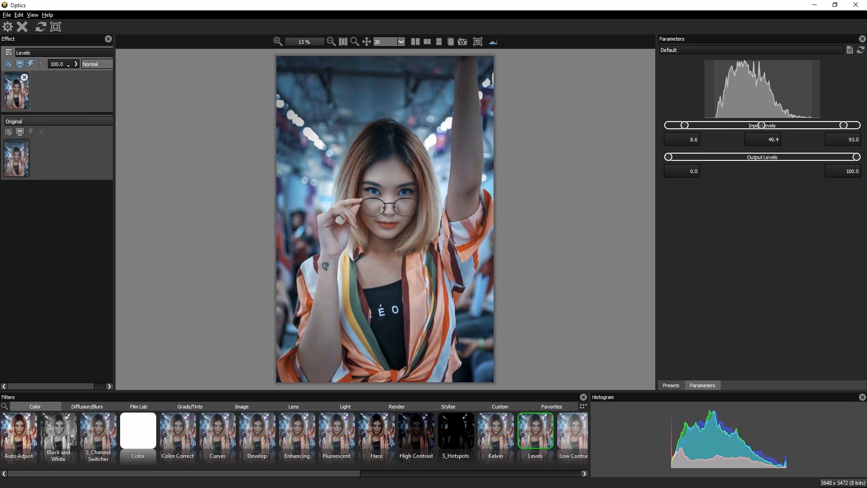
Compare the Levels result with the original in the split views and store a snapshot of it.
{"action": "left_click", "coordinate": [427, 41]}
{"action": "mouse_move", "coordinate": [274, 52]}
{"action": "left_mouse_down"}
{"action": "mouse_move", "coordinate": [530, 45]}
{"action": "mouse_move", "coordinate": [317, 45]}
{"action": "mouse_move", "coordinate": [598, 3]}
{"action": "mouse_move", "coordinate": [176, 3]}
{"action": "mouse_move", "coordinate": [300, 39]}
{"action": "left_mouse_up"}
{"action": "left_click", "coordinate": [438, 43]}
{"action": "left_click", "coordinate": [463, 42]}
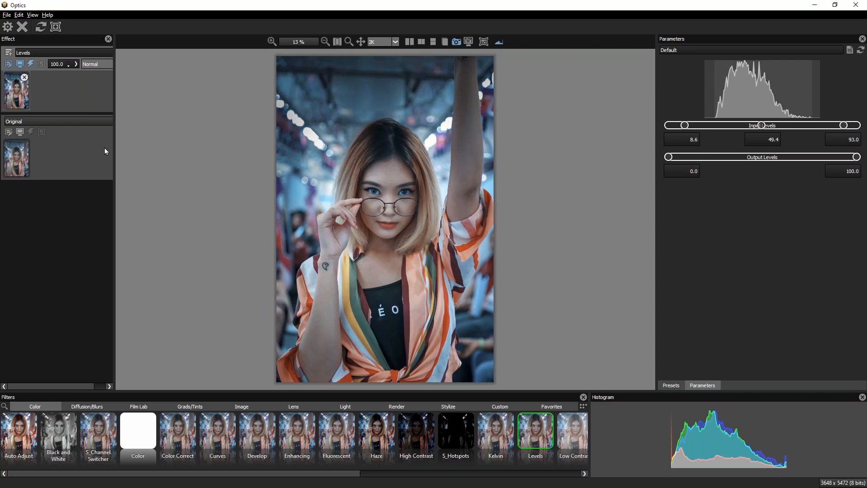
Turn off the Levels effect and add a new effect layer using the Ozone filter.
{"action": "left_click", "coordinate": [31, 64]}
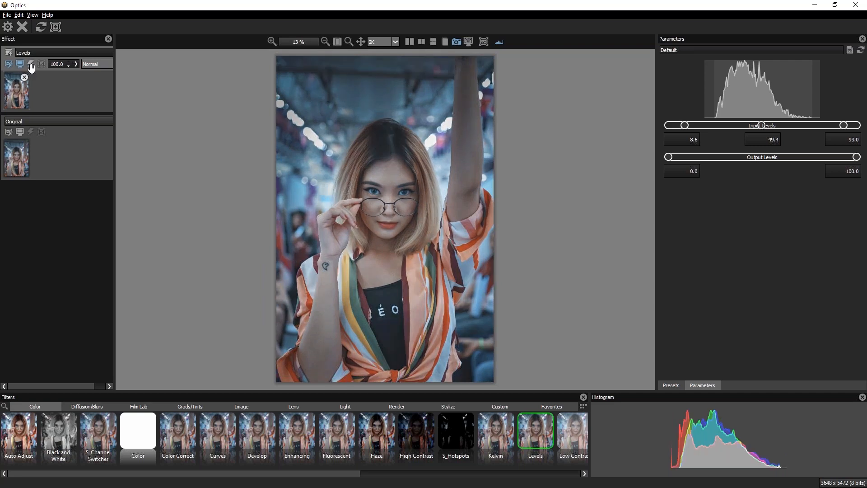
{"action": "left_click", "coordinate": [9, 59]}
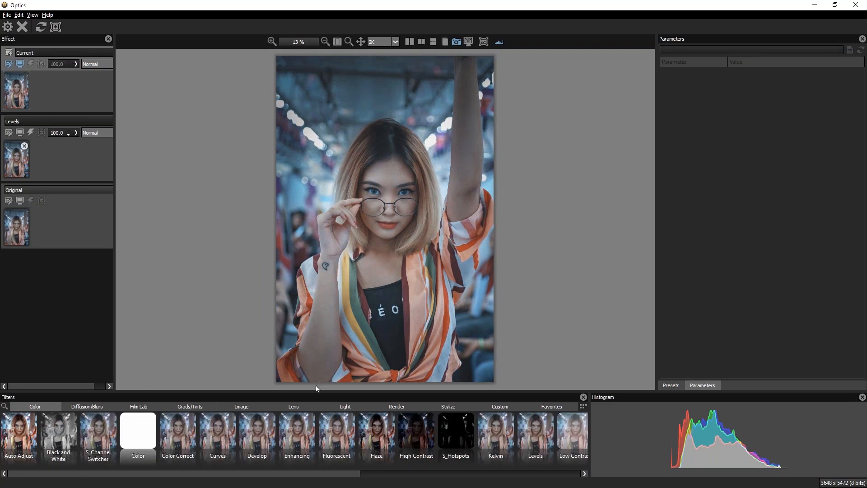
{"action": "left_click_drag", "start_coordinate": [590, 430], "coordinate": [694, 430]}
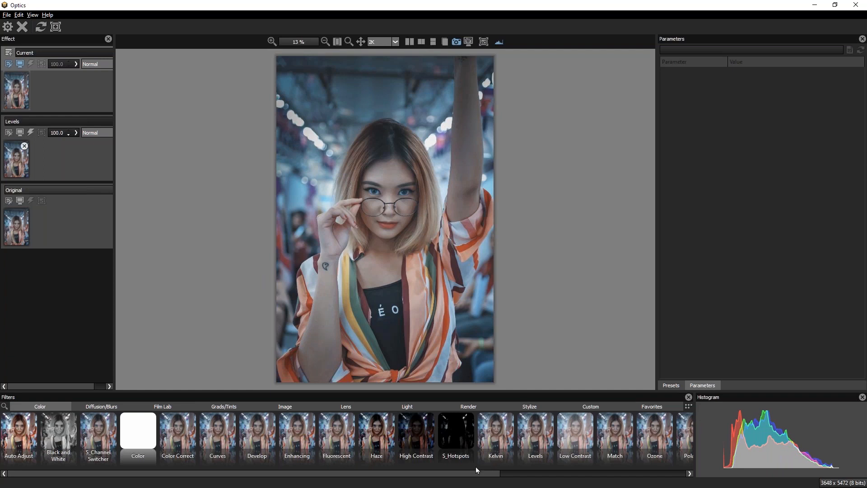
{"action": "left_click", "coordinate": [655, 430]}
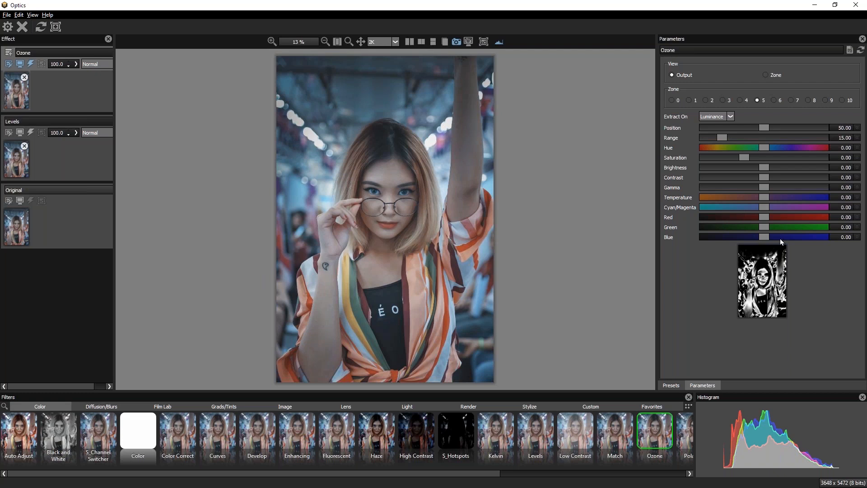
Examine the masks of Ozone zones 0 through 10 to see which tonal range each one covers.
{"action": "left_click", "coordinate": [677, 100]}
{"action": "left_click", "coordinate": [690, 100]}
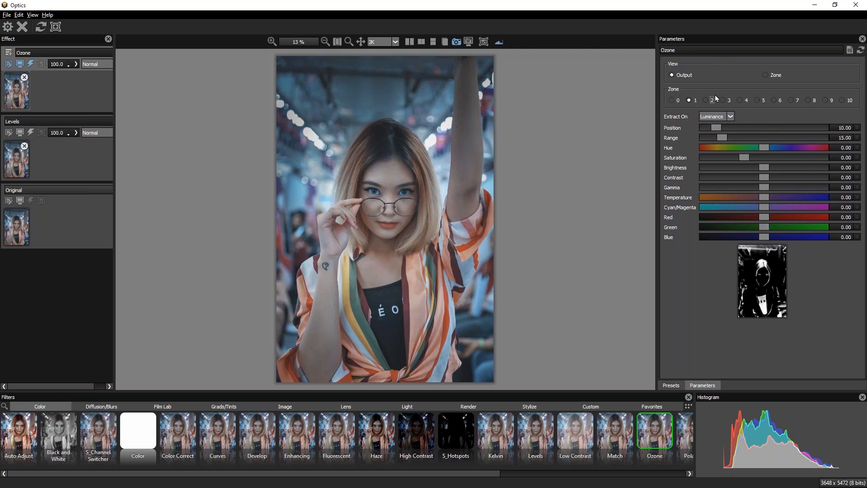
{"action": "left_click", "coordinate": [712, 100]}
{"action": "left_click", "coordinate": [726, 100]}
{"action": "left_click", "coordinate": [743, 100]}
{"action": "left_click", "coordinate": [757, 101]}
{"action": "left_click", "coordinate": [774, 100]}
{"action": "left_click", "coordinate": [793, 100]}
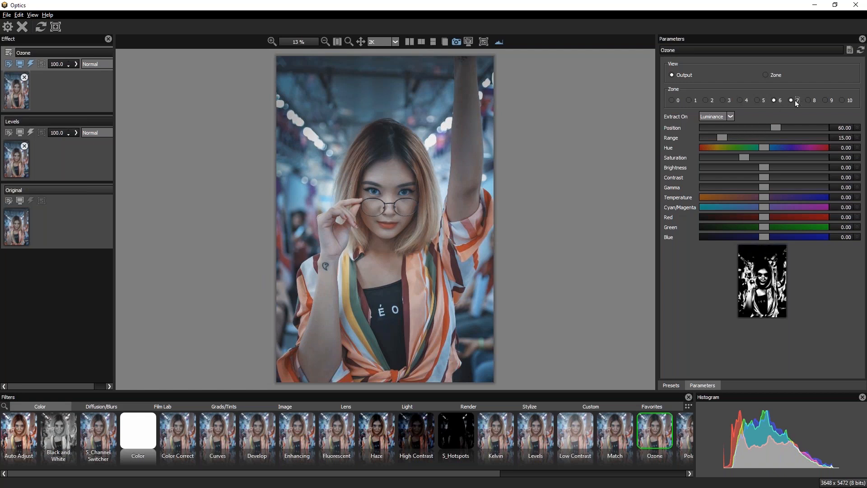
{"action": "left_click", "coordinate": [809, 100]}
{"action": "left_click", "coordinate": [826, 100]}
{"action": "left_click", "coordinate": [842, 100]}
{"action": "left_click", "coordinate": [675, 101]}
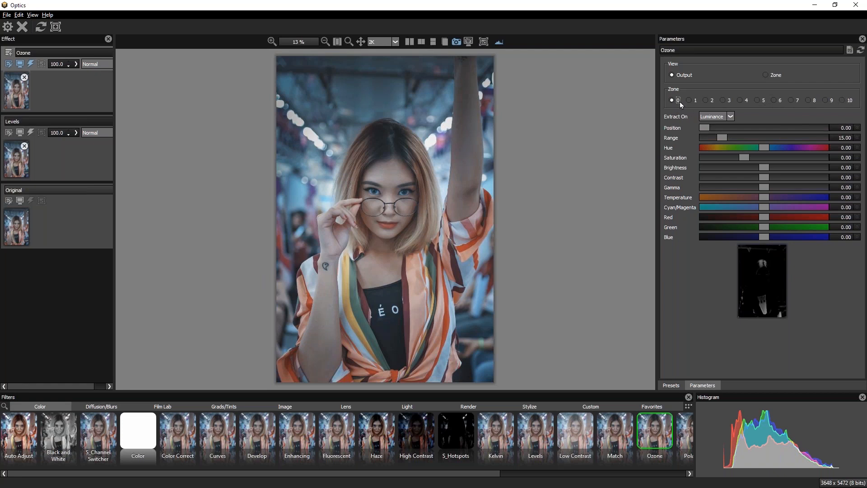
{"action": "left_click", "coordinate": [842, 100]}
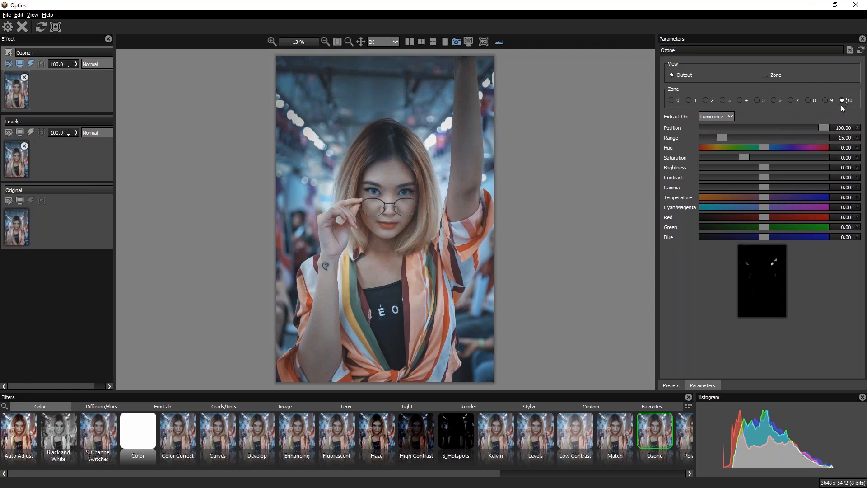
For Ozone zone 1, extracted on Luminance, set Contrast to 15.91 and Saturation to 21.59.
{"action": "left_click", "coordinate": [689, 100]}
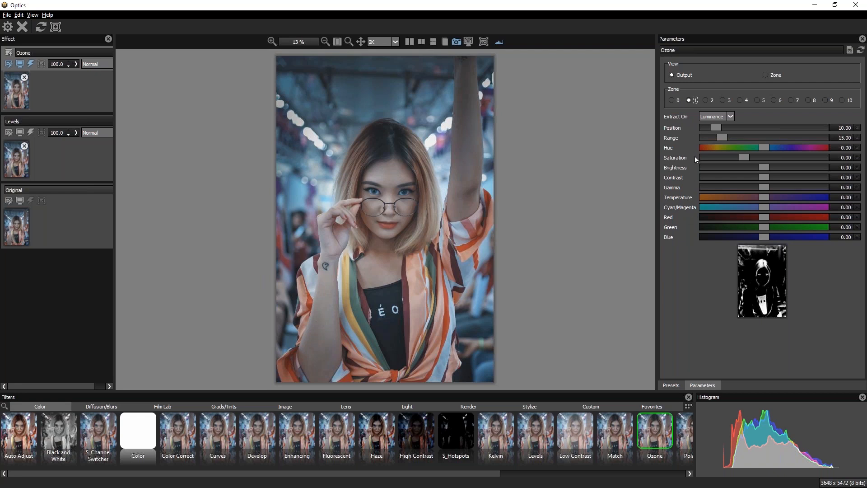
{"action": "left_click", "coordinate": [722, 117]}
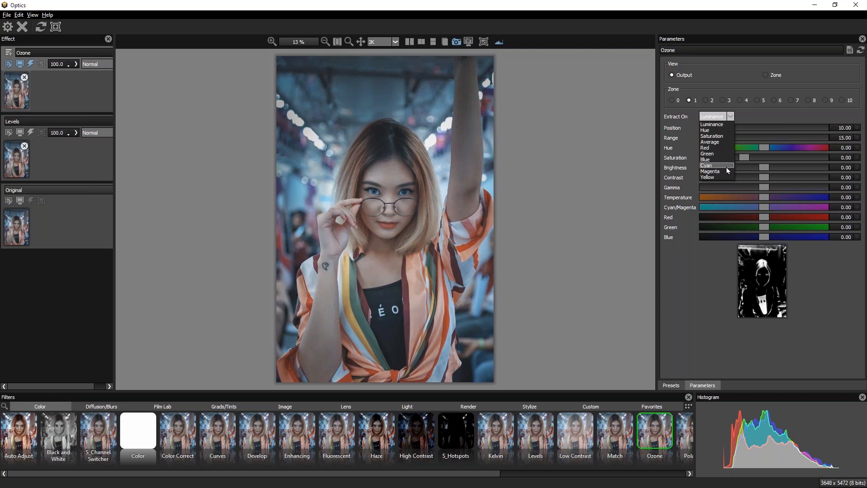
{"action": "left_click", "coordinate": [707, 324]}
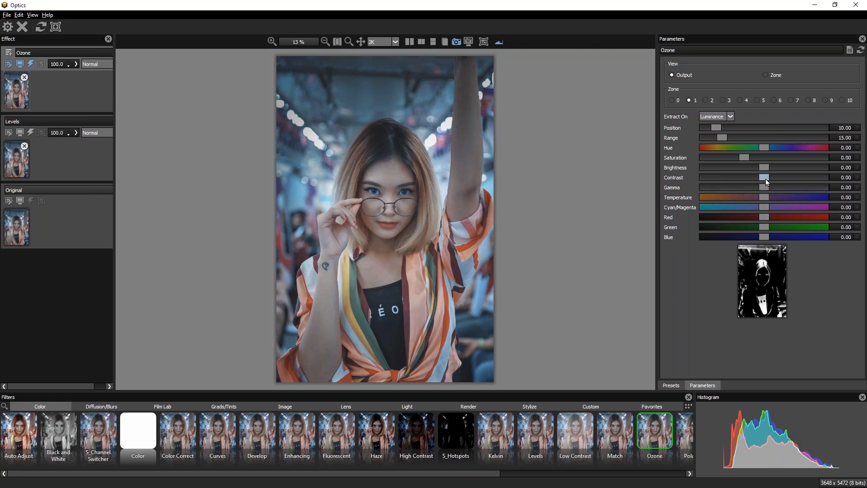
{"action": "left_click_drag", "start_coordinate": [765, 178], "coordinate": [754, 158]}
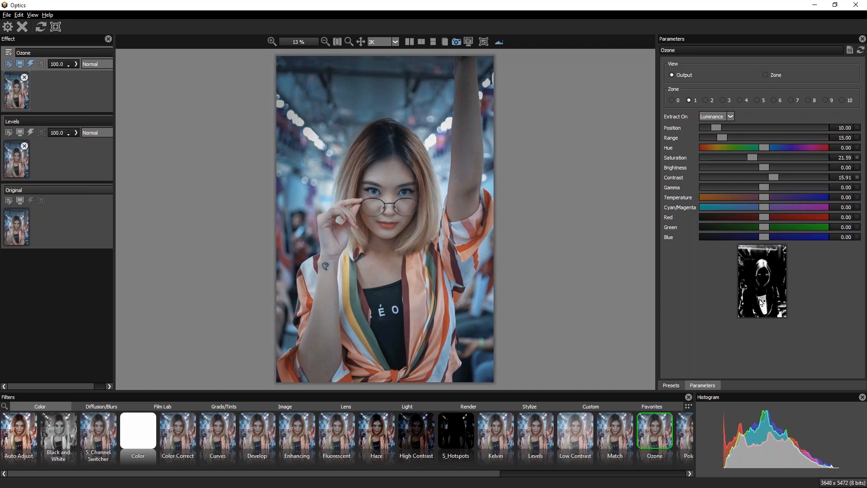
For Ozone zone 2, set Gamma to -5.30 and Saturation to 65.91.
{"action": "left_click", "coordinate": [707, 101]}
{"action": "left_click", "coordinate": [764, 178]}
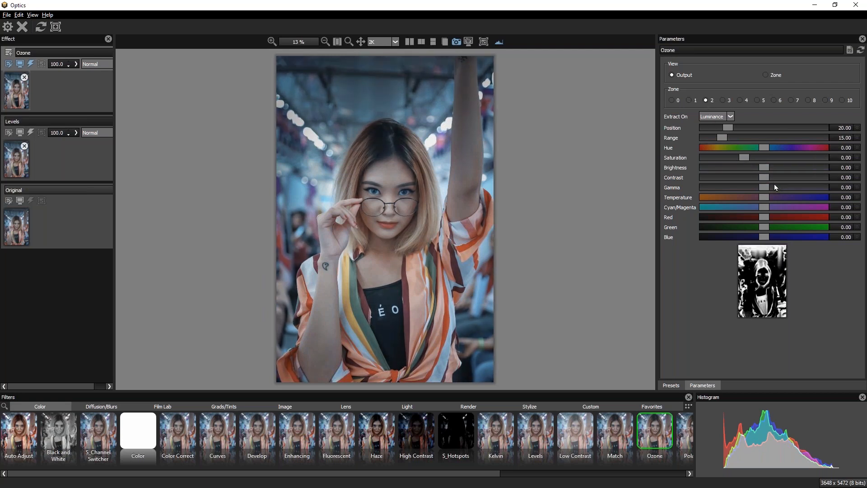
{"action": "left_click_drag", "start_coordinate": [765, 189], "coordinate": [761, 189]}
{"action": "left_click_drag", "start_coordinate": [746, 156], "coordinate": [770, 157]}
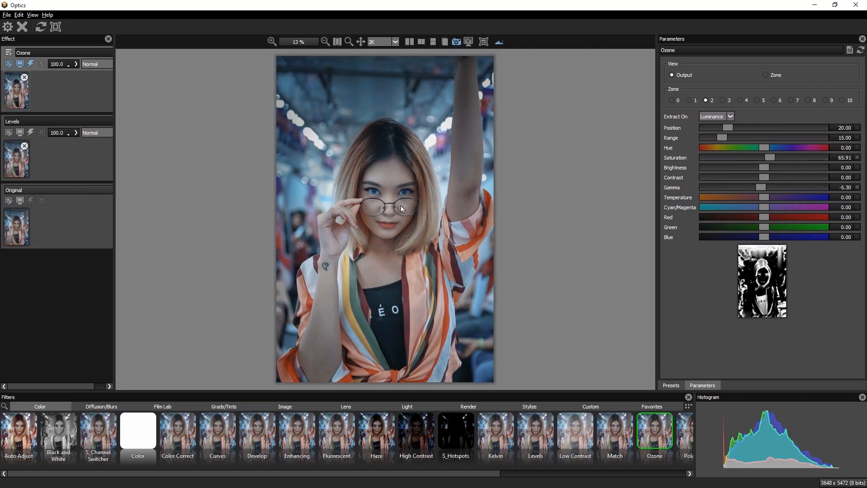
For Ozone zone 3, set Contrast to 14.39, Gamma to -0.76 and Saturation to 28.41.
{"action": "left_click", "coordinate": [723, 101]}
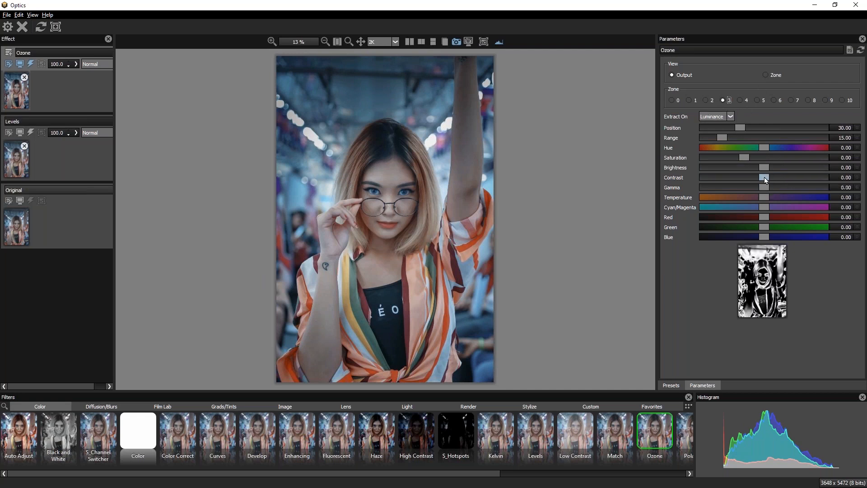
{"action": "mouse_move", "coordinate": [766, 186]}
{"action": "left_mouse_down"}
{"action": "mouse_move", "coordinate": [773, 177]}
{"action": "mouse_move", "coordinate": [762, 187]}
{"action": "left_mouse_up"}
{"action": "left_click_drag", "start_coordinate": [744, 159], "coordinate": [754, 158]}
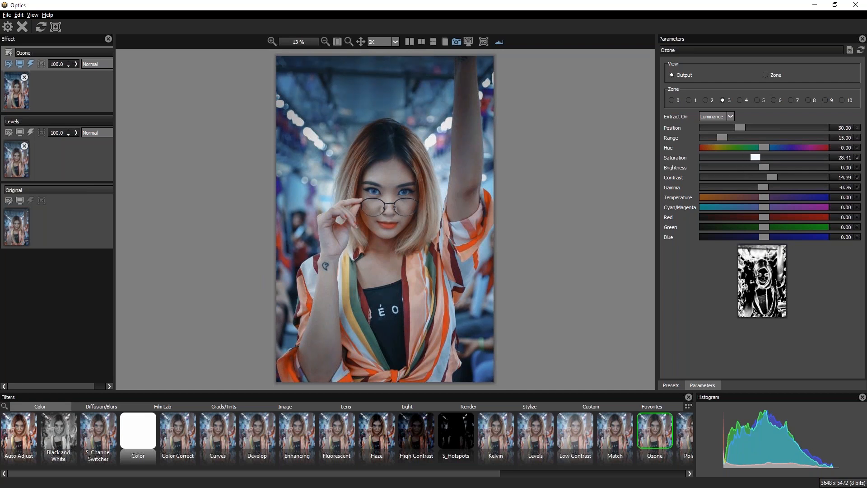
For Ozone zone 4, set Contrast to 12.88 and fine-tune the Gamma.
{"action": "left_click", "coordinate": [744, 99]}
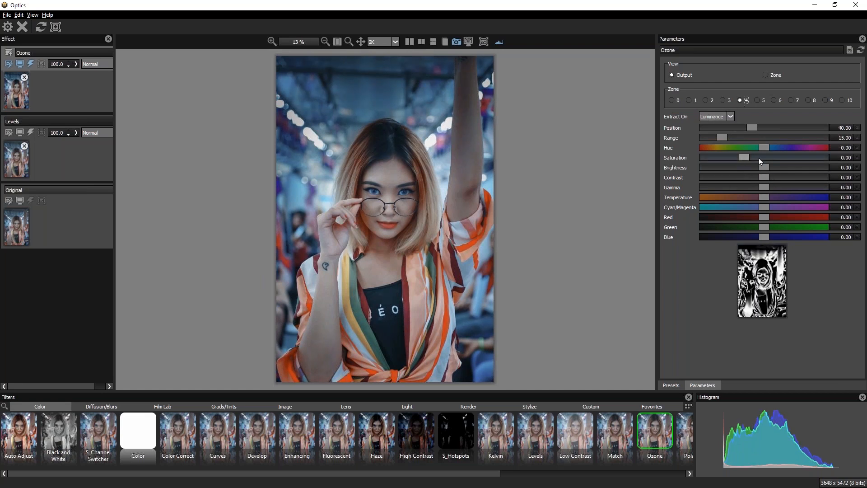
{"action": "left_click_drag", "start_coordinate": [766, 177], "coordinate": [773, 178]}
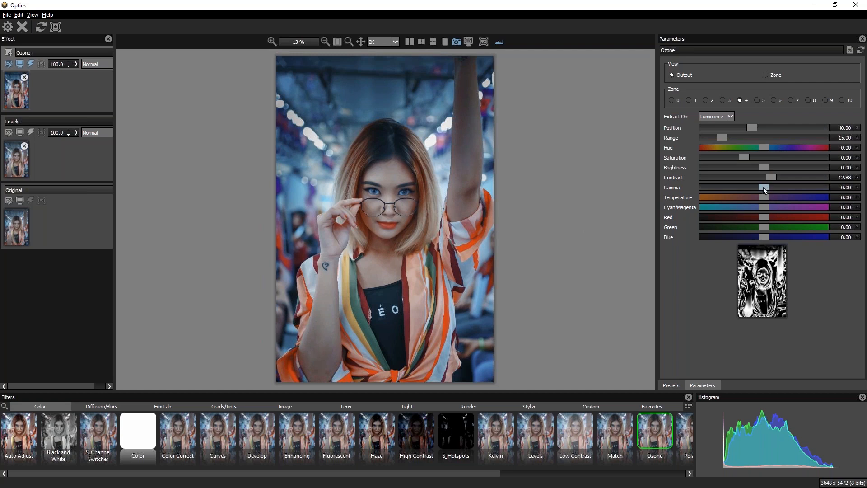
{"action": "left_click_drag", "start_coordinate": [759, 187], "coordinate": [763, 187]}
Adjust Contrast and Gamma for Ozone zone 5, and increase the Contrast for zone 6.
{"action": "left_click", "coordinate": [756, 101]}
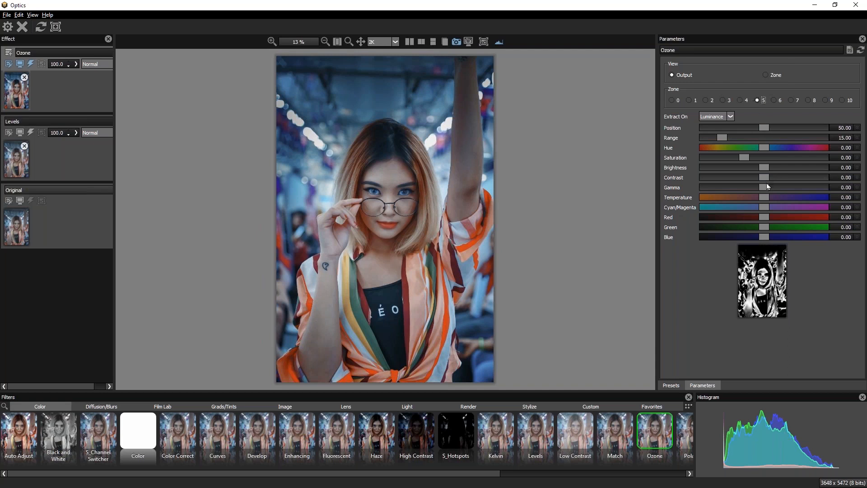
{"action": "mouse_move", "coordinate": [767, 177]}
{"action": "left_mouse_down"}
{"action": "mouse_move", "coordinate": [775, 179]}
{"action": "mouse_move", "coordinate": [763, 187]}
{"action": "left_mouse_up"}
{"action": "left_click", "coordinate": [774, 99]}
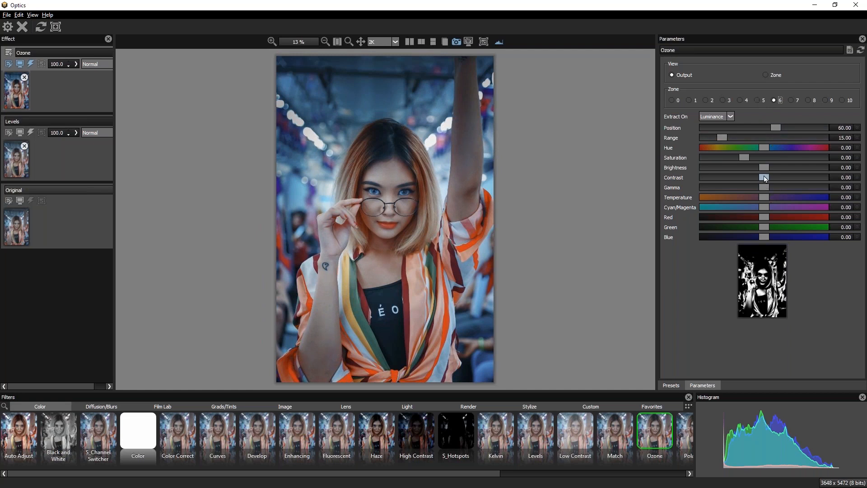
{"action": "mouse_move", "coordinate": [765, 178]}
{"action": "left_mouse_down"}
{"action": "mouse_move", "coordinate": [791, 177]}
{"action": "mouse_move", "coordinate": [769, 177]}
{"action": "mouse_move", "coordinate": [781, 177]}
{"action": "left_mouse_up"}
Fine-tune the Gamma and Saturation of Ozone zone 7.
{"action": "left_click", "coordinate": [791, 100]}
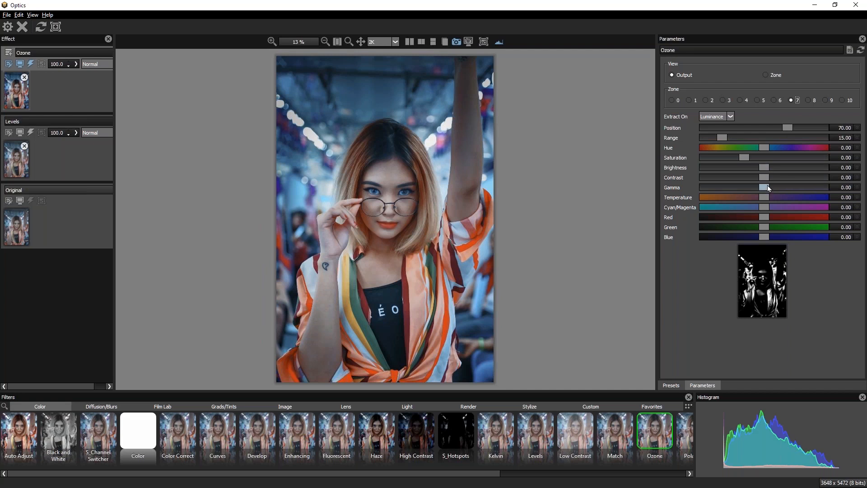
{"action": "mouse_move", "coordinate": [766, 188]}
{"action": "left_mouse_down"}
{"action": "mouse_move", "coordinate": [775, 187]}
{"action": "mouse_move", "coordinate": [765, 187]}
{"action": "left_mouse_up"}
{"action": "mouse_move", "coordinate": [747, 157]}
{"action": "left_mouse_down"}
{"action": "mouse_move", "coordinate": [756, 157]}
{"action": "mouse_move", "coordinate": [746, 157]}
{"action": "left_mouse_up"}
Set Gamma to 28.79 for Ozone zone 8, and Gamma to 30.30 with Brightness 21.21 for zone 9.
{"action": "left_click", "coordinate": [808, 100]}
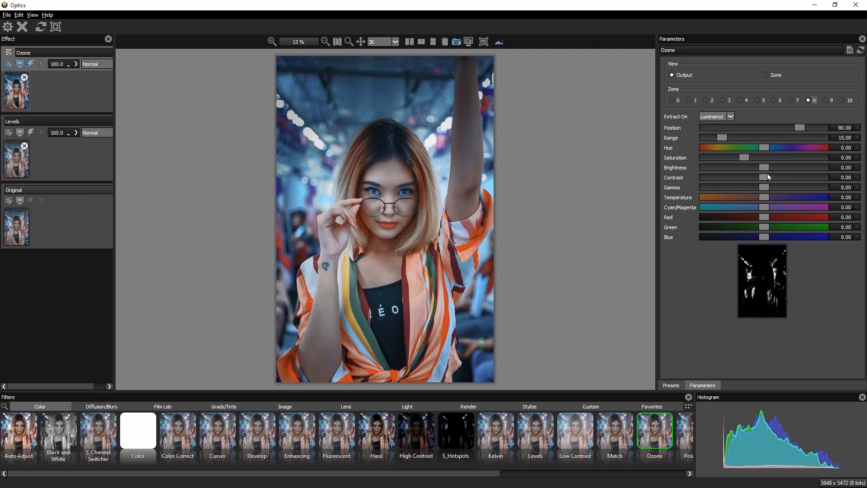
{"action": "left_click_drag", "start_coordinate": [766, 189], "coordinate": [789, 190]}
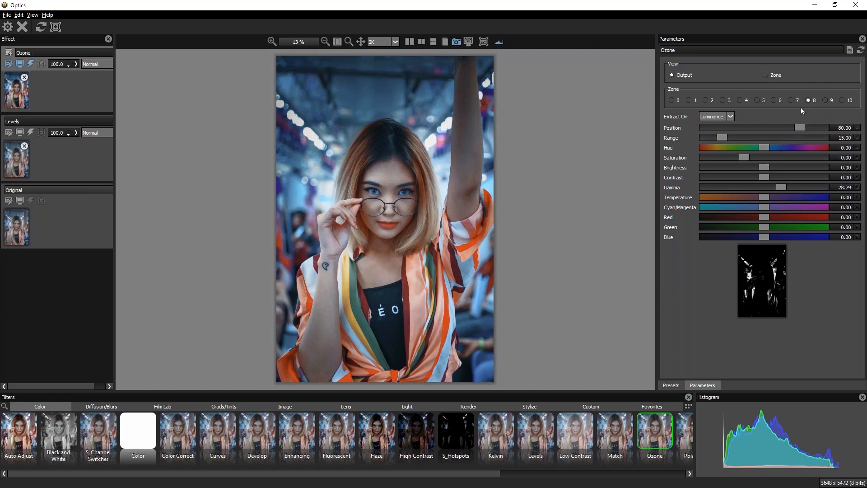
{"action": "left_click", "coordinate": [825, 100]}
{"action": "left_click_drag", "start_coordinate": [766, 189], "coordinate": [780, 166]}
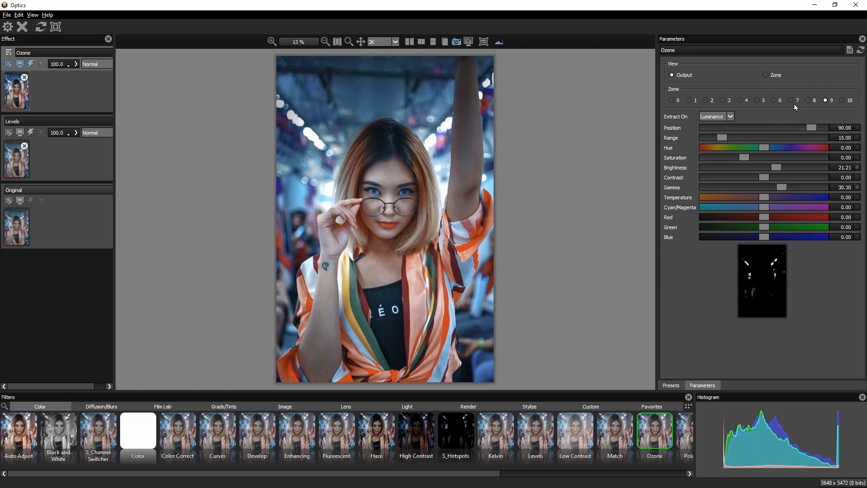
For Ozone zone 10, test the Brightness slider at its minimum and set Brightness to 32.58.
{"action": "left_click", "coordinate": [842, 100]}
{"action": "left_click_drag", "start_coordinate": [766, 167], "coordinate": [478, 208]}
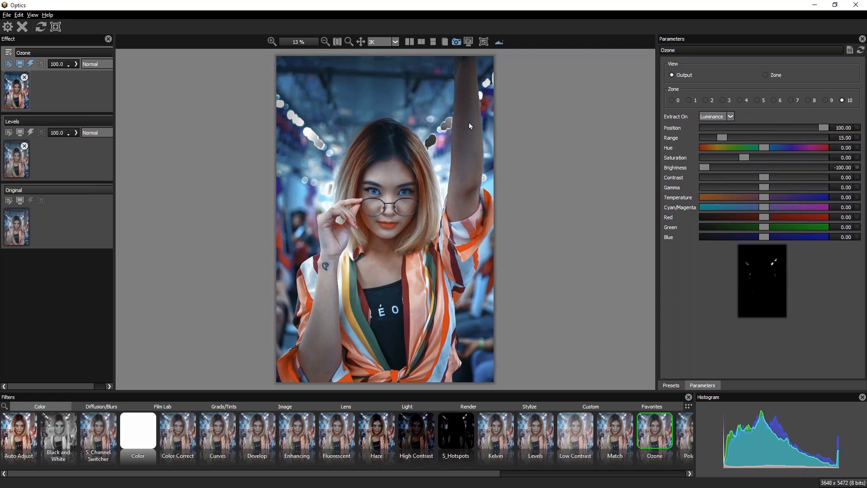
{"action": "left_click_drag", "start_coordinate": [704, 167], "coordinate": [782, 167]}
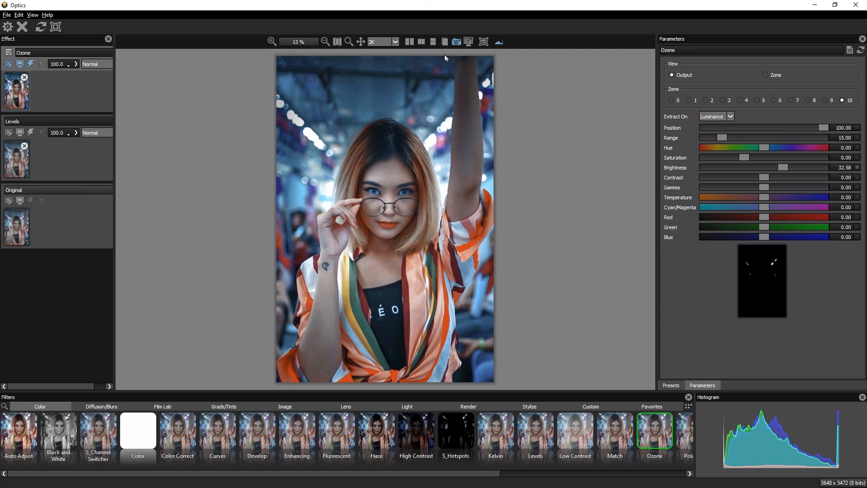
Compare the graded photo with the original using the side-by-side and split comparison views, sweeping the divider across the image.
{"action": "left_click", "coordinate": [421, 42]}
{"action": "mouse_move", "coordinate": [274, 52]}
{"action": "left_mouse_down"}
{"action": "mouse_move", "coordinate": [552, 10]}
{"action": "mouse_move", "coordinate": [242, 29]}
{"action": "mouse_move", "coordinate": [509, 28]}
{"action": "mouse_move", "coordinate": [207, 29]}
{"action": "left_mouse_up"}
{"action": "left_click", "coordinate": [433, 41]}
{"action": "left_click", "coordinate": [470, 45]}
{"action": "left_click_drag", "start_coordinate": [273, 56], "coordinate": [537, 4]}
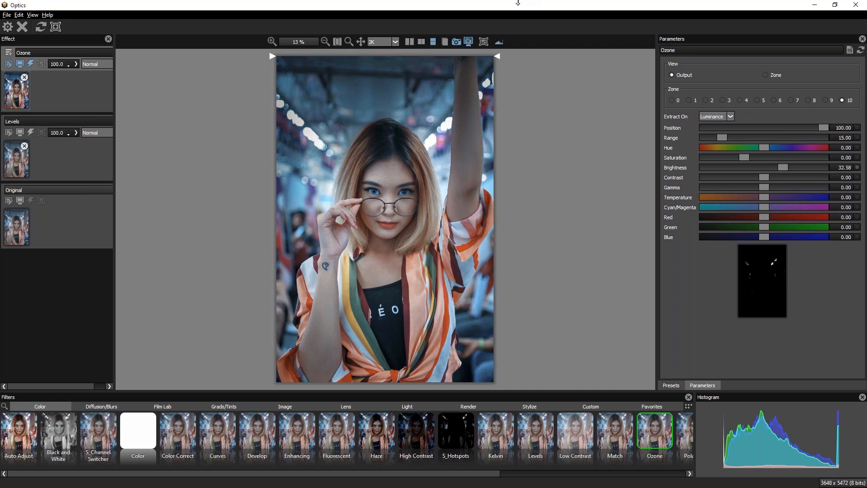
{"action": "left_click_drag", "start_coordinate": [501, 2], "coordinate": [242, 3]}
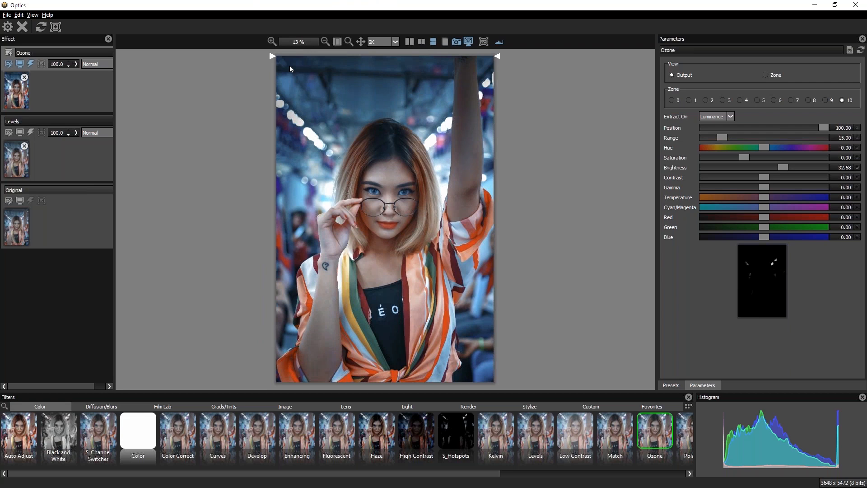
{"action": "mouse_move", "coordinate": [272, 54]}
{"action": "left_mouse_down"}
{"action": "mouse_move", "coordinate": [276, 14]}
{"action": "mouse_move", "coordinate": [448, 2]}
{"action": "mouse_move", "coordinate": [300, 3]}
{"action": "mouse_move", "coordinate": [483, 2]}
{"action": "mouse_move", "coordinate": [238, 2]}
{"action": "left_mouse_up"}
{"action": "left_click_drag", "start_coordinate": [271, 56], "coordinate": [257, 2]}
Add a new effect layer above Ozone and apply the S_BleachBypass filter from the Film Lab category.
{"action": "left_click", "coordinate": [8, 53]}
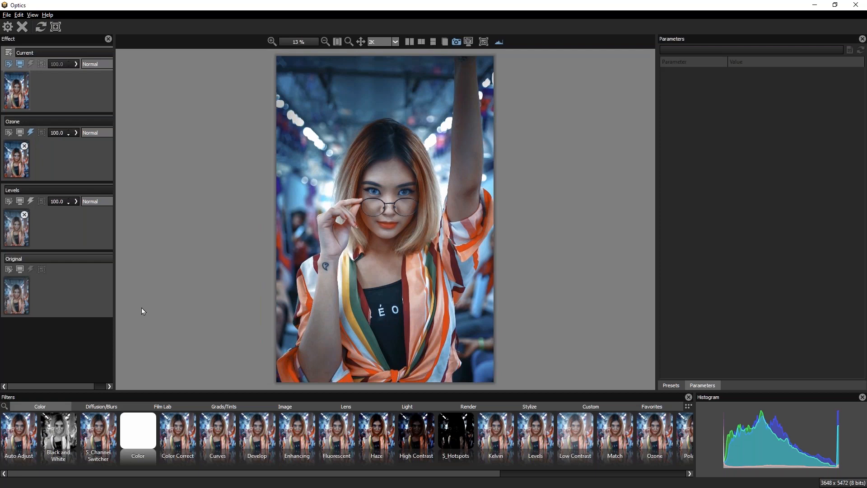
{"action": "left_click", "coordinate": [178, 406]}
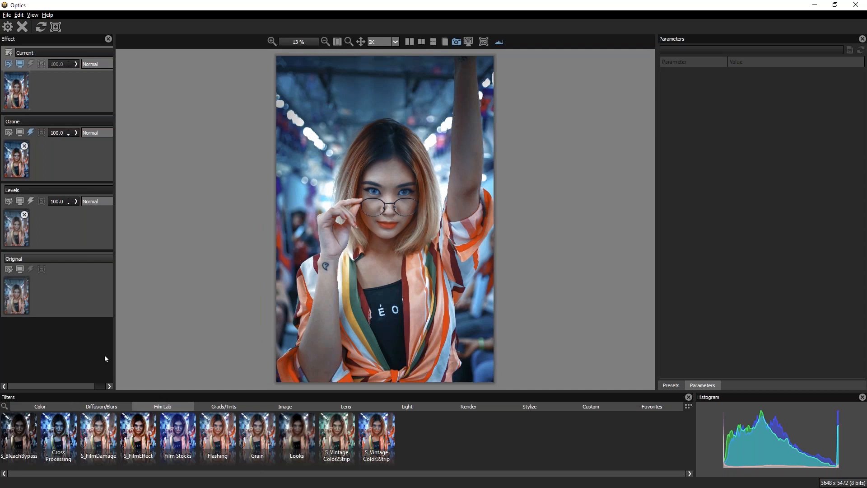
{"action": "left_click", "coordinate": [26, 439]}
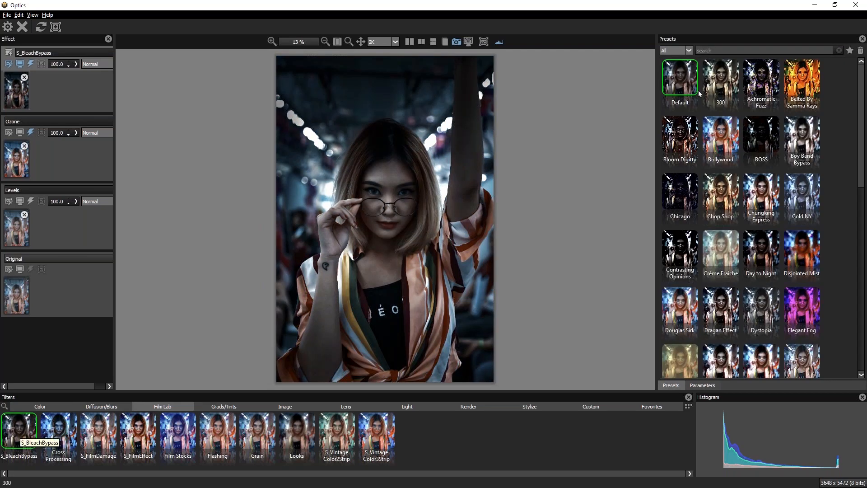
Preview several S_BleachBypass presets on the photo, including BOSS, Boy Band Bypass and Creme Fraiche.
{"action": "left_click", "coordinate": [721, 138]}
{"action": "left_click", "coordinate": [761, 135]}
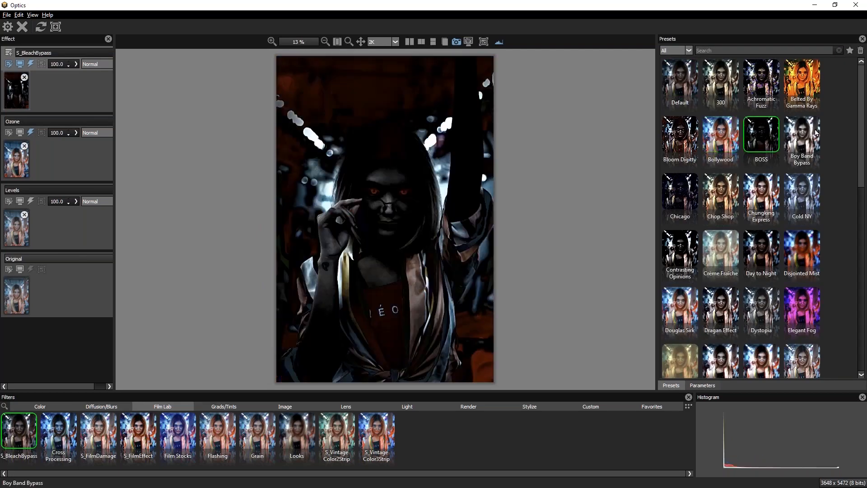
{"action": "left_click", "coordinate": [811, 140]}
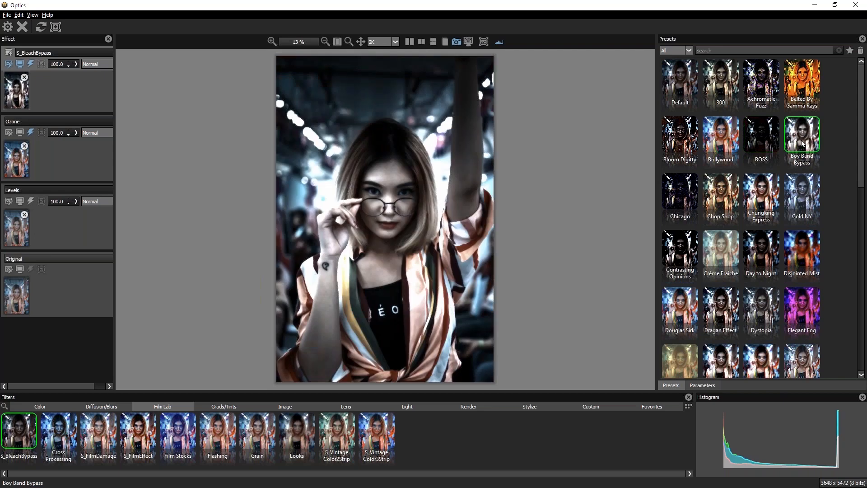
{"action": "left_click", "coordinate": [766, 143]}
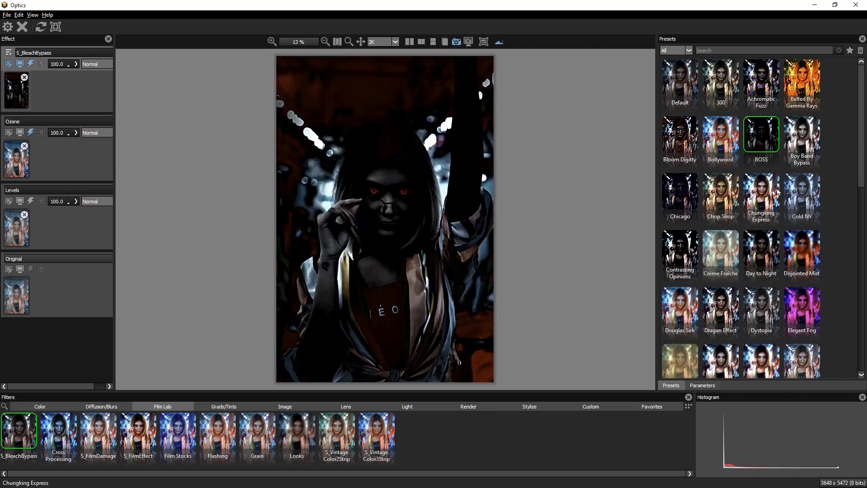
{"action": "left_click", "coordinate": [721, 192]}
{"action": "left_click", "coordinate": [680, 197]}
{"action": "left_click", "coordinate": [692, 249]}
{"action": "left_click", "coordinate": [726, 251]}
{"action": "left_click", "coordinate": [768, 257]}
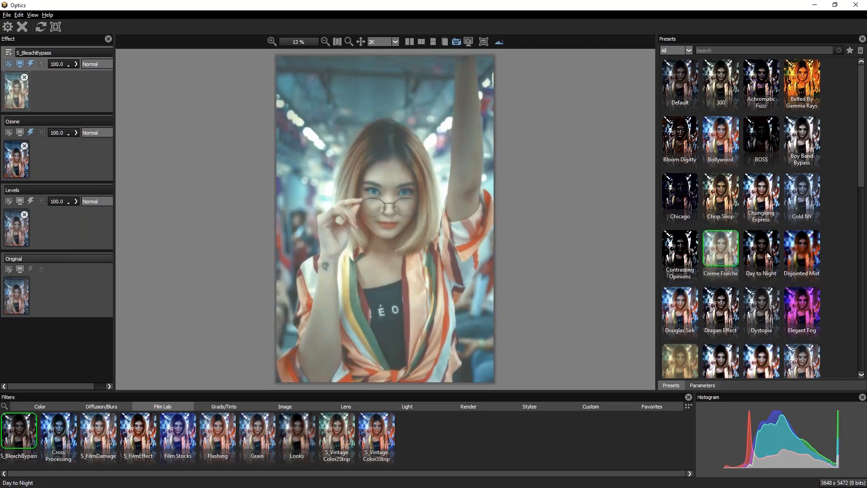
Try the Disjointed Mist and Belted By Gamma Rays presets of S_BleachBypass, and return to the Default preset.
{"action": "left_click", "coordinate": [772, 316]}
{"action": "left_click", "coordinate": [800, 199]}
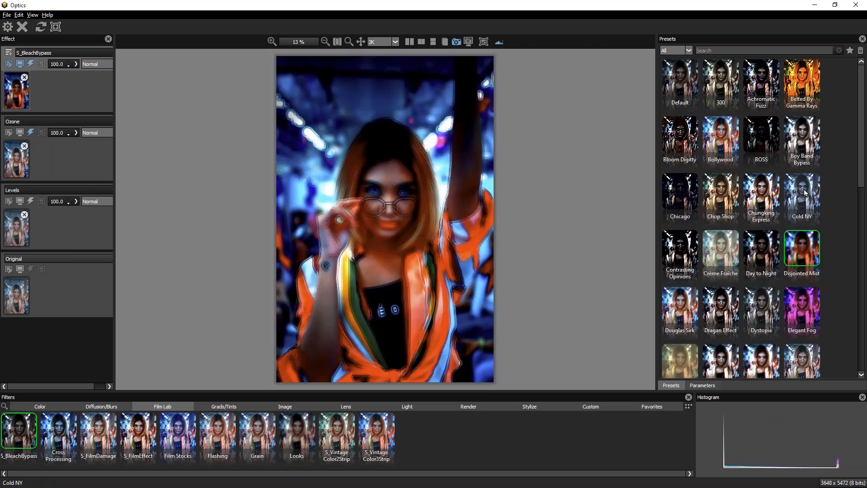
{"action": "left_click", "coordinate": [805, 82]}
{"action": "mouse_move", "coordinate": [861, 135]}
{"action": "left_mouse_down"}
{"action": "mouse_move", "coordinate": [865, 339]}
{"action": "mouse_move", "coordinate": [860, 135]}
{"action": "left_mouse_up"}
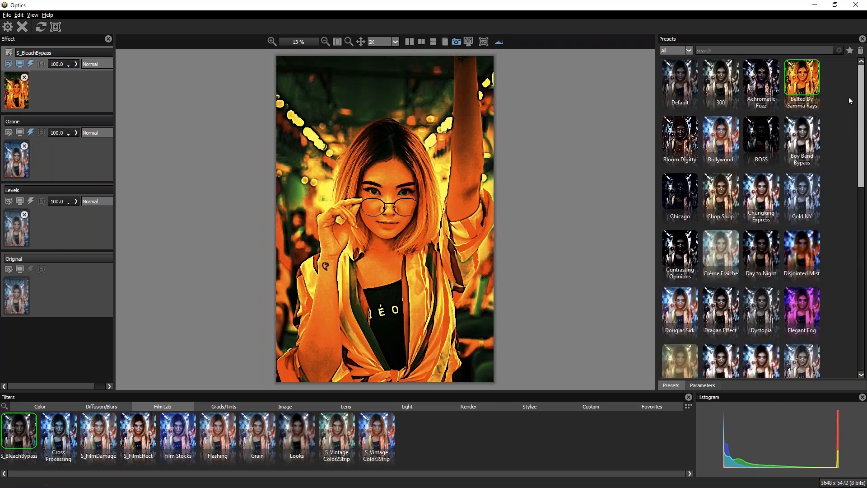
{"action": "left_click", "coordinate": [689, 90]}
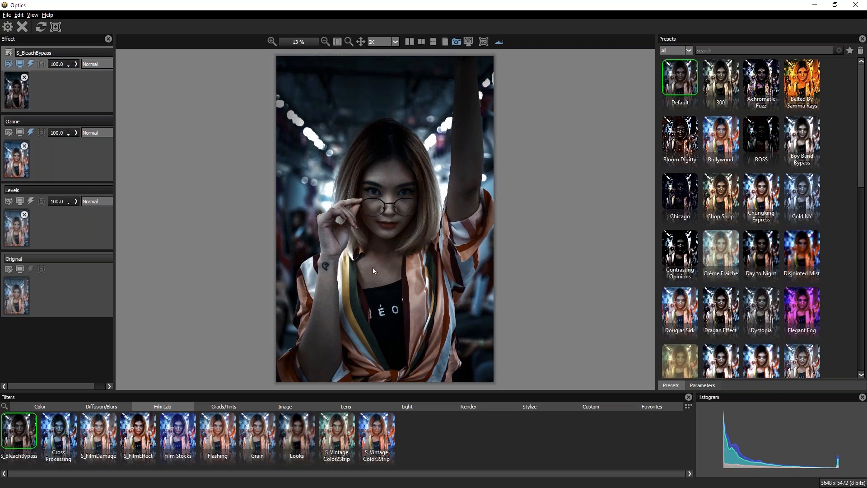
Replace the bleach bypass with the Cross Processing filter and compare its presets, ending on Cross Processing 4.
{"action": "left_click", "coordinate": [60, 435]}
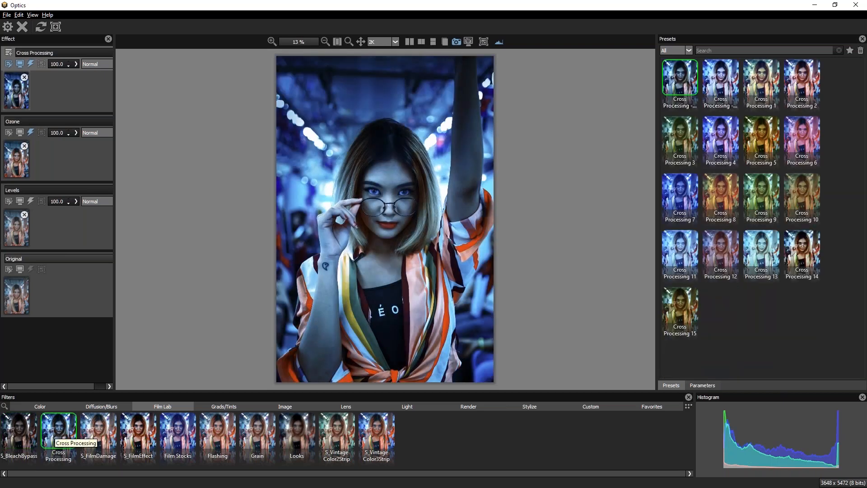
{"action": "left_click", "coordinate": [721, 79]}
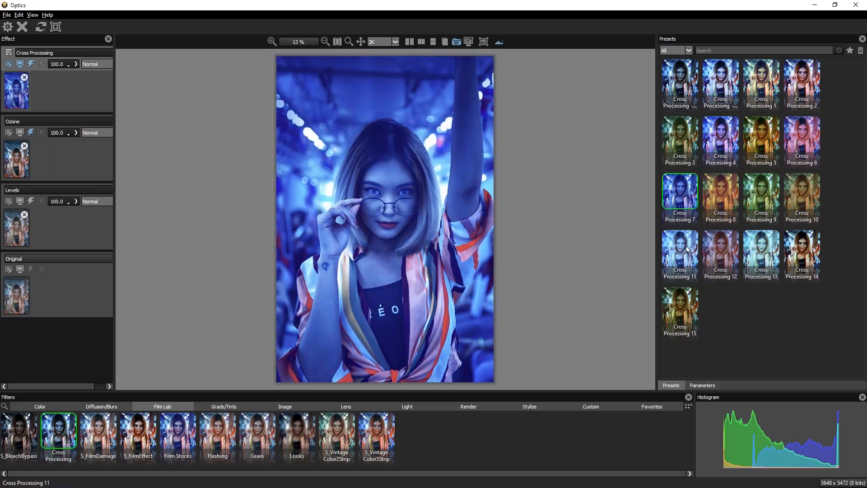
{"action": "left_click", "coordinate": [721, 236]}
{"action": "left_click", "coordinate": [680, 192]}
{"action": "left_click", "coordinate": [722, 139]}
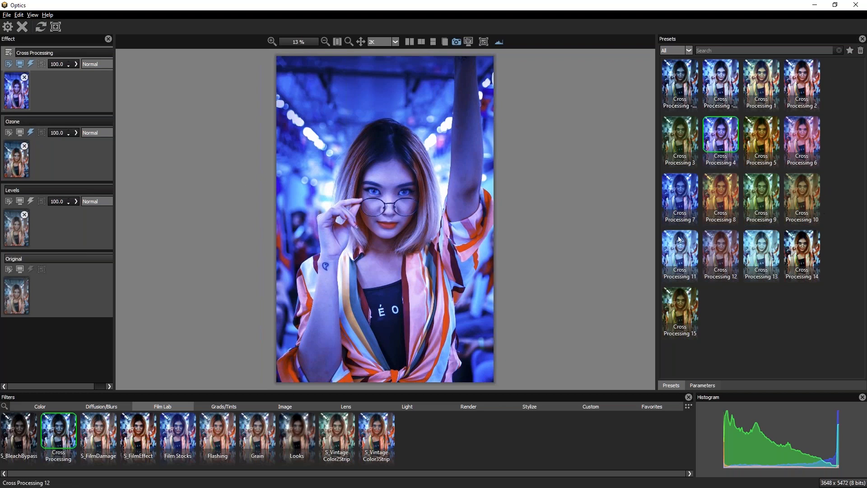
{"action": "left_click", "coordinate": [683, 82]}
{"action": "left_click", "coordinate": [713, 80]}
{"action": "left_click", "coordinate": [715, 156]}
{"action": "left_click", "coordinate": [683, 142]}
{"action": "left_click", "coordinate": [719, 132]}
Set the opacity of the Cross Processing layer to 50.
{"action": "left_click_drag", "start_coordinate": [66, 64], "coordinate": [47, 66]}
{"action": "left_click", "coordinate": [65, 64]}
{"action": "left_click_drag", "start_coordinate": [63, 64], "coordinate": [50, 64]}
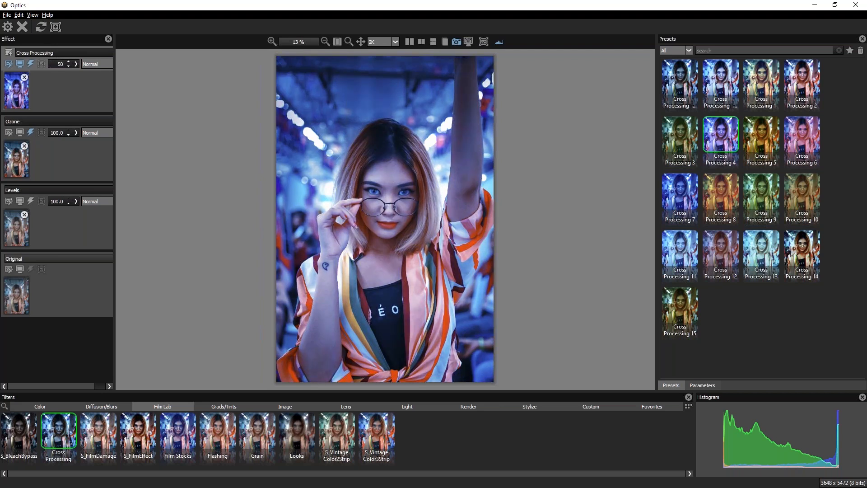
{"action": "type", "text": "50"}
{"action": "key", "text": "Return"}
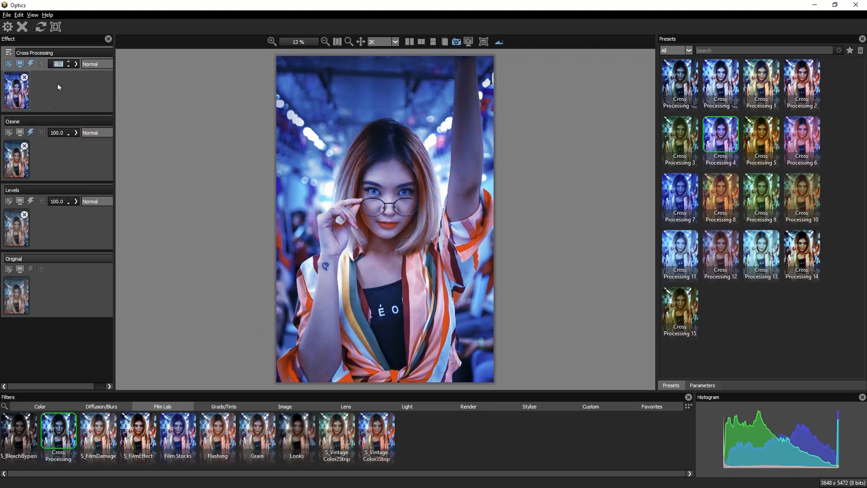
Try the Cross Processing 8, 12 and 15 presets at the reduced opacity.
{"action": "left_click", "coordinate": [715, 186]}
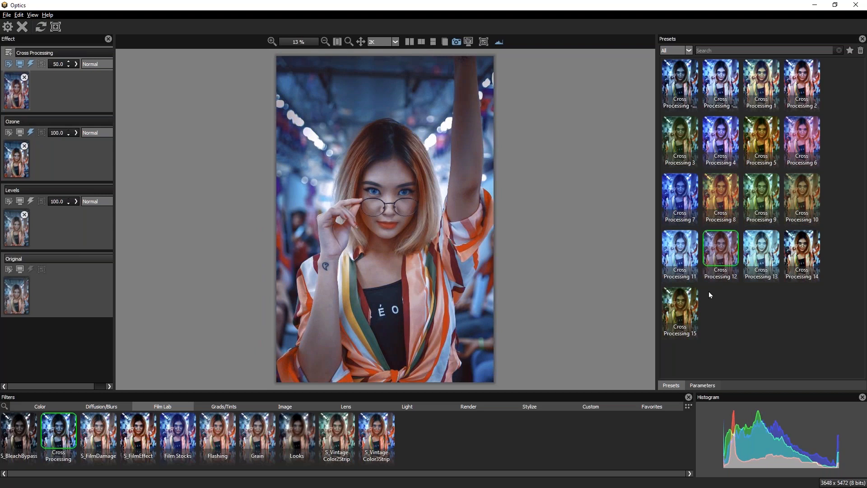
{"action": "left_click", "coordinate": [694, 299]}
{"action": "left_click", "coordinate": [720, 209]}
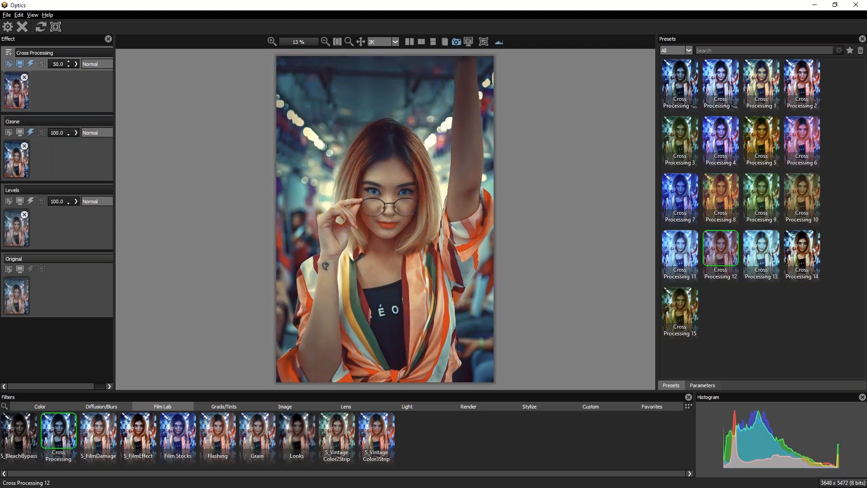
{"action": "left_click", "coordinate": [731, 251]}
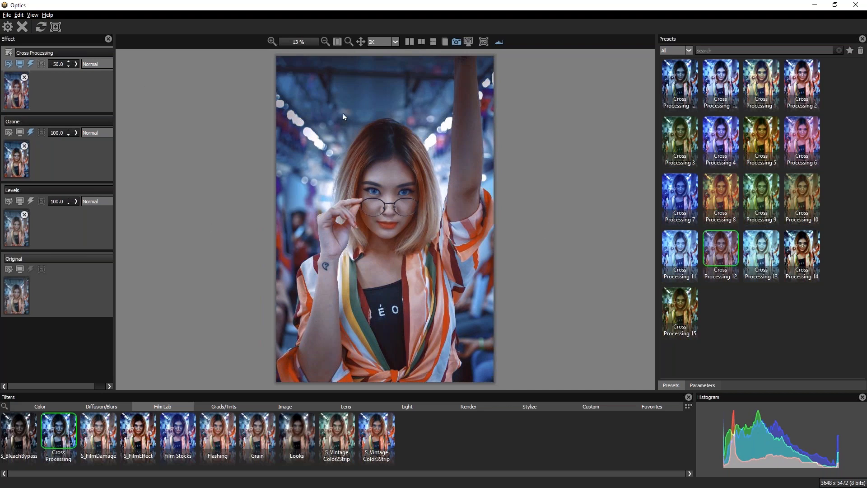
Compare further Cross Processing presets on the photo, including 14, 10, 6, 5 and 2.
{"action": "left_click", "coordinate": [808, 251]}
{"action": "left_click", "coordinate": [810, 209]}
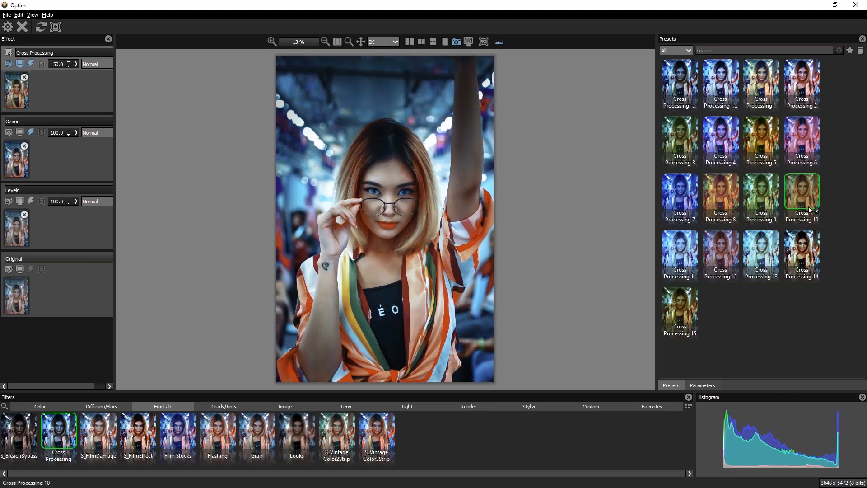
{"action": "left_click", "coordinate": [808, 148]}
{"action": "left_click", "coordinate": [773, 142]}
{"action": "left_click", "coordinate": [796, 89]}
{"action": "left_click", "coordinate": [772, 131]}
{"action": "left_click", "coordinate": [801, 93]}
Mark the Cross Processing 8 and Cross Processing 2 presets as favorites, leaving Cross Processing 2 applied.
{"action": "left_click", "coordinate": [729, 198]}
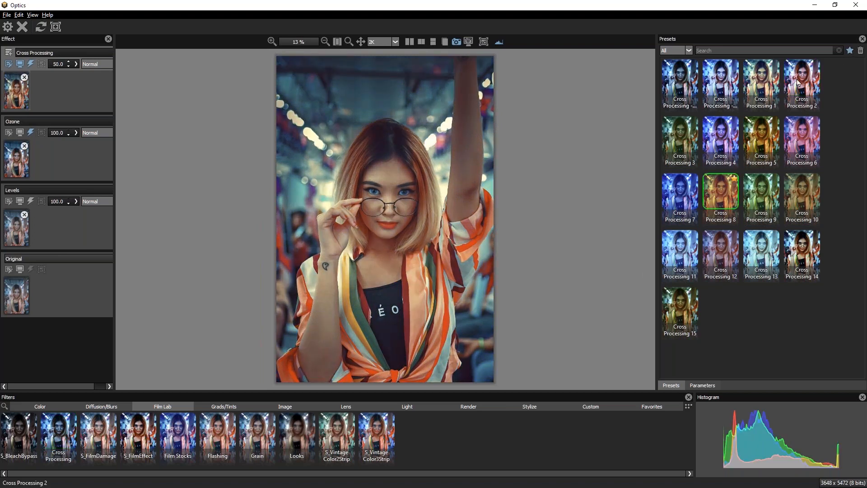
{"action": "left_click", "coordinate": [806, 99]}
{"action": "left_click", "coordinate": [849, 50]}
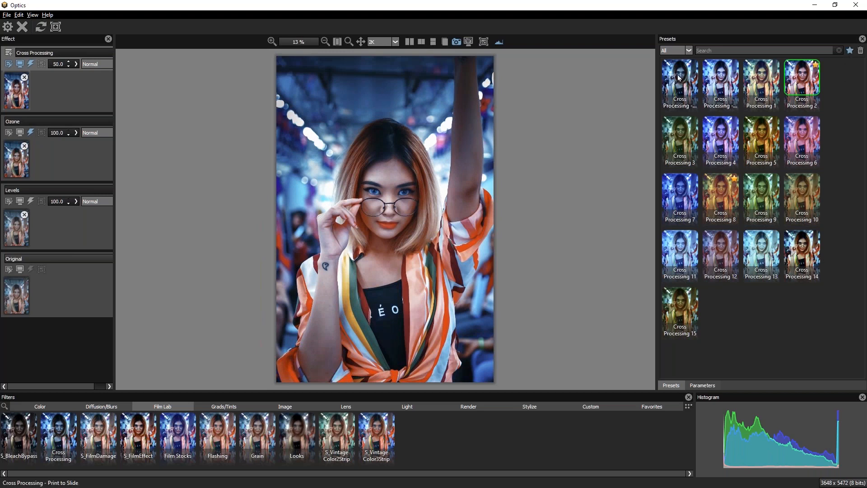
View the Cross Processing presets by the Favorites and Custom categories, and show All presets again.
{"action": "left_click", "coordinate": [680, 51]}
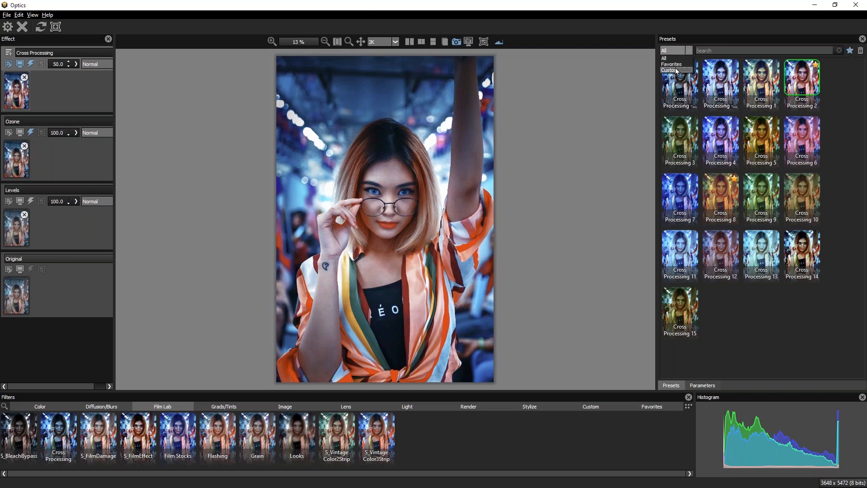
{"action": "left_click", "coordinate": [674, 59]}
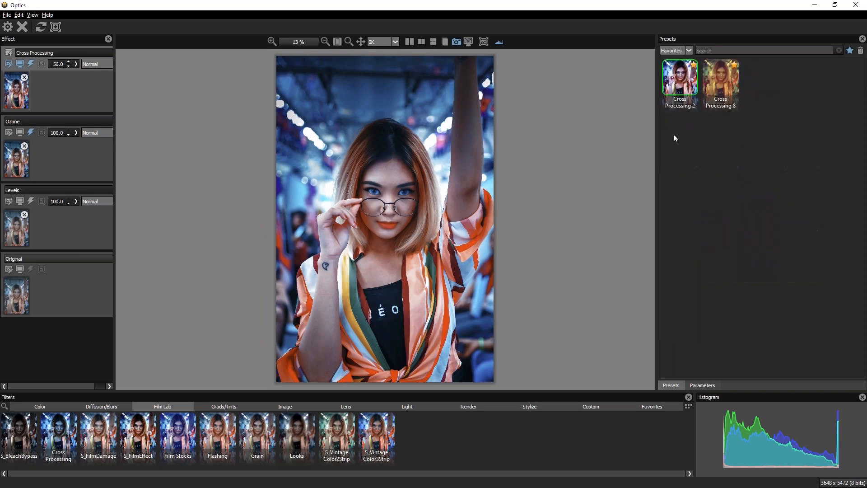
{"action": "left_click", "coordinate": [677, 51]}
{"action": "left_click", "coordinate": [676, 71]}
{"action": "left_click", "coordinate": [682, 51]}
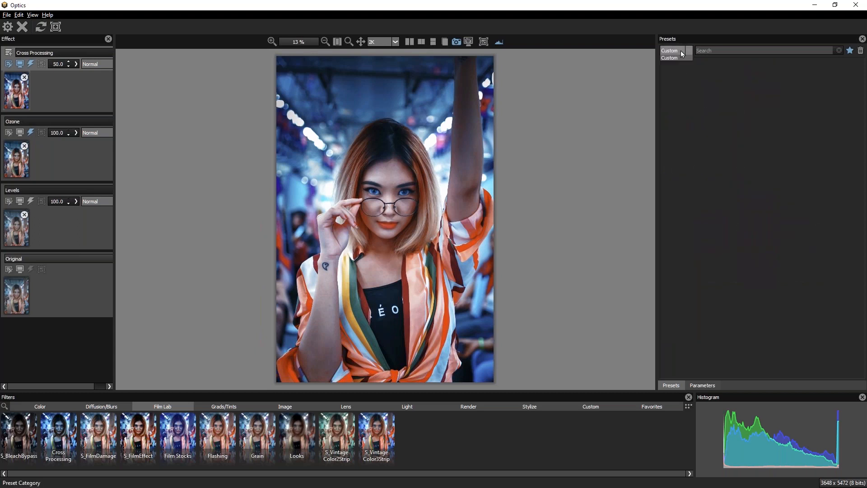
{"action": "left_click", "coordinate": [673, 56]}
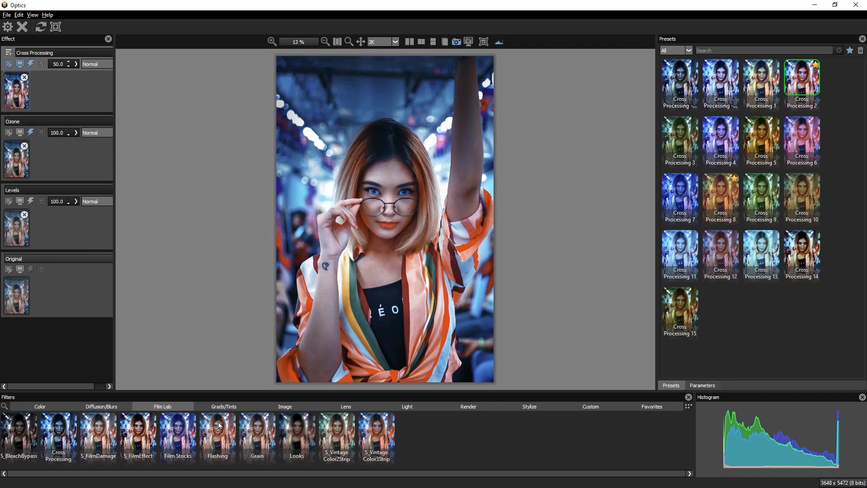
Replace Cross Processing with Film Stocks, try the S_FilmEffect filter, and return to Film Stocks with the Agfa Optima preset.
{"action": "left_click", "coordinate": [176, 430]}
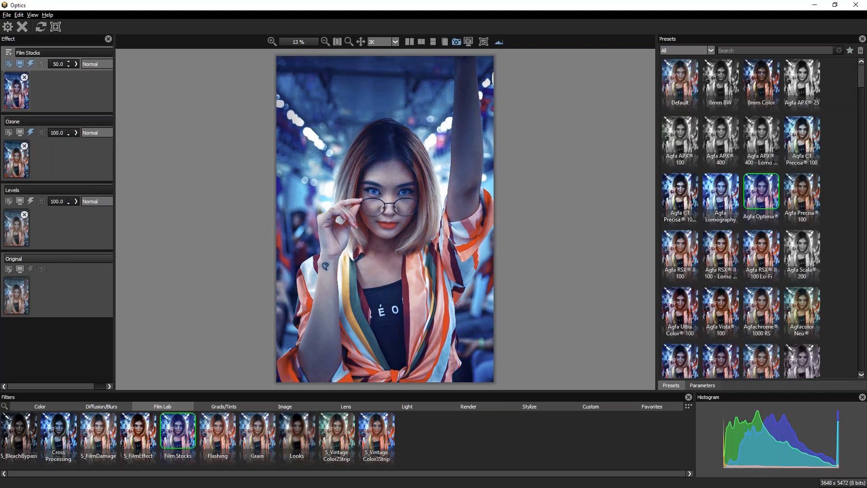
{"action": "left_click", "coordinate": [143, 440]}
{"action": "left_click_drag", "start_coordinate": [859, 126], "coordinate": [841, 5]}
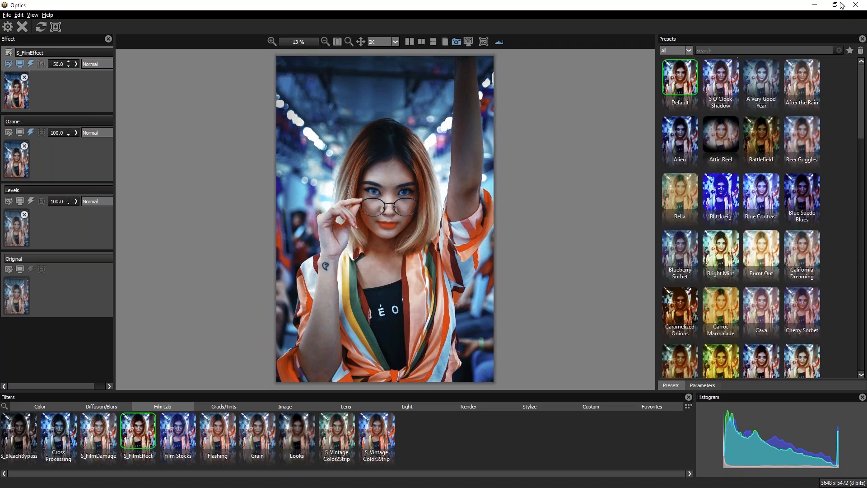
{"action": "left_click", "coordinate": [183, 436]}
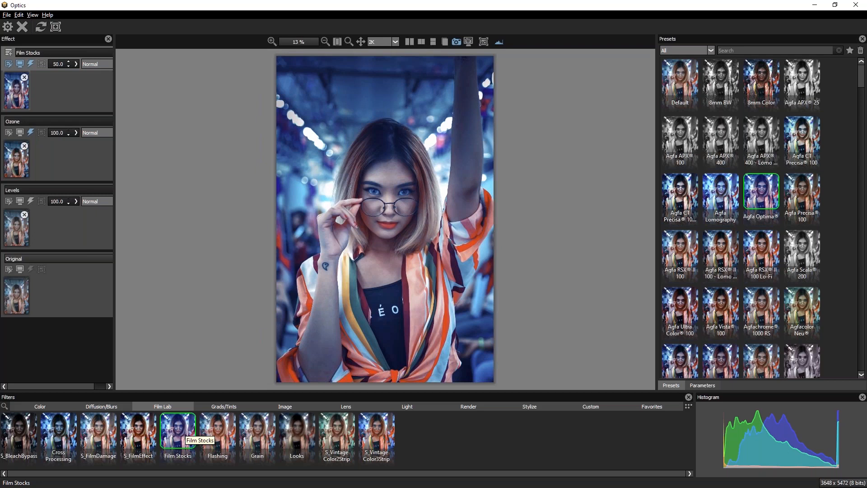
Check the Film Stocks layer at an opacity of 100, and set its opacity back to 50.
{"action": "left_click", "coordinate": [76, 65]}
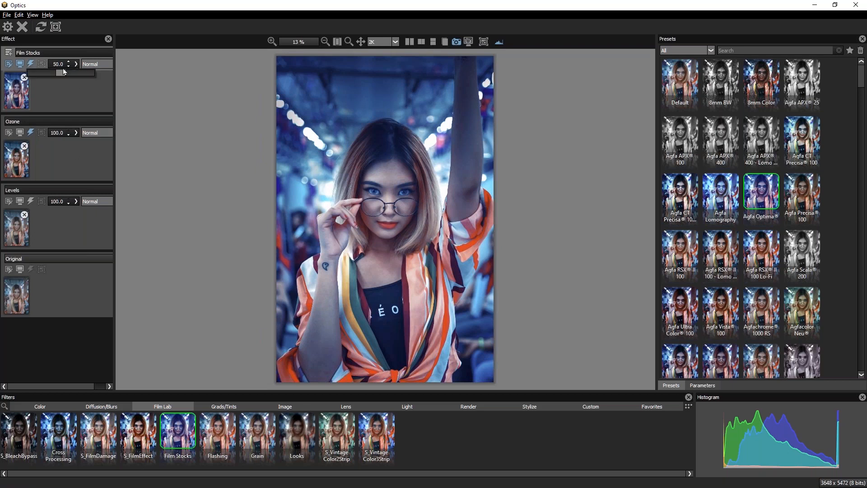
{"action": "left_click_drag", "start_coordinate": [64, 71], "coordinate": [71, 75]}
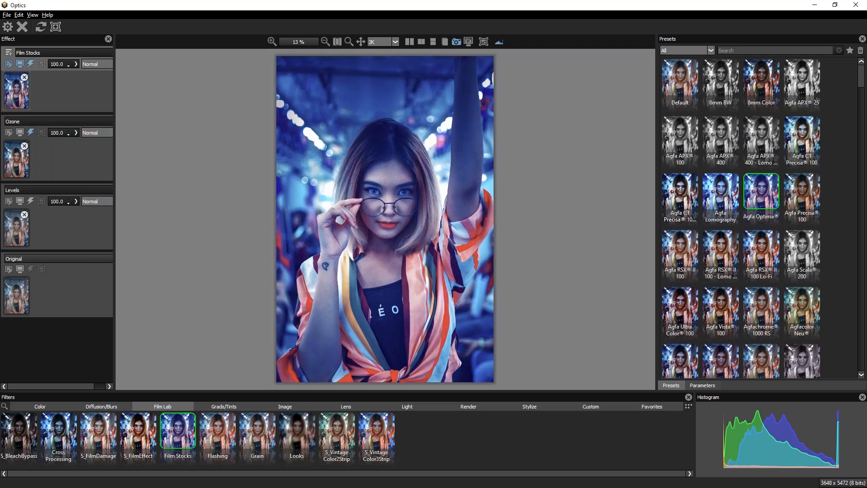
{"action": "double_click", "coordinate": [60, 66]}
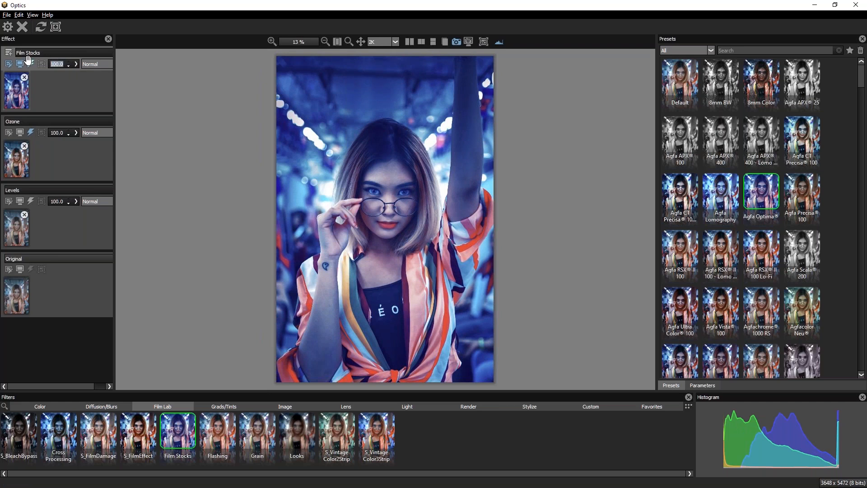
{"action": "type", "text": "50"}
{"action": "key", "text": "Return"}
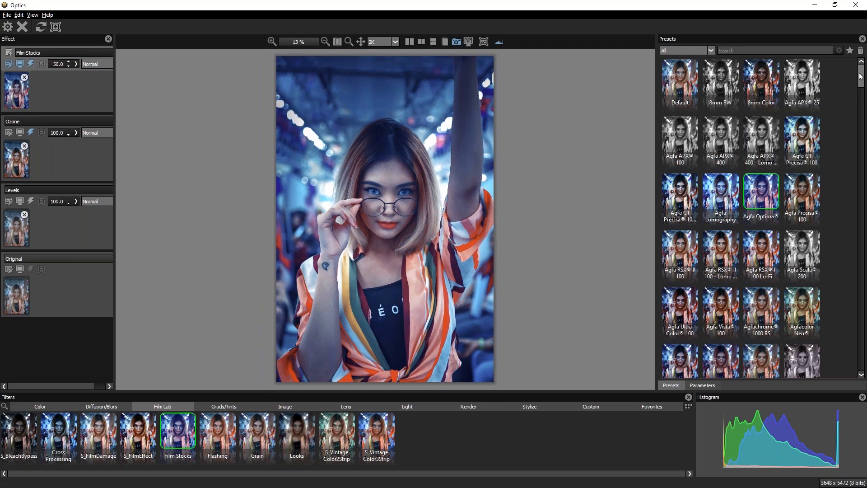
Limit the Film Stocks presets to Black & White Films, apply Ilford Delta 100, and set the layer's opacity to 100.
{"action": "left_click_drag", "start_coordinate": [862, 78], "coordinate": [697, 39]}
{"action": "left_click", "coordinate": [703, 54]}
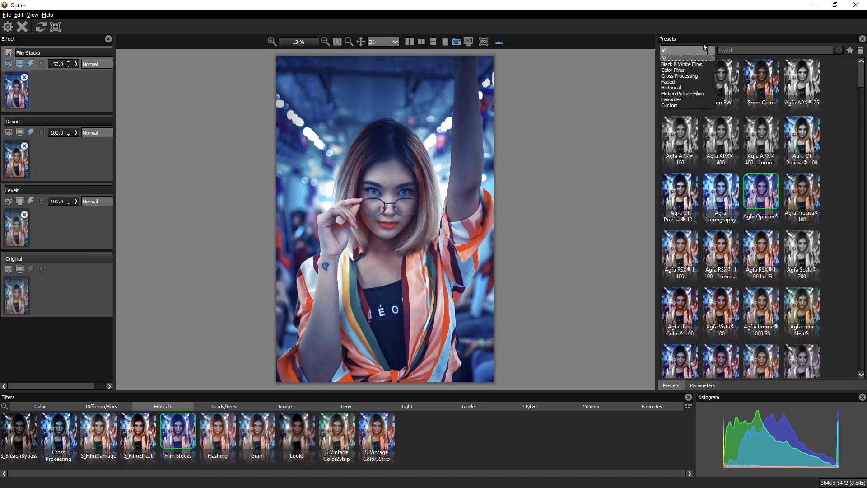
{"action": "left_click", "coordinate": [689, 66]}
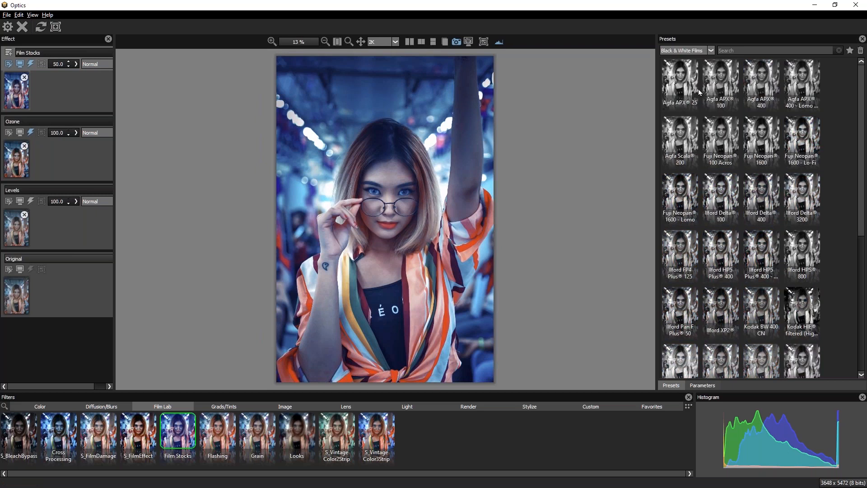
{"action": "left_click", "coordinate": [723, 135]}
{"action": "left_click", "coordinate": [733, 207]}
{"action": "left_click", "coordinate": [86, 64]}
{"action": "left_click", "coordinate": [76, 64]}
{"action": "left_click_drag", "start_coordinate": [61, 73], "coordinate": [94, 72]}
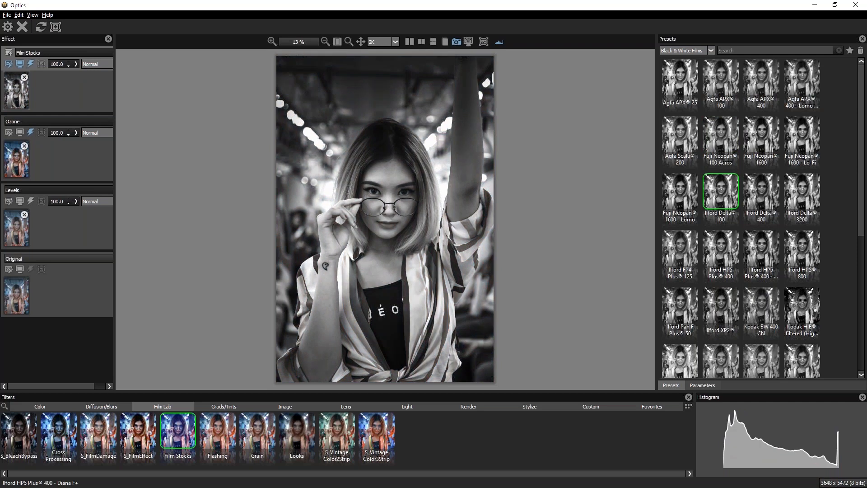
Try further black-and-white presets, including Kodak BW 400 CN, Kodak Technical Pan - Lo Con and Rollei Retro 100 Tonal.
{"action": "left_click", "coordinate": [761, 248]}
{"action": "left_click", "coordinate": [751, 304]}
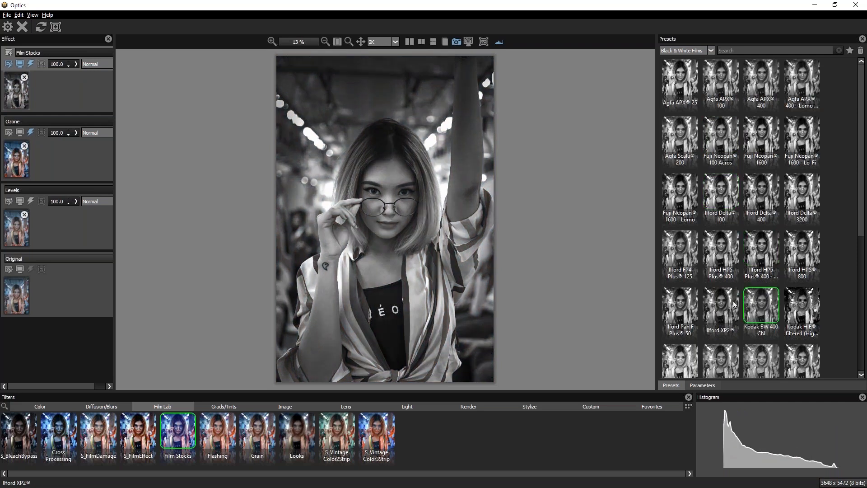
{"action": "left_click", "coordinate": [732, 357]}
{"action": "key", "text": "Down"}
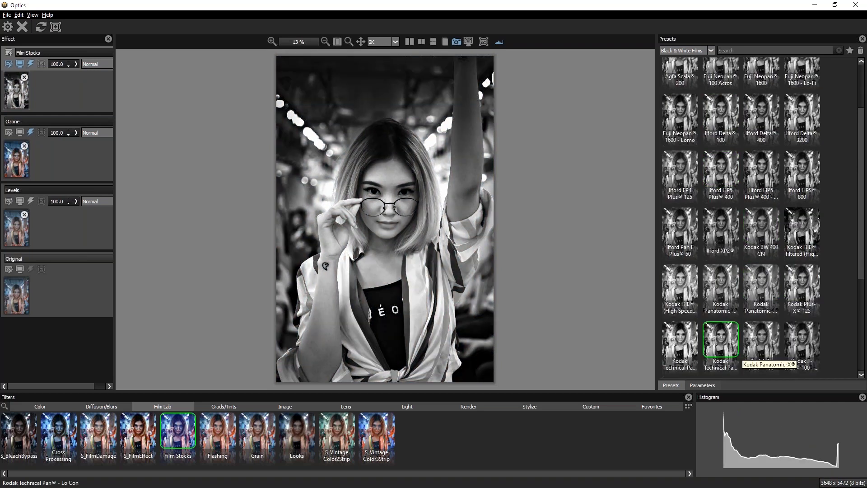
{"action": "key", "text": "Down"}
{"action": "key", "text": "Down"}
{"action": "key", "text": "Down"}
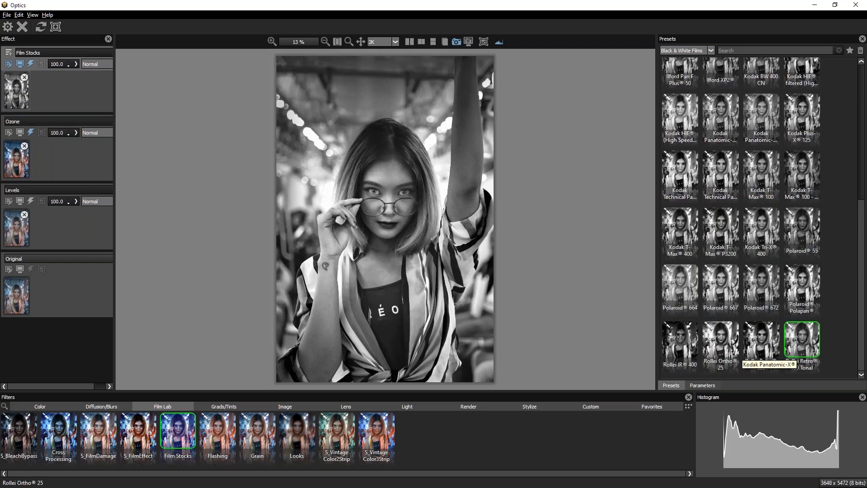
Compare the Polaroid 672 and Rollei Retro 100 Tonal presets, and return to Kodak Technical Pan - Lo Con.
{"action": "key", "text": "Up"}
{"action": "key", "text": "Down"}
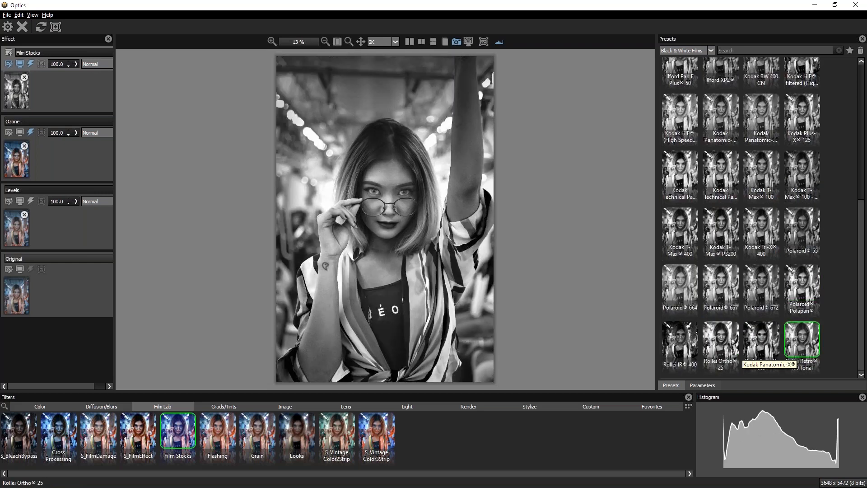
{"action": "key", "text": "Left"}
{"action": "key", "text": "Up"}
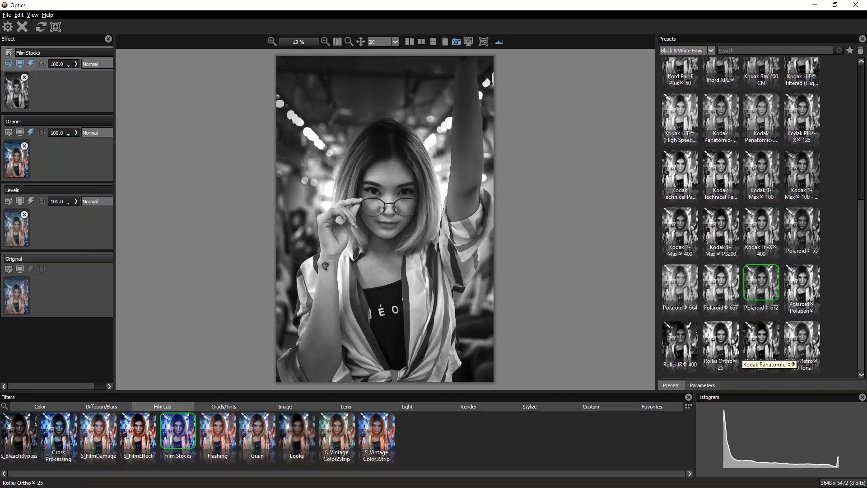
{"action": "key", "text": "Down"}
{"action": "key", "text": "Right"}
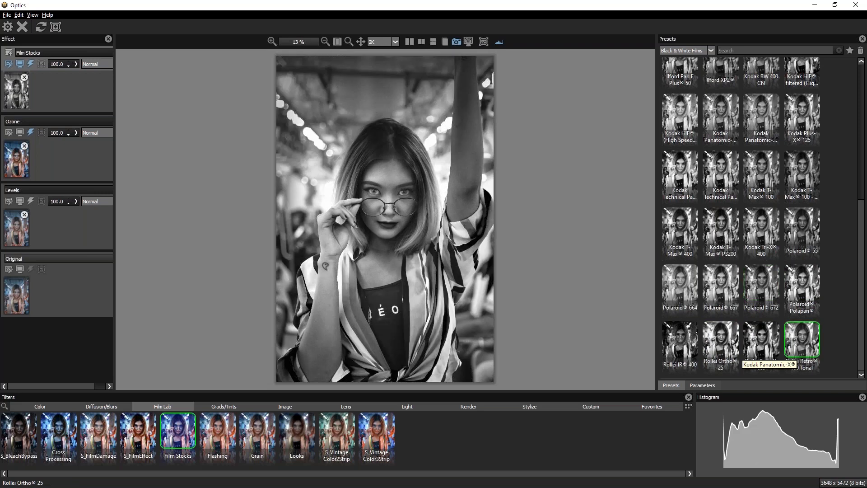
{"action": "left_click", "coordinate": [708, 182]}
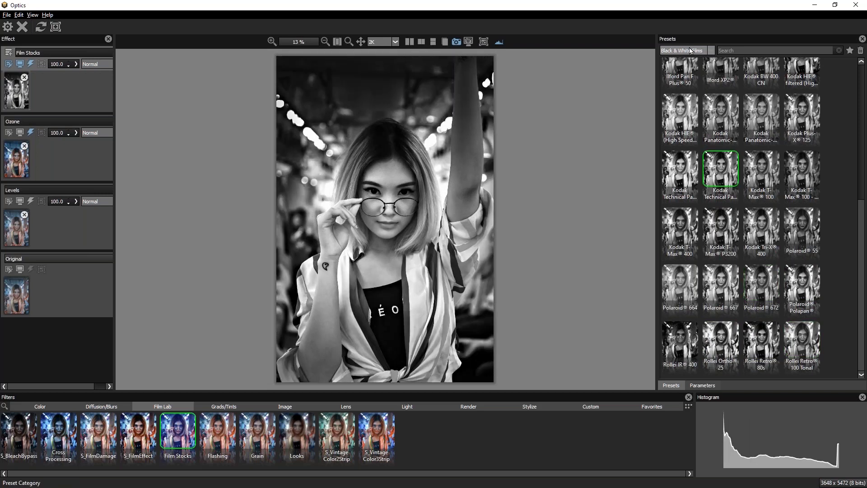
Try Kodak Elite Color 200 and Kodak Portra 400VC from Color Films, and Fuji F-500 8570 35mm from Motion Picture Films.
{"action": "left_click", "coordinate": [691, 51]}
{"action": "left_click", "coordinate": [702, 65]}
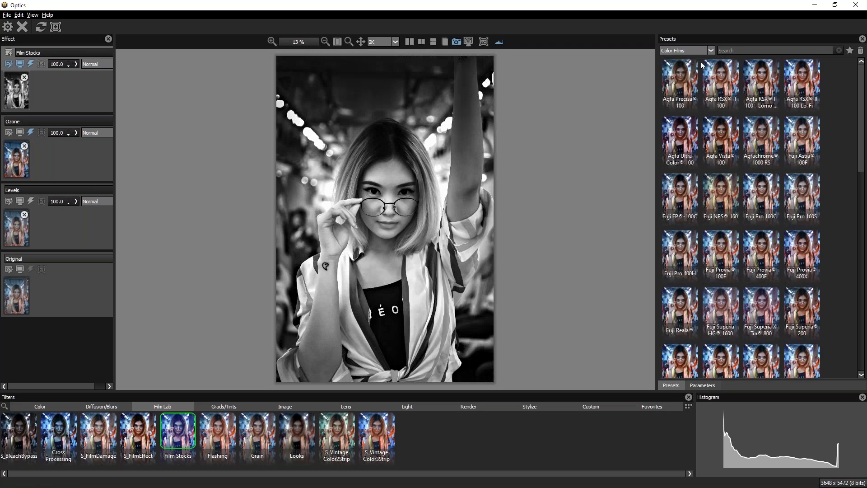
{"action": "scroll", "coordinate": [834, 117], "scroll_direction": "down", "scroll_amount": 10}
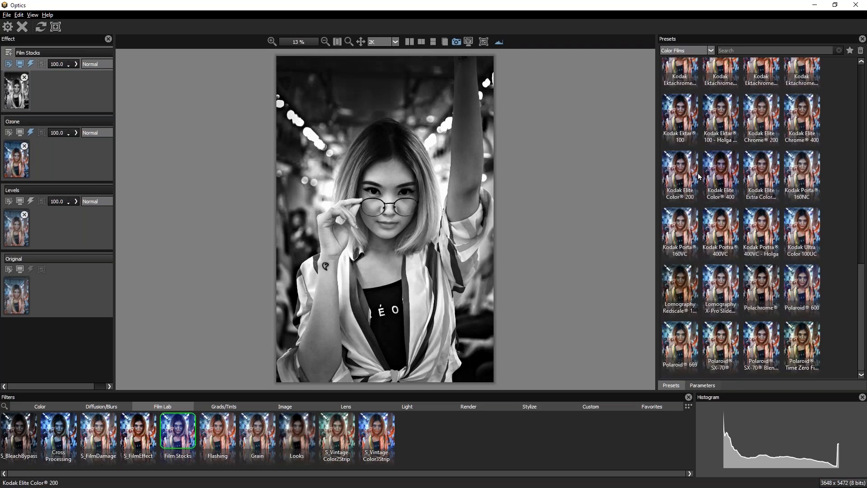
{"action": "left_click", "coordinate": [721, 167]}
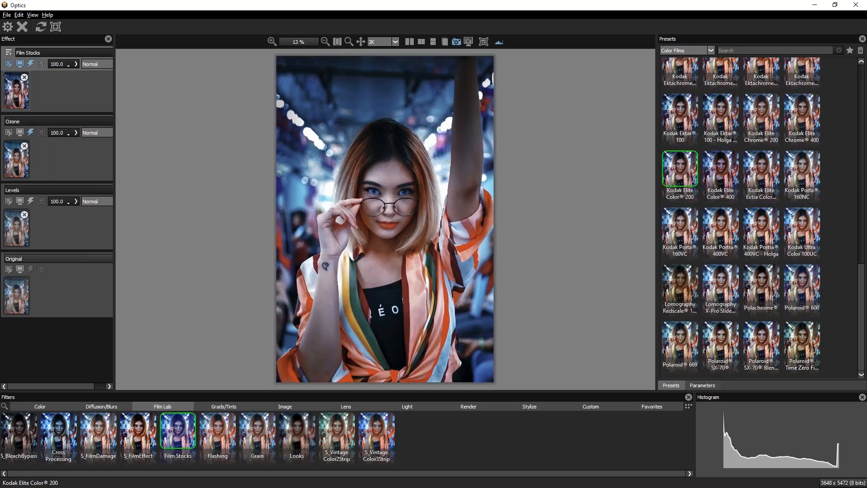
{"action": "left_click", "coordinate": [721, 225]}
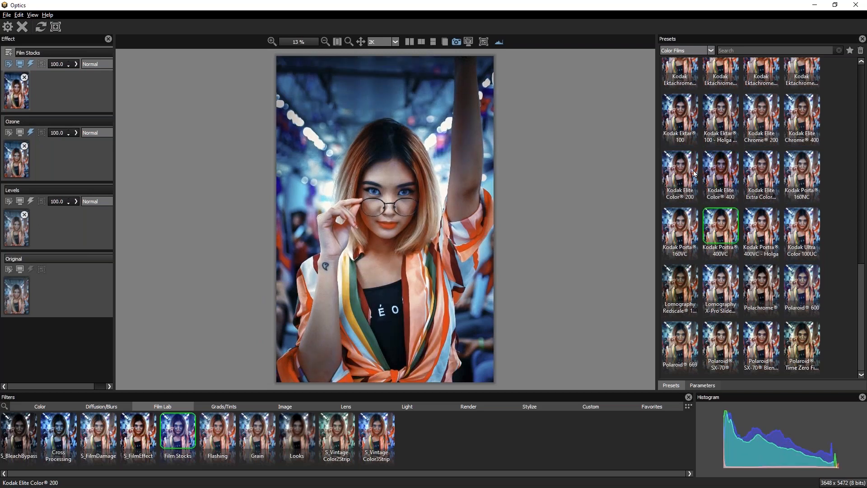
{"action": "left_click", "coordinate": [758, 229]}
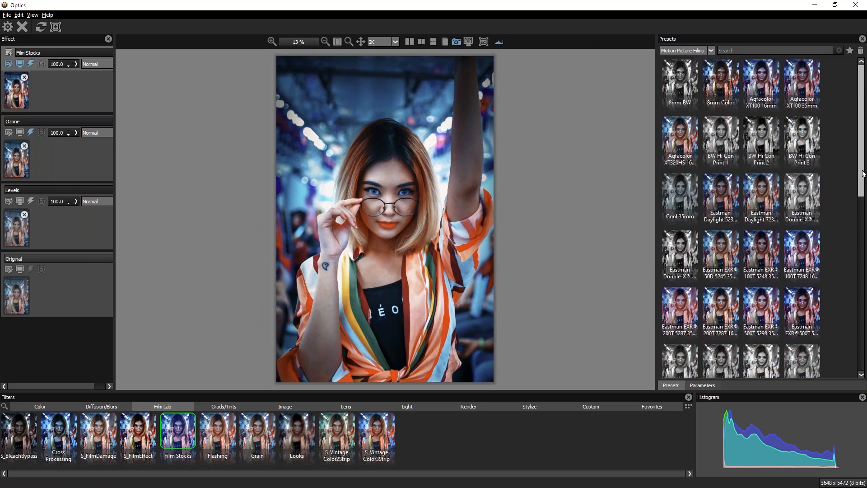
{"action": "left_click_drag", "start_coordinate": [860, 176], "coordinate": [858, 348]}
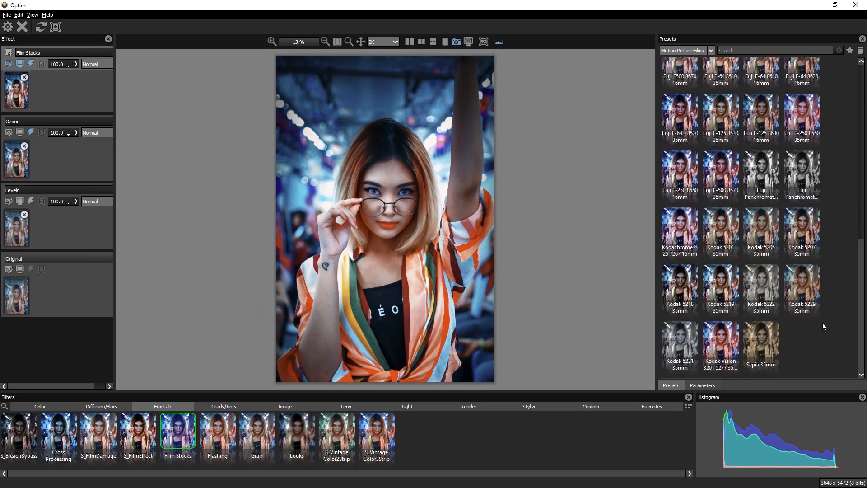
{"action": "left_click", "coordinate": [720, 168]}
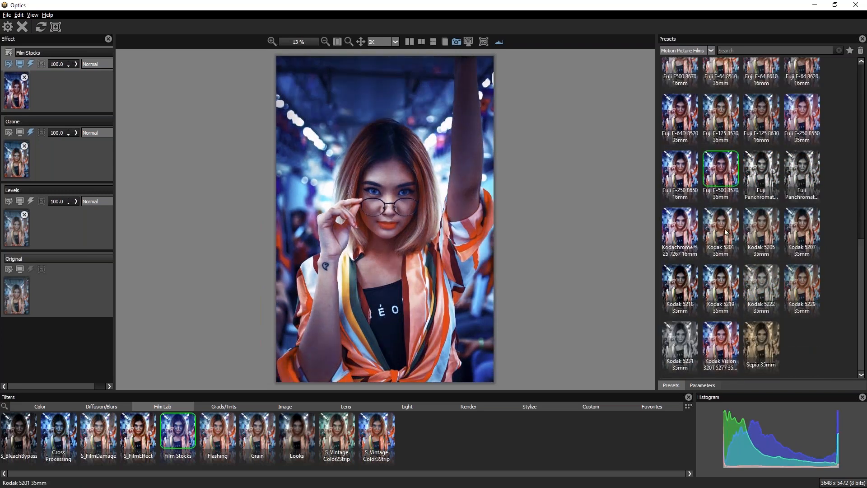
Apply the Anthotype 1 preset from the Historical category and set the Film Stocks opacity to 50.
{"action": "left_click", "coordinate": [698, 51]}
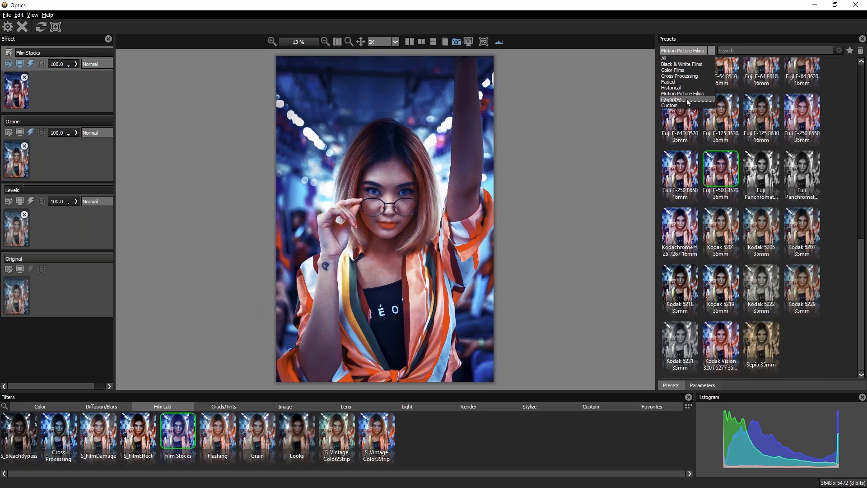
{"action": "left_click", "coordinate": [677, 88]}
{"action": "left_click", "coordinate": [720, 78]}
{"action": "left_click", "coordinate": [760, 77]}
{"action": "left_click", "coordinate": [802, 77]}
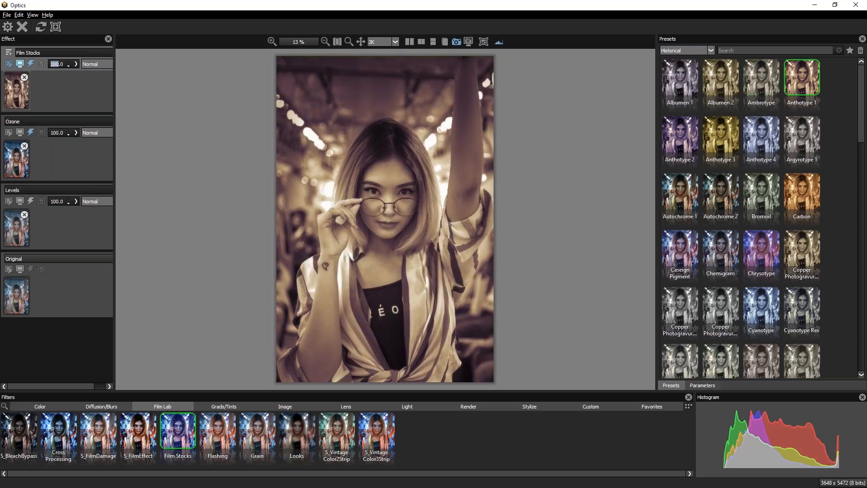
{"action": "type", "text": "5"}
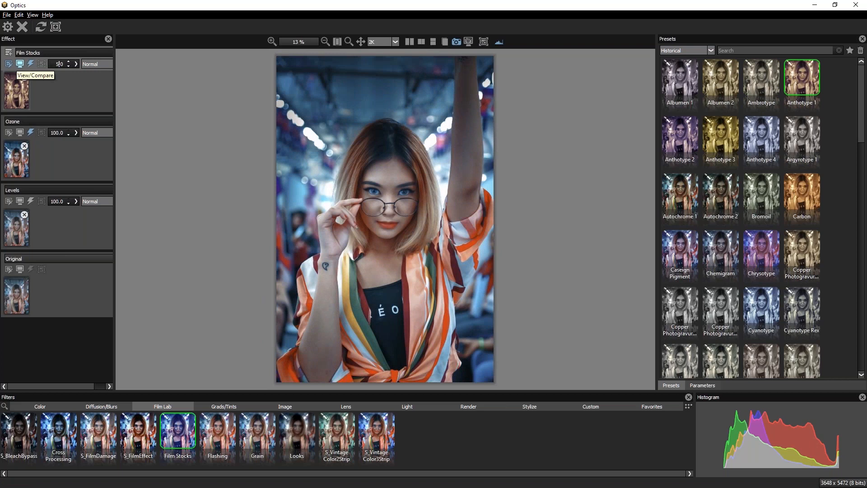
{"action": "type", "text": "0"}
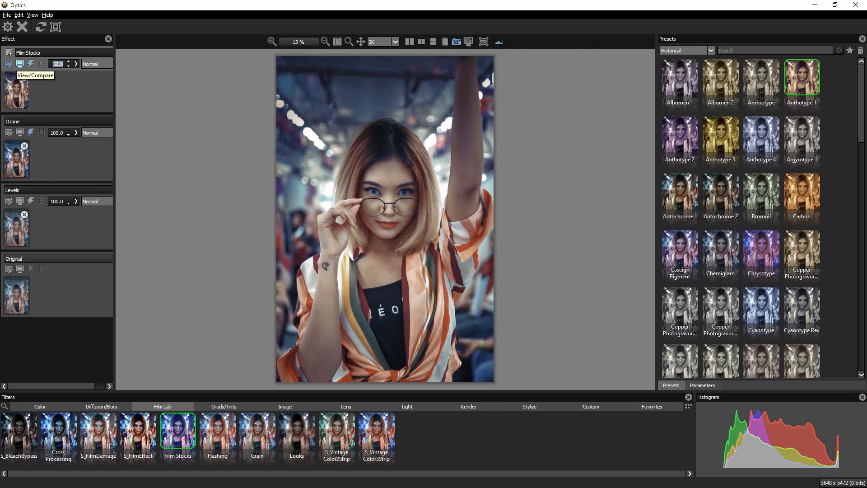
Compare the Anthotype 2, Anthotype 3 and Anthotype 4 presets on the photo.
{"action": "left_click", "coordinate": [683, 195]}
{"action": "left_click", "coordinate": [688, 148]}
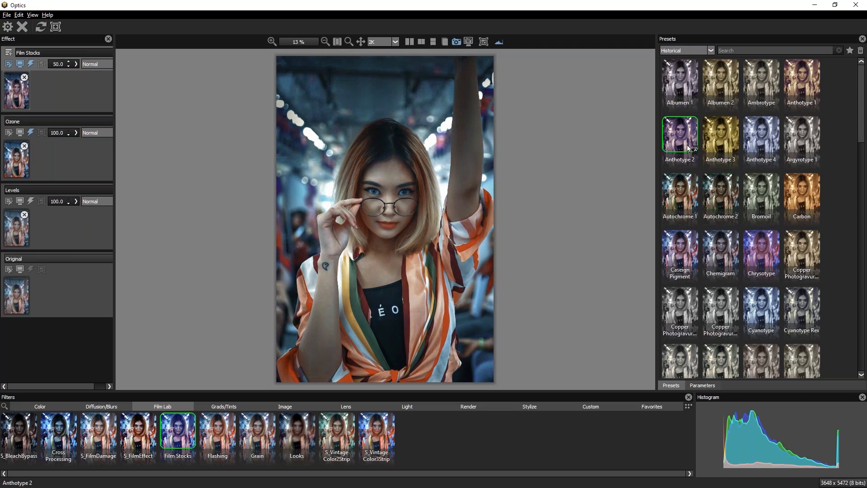
{"action": "left_click", "coordinate": [721, 81]}
{"action": "left_click", "coordinate": [717, 144]}
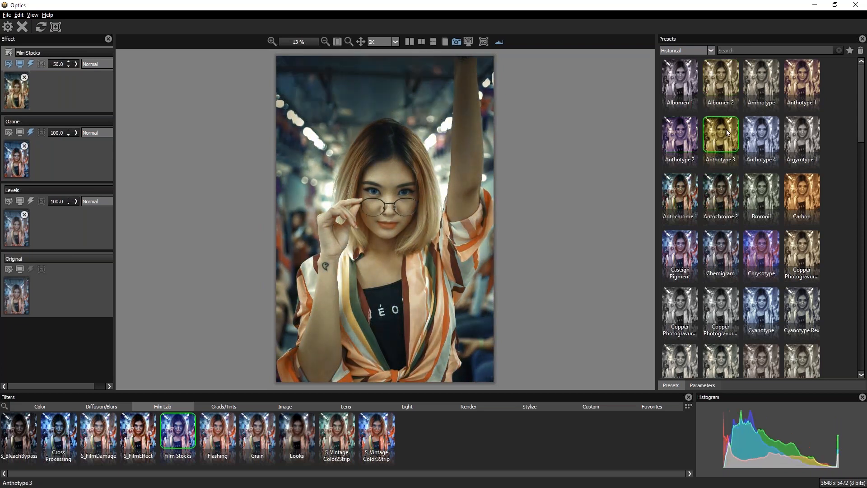
{"action": "left_click", "coordinate": [765, 135]}
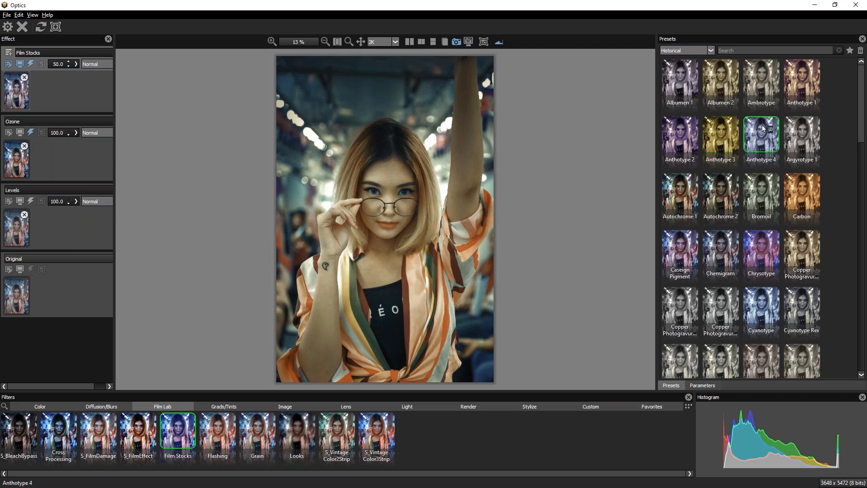
{"action": "left_click", "coordinate": [675, 149]}
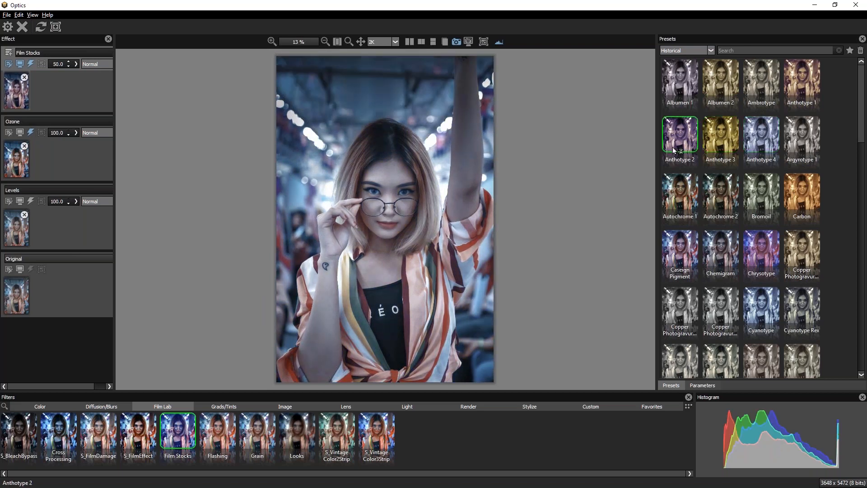
Browse the neighbouring Historical presets, apply Caseign Pigment, and mark it as a favorite.
{"action": "left_click", "coordinate": [694, 198]}
{"action": "key", "text": "Down"}
{"action": "key", "text": "Down"}
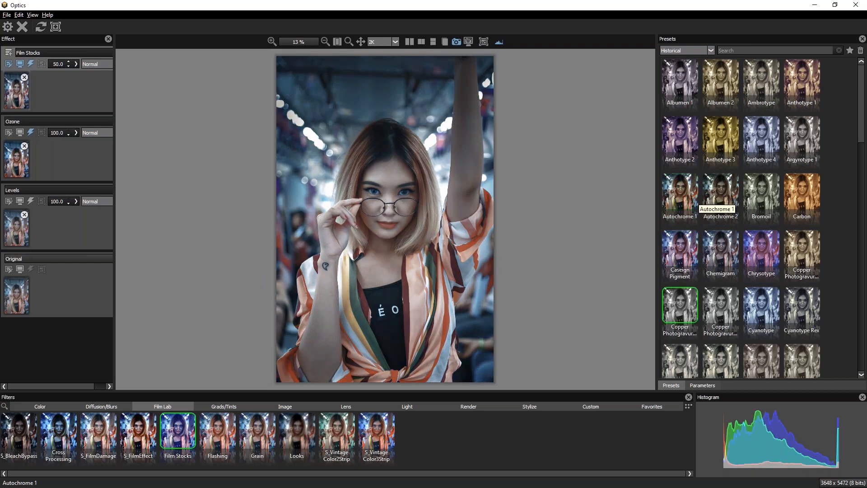
{"action": "key", "text": "Up"}
{"action": "key", "text": "Right"}
{"action": "key", "text": "Left"}
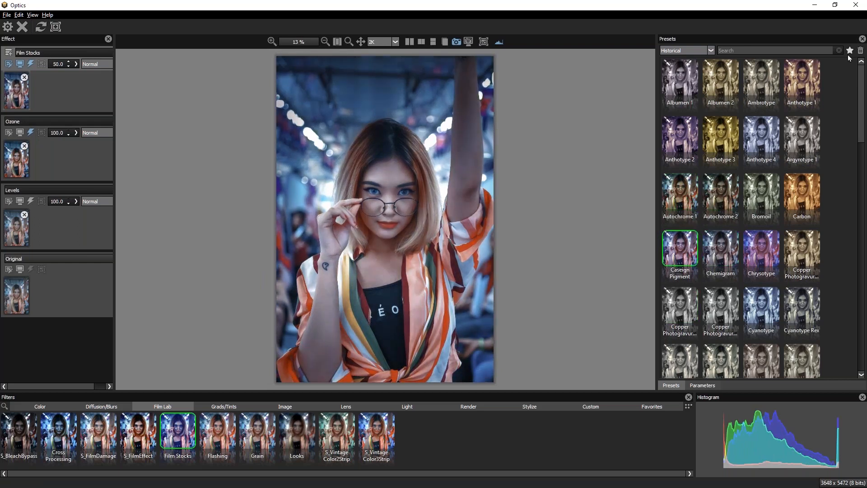
{"action": "left_click", "coordinate": [849, 51]}
View the Cross Processing presets, switch to Color Films, and try Fuji NPS 160 and Fuji Velvia 100.
{"action": "left_click", "coordinate": [685, 50]}
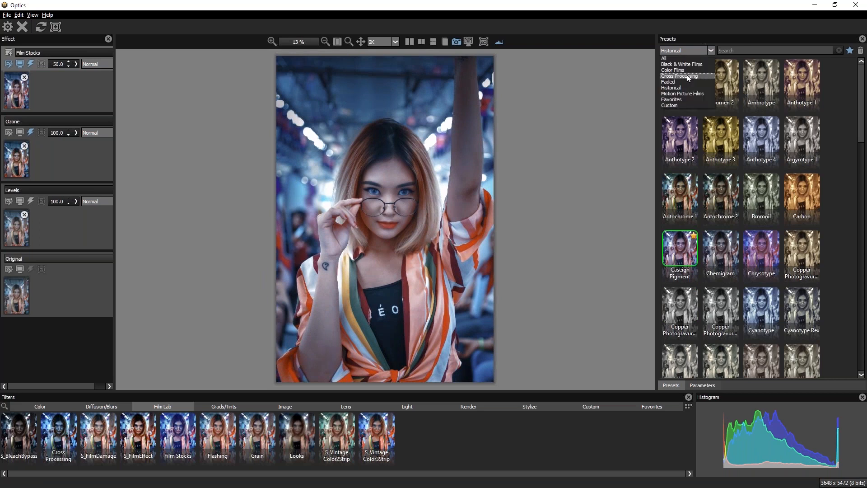
{"action": "left_click", "coordinate": [686, 75]}
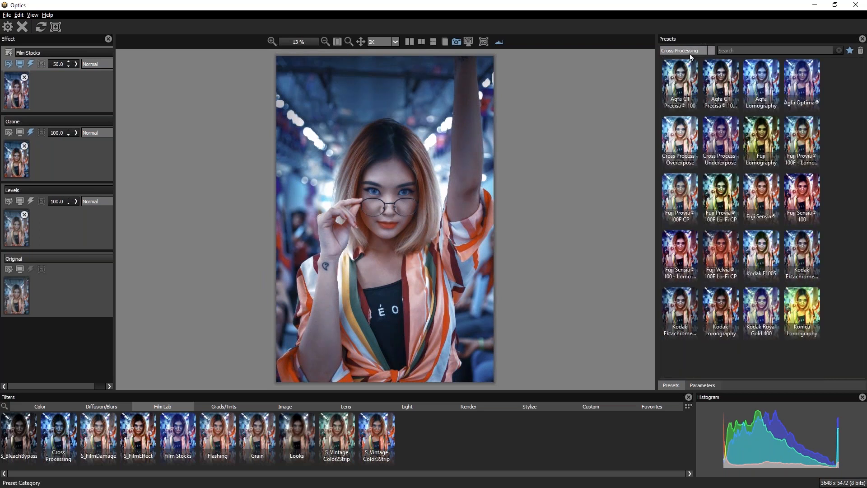
{"action": "left_click", "coordinate": [690, 52]}
{"action": "left_click", "coordinate": [687, 68]}
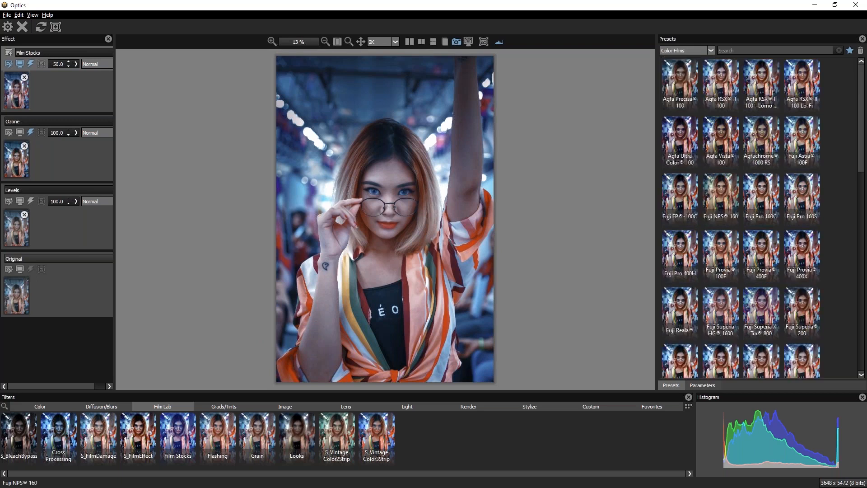
{"action": "left_click", "coordinate": [721, 195]}
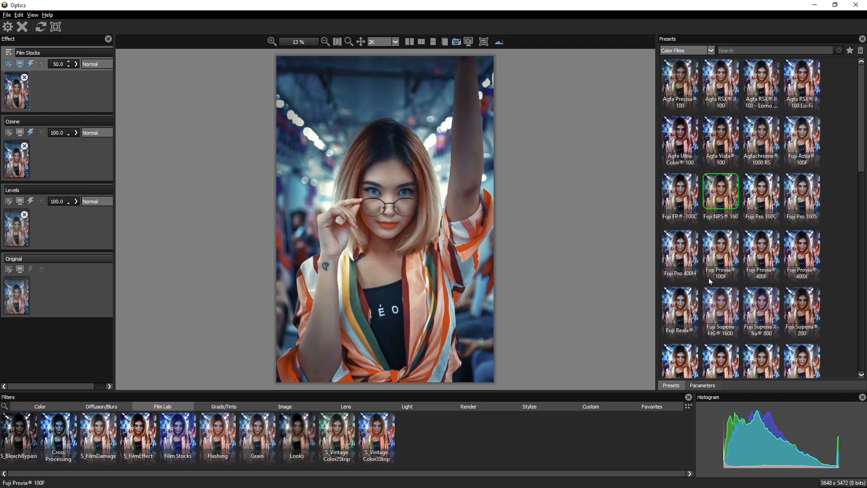
{"action": "left_click", "coordinate": [721, 361]}
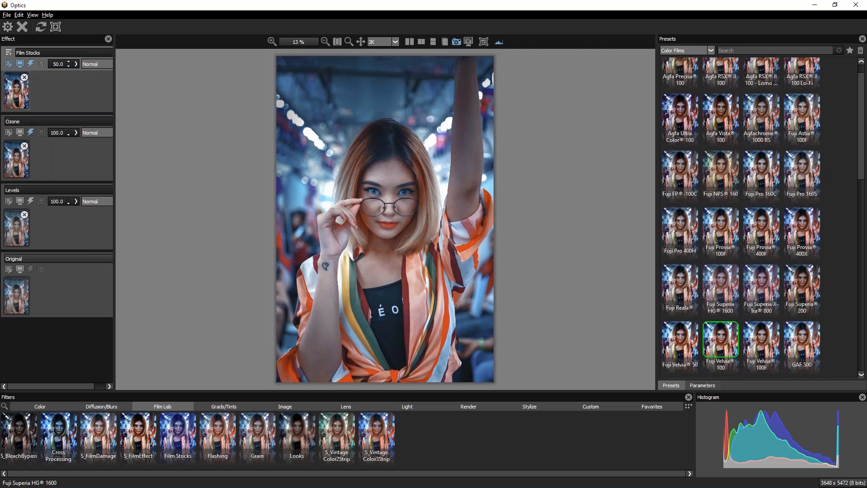
{"action": "scroll", "coordinate": [721, 343], "scroll_direction": "down", "scroll_amount": 1}
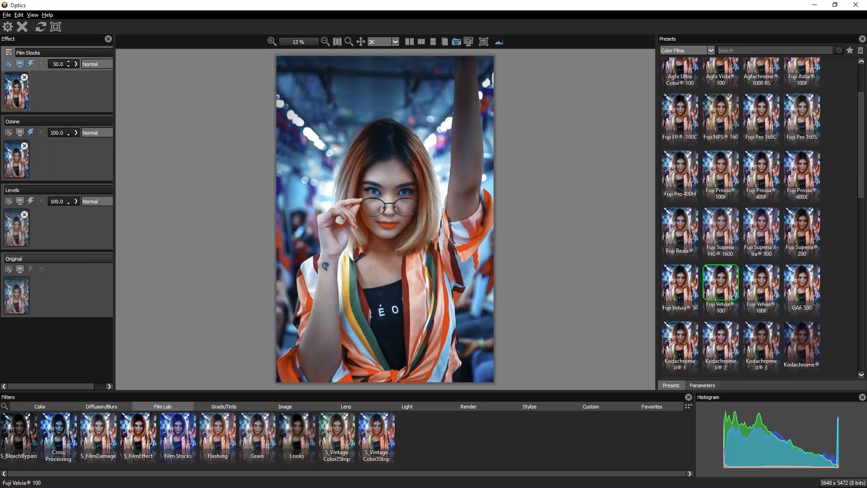
Try Kodak 200 Gold - Diana F+ from the Color Films, and apply the Kodak 200 Gold preset instead.
{"action": "left_click", "coordinate": [761, 226]}
{"action": "left_click_drag", "start_coordinate": [862, 194], "coordinate": [844, 258]}
{"action": "left_click", "coordinate": [761, 270]}
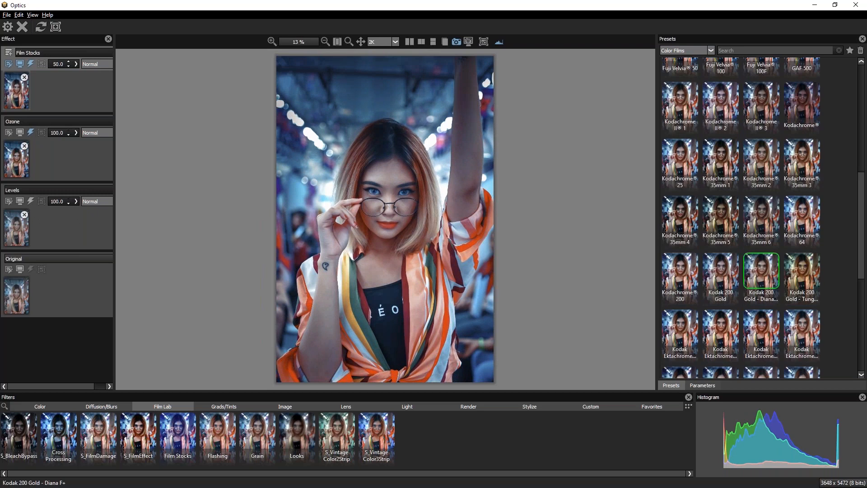
{"action": "left_click", "coordinate": [720, 270]}
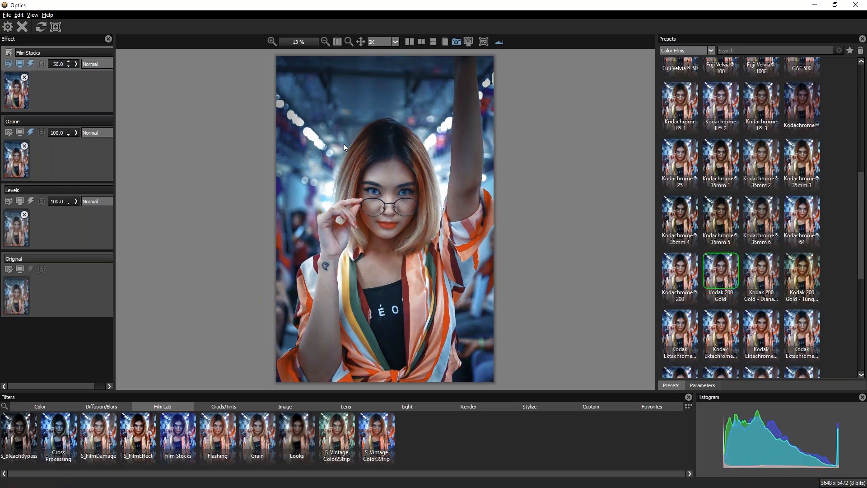
Mark the Kodak 200 Gold preset as a favorite and raise its Shadows to 64.32 and Highlights to 38.38.
{"action": "left_click", "coordinate": [850, 50]}
{"action": "left_click", "coordinate": [703, 385]}
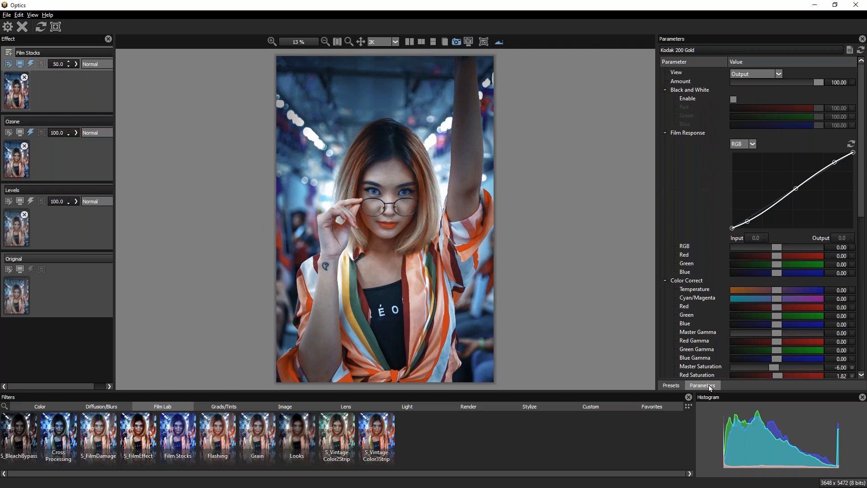
{"action": "mouse_move", "coordinate": [861, 74]}
{"action": "left_mouse_down"}
{"action": "mouse_move", "coordinate": [859, 205]}
{"action": "mouse_move", "coordinate": [861, 68]}
{"action": "left_mouse_up"}
{"action": "scroll", "coordinate": [719, 218], "scroll_direction": "down", "scroll_amount": 10}
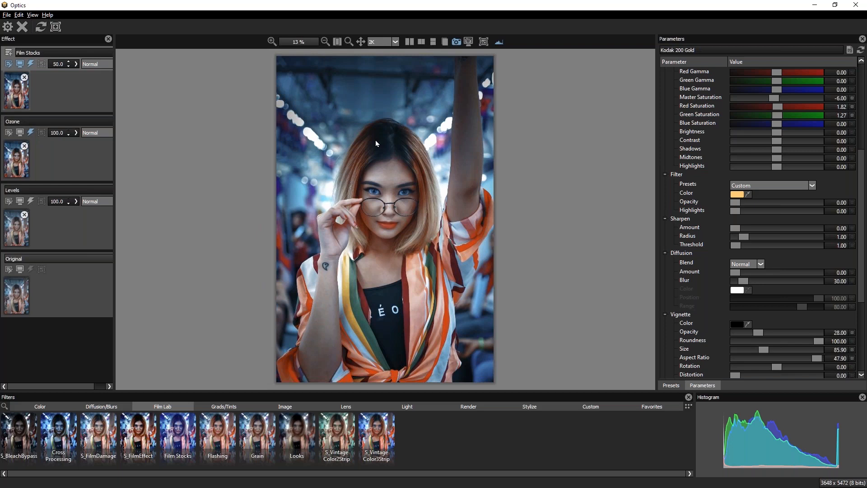
{"action": "scroll", "coordinate": [859, 204], "scroll_direction": "up", "scroll_amount": 3}
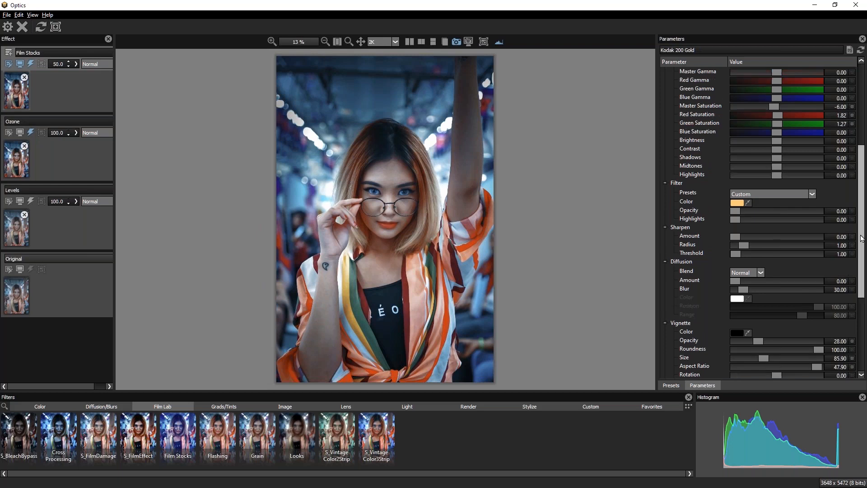
{"action": "scroll", "coordinate": [858, 212], "scroll_direction": "up", "scroll_amount": 5}
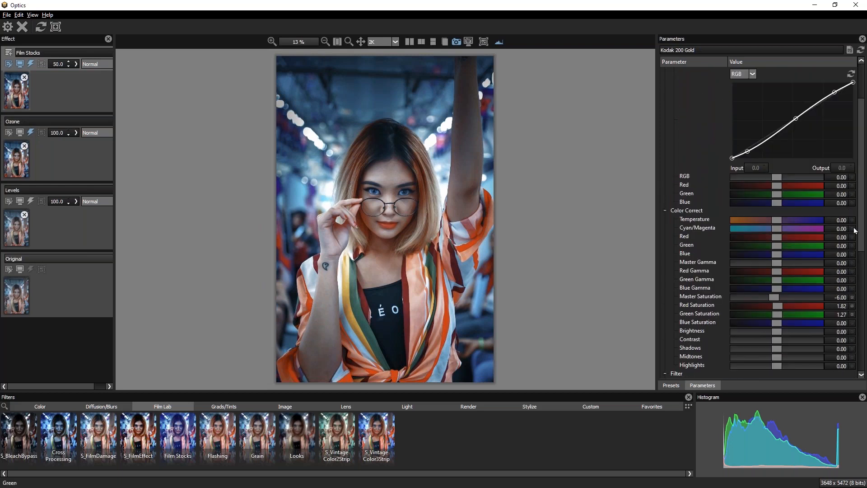
{"action": "scroll", "coordinate": [856, 228], "scroll_direction": "down", "scroll_amount": 8}
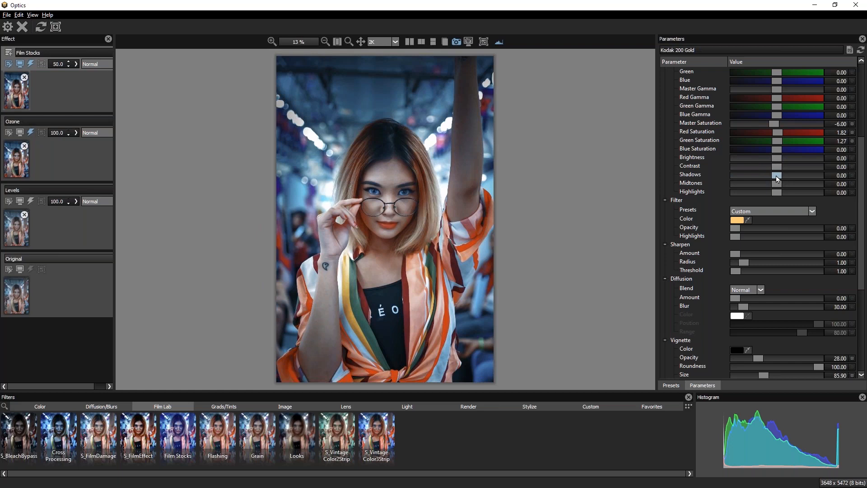
{"action": "left_click_drag", "start_coordinate": [776, 176], "coordinate": [793, 193]}
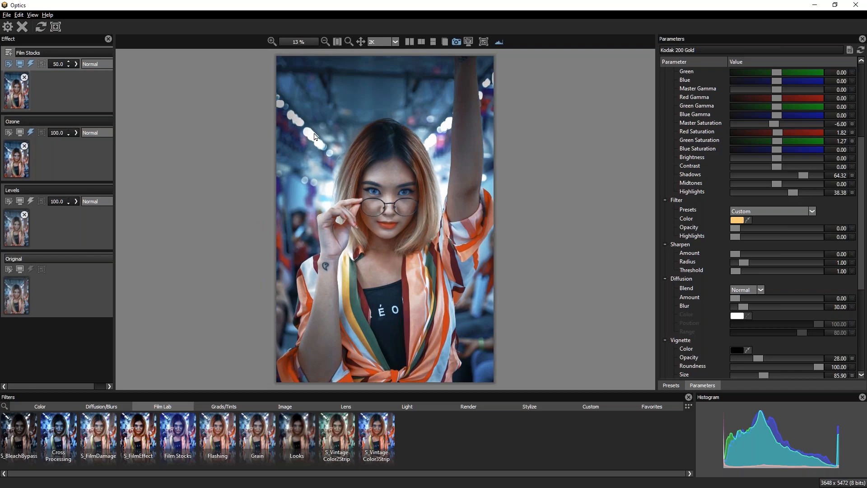
Compare the photo with and without the Film Stocks layer, then try other layer opacities and set 50.8.
{"action": "left_click", "coordinate": [30, 65]}
{"action": "left_click", "coordinate": [31, 64]}
{"action": "left_click", "coordinate": [31, 64]}
{"action": "left_click", "coordinate": [31, 64]}
{"action": "left_click", "coordinate": [31, 64]}
{"action": "left_click", "coordinate": [31, 65]}
{"action": "left_click", "coordinate": [75, 64]}
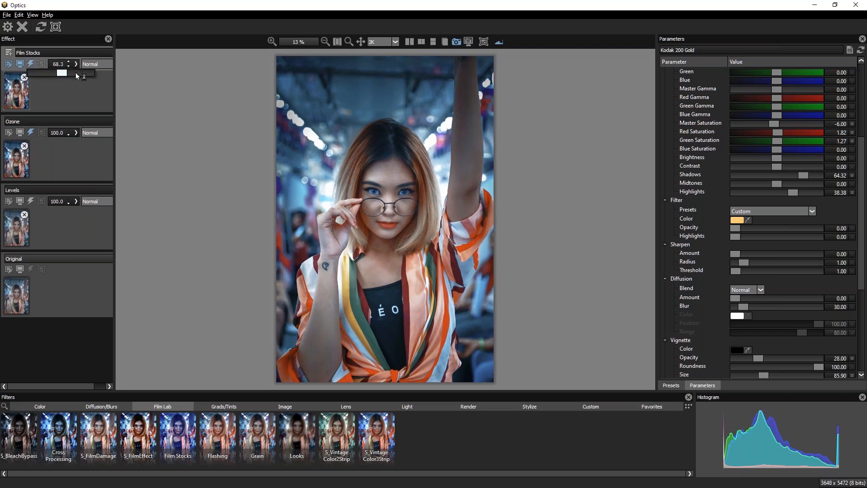
{"action": "left_click_drag", "start_coordinate": [75, 73], "coordinate": [61, 75]}
Compare the favorite film presets Caseign Pigment and Kodak 200 Gold, and apply Caseign Pigment to the Film Stocks layer.
{"action": "left_click", "coordinate": [670, 385]}
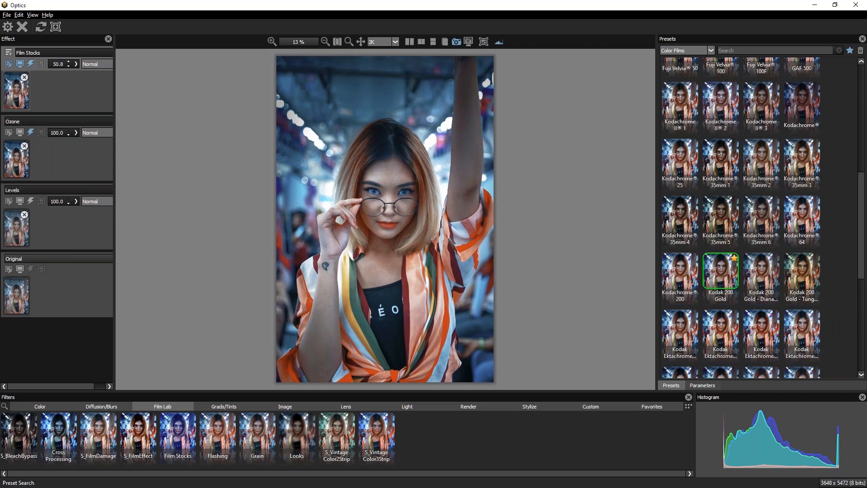
{"action": "left_click", "coordinate": [679, 84]}
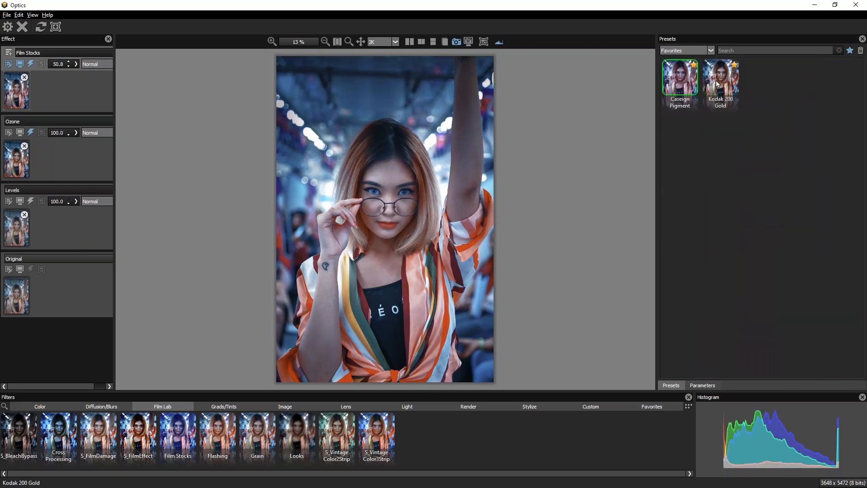
{"action": "left_click", "coordinate": [720, 86]}
{"action": "left_click", "coordinate": [680, 79]}
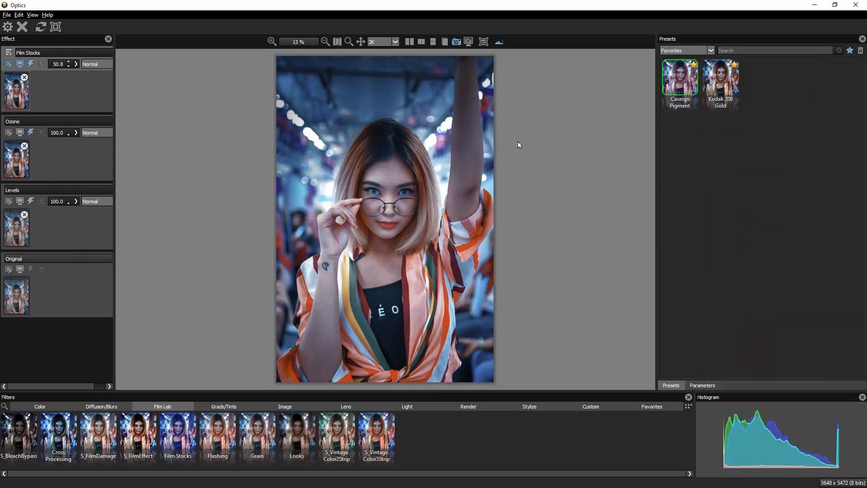
Set the Film Stocks layer's opacity to 47.6 and compare the photo with the layer off and on.
{"action": "left_click", "coordinate": [75, 64]}
{"action": "left_click_drag", "start_coordinate": [64, 75], "coordinate": [70, 74]}
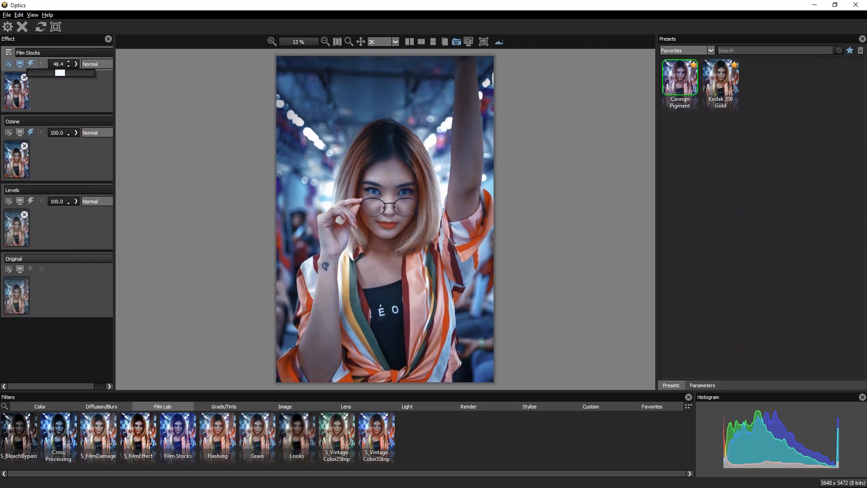
{"action": "left_click_drag", "start_coordinate": [60, 73], "coordinate": [59, 73]}
{"action": "left_click", "coordinate": [32, 64]}
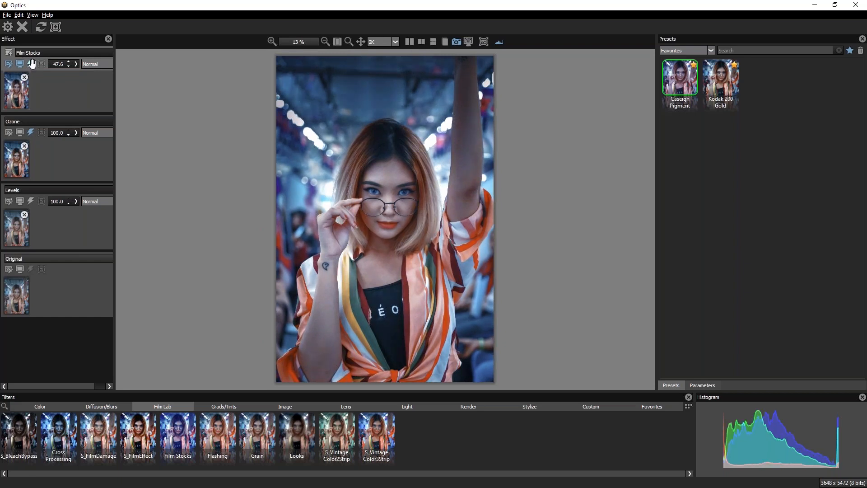
{"action": "left_click", "coordinate": [32, 64]}
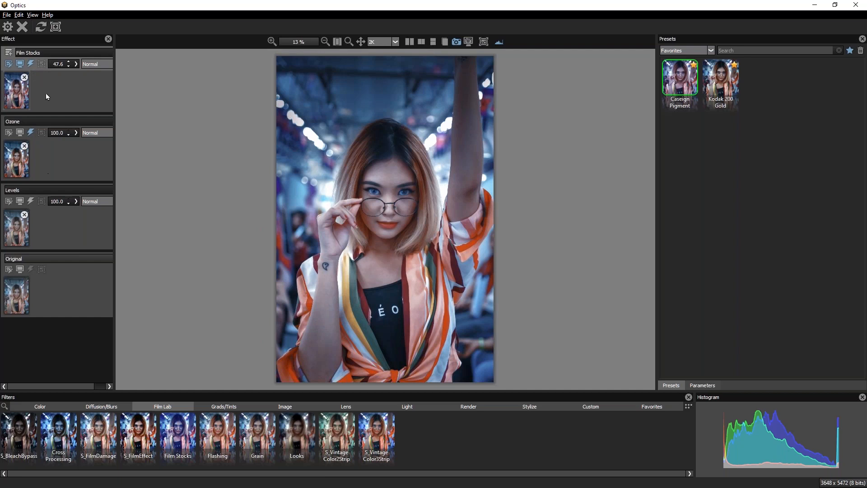
Add a new layer above Film Stocks, search the filters for "glo", and apply the S_Glow filter.
{"action": "left_click", "coordinate": [9, 54]}
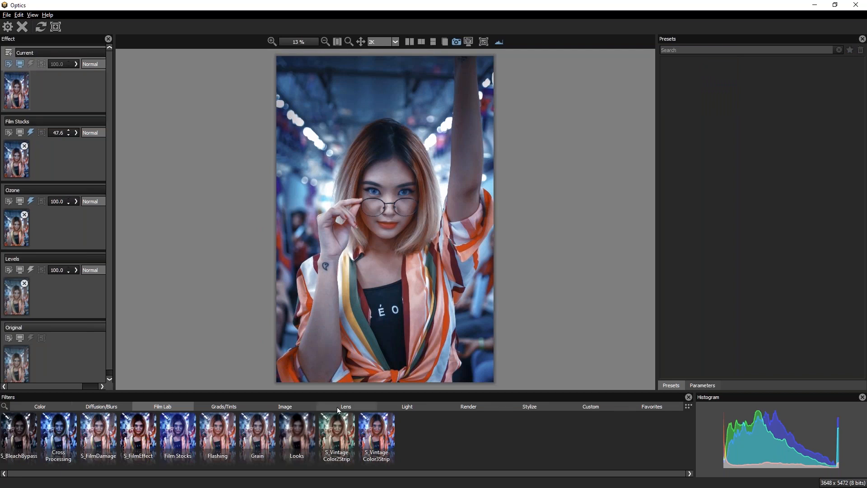
{"action": "left_click", "coordinate": [407, 409]}
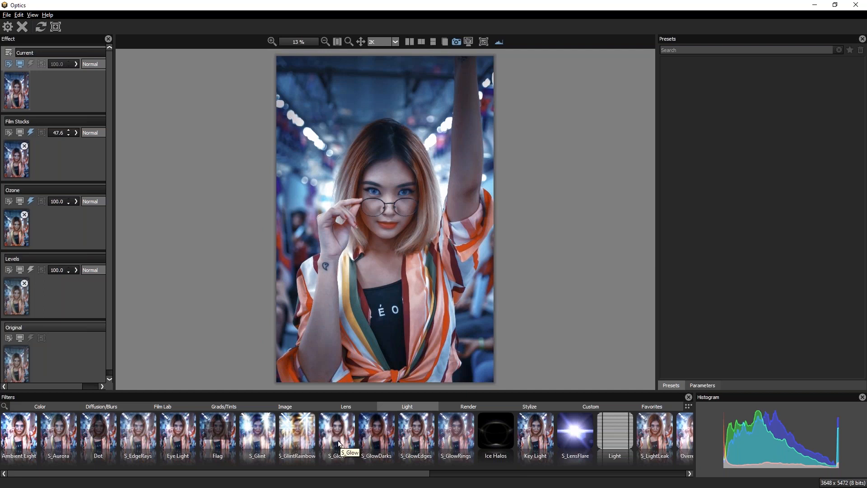
{"action": "left_click", "coordinate": [4, 406]}
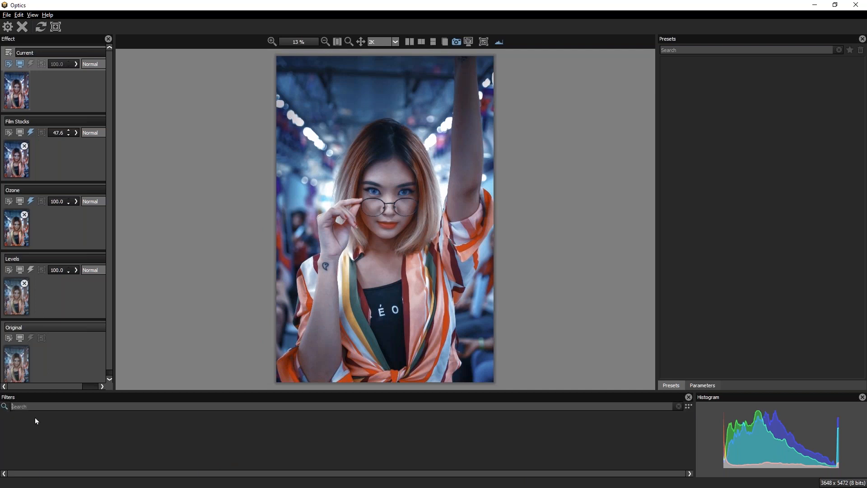
{"action": "type", "text": "g"}
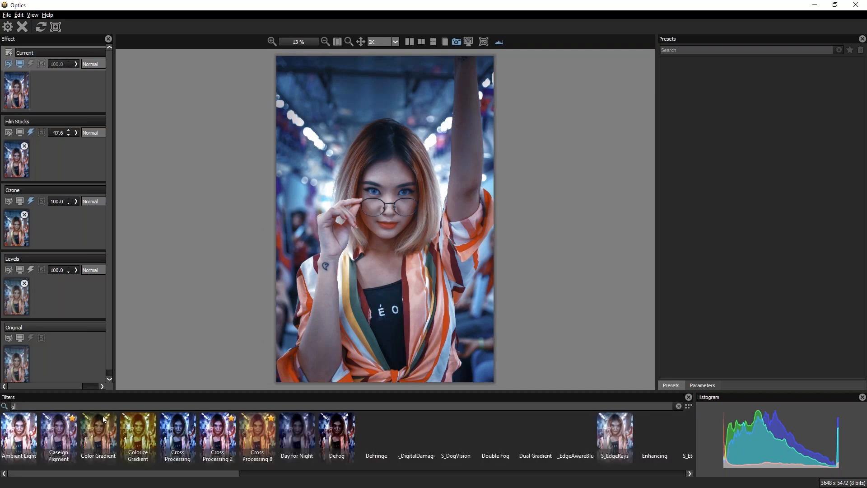
{"action": "type", "text": "lo"}
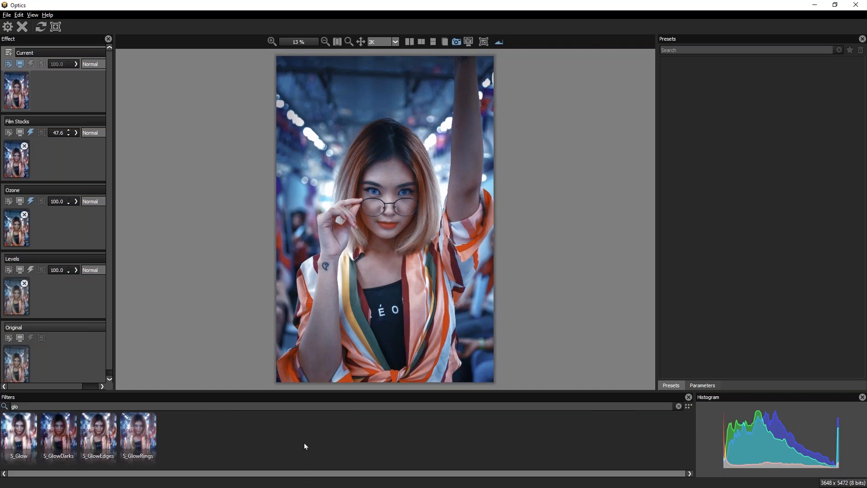
{"action": "left_click", "coordinate": [26, 425]}
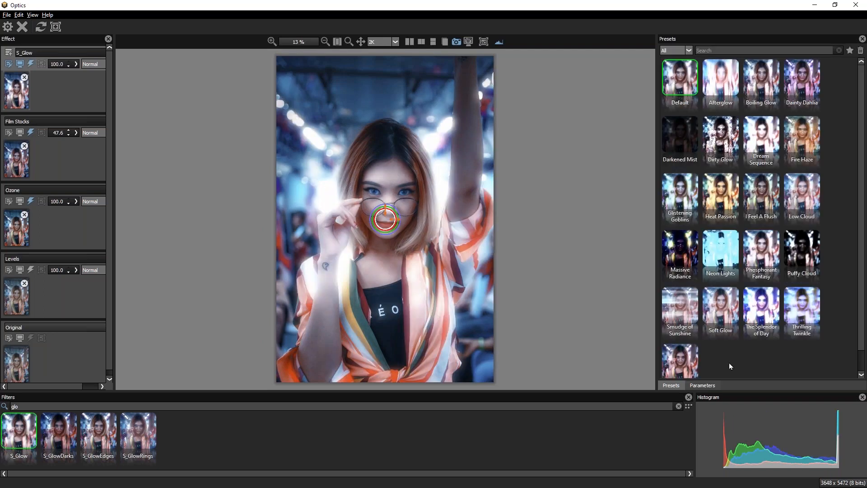
Adjust S_Glow to Glow Width 487.01, Width Green 1.13 and Width Blue 1.48, and hide the on-image glow width control.
{"action": "left_click", "coordinate": [700, 386]}
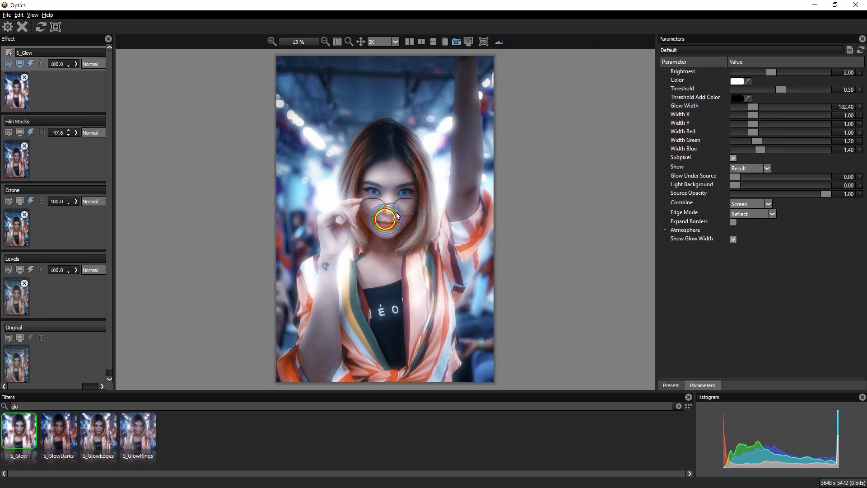
{"action": "left_click_drag", "start_coordinate": [397, 210], "coordinate": [417, 197]}
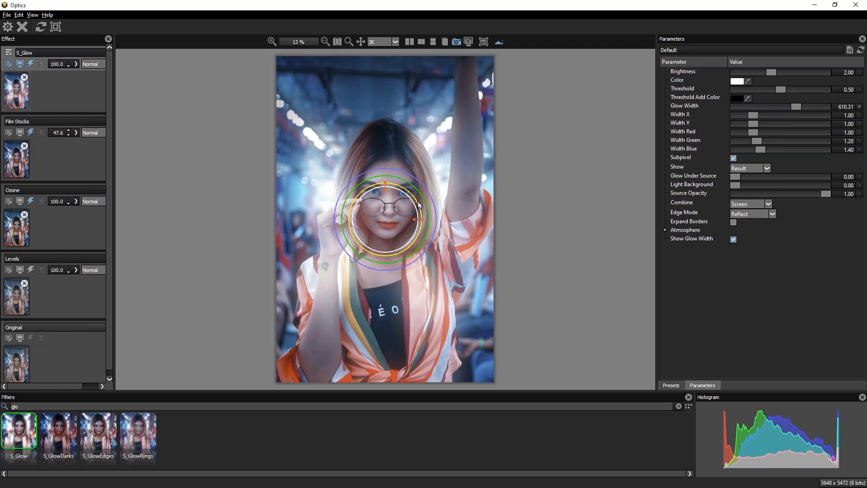
{"action": "left_click_drag", "start_coordinate": [422, 198], "coordinate": [400, 203]}
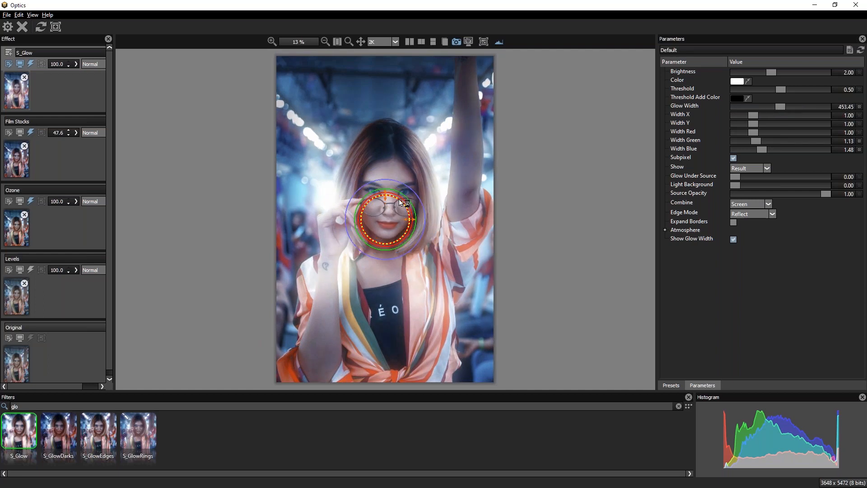
{"action": "left_click_drag", "start_coordinate": [399, 199], "coordinate": [401, 198]}
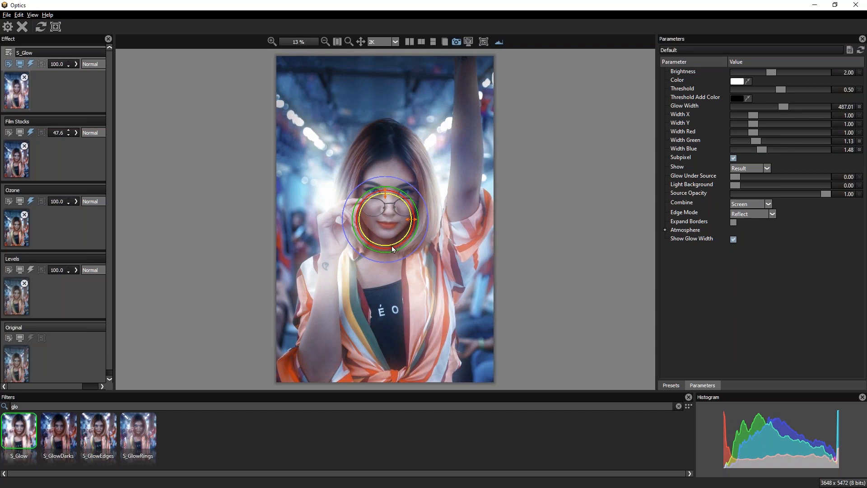
{"action": "left_click", "coordinate": [733, 240]}
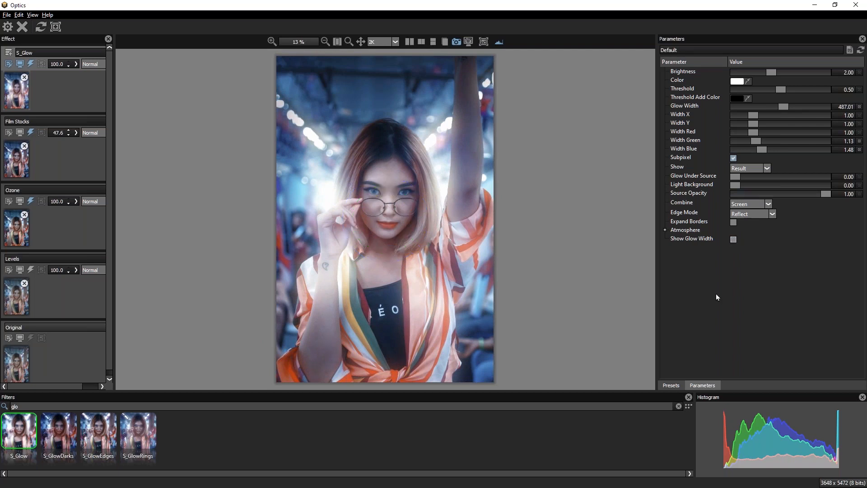
Set the glow's Threshold to 0.86, Brightness to 2.94 and Glow Width to 648.98, and compare with the original side by side.
{"action": "left_click_drag", "start_coordinate": [781, 88], "coordinate": [817, 90]}
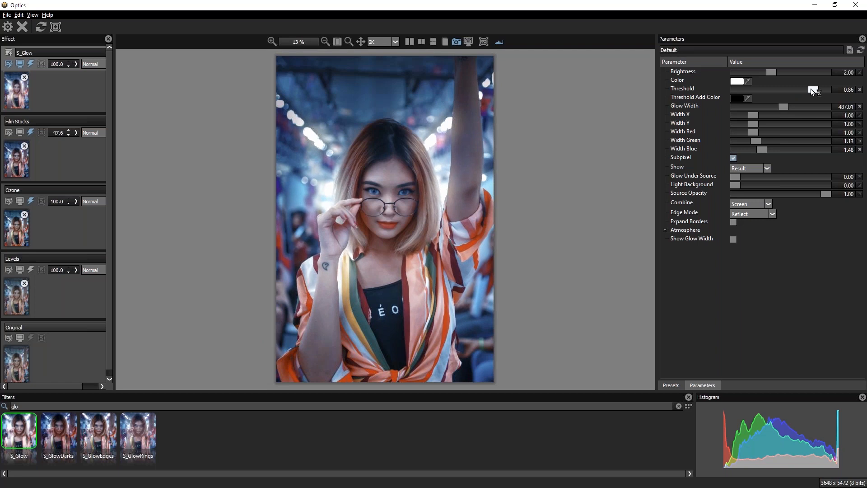
{"action": "left_click_drag", "start_coordinate": [778, 71], "coordinate": [788, 72]}
{"action": "left_click_drag", "start_coordinate": [787, 107], "coordinate": [800, 106]}
{"action": "left_click", "coordinate": [410, 42]}
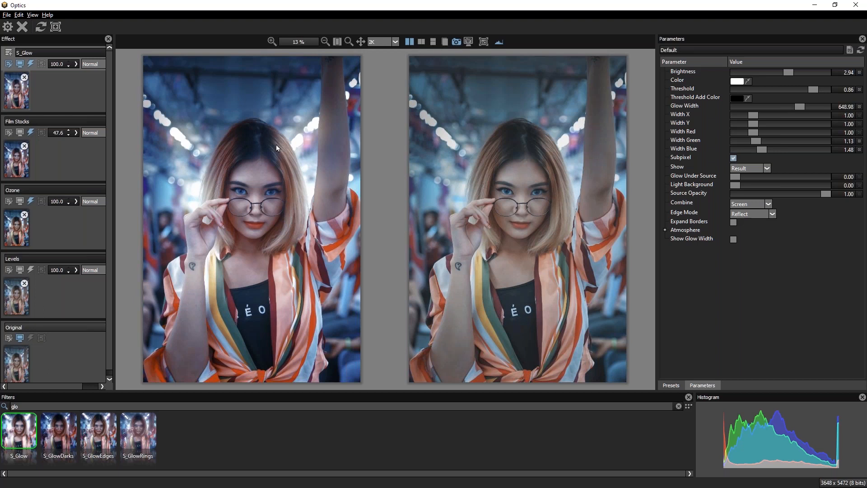
Add a new layer above S_Glow and apply the Film Lab Grain filter to it.
{"action": "left_click", "coordinate": [8, 54]}
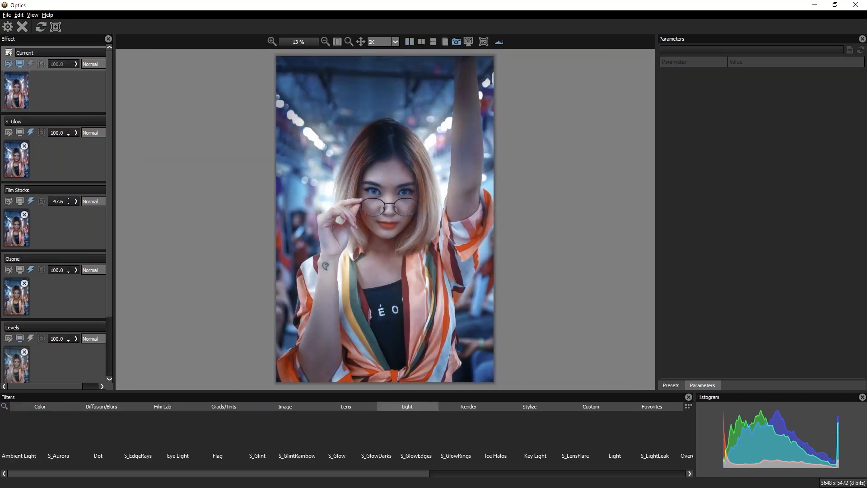
{"action": "left_click", "coordinate": [166, 407]}
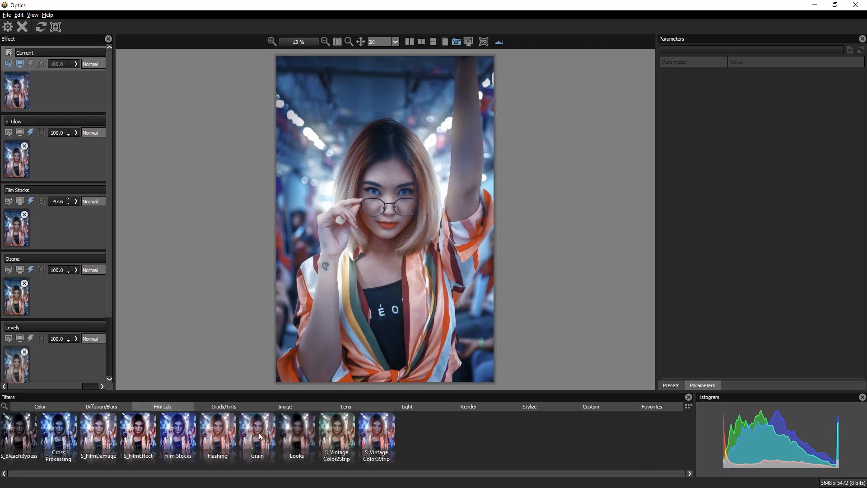
{"action": "left_click", "coordinate": [264, 435]}
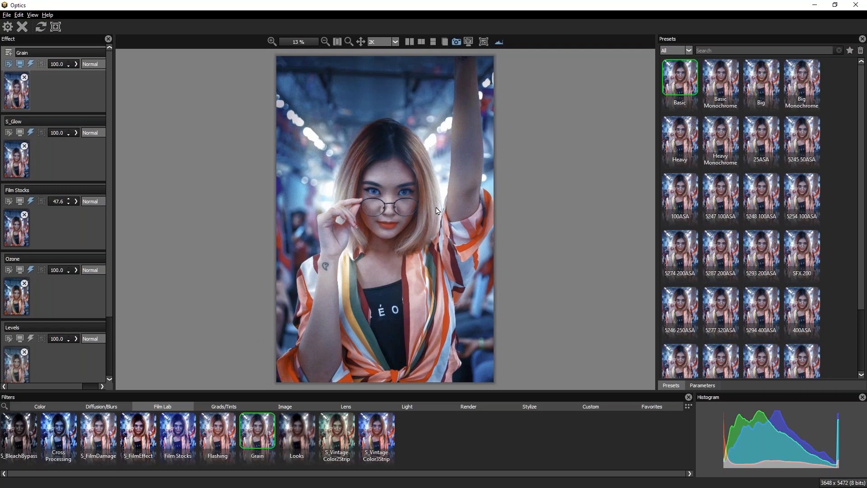
View the eyes and glasses at 100% zoom and set the preview resolution to Full.
{"action": "key", "text": "ctrl+1"}
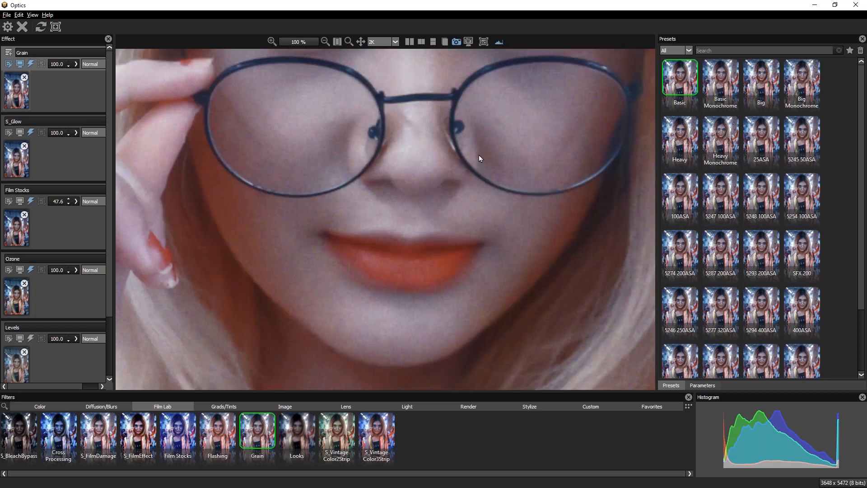
{"action": "left_click_drag", "start_coordinate": [477, 158], "coordinate": [464, 329]}
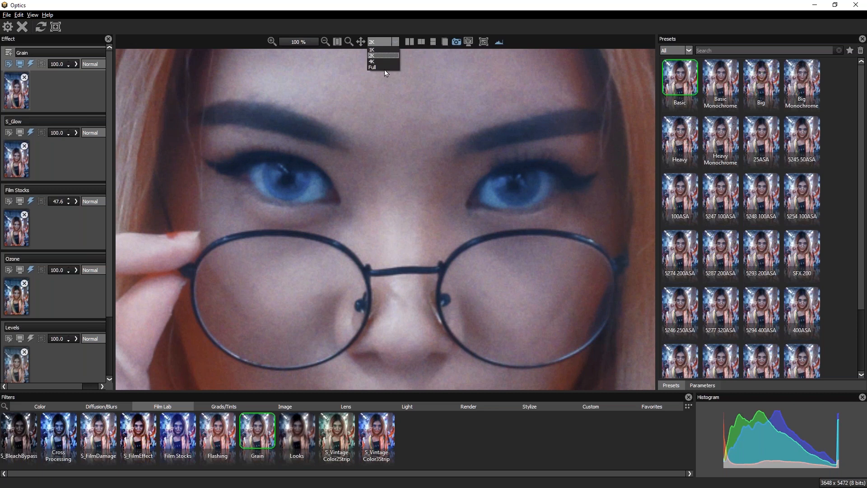
{"action": "left_click", "coordinate": [391, 55]}
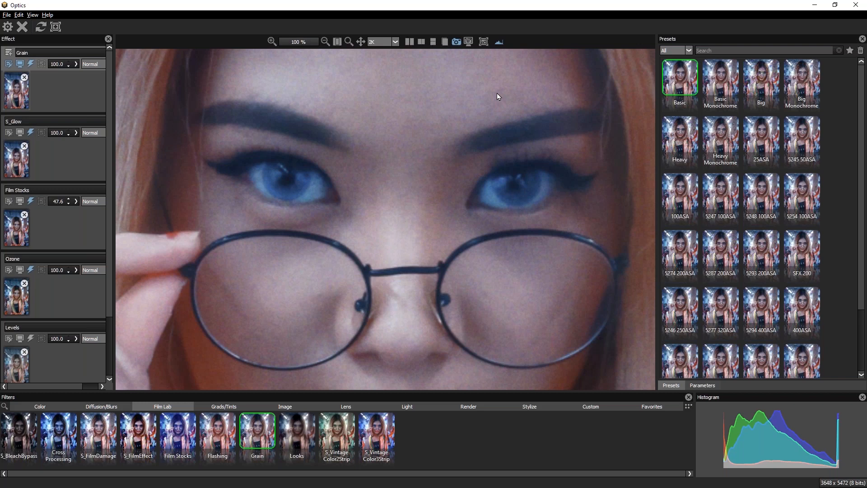
{"action": "left_click", "coordinate": [381, 43]}
{"action": "left_click", "coordinate": [384, 42]}
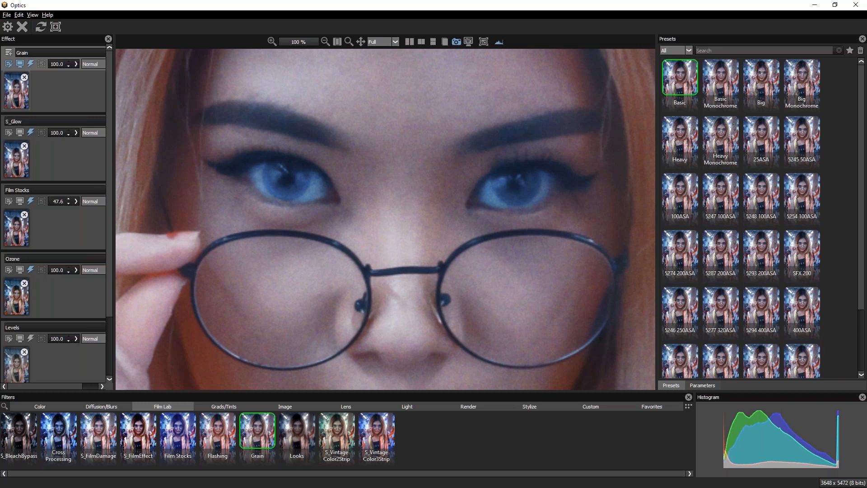
Try the 5287 200ASA and 5277 320ASA grain presets, and apply 5293 200ASA instead.
{"action": "left_click", "coordinate": [721, 267]}
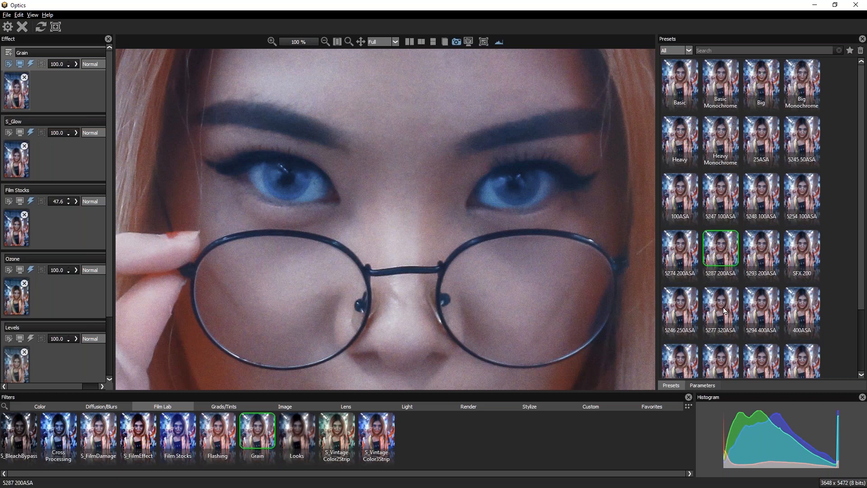
{"action": "left_click", "coordinate": [724, 310]}
{"action": "left_click", "coordinate": [762, 258]}
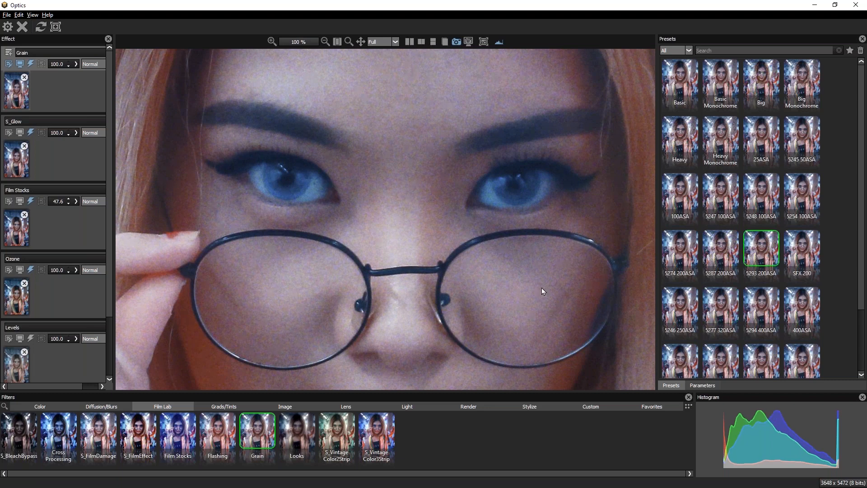
Try the 5246 250ASA grain preset with the preview resolution at Full, and apply 5289 800ASA instead.
{"action": "left_click", "coordinate": [686, 312]}
{"action": "left_click", "coordinate": [386, 42]}
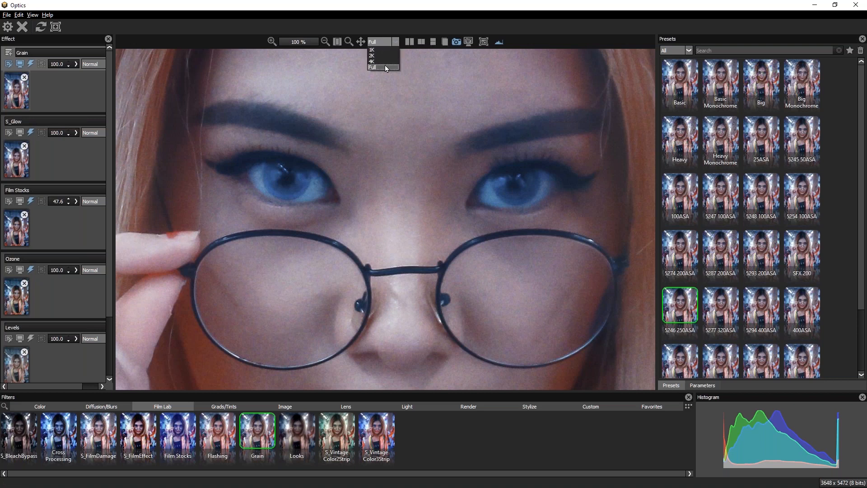
{"action": "left_click", "coordinate": [434, 33]}
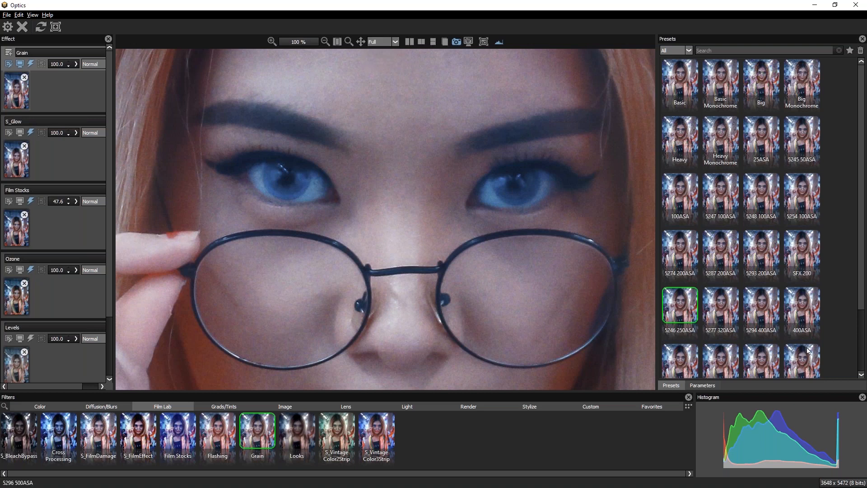
{"action": "left_click", "coordinate": [771, 361]}
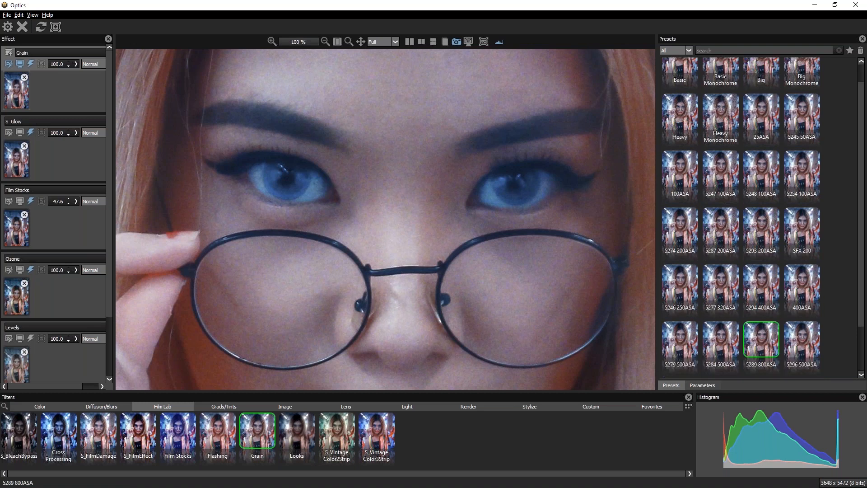
Apply the Optics effect to the Photoshop layer and compare the portrait with its smart filters hidden and shown.
{"action": "left_click", "coordinate": [7, 27]}
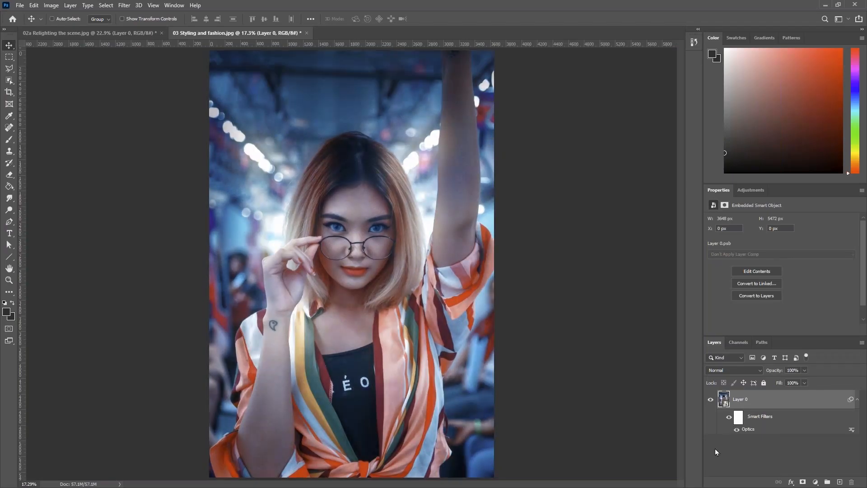
{"action": "left_click", "coordinate": [729, 417]}
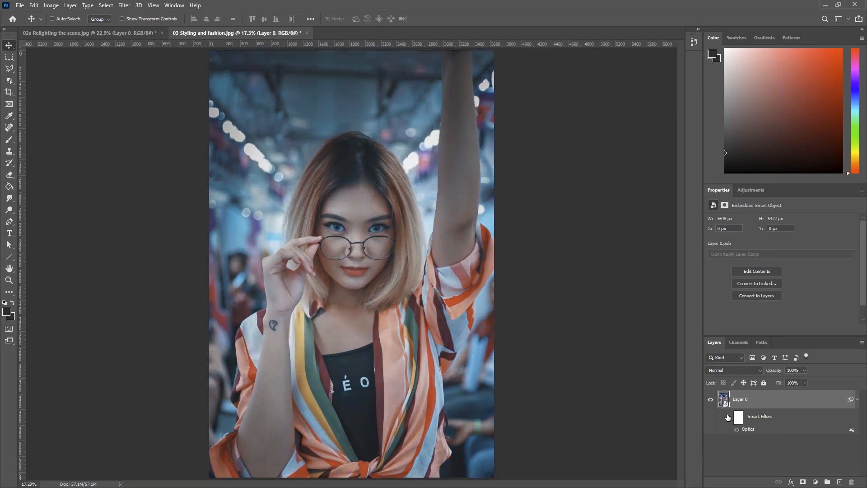
{"action": "left_click", "coordinate": [729, 416]}
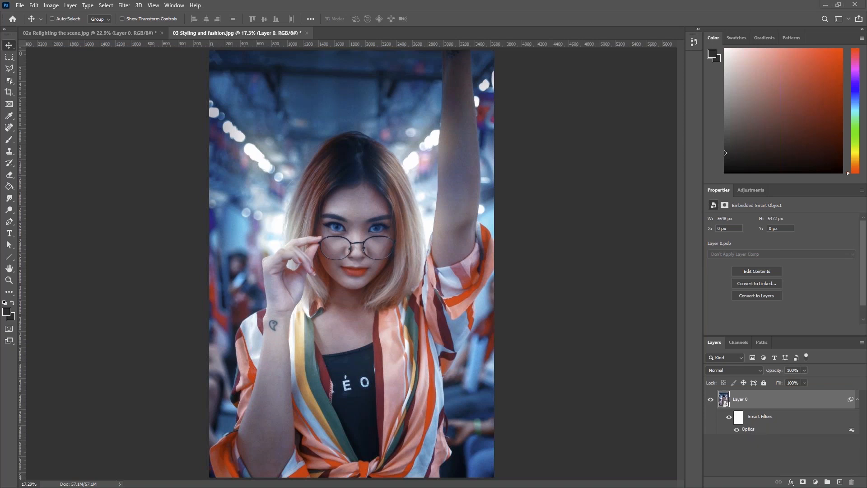
Reopen the layer's Optics smart filter and display the parameters of the S_Glow layer.
{"action": "double_click", "coordinate": [749, 429]}
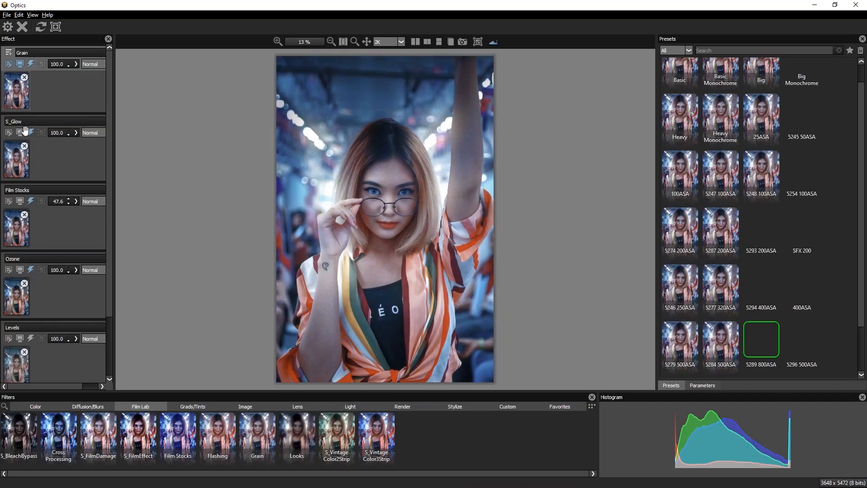
{"action": "left_click", "coordinate": [9, 131]}
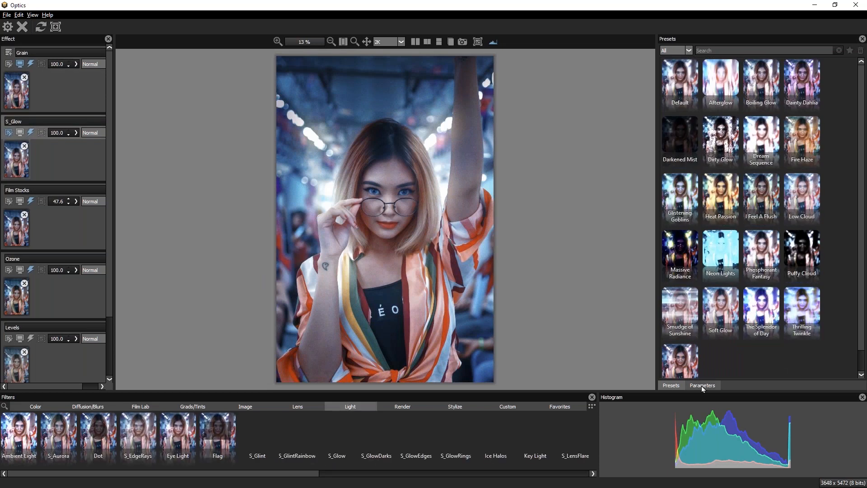
{"action": "left_click", "coordinate": [700, 386]}
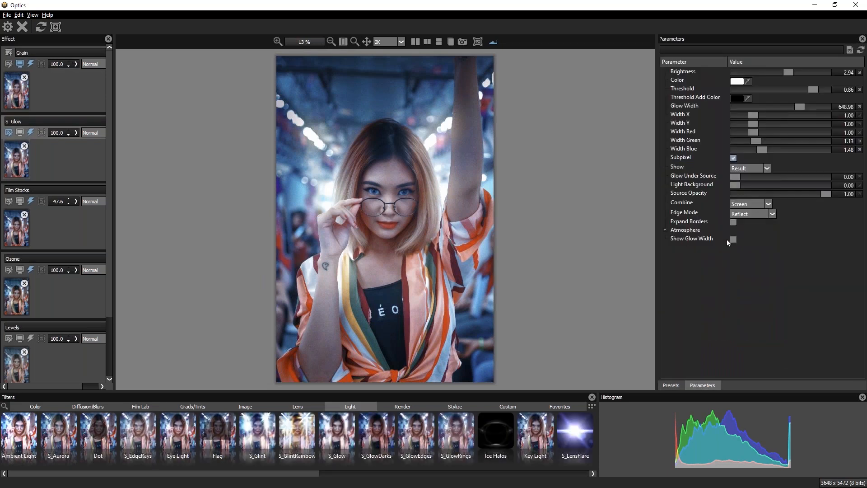
Toggle Show Glow Width repeatedly for S_Glow, and close Optics without applying any changes.
{"action": "left_click", "coordinate": [735, 239]}
{"action": "left_click", "coordinate": [734, 241]}
{"action": "left_click", "coordinate": [733, 240]}
{"action": "left_click", "coordinate": [735, 239]}
{"action": "left_click", "coordinate": [733, 240]}
{"action": "left_click", "coordinate": [733, 239]}
{"action": "left_click", "coordinate": [733, 240]}
{"action": "left_click", "coordinate": [733, 240]}
{"action": "left_click", "coordinate": [733, 240]}
{"action": "left_click", "coordinate": [733, 240]}
{"action": "left_click", "coordinate": [733, 240]}
{"action": "left_click", "coordinate": [733, 239]}
{"action": "left_click", "coordinate": [22, 27]}
{"action": "left_click", "coordinate": [429, 259]}
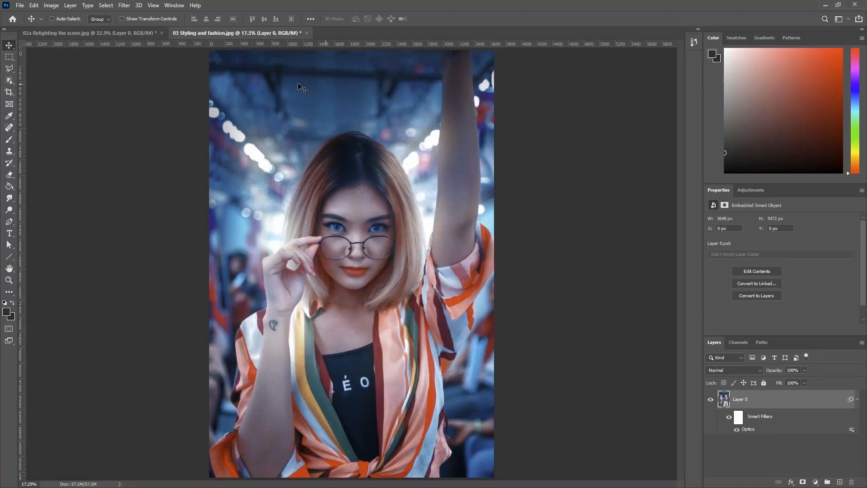
Open the image 04 Lighting EZ Masks.jpg from the Stills - before folder in Photoshop.
{"action": "left_click", "coordinate": [20, 5]}
{"action": "left_click", "coordinate": [30, 24]}
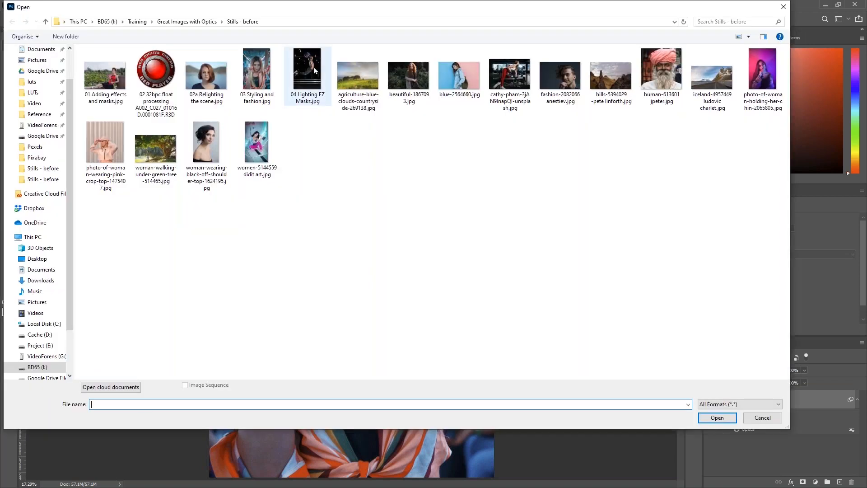
{"action": "left_click", "coordinate": [314, 68]}
{"action": "double_click", "coordinate": [314, 75]}
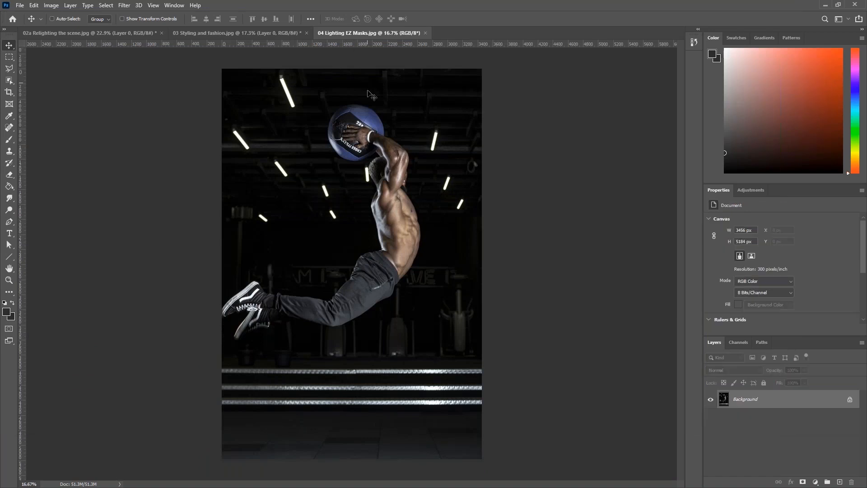
Convert the Background layer to a smart object and launch the Optics filter on it.
{"action": "right_click", "coordinate": [782, 398]}
{"action": "left_click", "coordinate": [820, 344]}
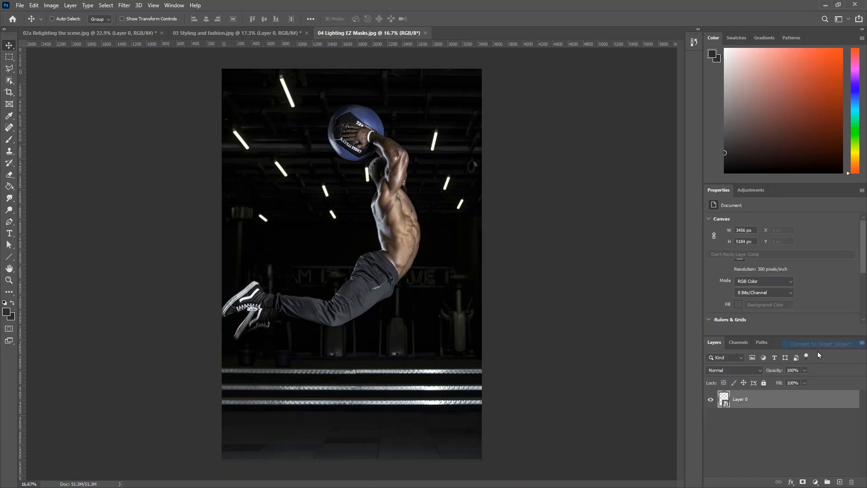
{"action": "left_click", "coordinate": [124, 5]}
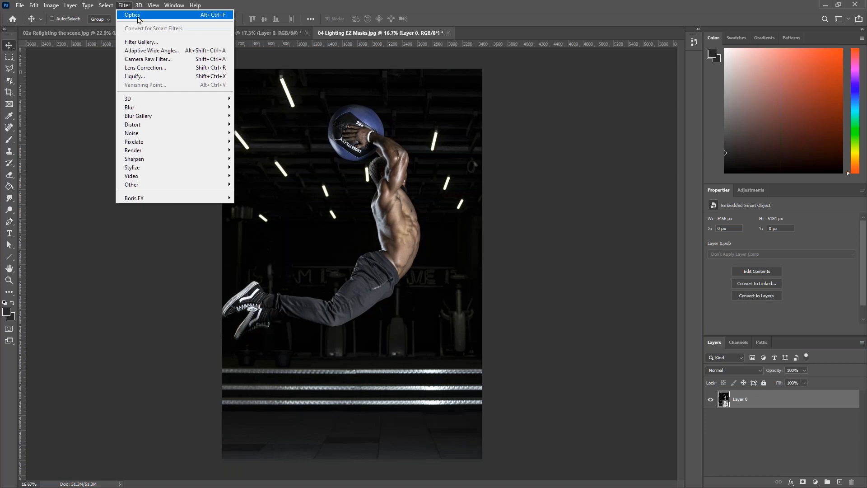
{"action": "left_click", "coordinate": [135, 15]}
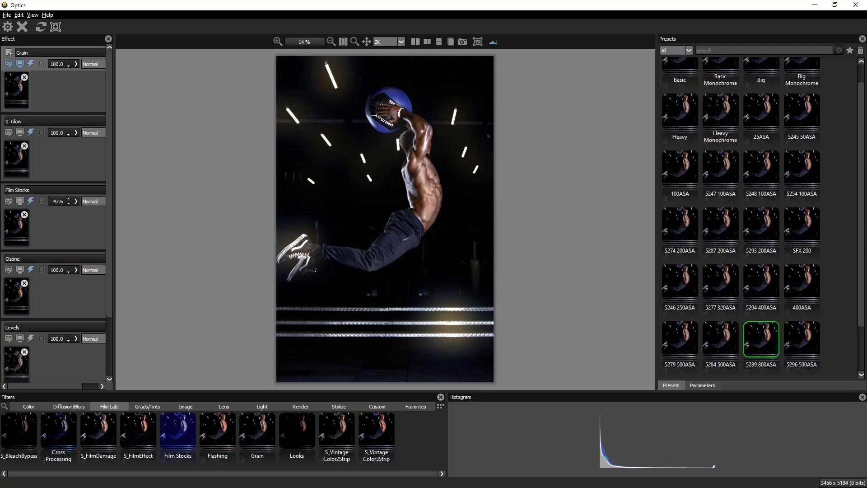
Reset the effect stack to clear the previous layers, and widen the Filters area by narrowing the histogram.
{"action": "left_click", "coordinate": [40, 28]}
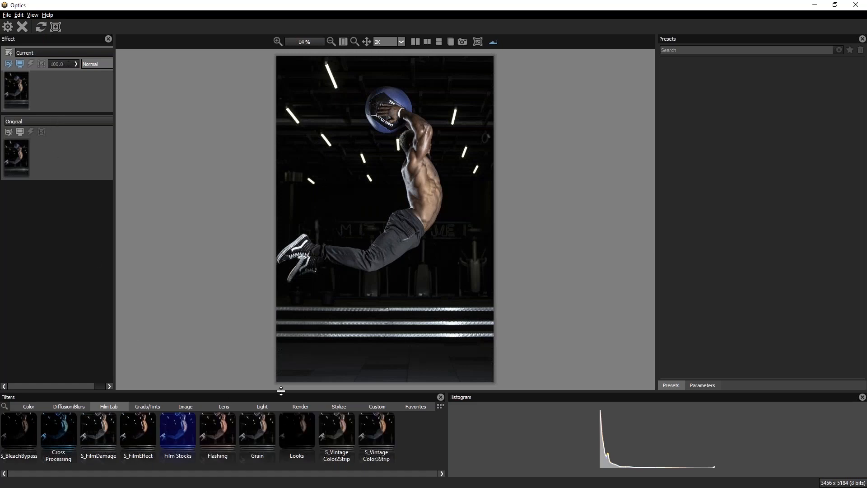
{"action": "left_click_drag", "start_coordinate": [281, 390], "coordinate": [281, 393]}
{"action": "left_click_drag", "start_coordinate": [446, 451], "coordinate": [657, 442]}
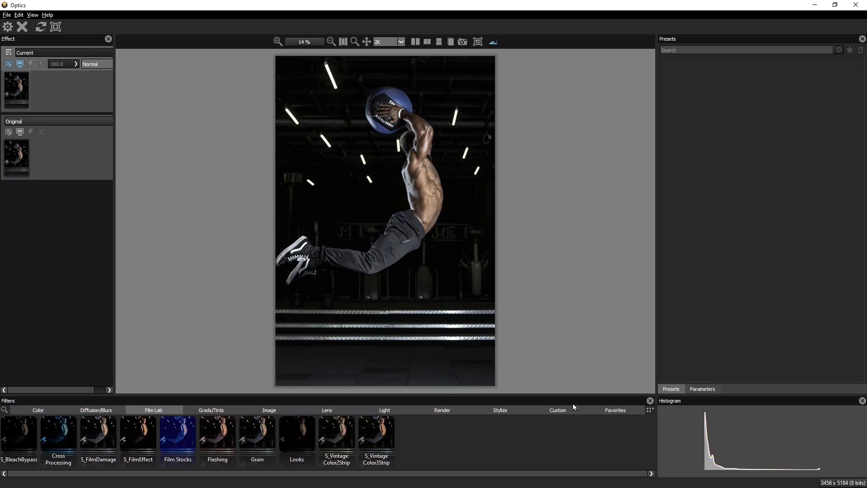
Try the S_FilmEffect filter from Film Lab, and apply Film Stocks instead.
{"action": "left_click", "coordinate": [90, 410]}
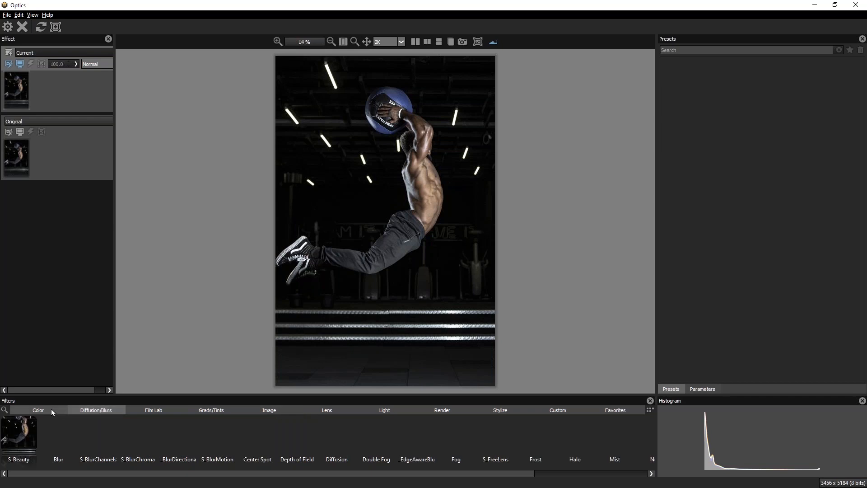
{"action": "left_click", "coordinate": [140, 410]}
{"action": "left_click", "coordinate": [121, 447]}
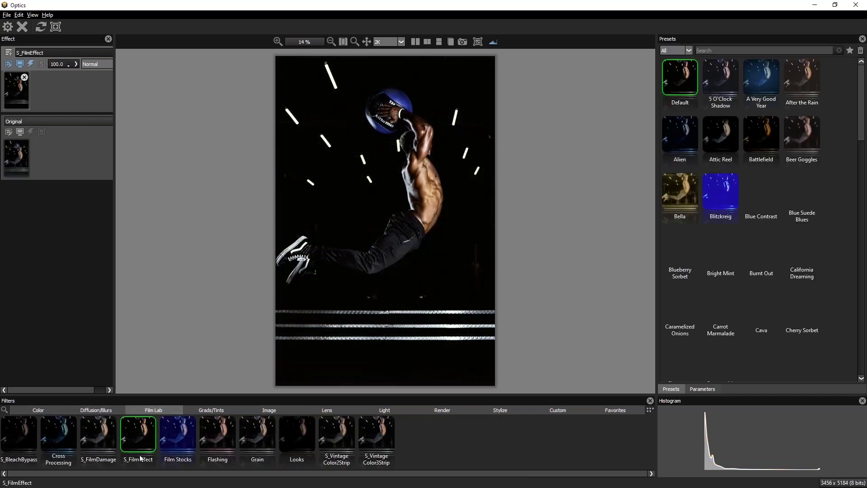
{"action": "left_click", "coordinate": [178, 434]}
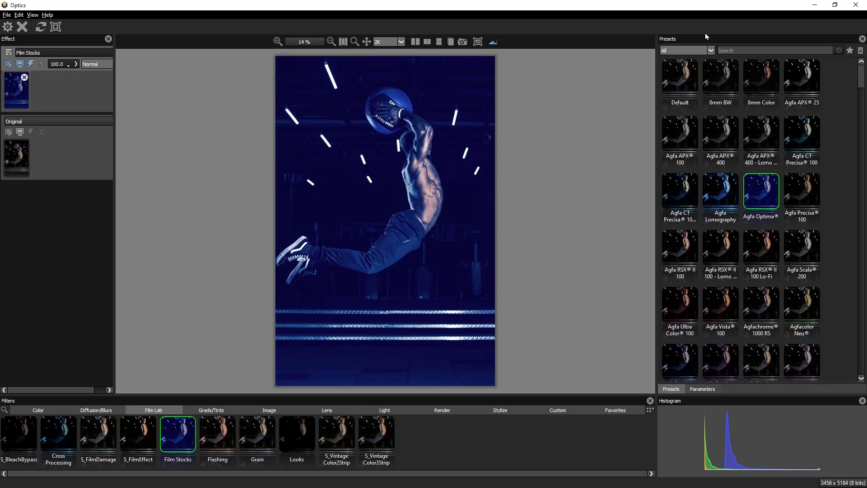
Limit the presets to Black & White Films, try several including Ilford Delta 100, and apply Agfa APX 100.
{"action": "left_click", "coordinate": [686, 50]}
{"action": "left_click", "coordinate": [689, 65]}
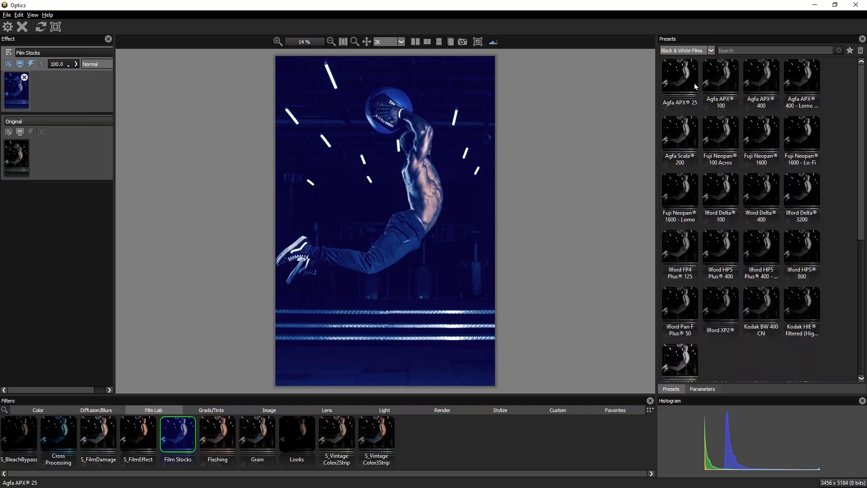
{"action": "left_click", "coordinate": [720, 79]}
{"action": "key", "text": "Down"}
{"action": "key", "text": "Down"}
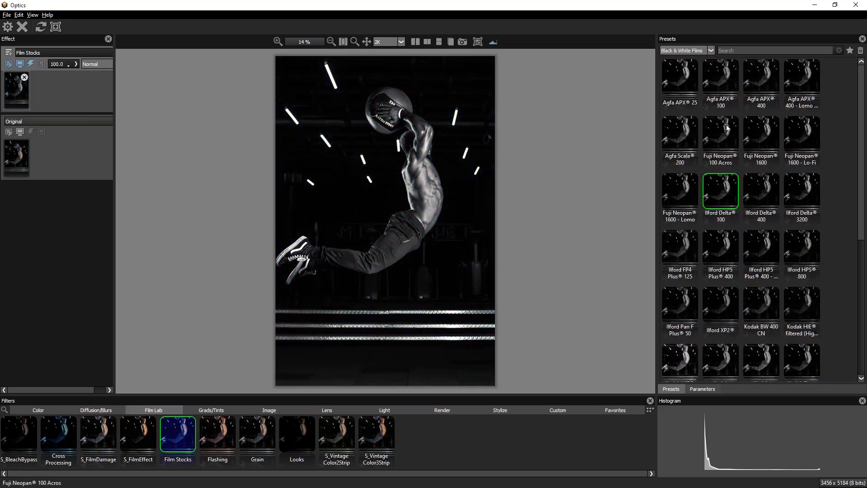
{"action": "key", "text": "Up"}
{"action": "key", "text": "Up"}
{"action": "key", "text": "Down"}
{"action": "key", "text": "Up"}
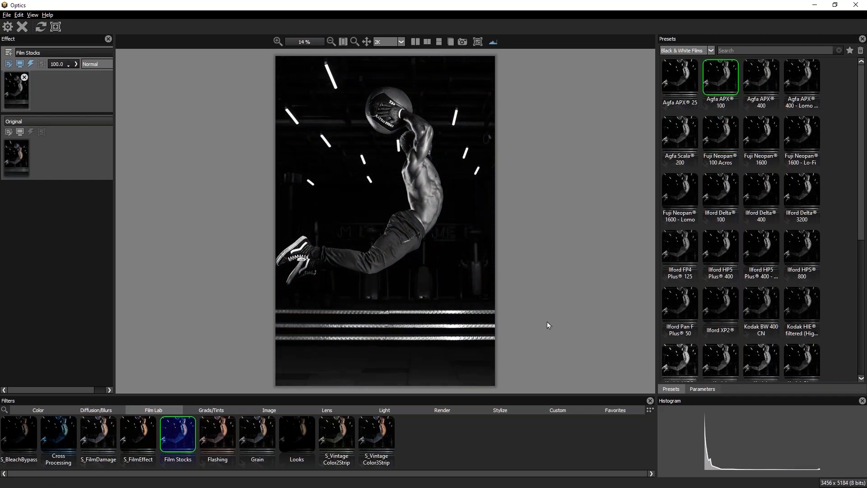
Add a new layer above Film Stocks and apply the S_LensFlare filter from the Light category.
{"action": "left_click", "coordinate": [9, 54]}
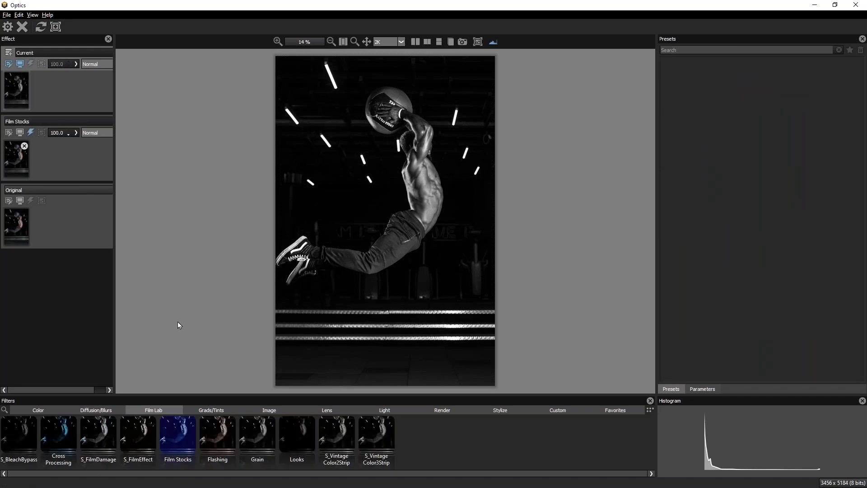
{"action": "left_click", "coordinate": [380, 410]}
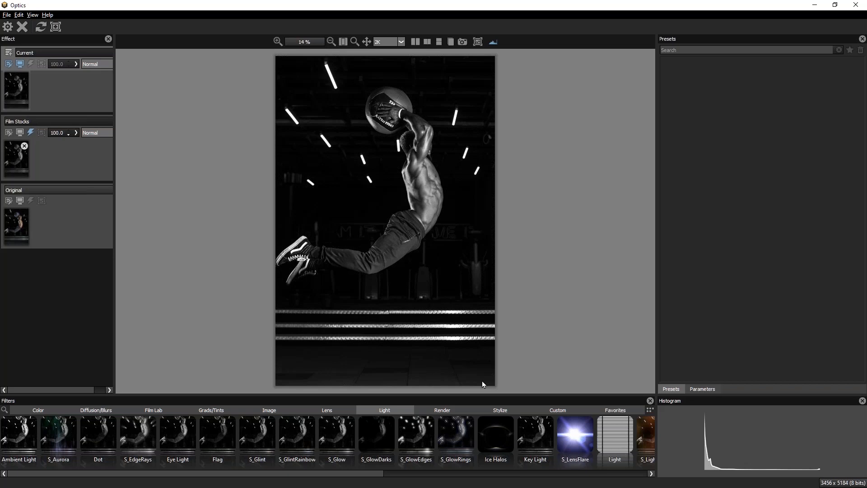
{"action": "left_click", "coordinate": [55, 27]}
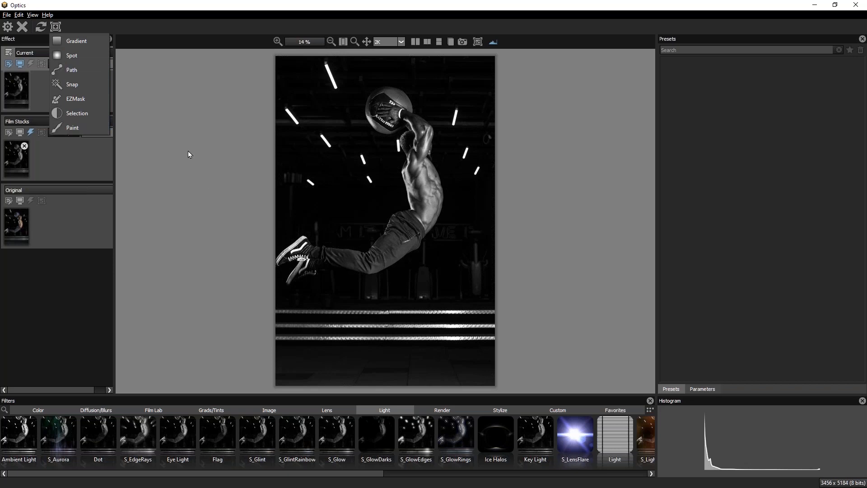
{"action": "left_click", "coordinate": [177, 183]}
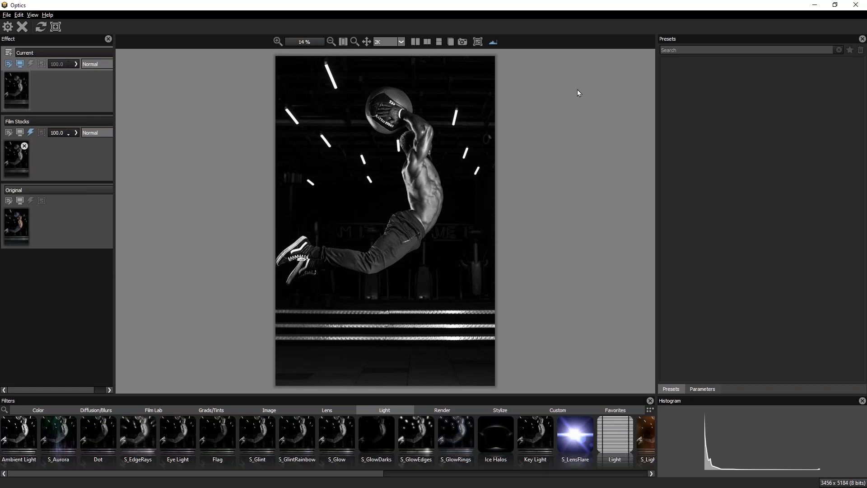
{"action": "left_click", "coordinate": [574, 434]}
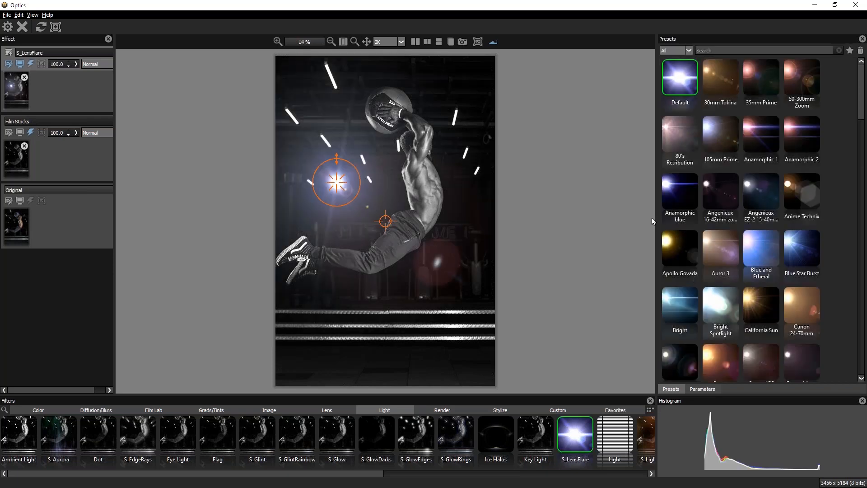
Widen the presets area, try flares such as Blue Star Burst and Canon 70-200mm, and apply Canon Sumire 24mm.
{"action": "left_click_drag", "start_coordinate": [656, 218], "coordinate": [565, 214]}
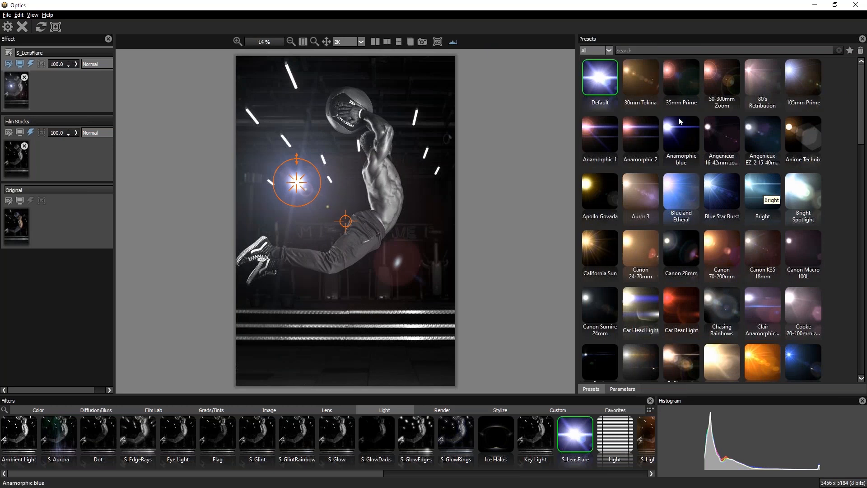
{"action": "left_click", "coordinate": [707, 226]}
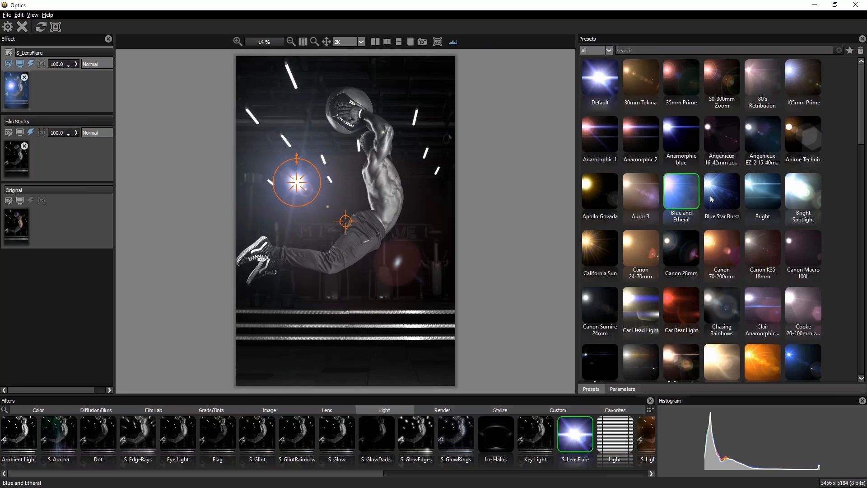
{"action": "left_click", "coordinate": [718, 197]}
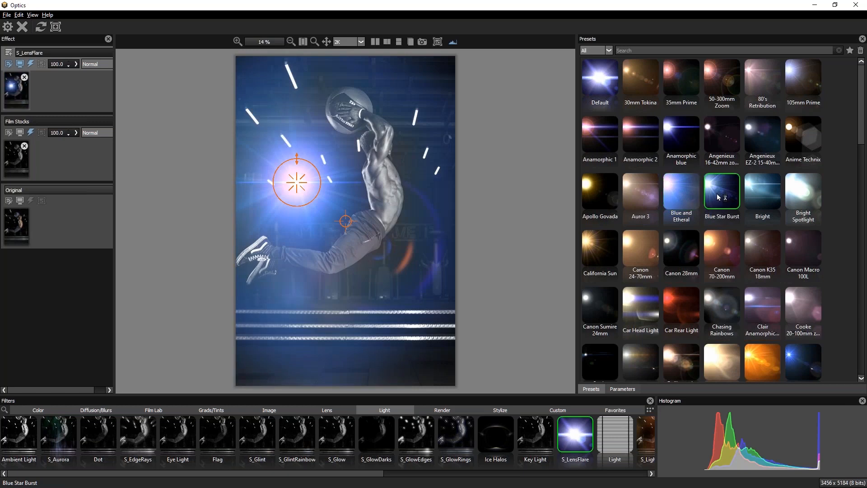
{"action": "left_click", "coordinate": [727, 247]}
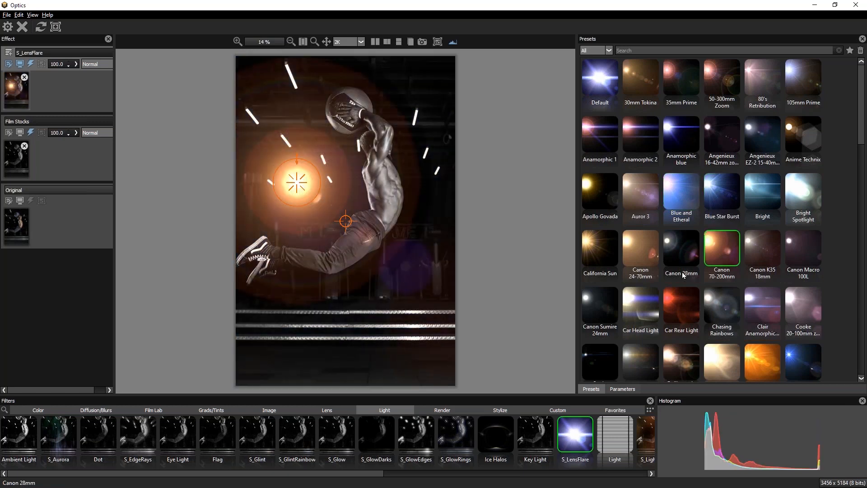
{"action": "left_click", "coordinate": [599, 305]}
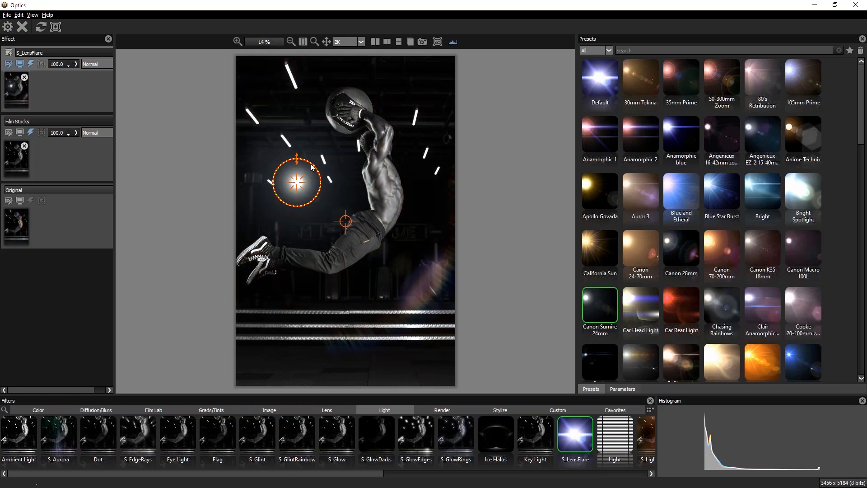
Enlarge the lens flare and move its light source onto the ball in the athlete's hands.
{"action": "left_click_drag", "start_coordinate": [312, 166], "coordinate": [344, 140]}
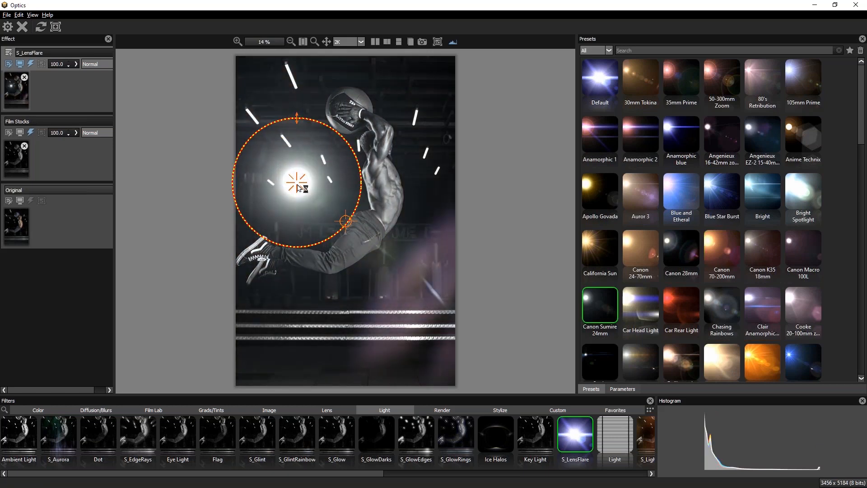
{"action": "left_click_drag", "start_coordinate": [297, 183], "coordinate": [349, 111]}
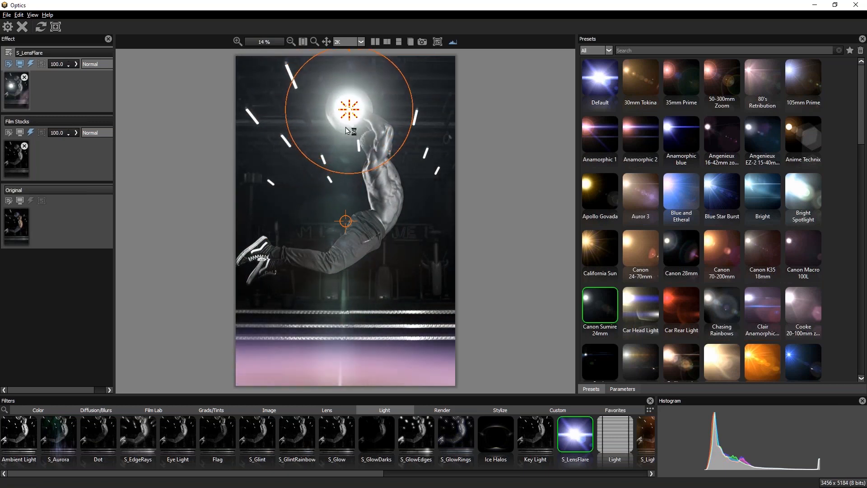
Enlarge the Canon Sumire 24mm flare over the ball, and try a larger, flattened Diffraction flare on the ball instead.
{"action": "mouse_move", "coordinate": [319, 168]}
{"action": "left_mouse_down"}
{"action": "mouse_move", "coordinate": [311, 183]}
{"action": "mouse_move", "coordinate": [323, 160]}
{"action": "mouse_move", "coordinate": [311, 178]}
{"action": "left_mouse_up"}
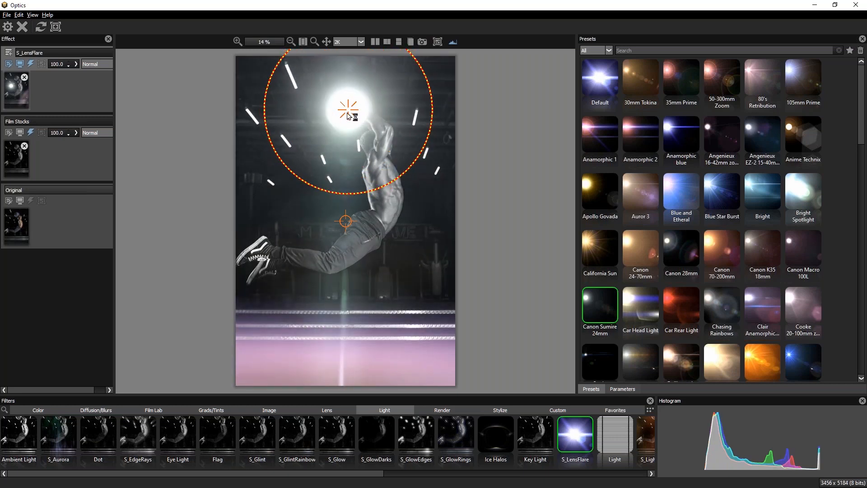
{"action": "left_click_drag", "start_coordinate": [347, 113], "coordinate": [349, 114]}
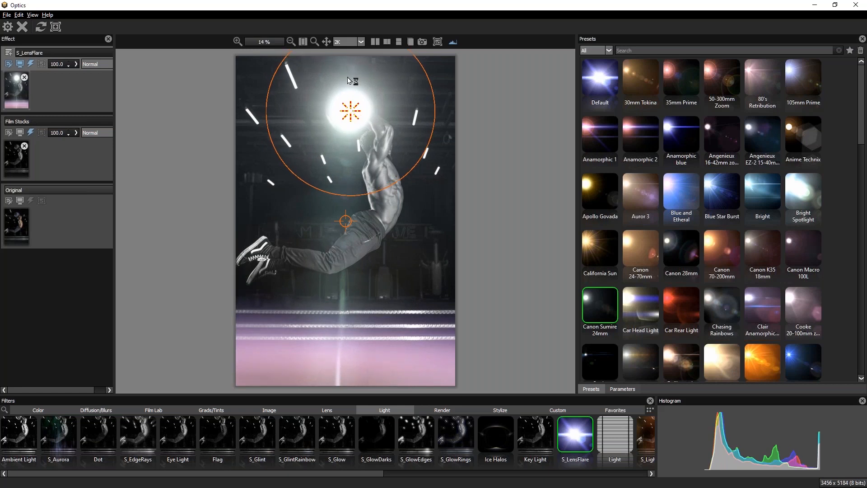
{"action": "left_click", "coordinate": [803, 367]}
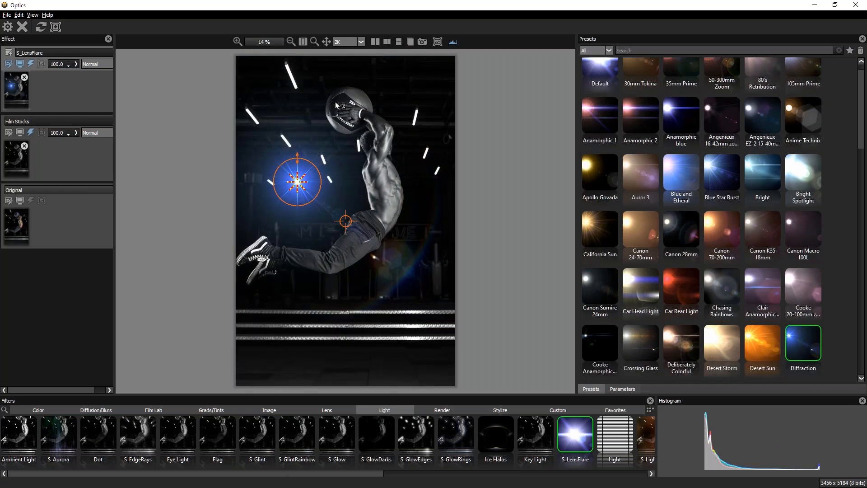
{"action": "left_click_drag", "start_coordinate": [301, 182], "coordinate": [380, 82]}
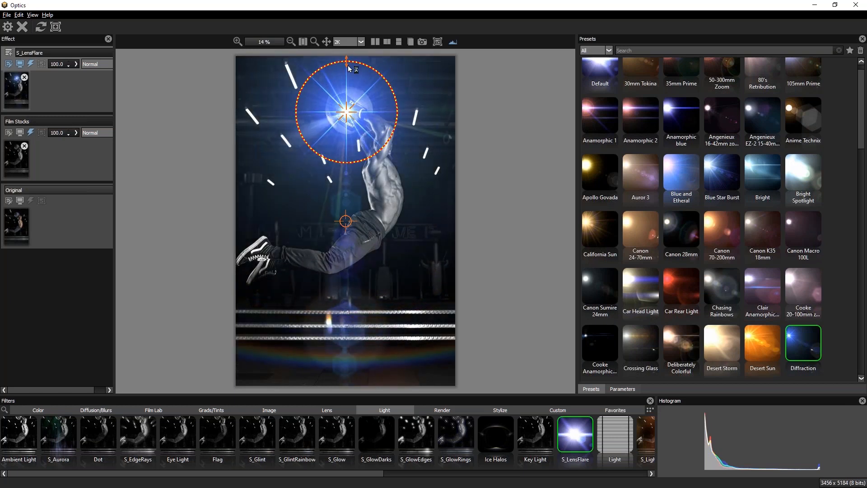
{"action": "left_click_drag", "start_coordinate": [348, 65], "coordinate": [347, 94]}
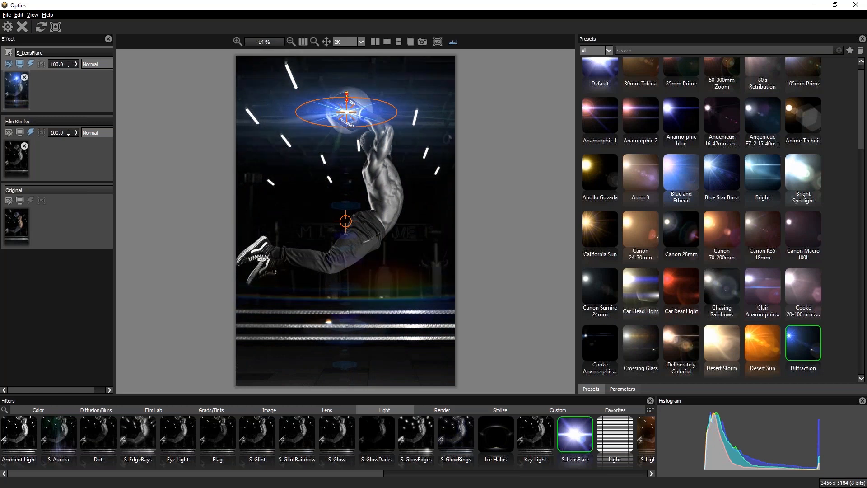
Apply the Canon 28mm flare preset, enlarge it and move its light source beside the athlete's waist.
{"action": "left_click", "coordinate": [681, 261]}
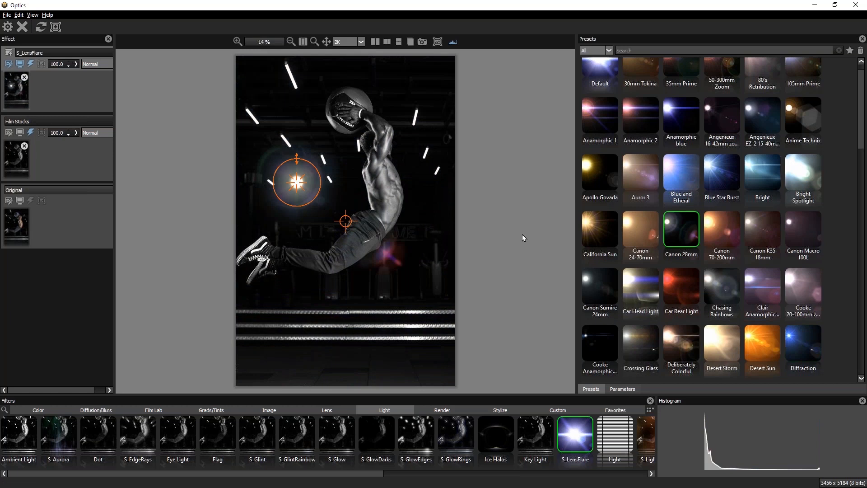
{"action": "left_click_drag", "start_coordinate": [296, 182], "coordinate": [346, 216]}
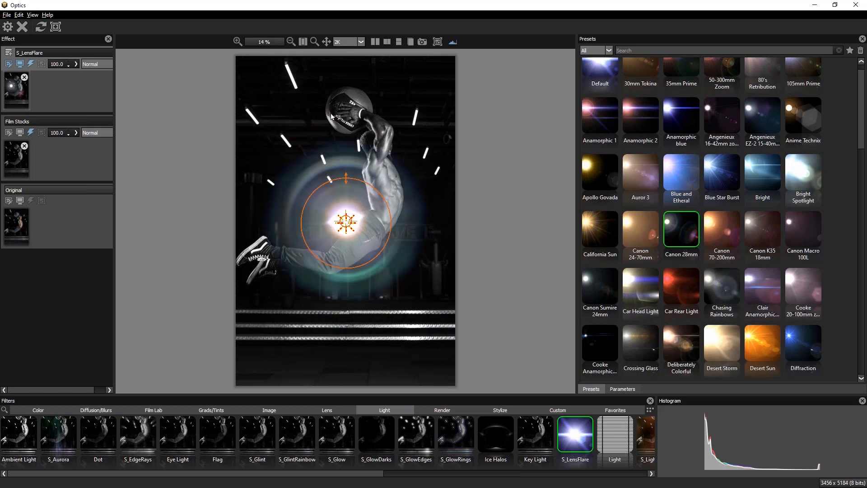
{"action": "left_click", "coordinate": [47, 14]}
{"action": "left_click", "coordinate": [82, 68]}
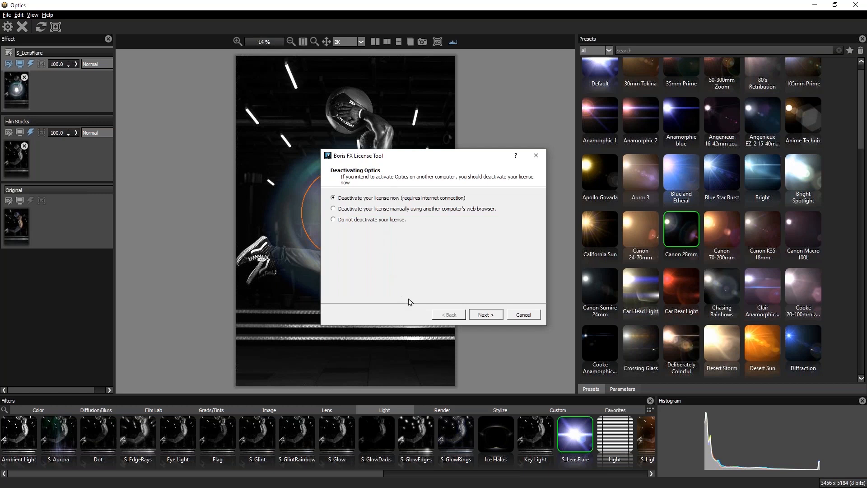
{"action": "left_click", "coordinate": [531, 318]}
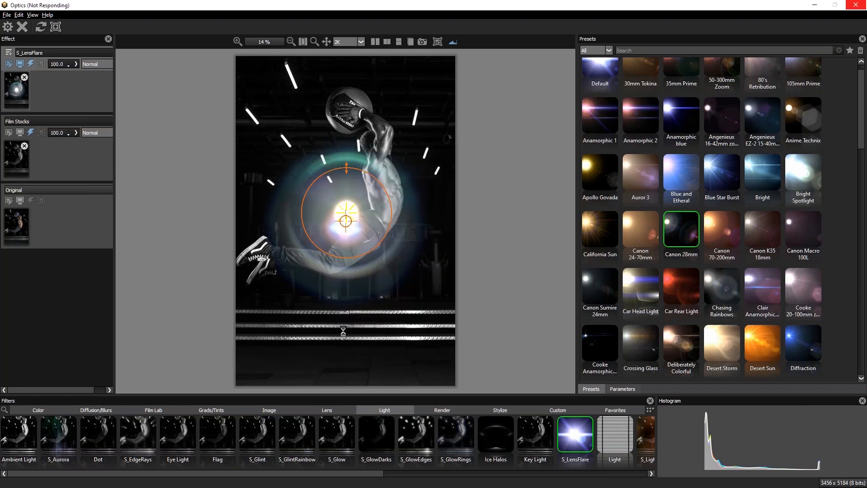
Enlarge the Canon 28mm flare and move its light source up to the ball in the athlete's hands.
{"action": "left_click_drag", "start_coordinate": [357, 176], "coordinate": [362, 152]}
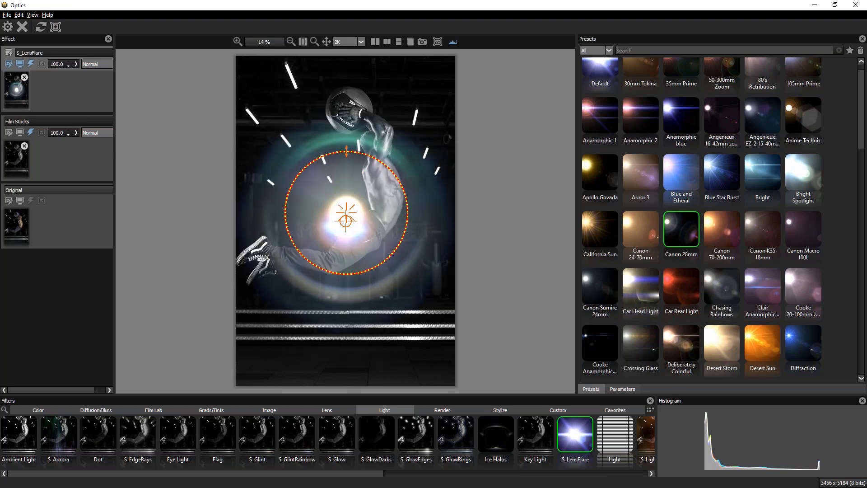
{"action": "left_click_drag", "start_coordinate": [346, 213], "coordinate": [356, 148]}
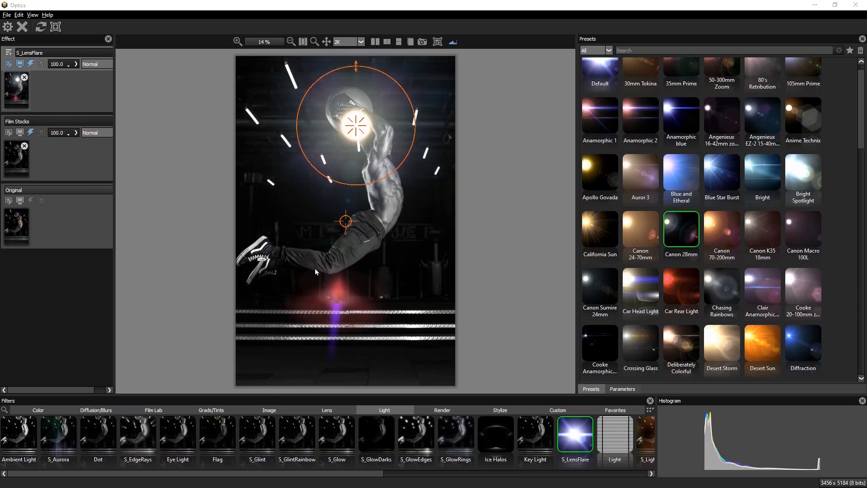
Switch to the standalone Optics window and open light ball.tif from the Stills - after folder.
{"action": "key", "text": "alt+Tab"}
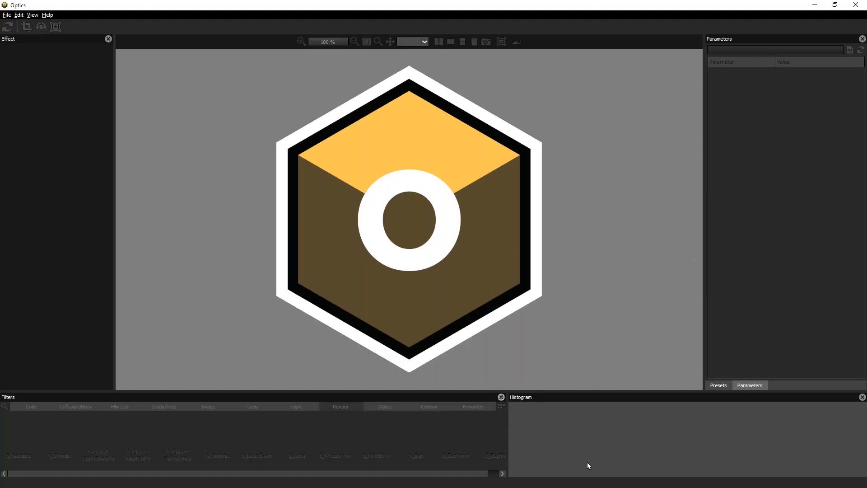
{"action": "left_click", "coordinate": [7, 15]}
{"action": "left_click", "coordinate": [154, 155]}
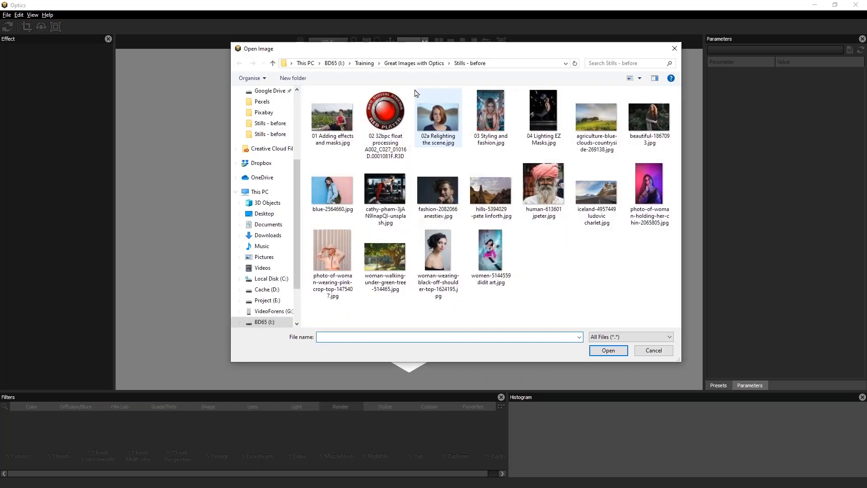
{"action": "left_click", "coordinate": [413, 63]}
{"action": "double_click", "coordinate": [335, 113]}
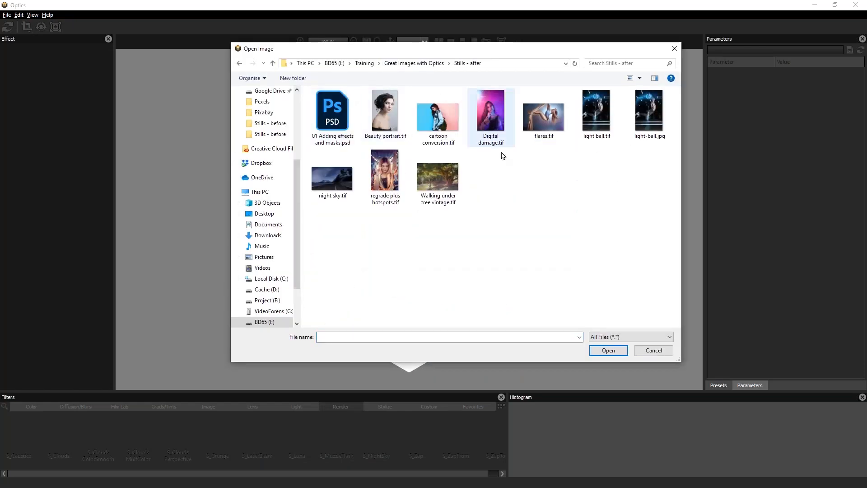
{"action": "double_click", "coordinate": [598, 111]}
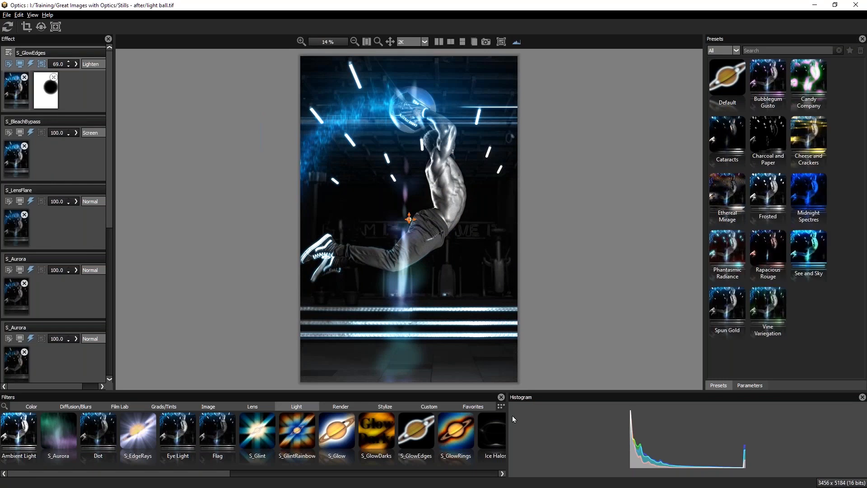
Widen the filters area, and examine the effect stack at the Ozone layer by switching that layer's effect off and on.
{"action": "left_click_drag", "start_coordinate": [508, 419], "coordinate": [686, 435]}
{"action": "left_click", "coordinate": [110, 284]}
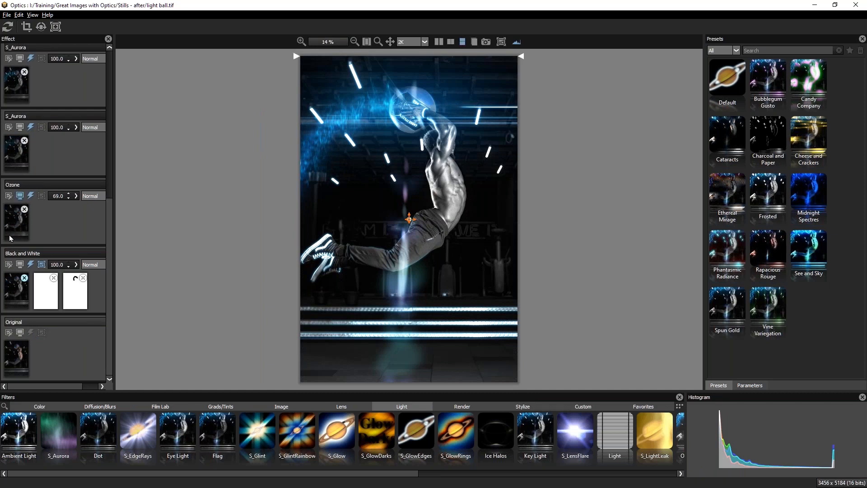
{"action": "left_click", "coordinate": [108, 138]}
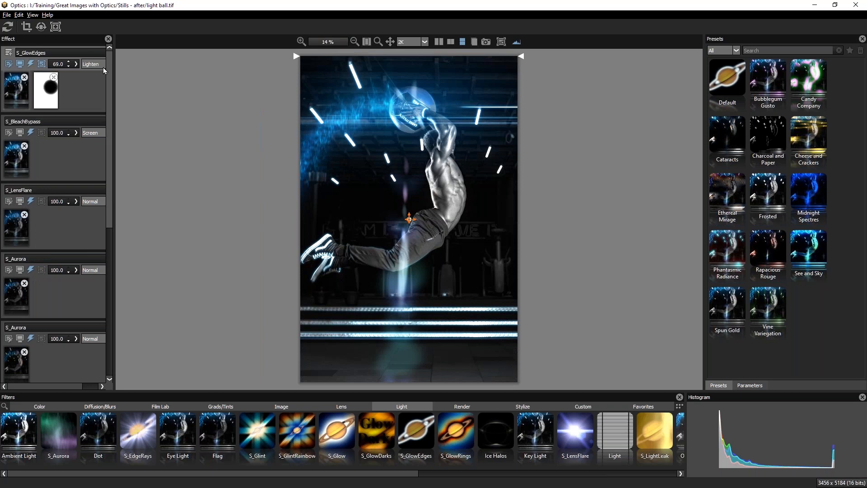
{"action": "left_click", "coordinate": [20, 64]}
{"action": "left_click", "coordinate": [109, 298]}
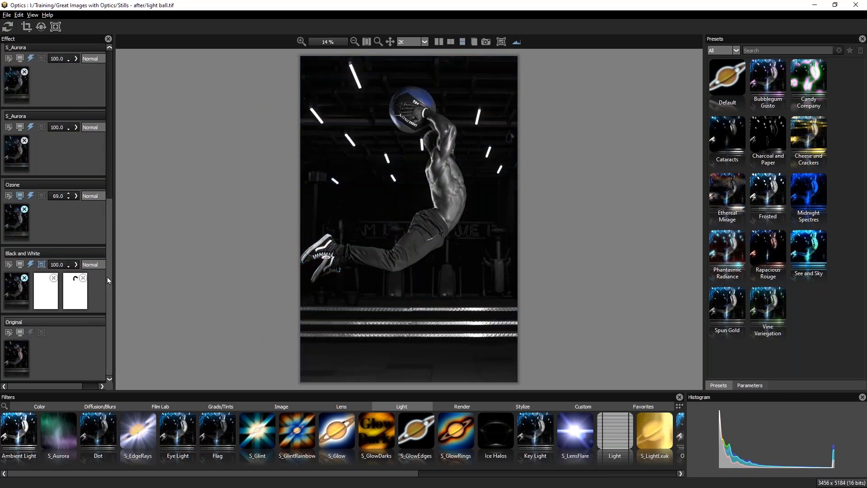
{"action": "left_click", "coordinate": [31, 195]}
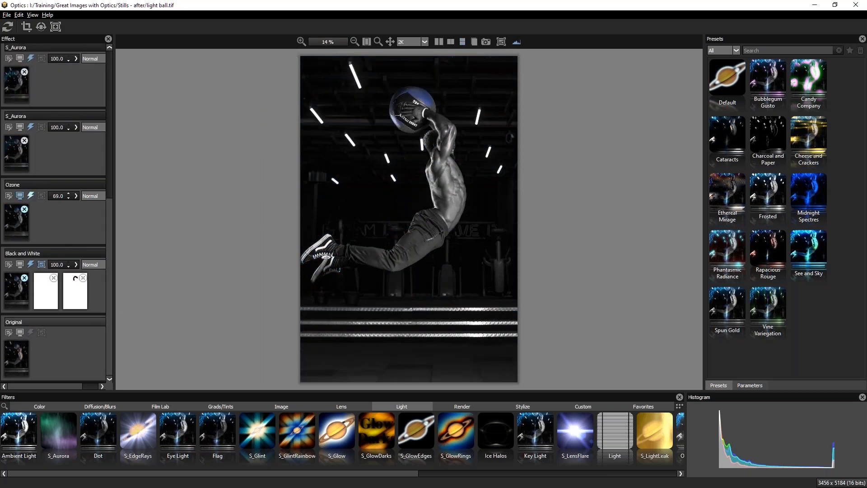
{"action": "left_click", "coordinate": [31, 196]}
{"action": "left_click", "coordinate": [30, 197]}
{"action": "left_click", "coordinate": [30, 198]}
View the image at the lowest and the middle S_Aurora layers, and look over the Render filters.
{"action": "left_click", "coordinate": [21, 127]}
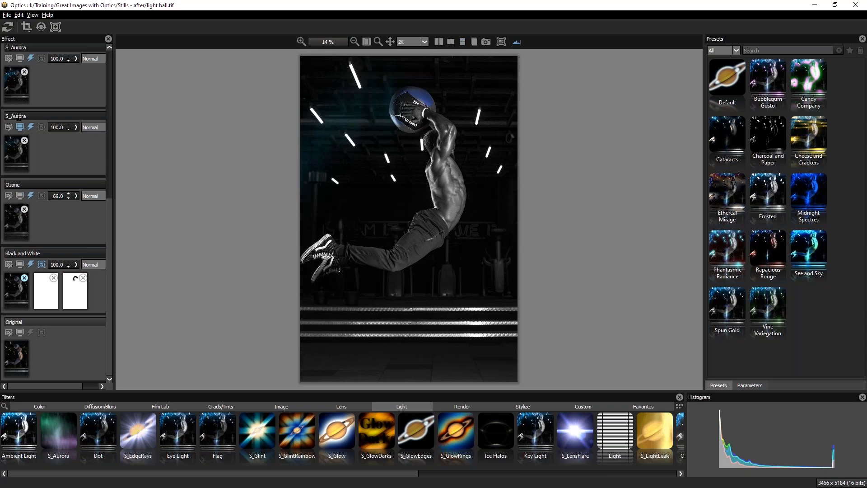
{"action": "left_click_drag", "start_coordinate": [109, 210], "coordinate": [109, 158]}
{"action": "left_click", "coordinate": [19, 157]}
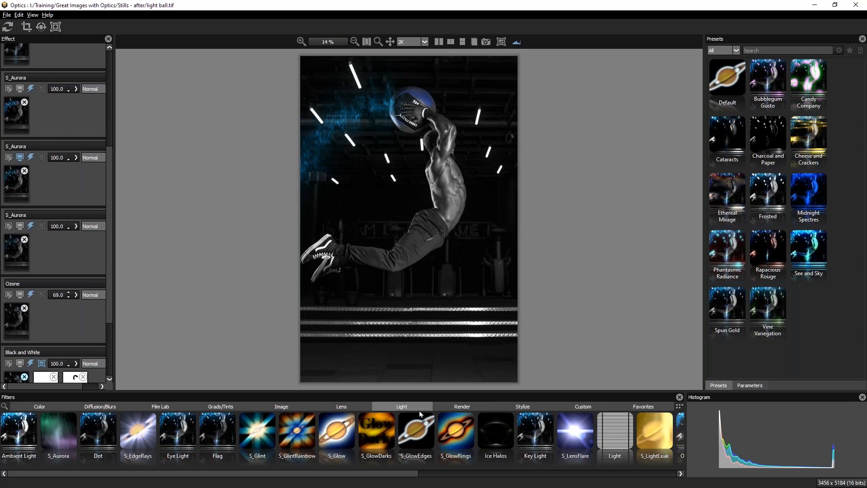
{"action": "left_click", "coordinate": [462, 407]}
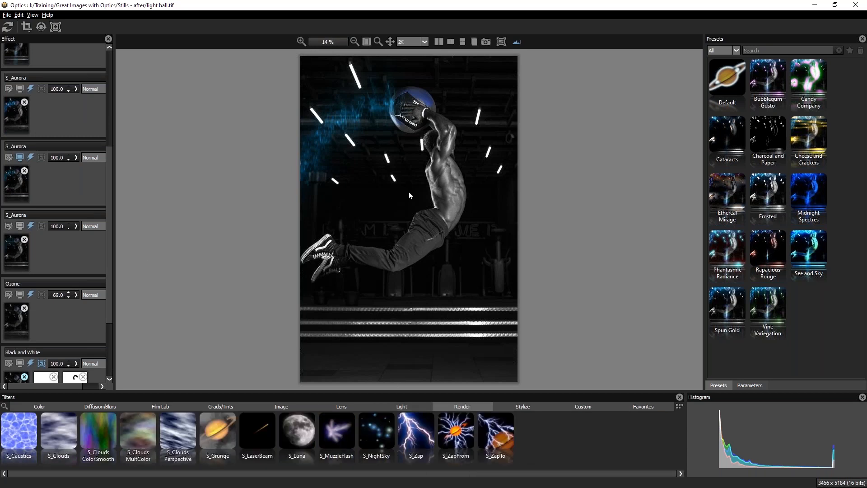
Set the middle S_Aurora layer's Color Phase to 0.09, Stroke Size to 0.10, Brightness to 2.60 and Softness to 0.48.
{"action": "left_click", "coordinate": [749, 385]}
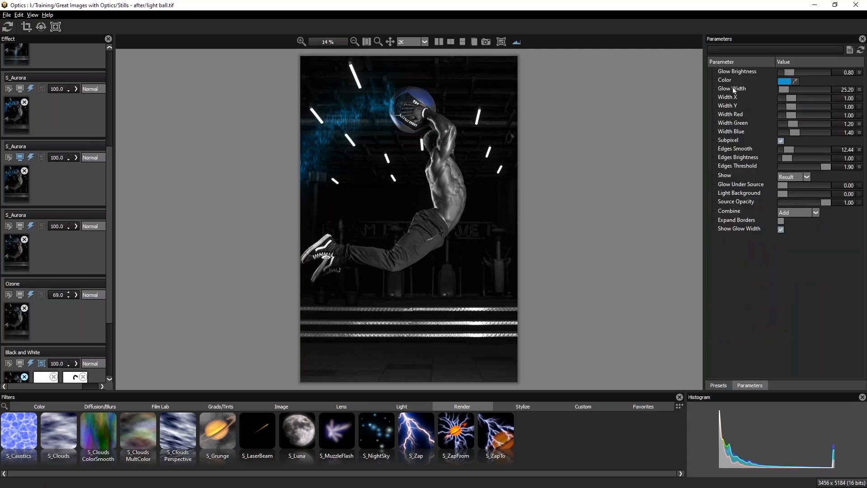
{"action": "left_click", "coordinate": [13, 150]}
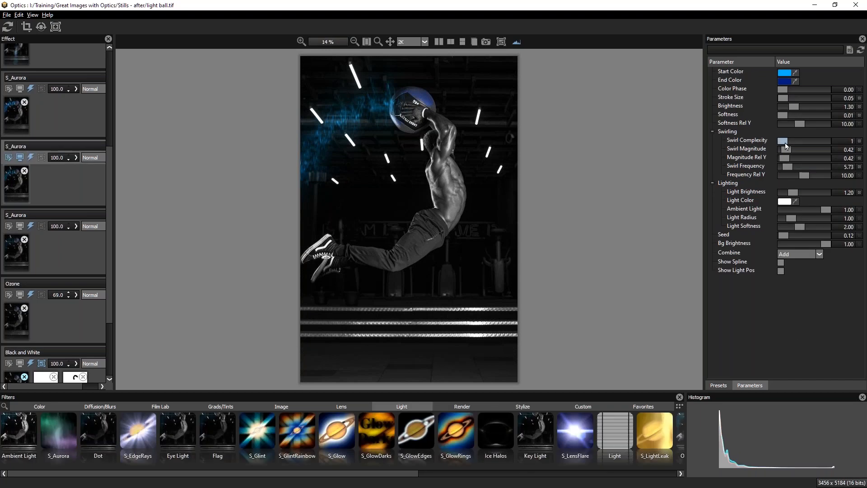
{"action": "left_click_drag", "start_coordinate": [784, 140], "coordinate": [790, 140]}
{"action": "mouse_move", "coordinate": [788, 91]}
{"action": "left_mouse_down"}
{"action": "mouse_move", "coordinate": [795, 100]}
{"action": "mouse_move", "coordinate": [784, 101]}
{"action": "left_mouse_up"}
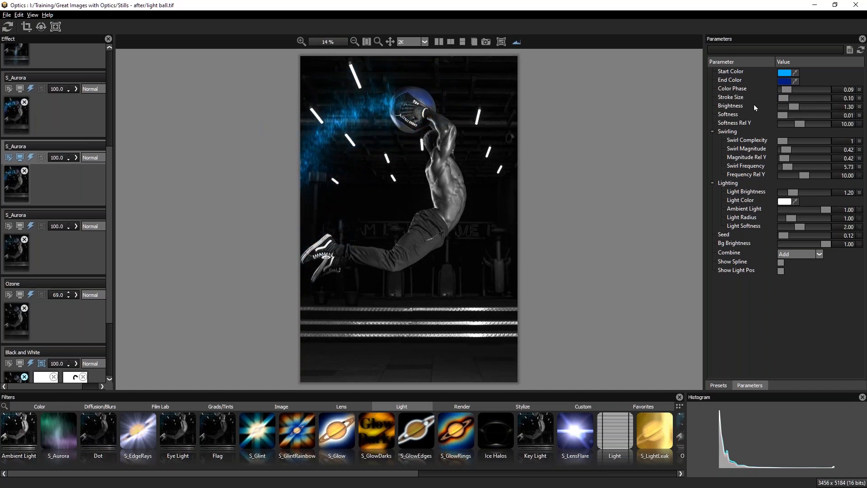
{"action": "left_click_drag", "start_coordinate": [788, 107], "coordinate": [798, 106]}
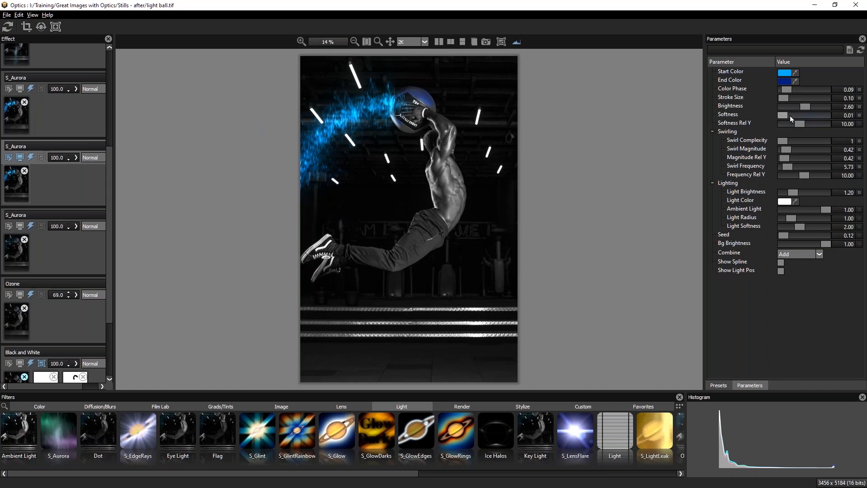
{"action": "left_click_drag", "start_coordinate": [790, 116], "coordinate": [792, 115]}
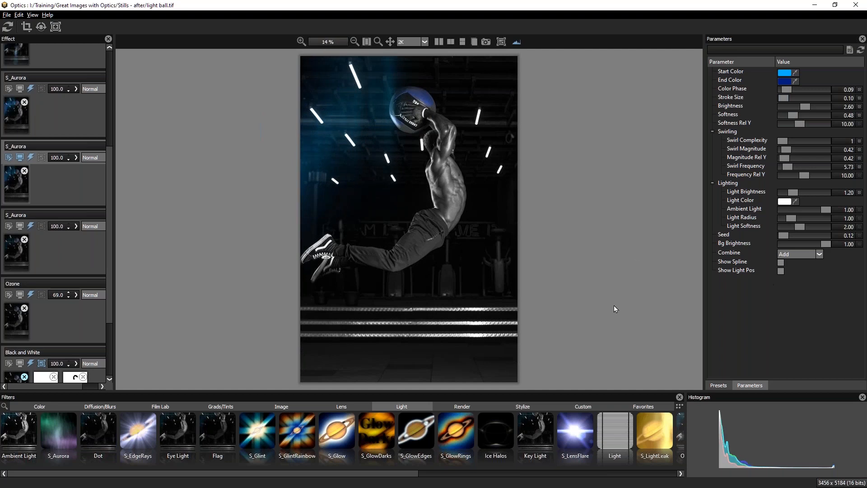
Reshape the S_Aurora spline from the ball around behind the athlete to below his legs, showing the spline and light position controls only while editing.
{"action": "left_click", "coordinate": [780, 262]}
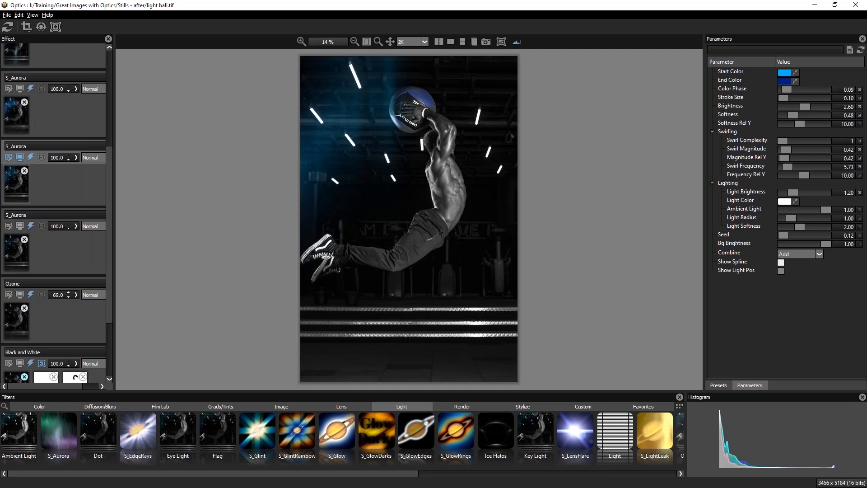
{"action": "left_click", "coordinate": [780, 270]}
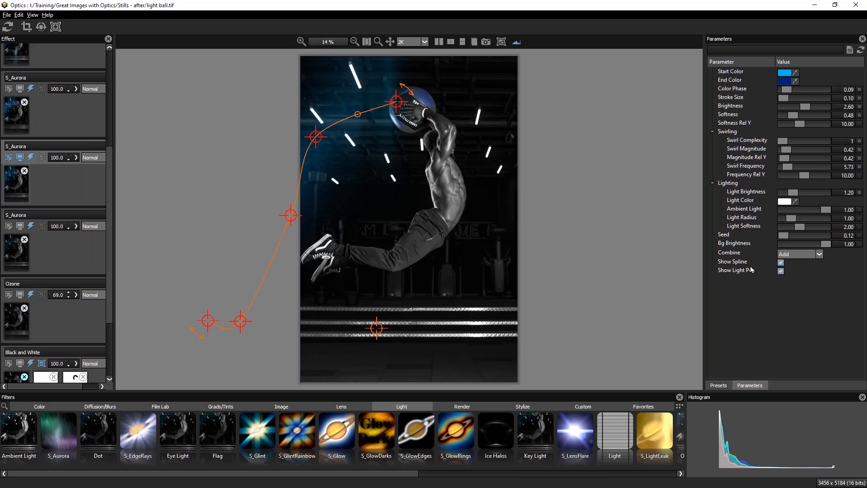
{"action": "left_click_drag", "start_coordinate": [400, 106], "coordinate": [479, 93]}
{"action": "left_click_drag", "start_coordinate": [414, 108], "coordinate": [408, 109]}
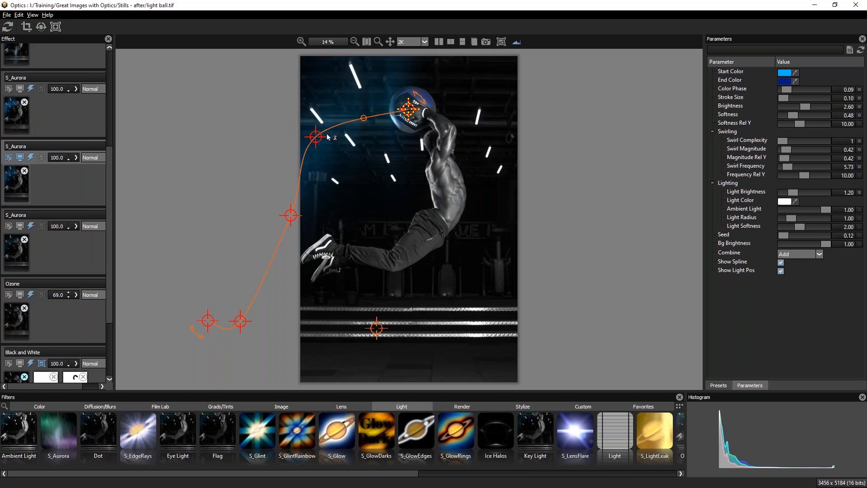
{"action": "left_click_drag", "start_coordinate": [314, 141], "coordinate": [505, 212]}
{"action": "left_click_drag", "start_coordinate": [290, 215], "coordinate": [365, 284]}
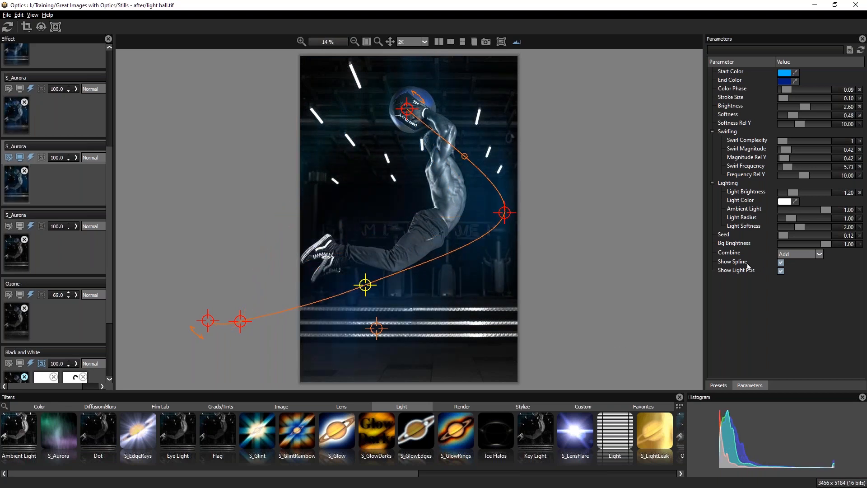
{"action": "left_click", "coordinate": [781, 262]}
{"action": "left_click", "coordinate": [781, 271]}
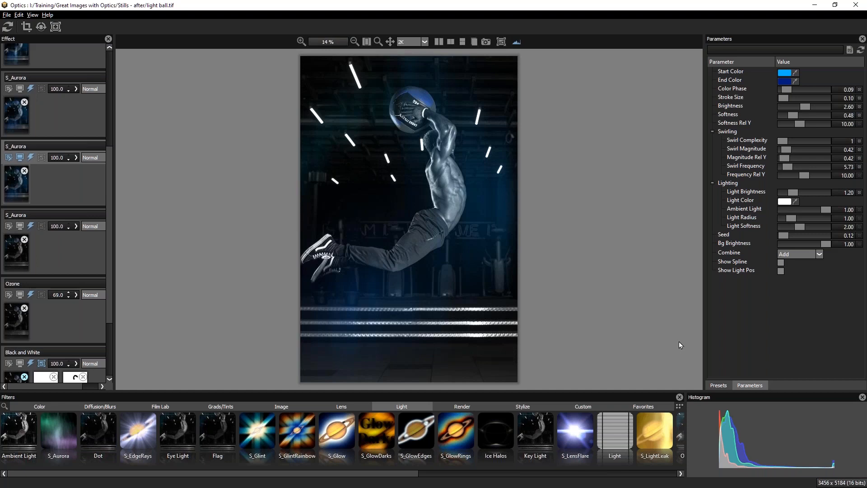
Open flares.tif from the Stills - after folder.
{"action": "left_click", "coordinate": [6, 15]}
{"action": "left_click", "coordinate": [21, 24]}
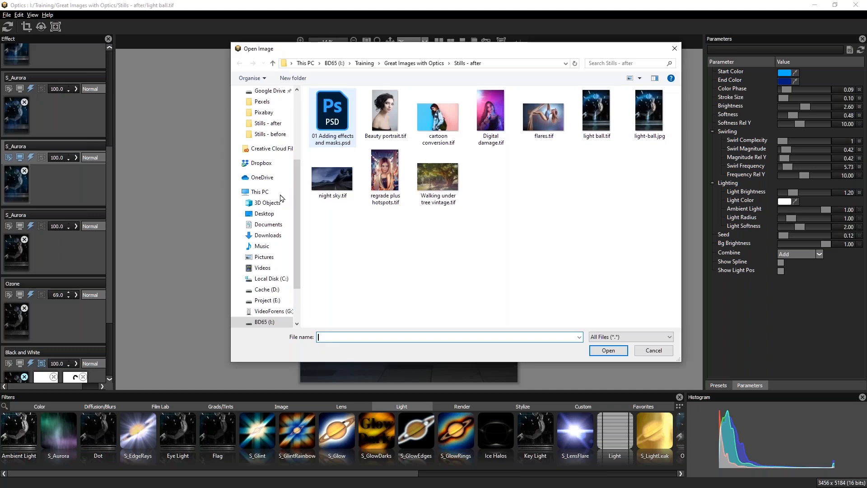
{"action": "left_click", "coordinate": [552, 129]}
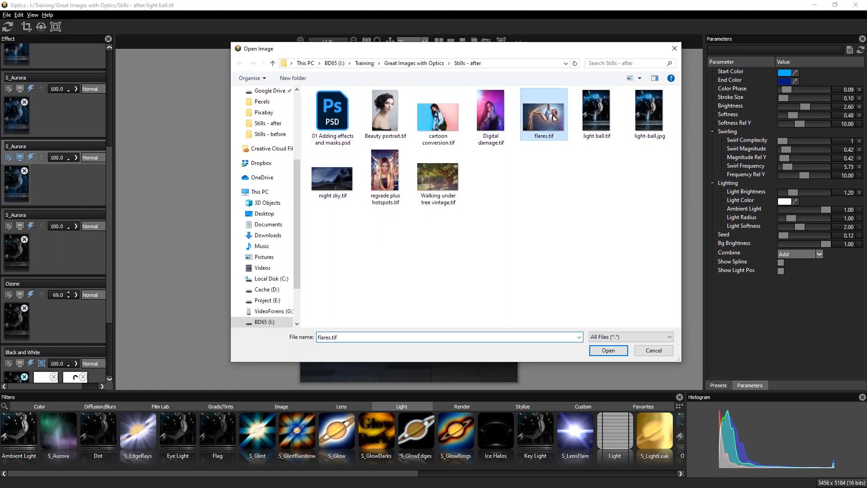
{"action": "double_click", "coordinate": [551, 129]}
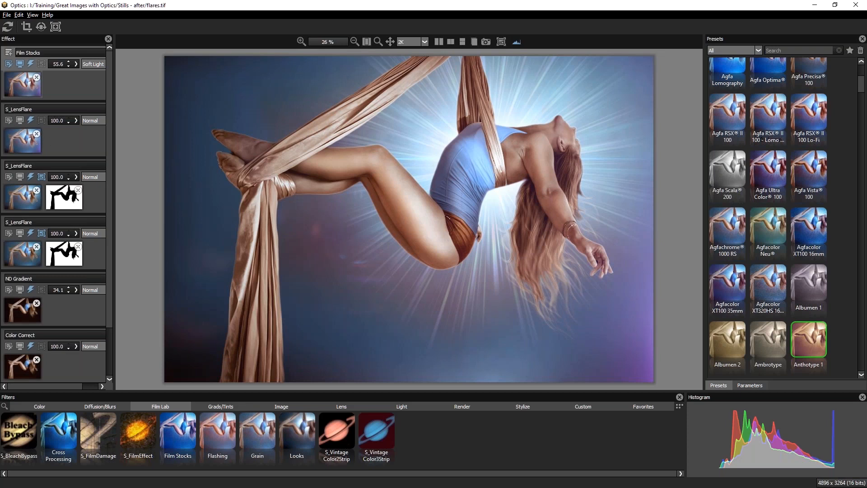
View the image at the uppermost S_LensFlare layer, without the Film Stocks effect, and look over the Light filters.
{"action": "left_click", "coordinate": [20, 65]}
{"action": "left_click", "coordinate": [19, 65]}
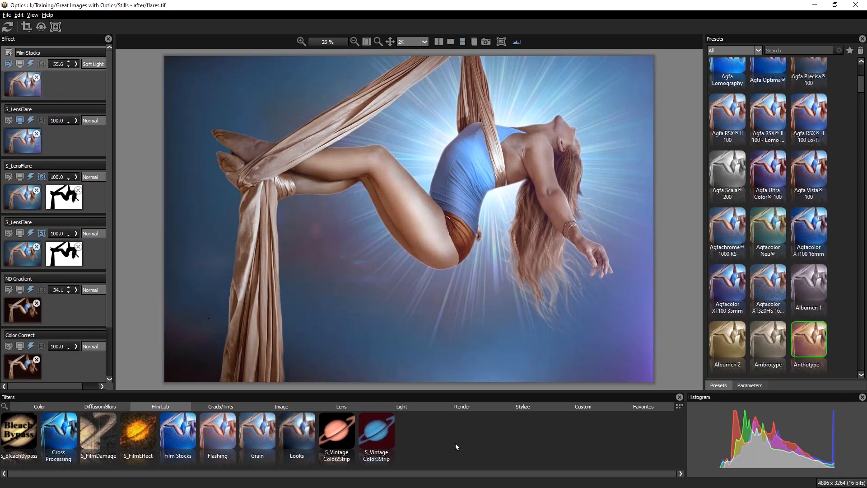
{"action": "left_click", "coordinate": [411, 408]}
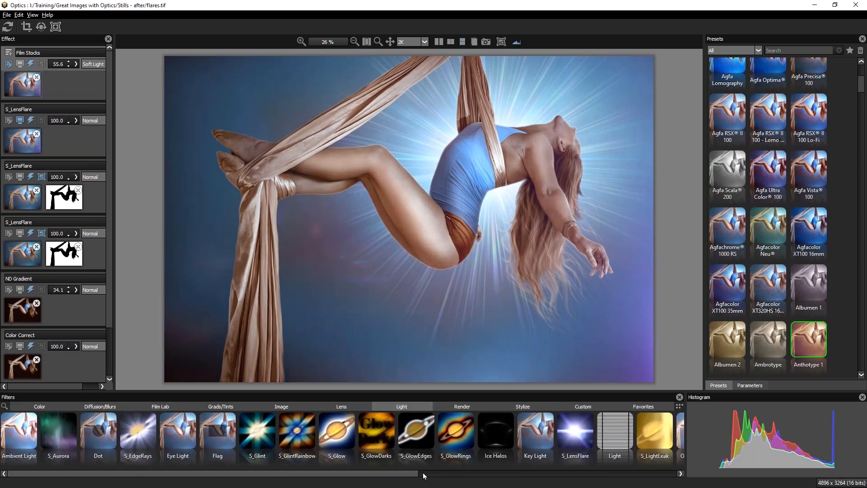
{"action": "left_click_drag", "start_coordinate": [416, 474], "coordinate": [507, 465]}
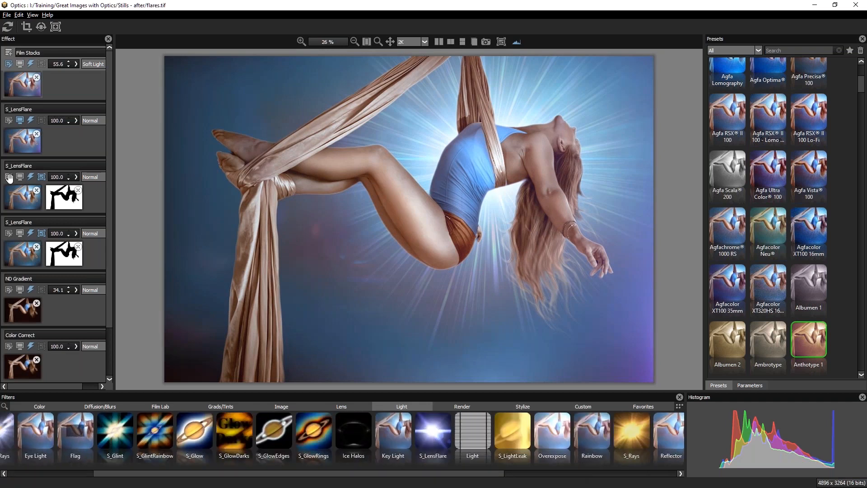
Open the uppermost S_LensFlare layer for editing and compare the image with its original in before-and-after and split views.
{"action": "left_click", "coordinate": [8, 119]}
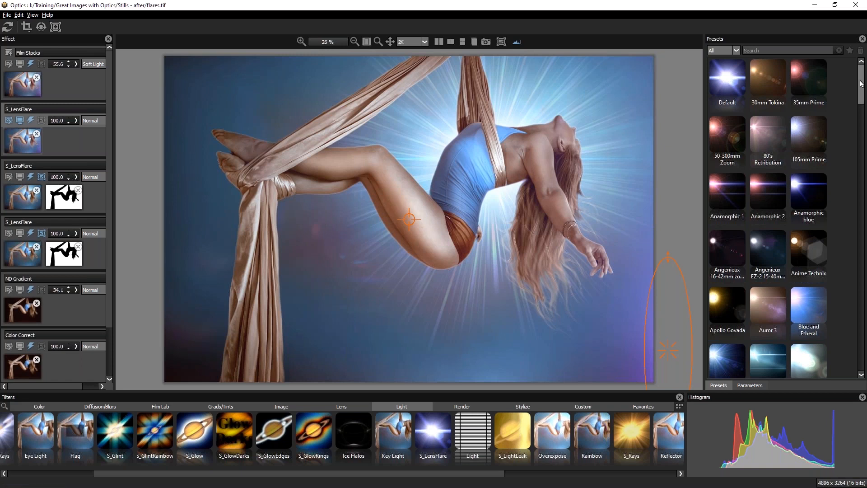
{"action": "left_click", "coordinate": [439, 41]}
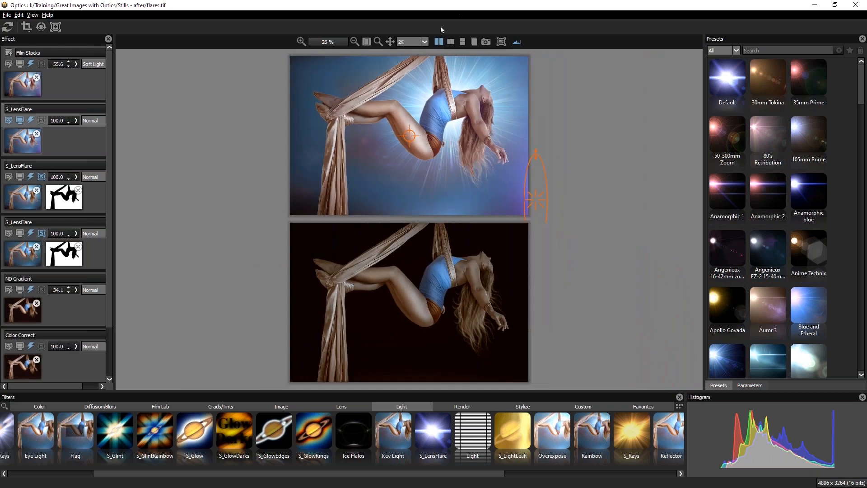
{"action": "left_click", "coordinate": [450, 41]}
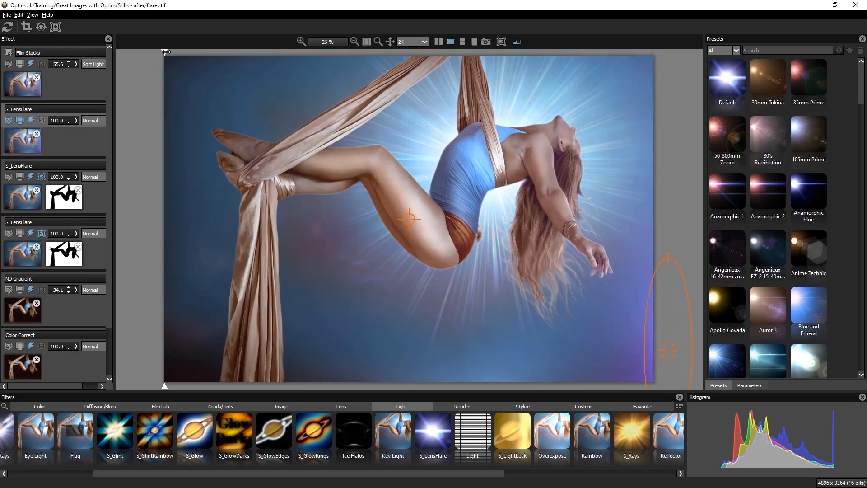
{"action": "left_click_drag", "start_coordinate": [166, 51], "coordinate": [444, 52]}
{"action": "left_click_drag", "start_coordinate": [397, 1], "coordinate": [152, 226]}
{"action": "left_click_drag", "start_coordinate": [861, 93], "coordinate": [861, 116]}
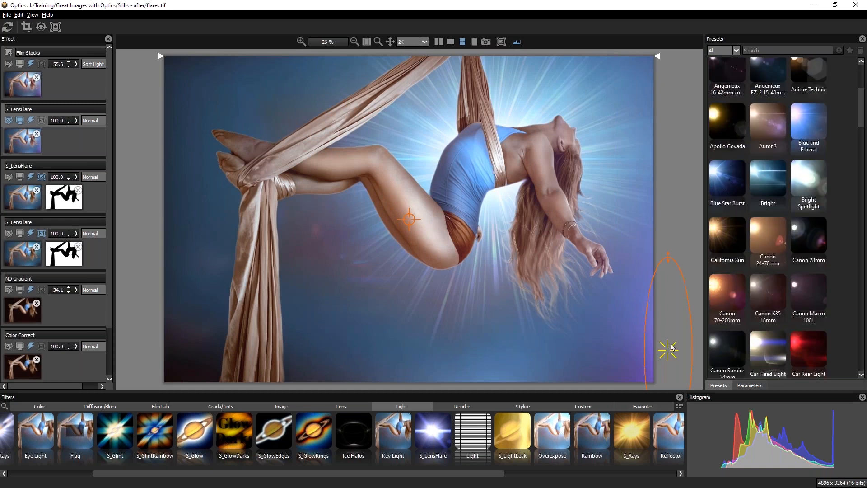
Try the purple flare's hotspot at several places across the image and over the hanging fabric, ending beside the athlete's hand at the image's edge.
{"action": "left_click", "coordinate": [628, 347]}
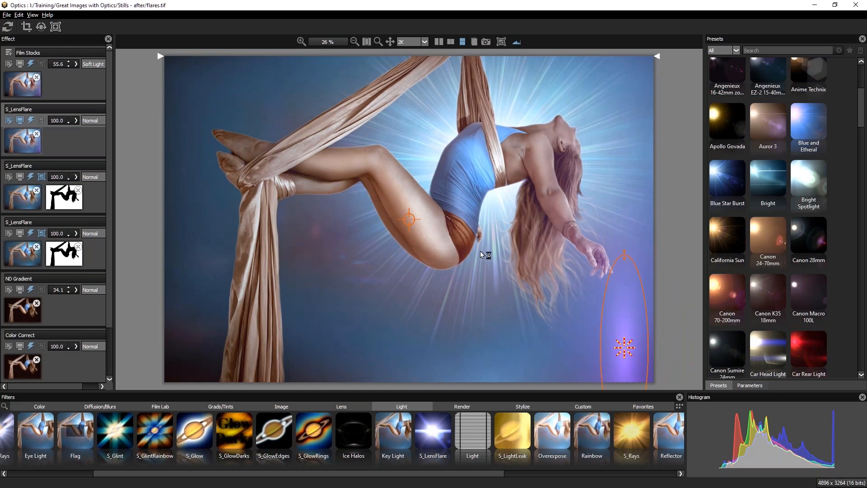
{"action": "left_click", "coordinate": [481, 251]}
{"action": "left_click", "coordinate": [269, 329]}
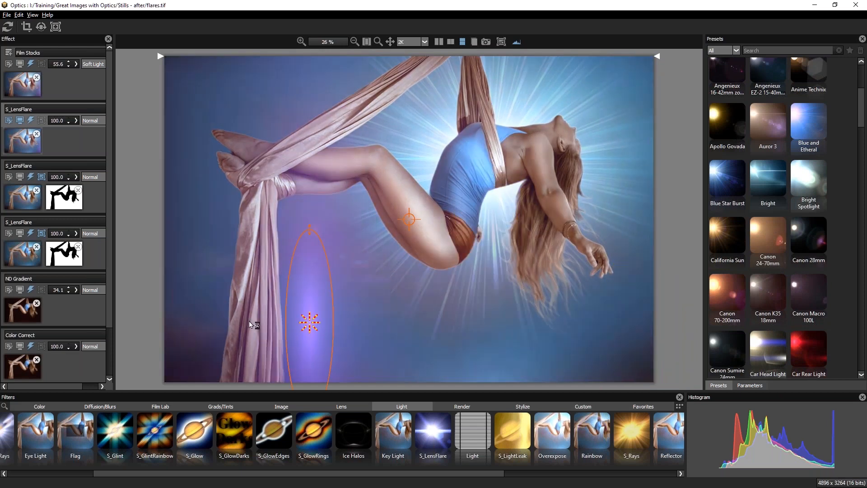
{"action": "left_click", "coordinate": [187, 315]}
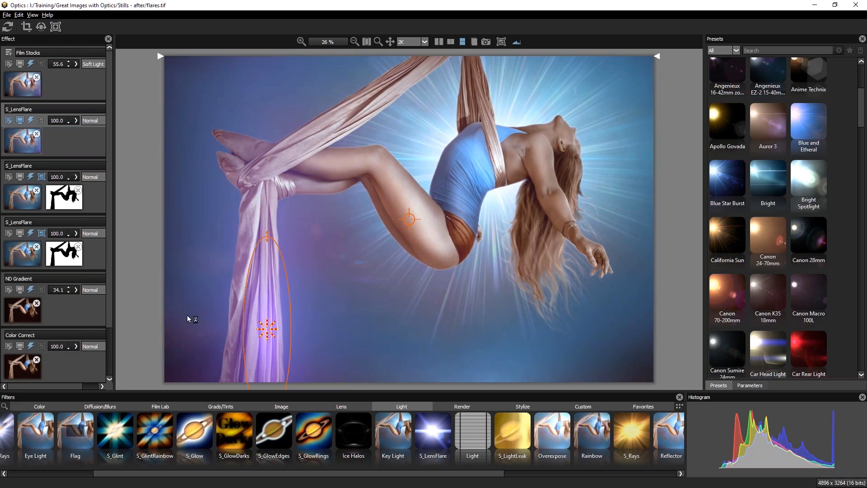
{"action": "left_click", "coordinate": [254, 319]}
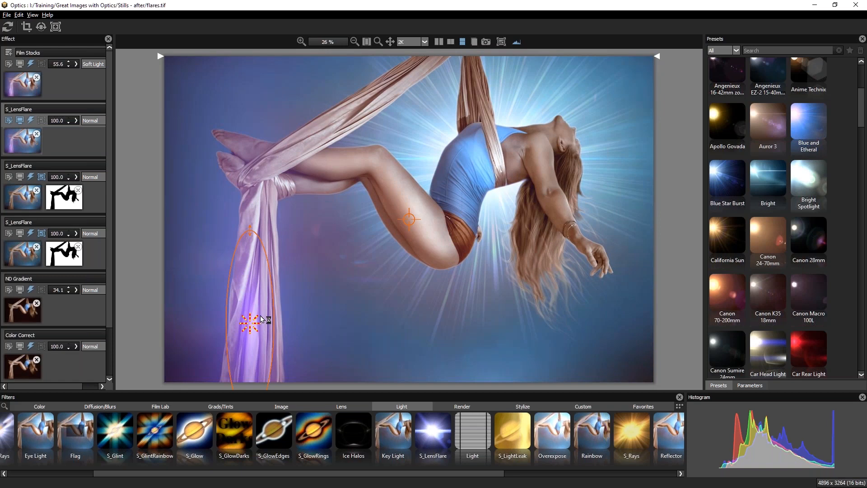
{"action": "left_click", "coordinate": [649, 302]}
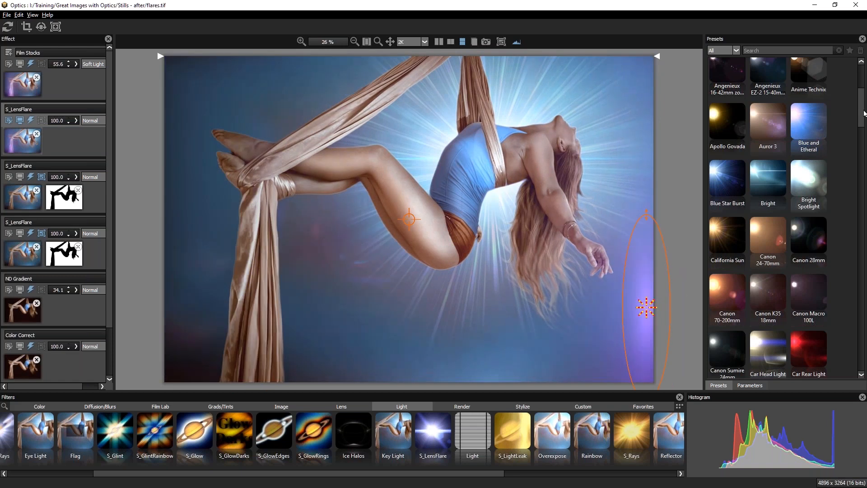
Apply the It Fell From The Sky preset, place the flare beyond the image's lower-right edge with Rel Heights about 2.41, and show its parameters.
{"action": "left_click_drag", "start_coordinate": [864, 81], "coordinate": [862, 357]}
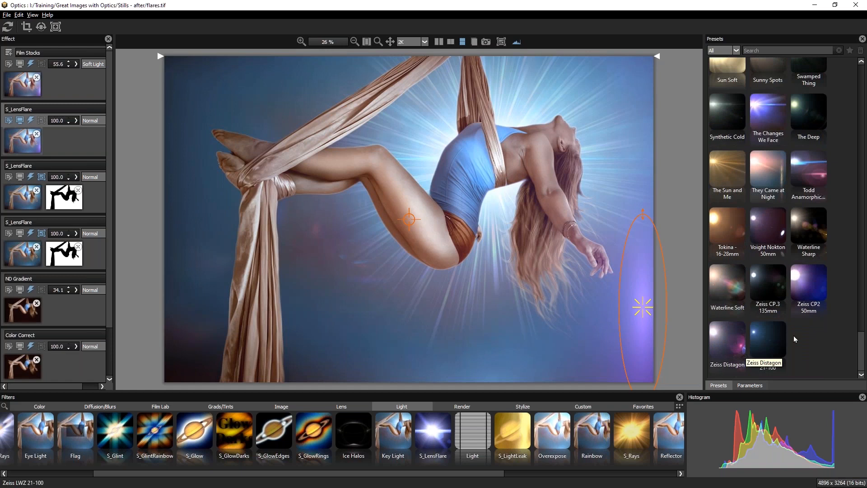
{"action": "left_click_drag", "start_coordinate": [862, 357], "coordinate": [858, 88]}
{"action": "scroll", "coordinate": [767, 183], "scroll_direction": "down", "scroll_amount": 3}
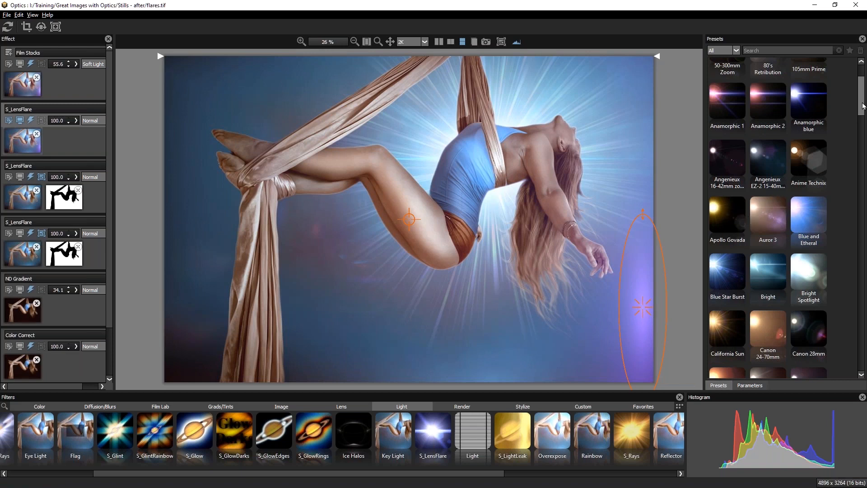
{"action": "left_click_drag", "start_coordinate": [862, 102], "coordinate": [862, 97]}
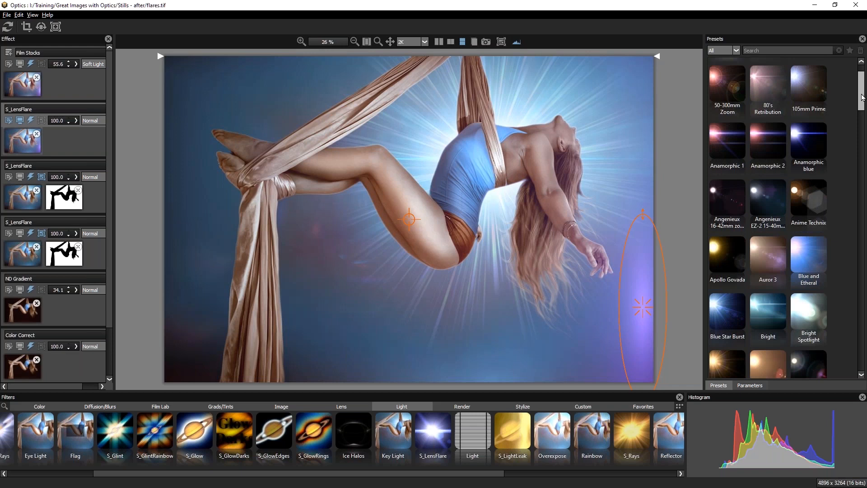
{"action": "left_click_drag", "start_coordinate": [862, 98], "coordinate": [857, 169]}
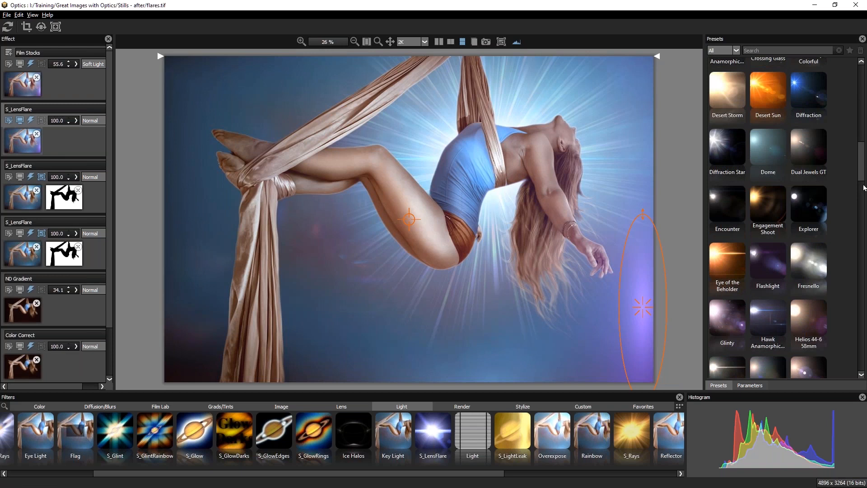
{"action": "scroll", "coordinate": [860, 181], "scroll_direction": "down", "scroll_amount": 3}
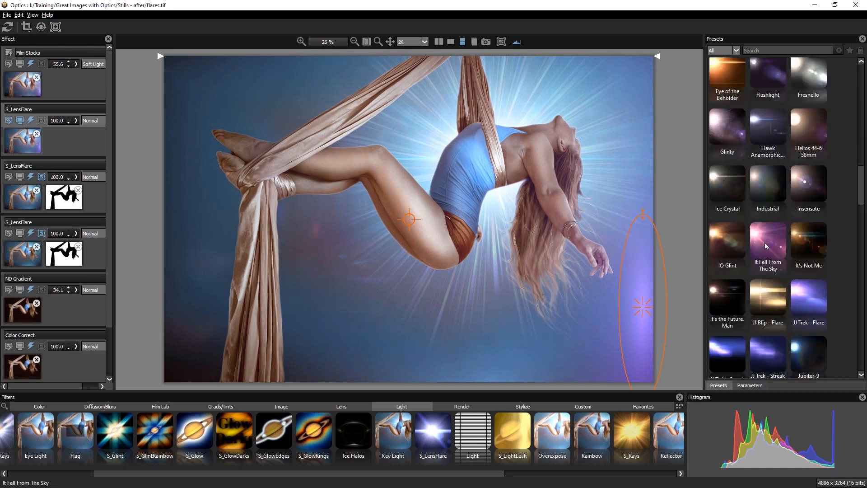
{"action": "left_click", "coordinate": [767, 243]}
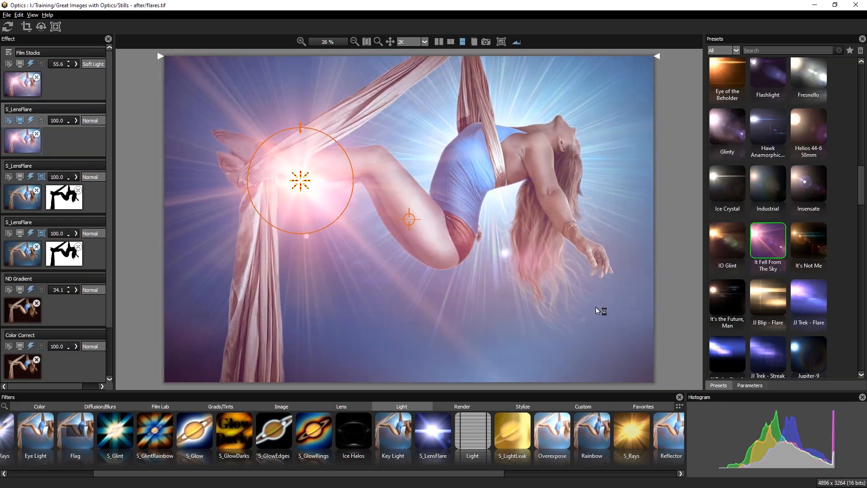
{"action": "mouse_move", "coordinate": [623, 335]}
{"action": "left_mouse_down"}
{"action": "mouse_move", "coordinate": [657, 359]}
{"action": "mouse_move", "coordinate": [678, 350]}
{"action": "mouse_move", "coordinate": [666, 292]}
{"action": "mouse_move", "coordinate": [679, 299]}
{"action": "mouse_move", "coordinate": [678, 224]}
{"action": "left_mouse_up"}
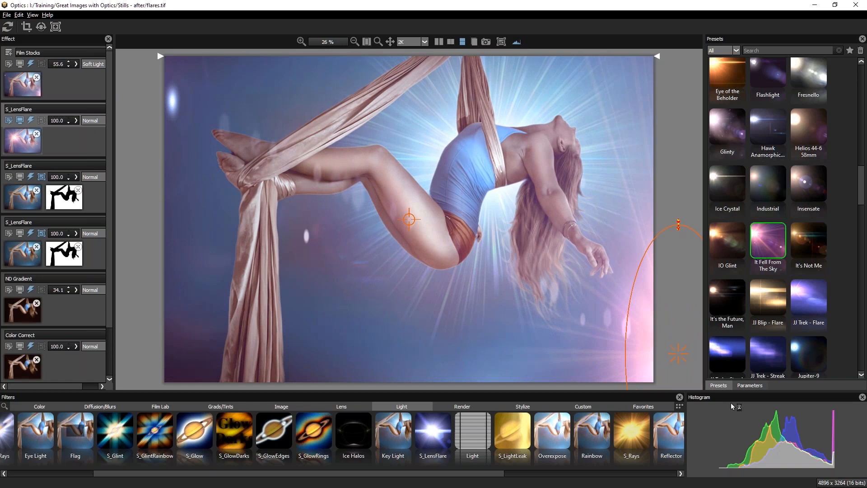
{"action": "left_click", "coordinate": [749, 385]}
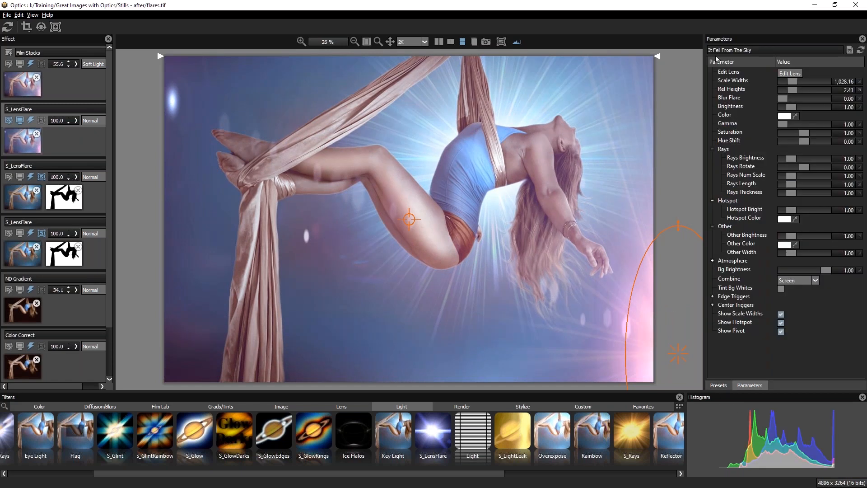
{"action": "left_click", "coordinate": [795, 74]}
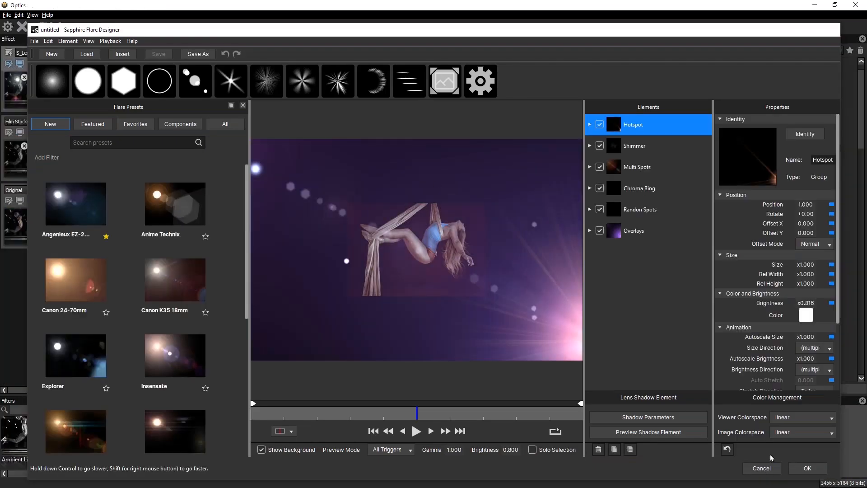
{"action": "left_click", "coordinate": [761, 468]}
{"action": "key", "text": "alt+Tab"}
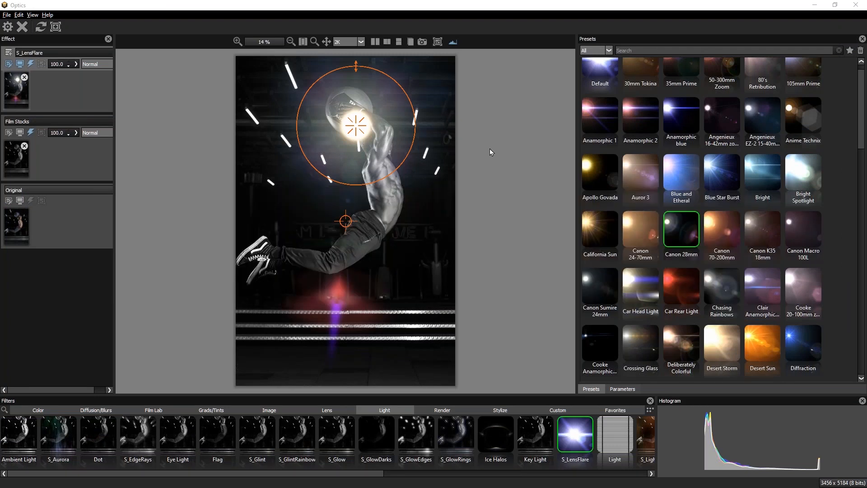
{"action": "key", "text": "alt+Tab"}
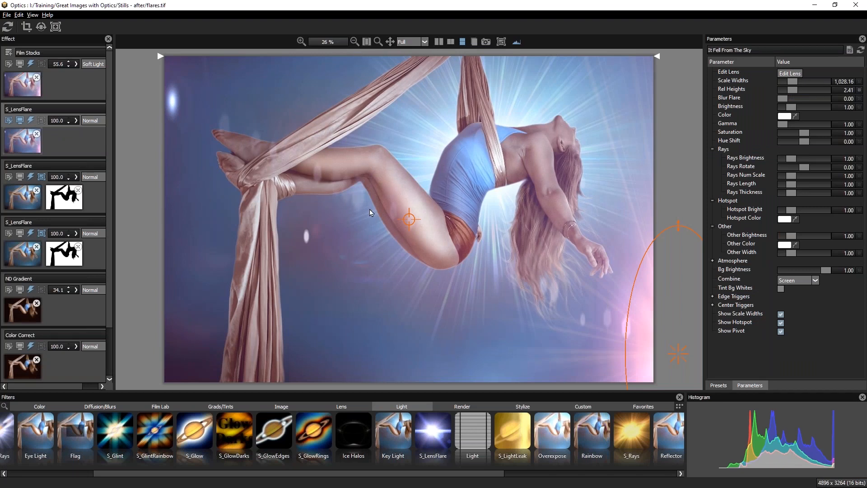
Edit the lens in a maximized Sapphire Flare Designer, turning off the Multi Spots and Randon Spots elements, and apply the result.
{"action": "left_click", "coordinate": [790, 73]}
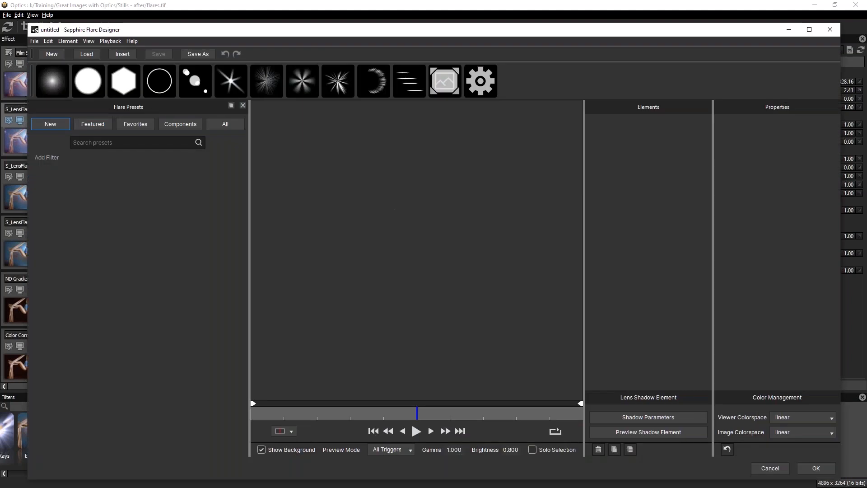
{"action": "left_click", "coordinate": [809, 30]}
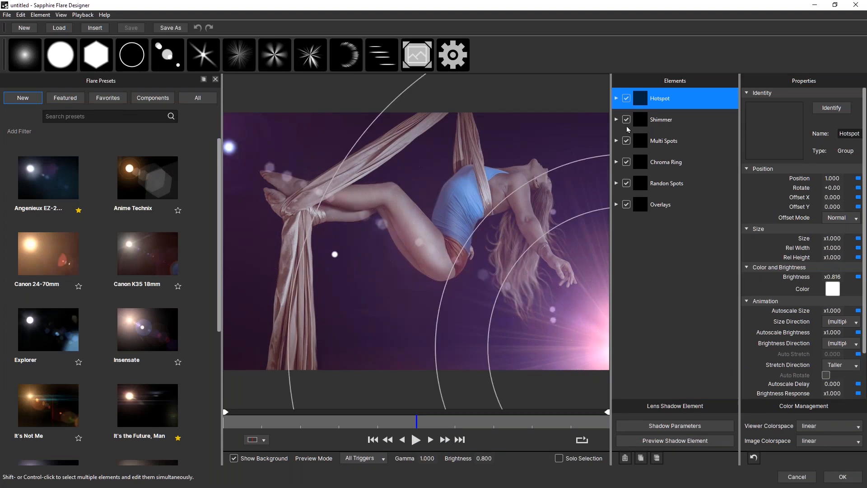
{"action": "left_click", "coordinate": [626, 141]}
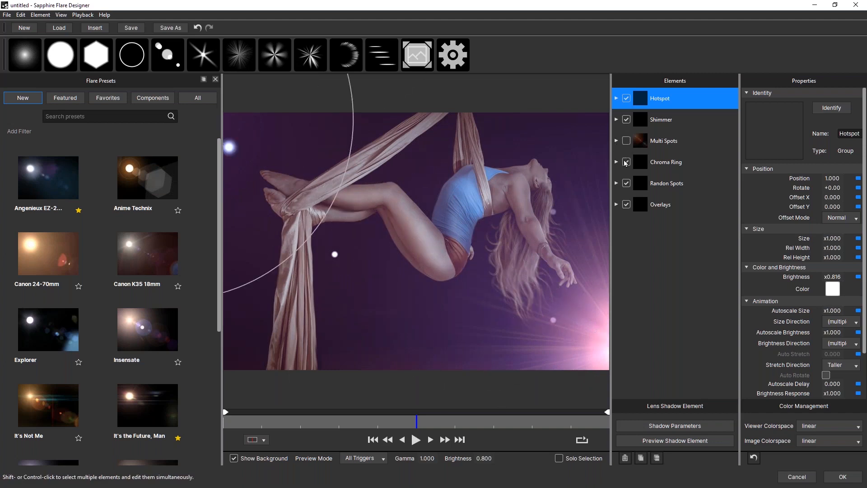
{"action": "left_click", "coordinate": [625, 183]}
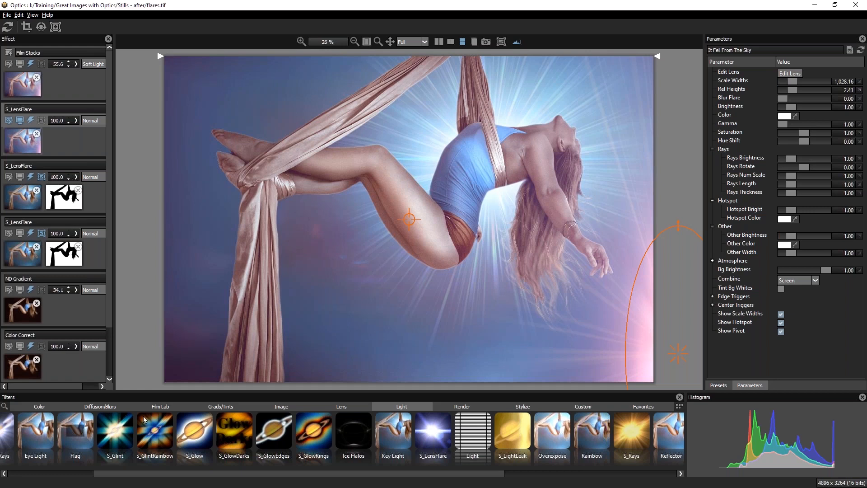
Add an S_Vintage Color2Strip layer above Film Stocks with the Hugo Teal & Orange preset, blended in Soft Light mode.
{"action": "left_click", "coordinate": [156, 408]}
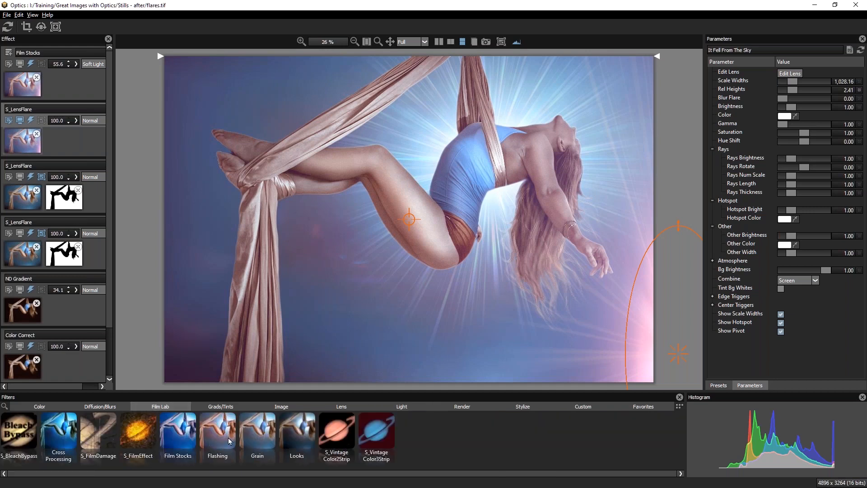
{"action": "left_click", "coordinate": [8, 52]}
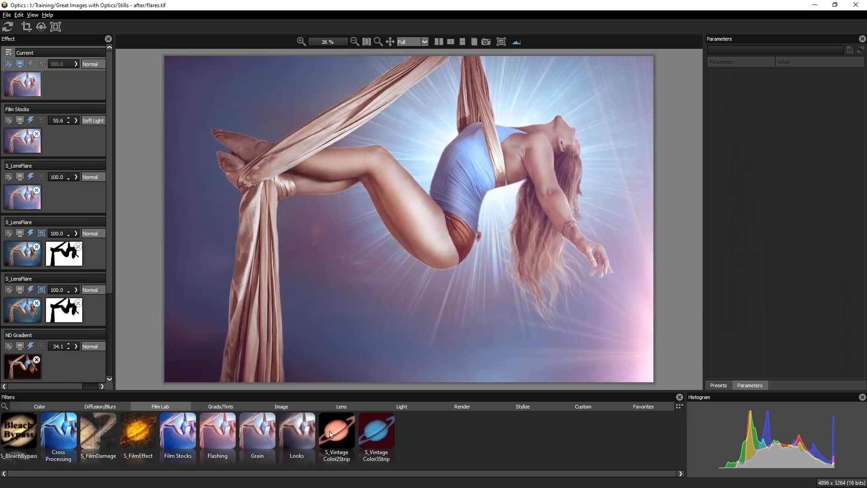
{"action": "left_click", "coordinate": [339, 439]}
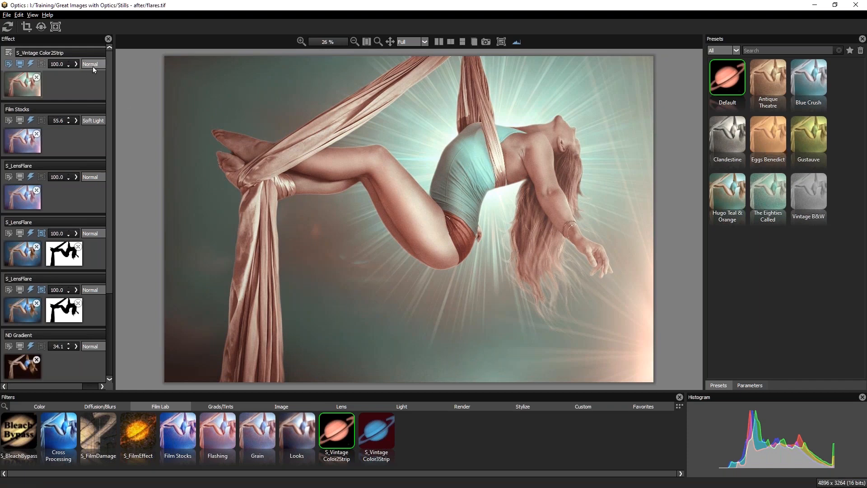
{"action": "left_click", "coordinate": [725, 194]}
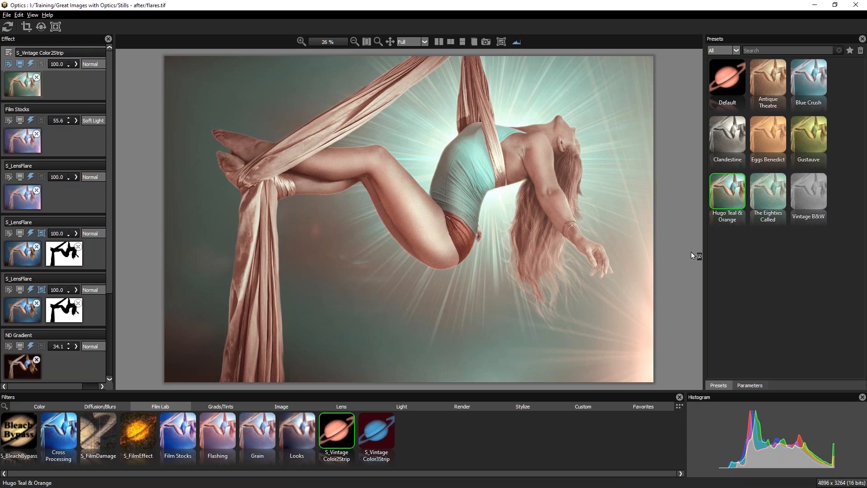
{"action": "left_click", "coordinate": [90, 65]}
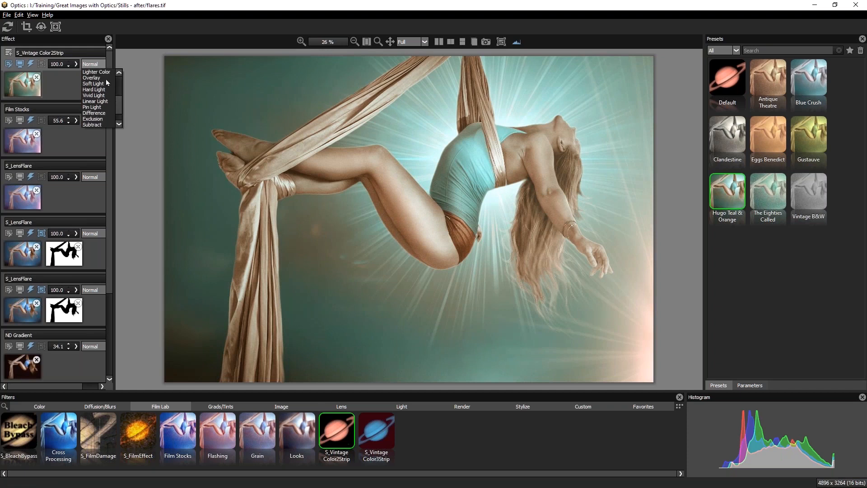
{"action": "left_click", "coordinate": [99, 83]}
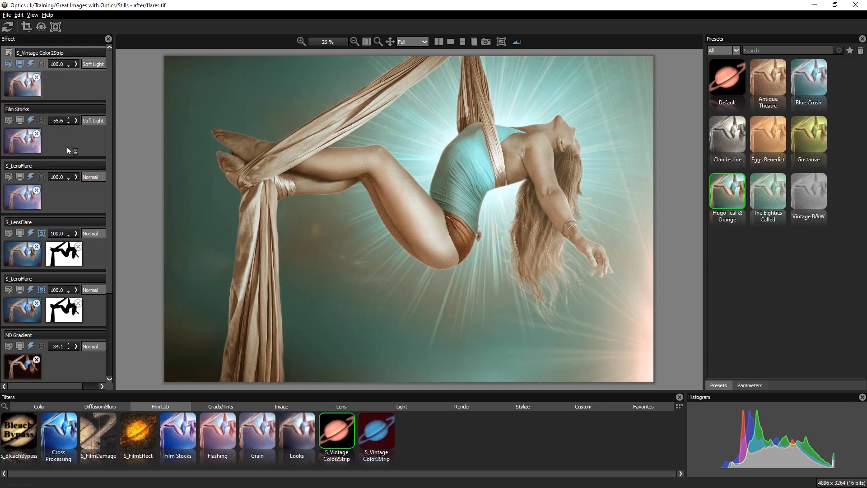